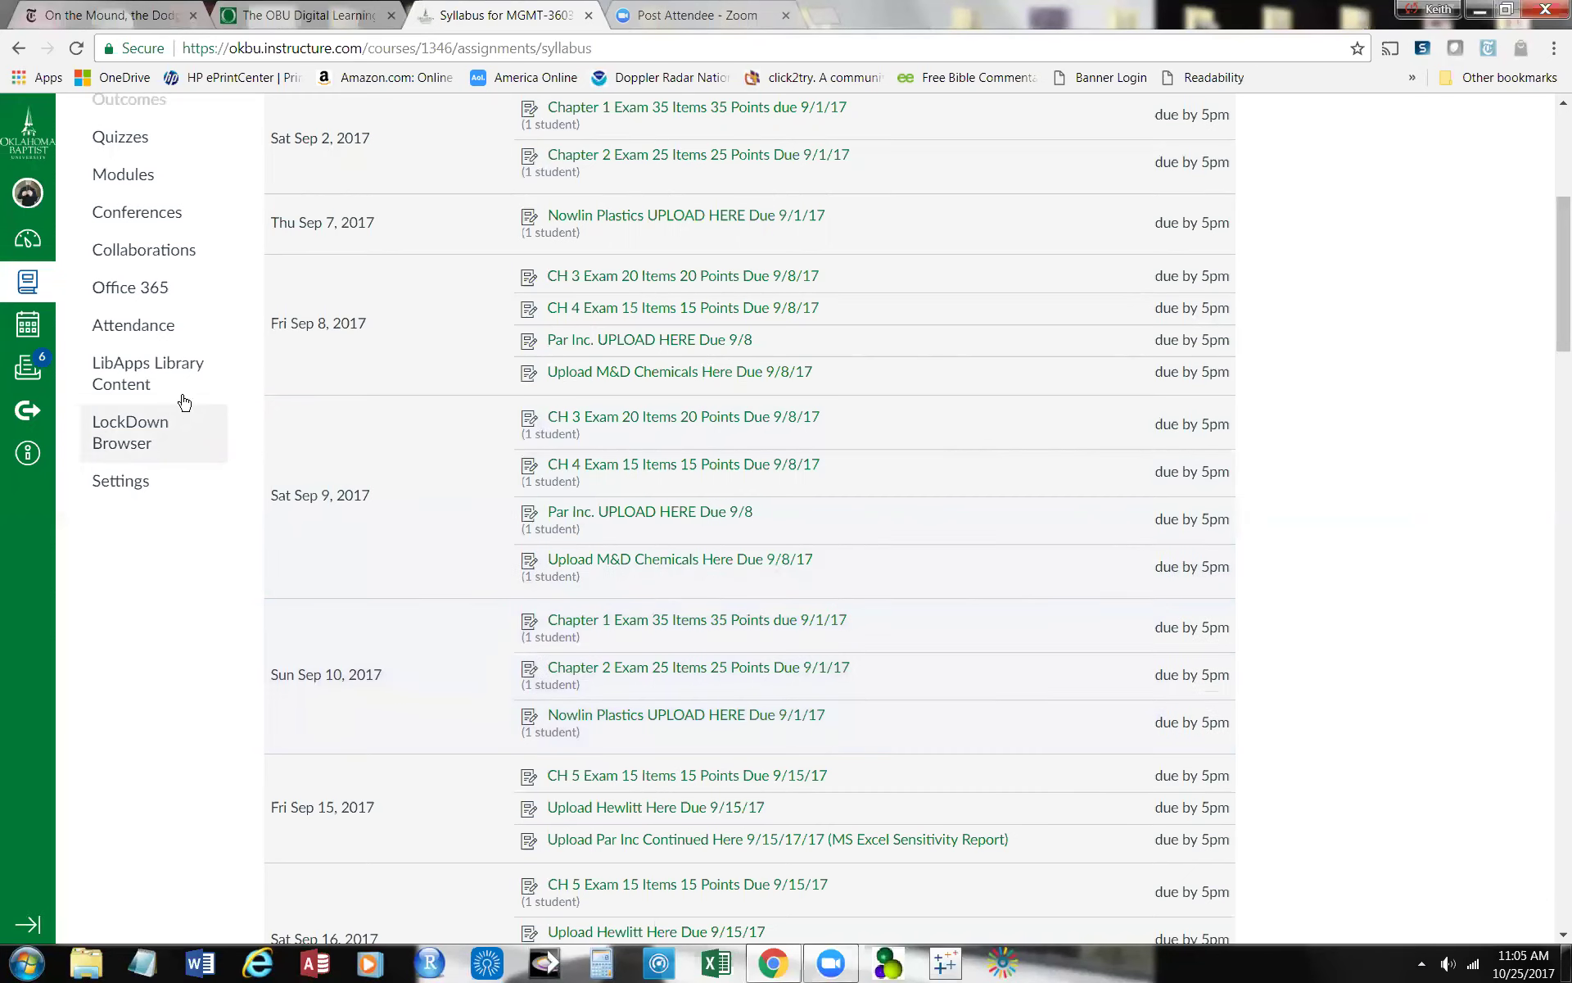
# Step: Open the course's modules and look through the items in Module 9 for 10/23/17 to 10/27/17
pyautogui.click(115, 190)
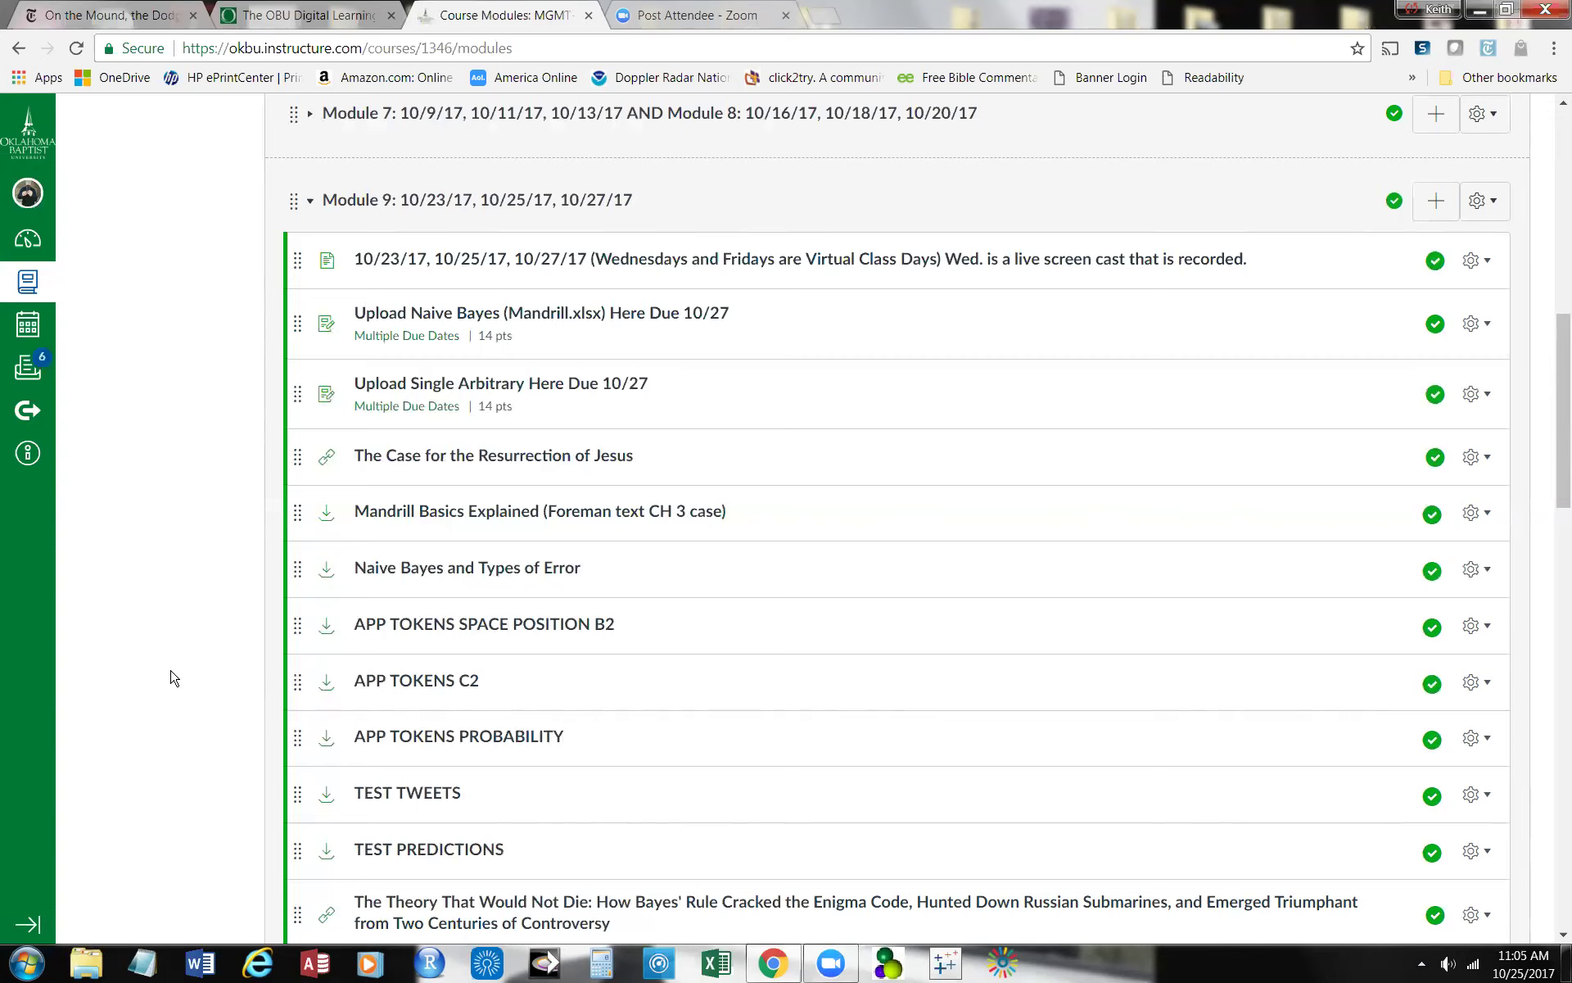
pyautogui.scroll(-6, 170, 678)
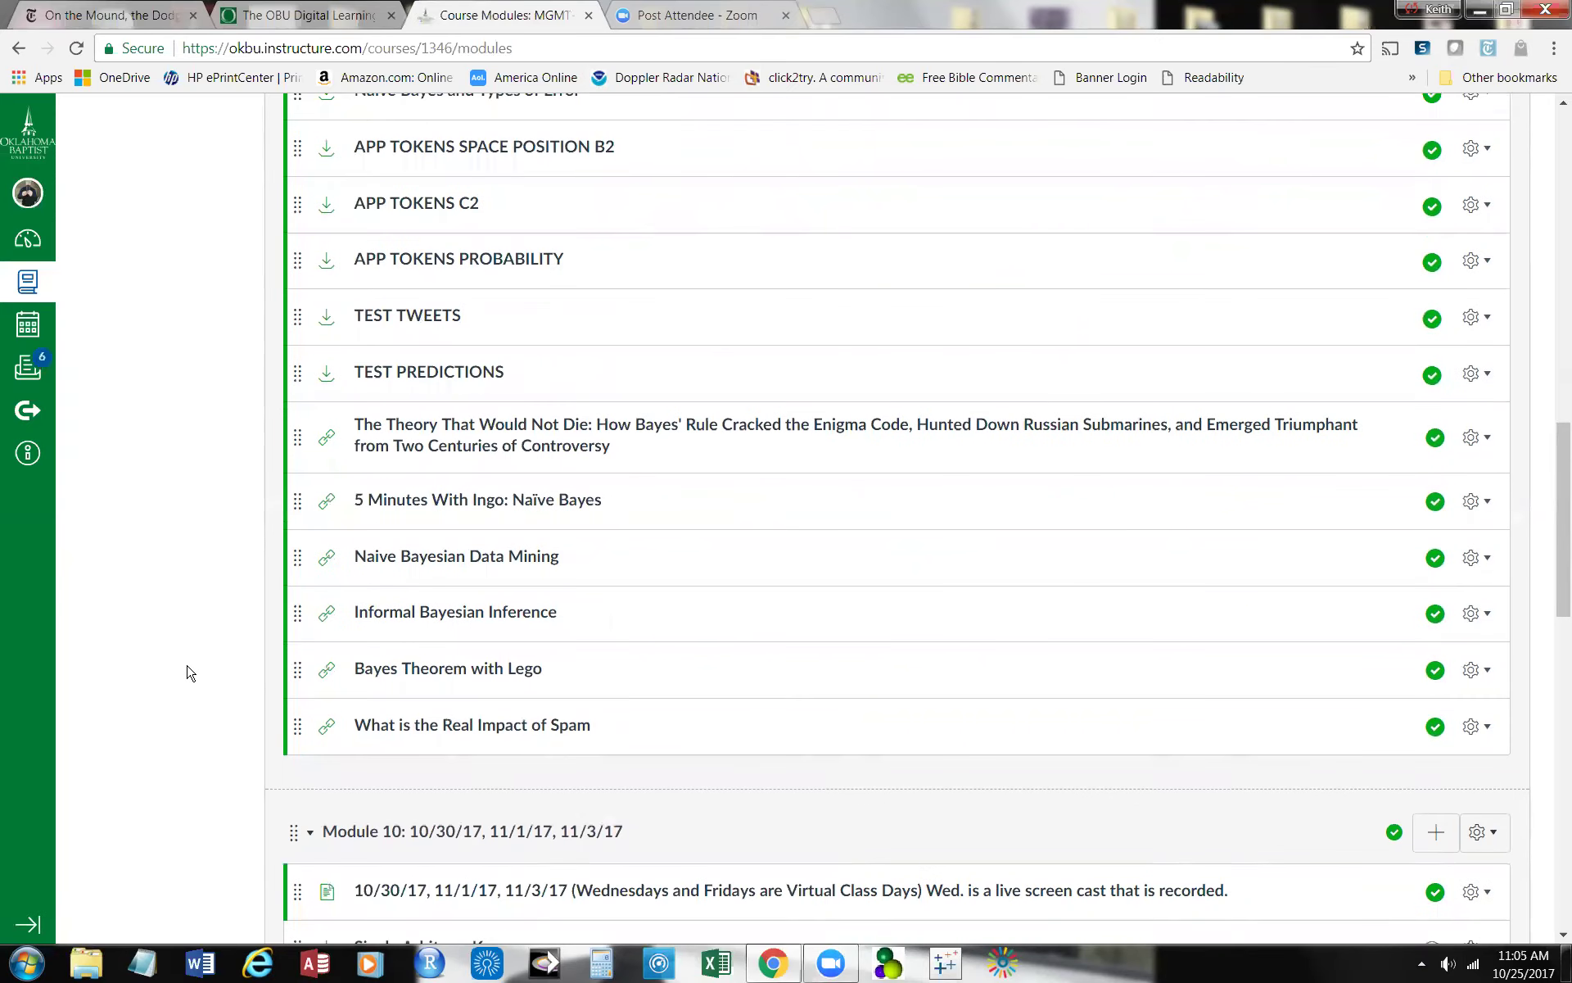
pyautogui.scroll(9, 187, 673)
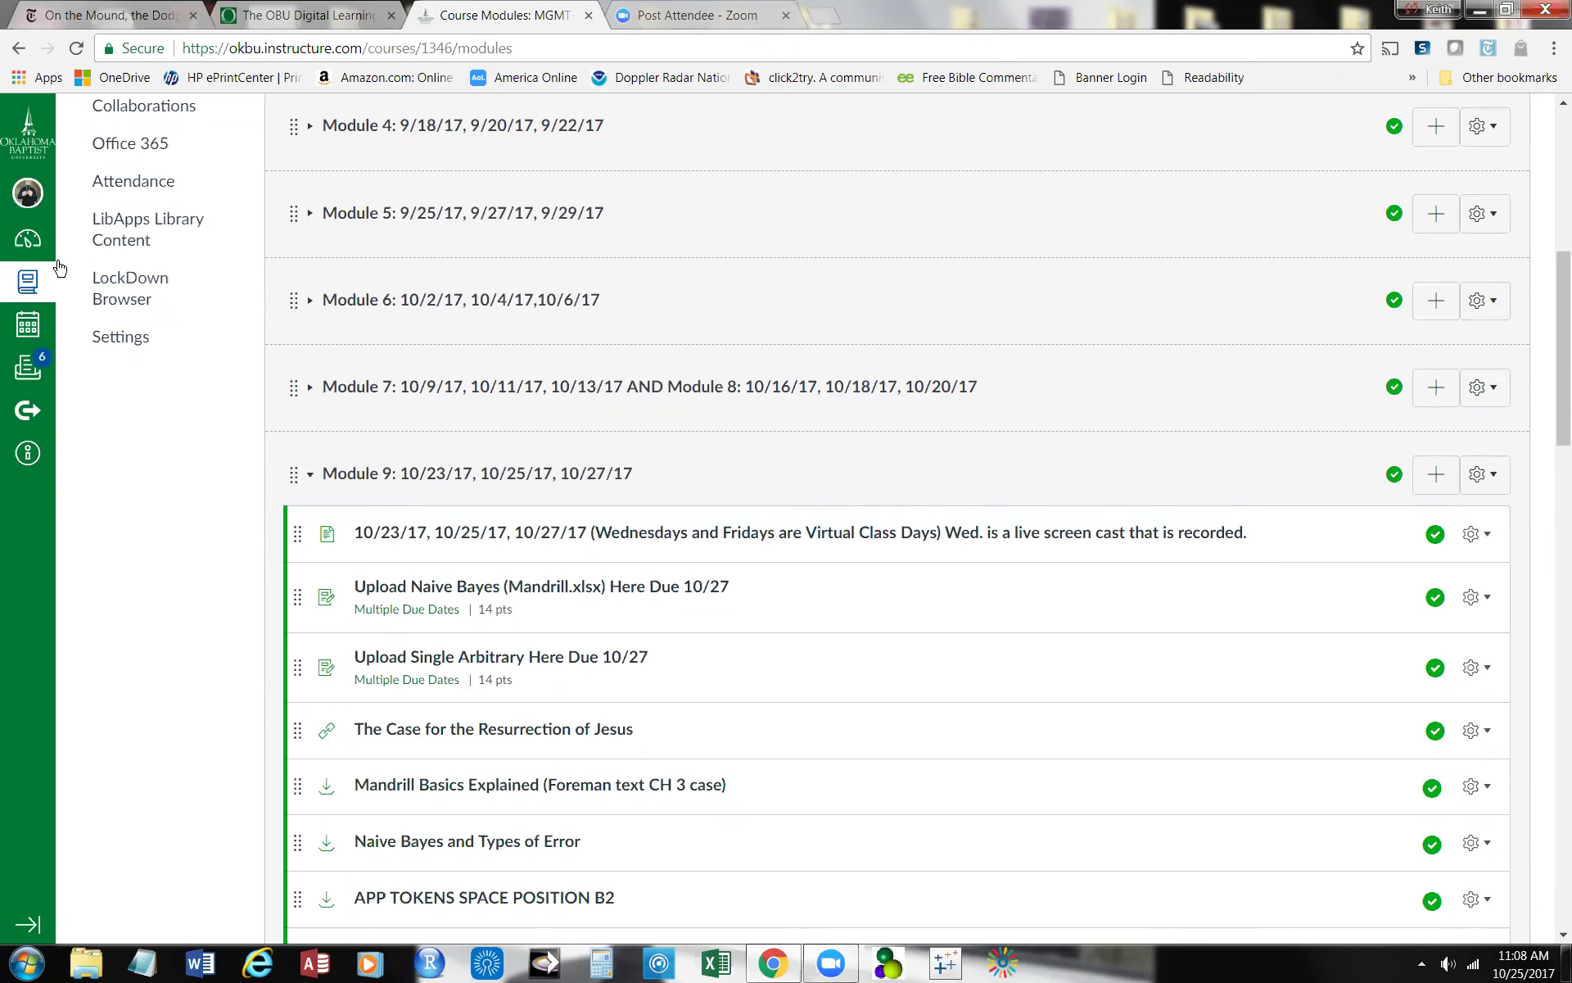
# Step: Open the file list of the Intro To Management Science course
pyautogui.scroll(3, 95, 544)
pyautogui.scroll(2, 206, 403)
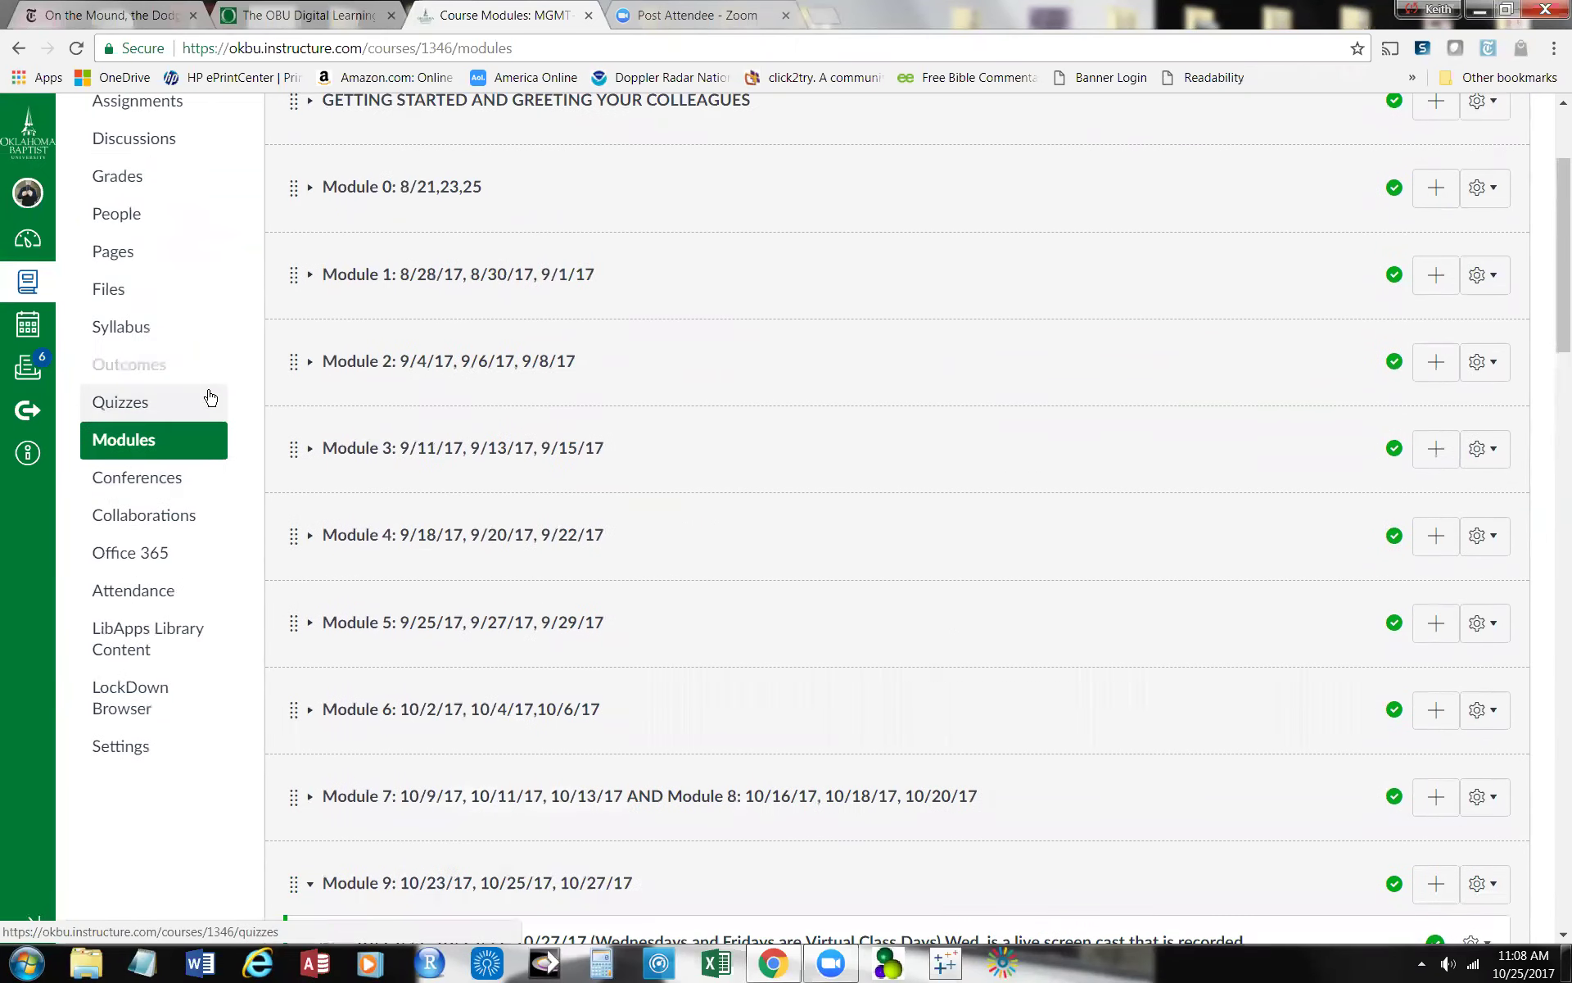
pyautogui.click(118, 297)
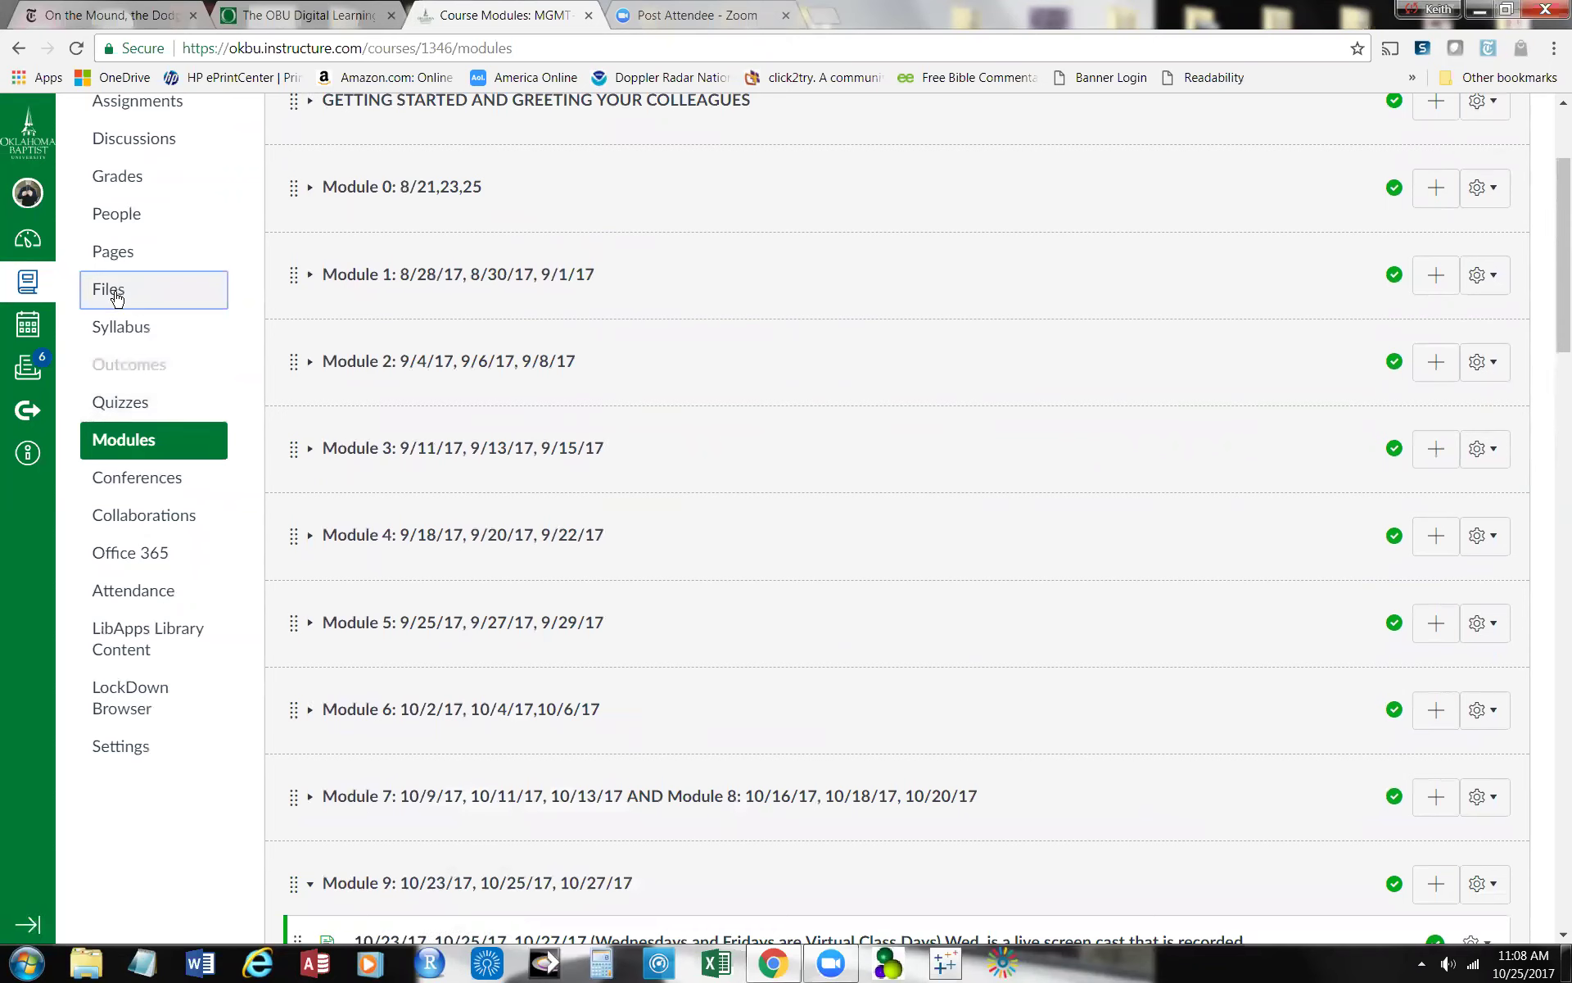
pyautogui.click(1120, 126)
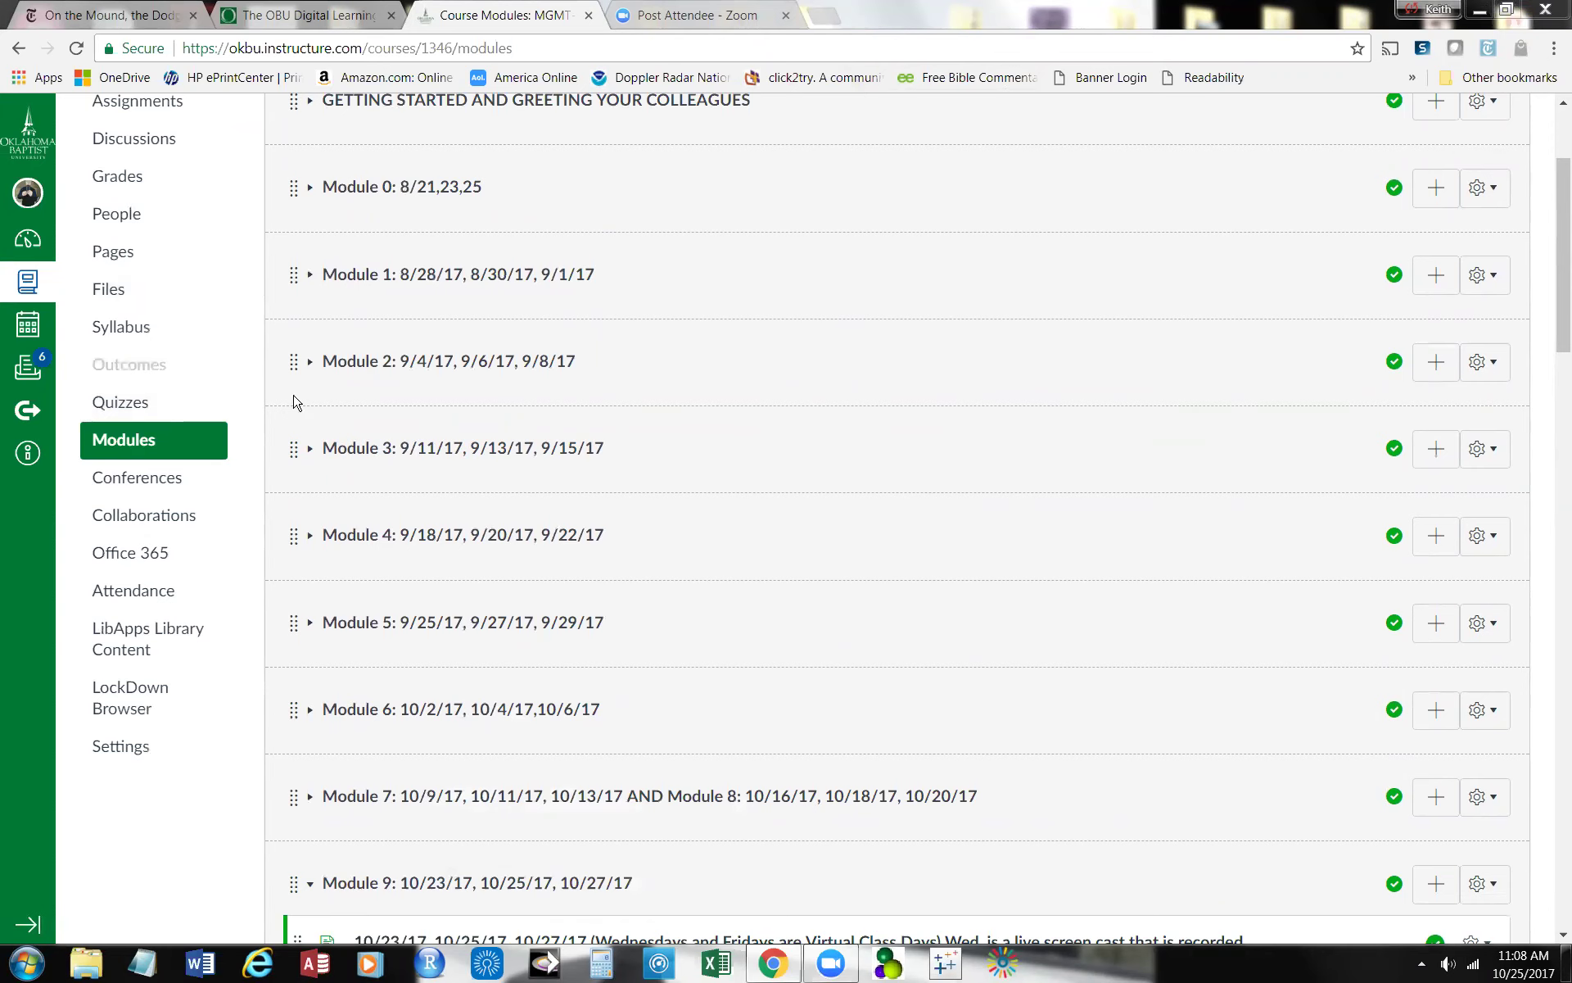
pyautogui.click(116, 294)
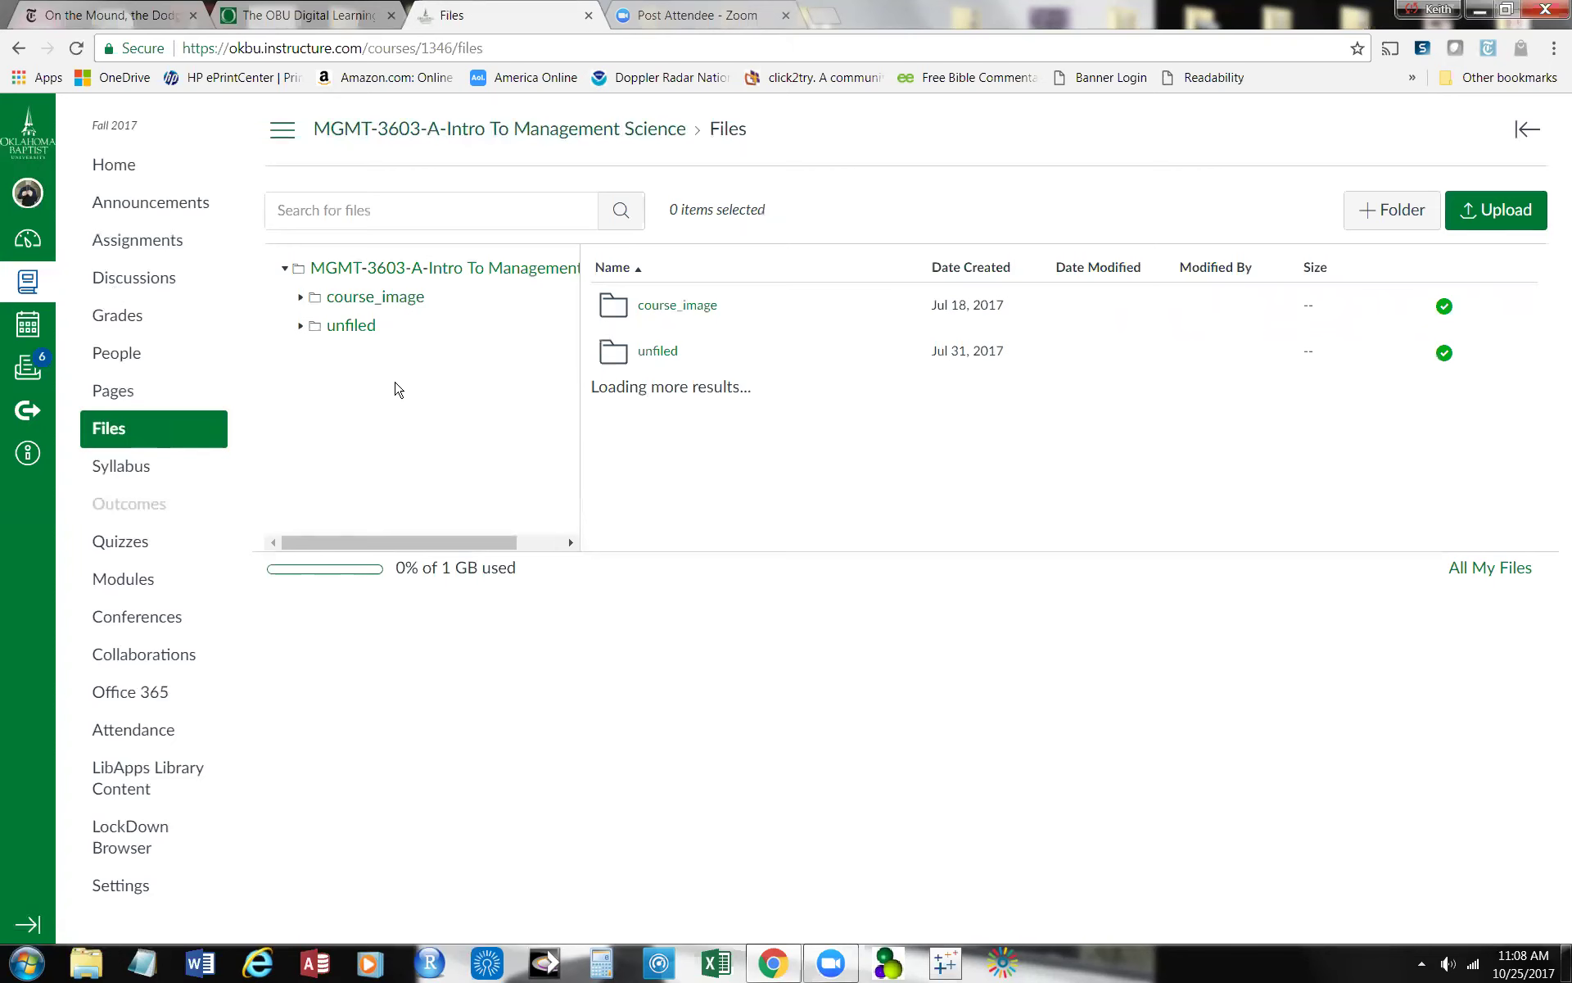
# Step: Find MS13_WEBfiles.zip among the course files, download it and open the archive
pyautogui.scroll(-8, 726, 802)
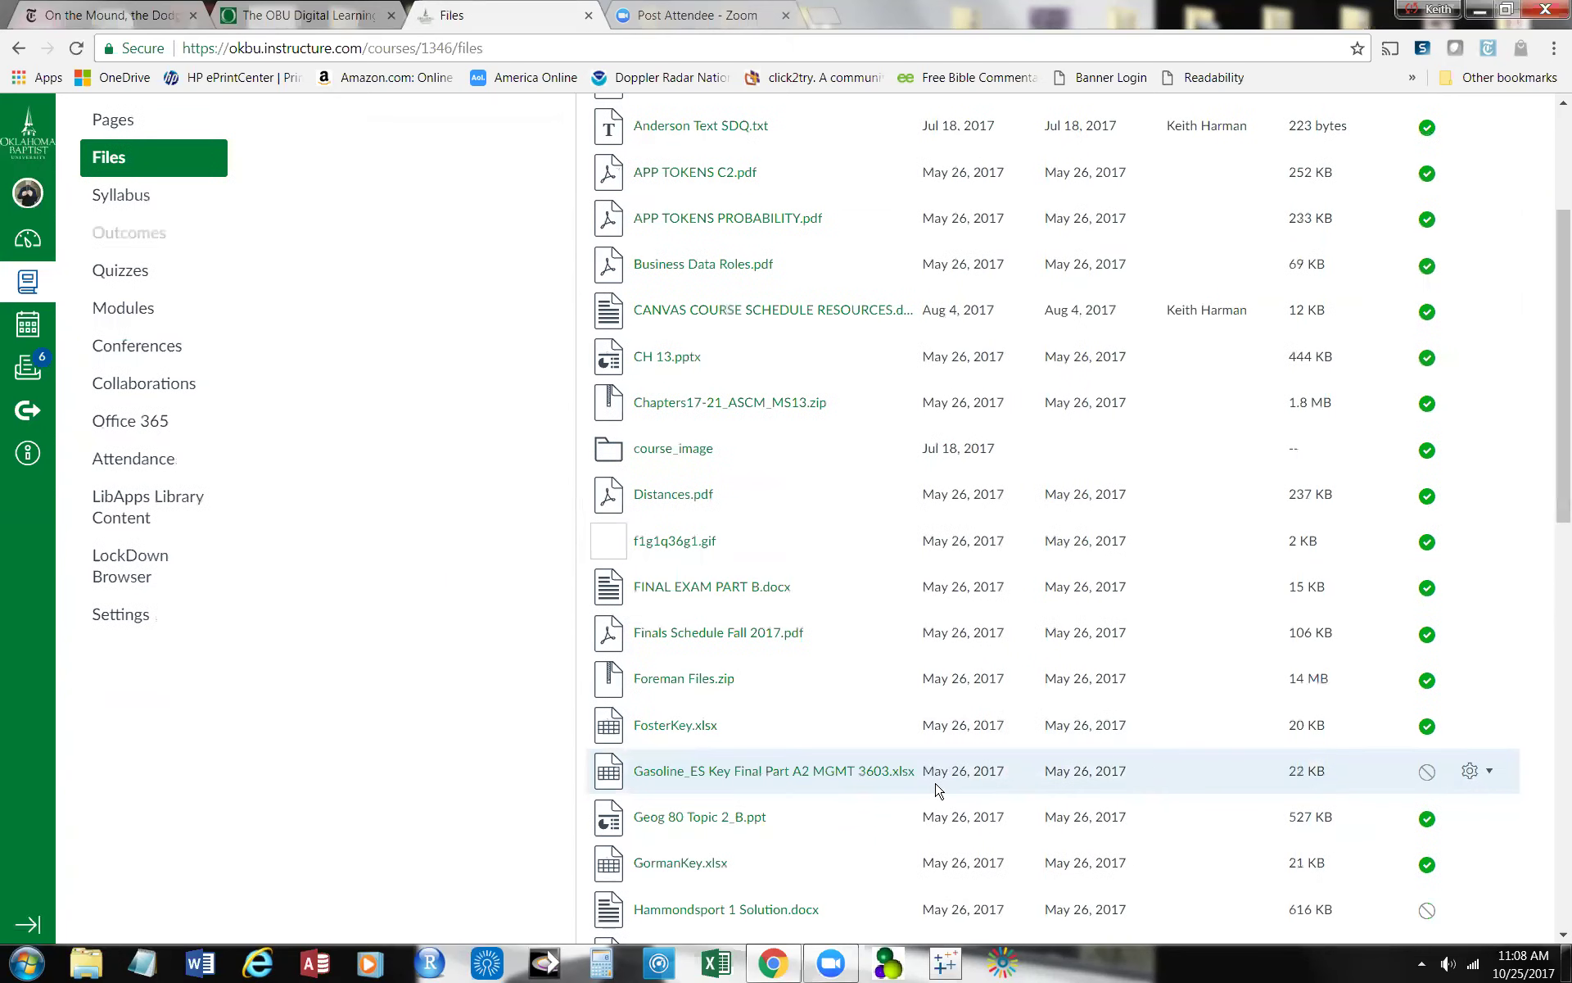
pyautogui.scroll(-11, 792, 764)
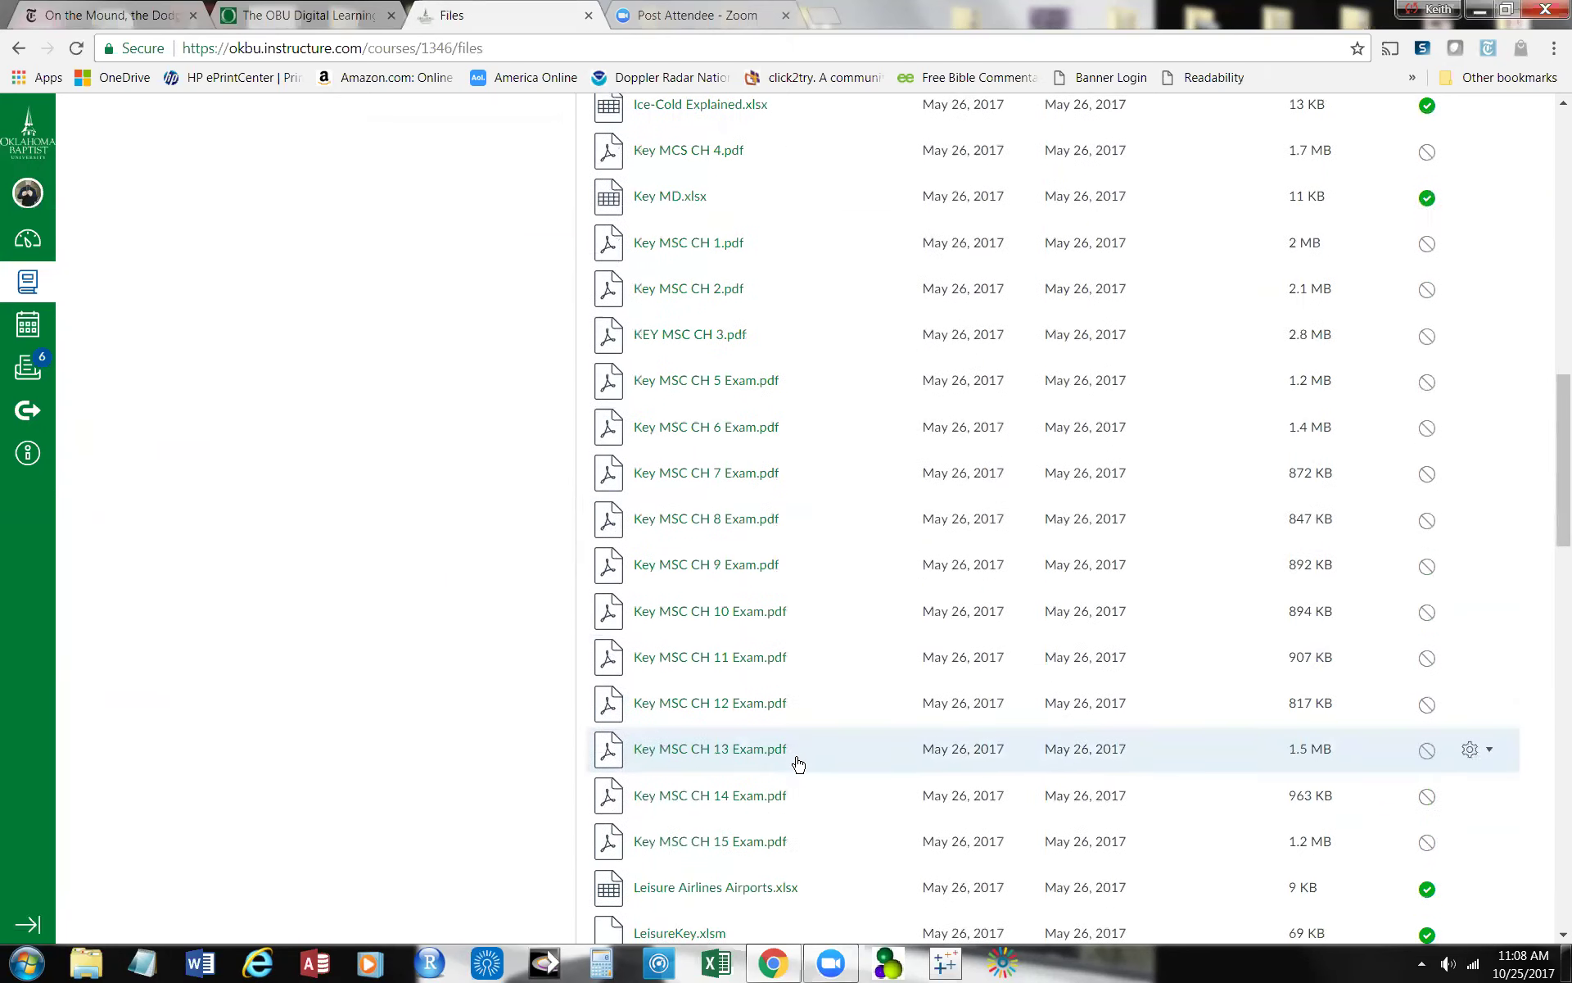
pyautogui.scroll(-1, 796, 765)
pyautogui.scroll(-4, 720, 745)
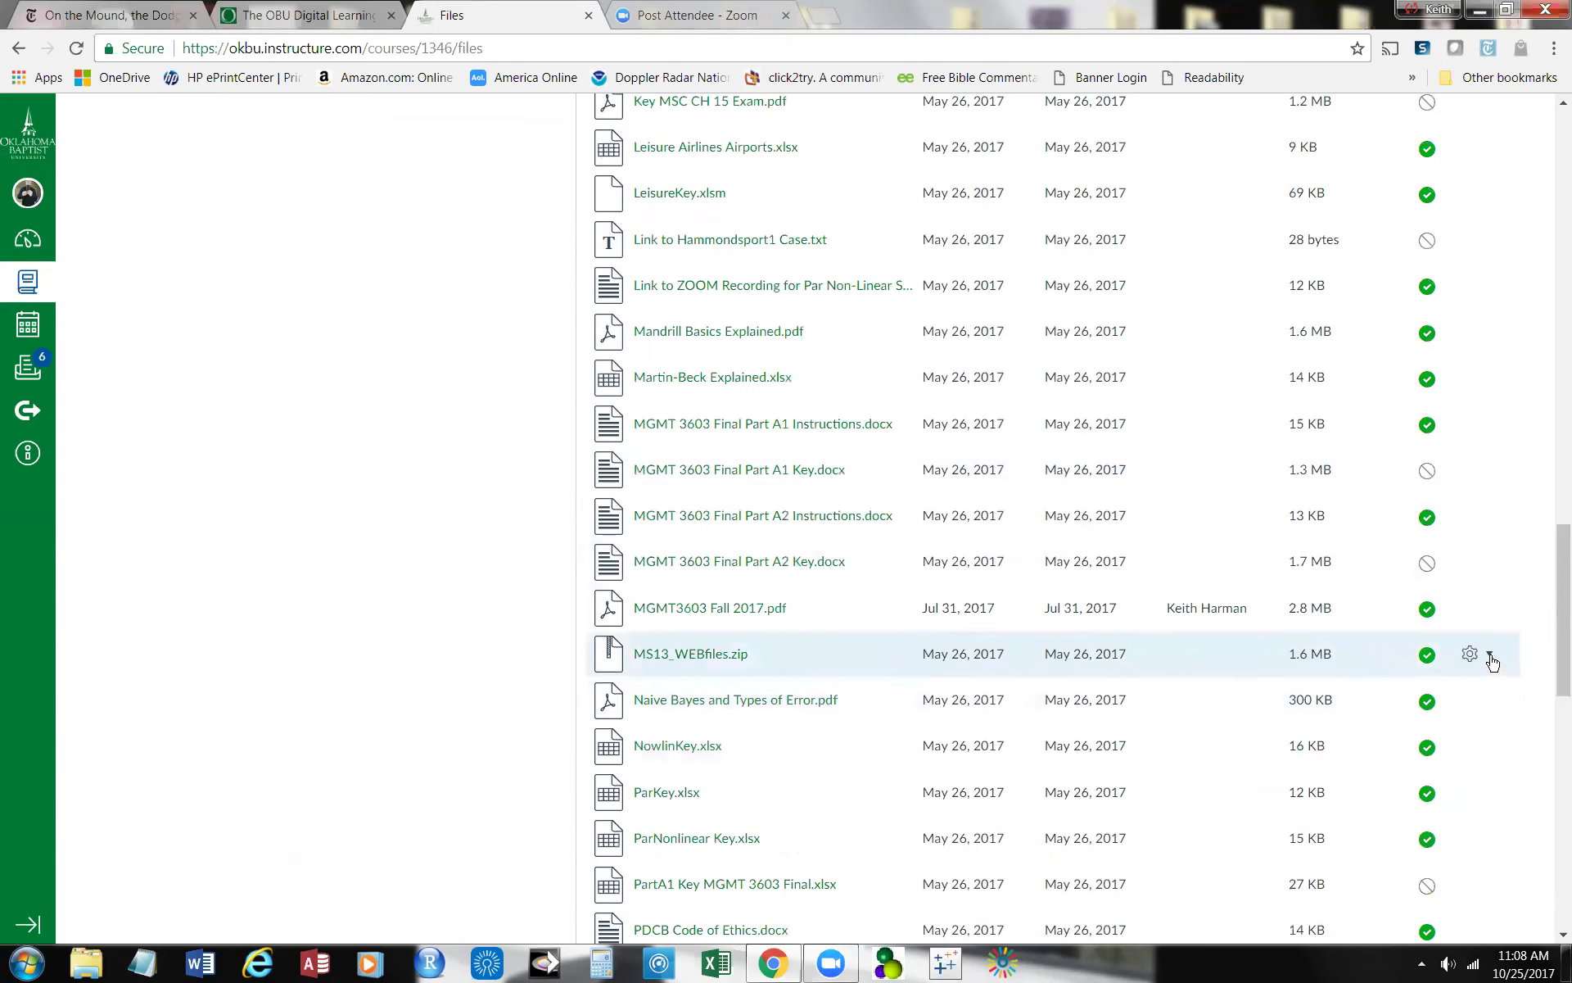
pyautogui.click(1490, 655)
pyautogui.click(1410, 712)
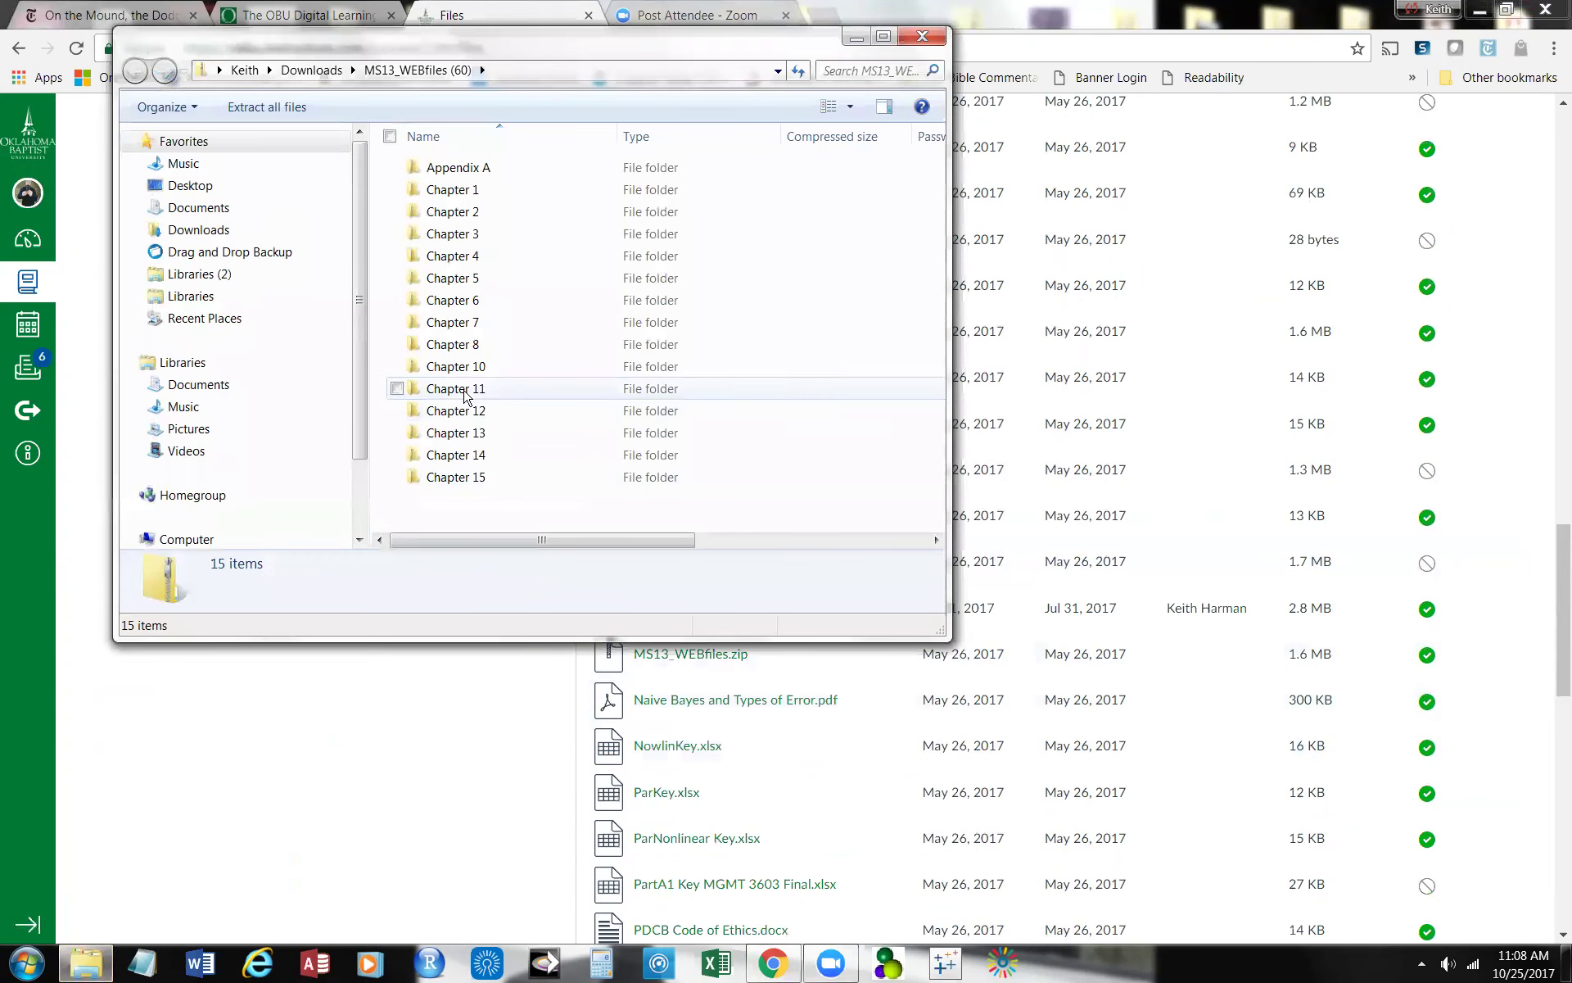
# Step: Open the ExcelFiles folder inside the archive's Chapter 11 folder
pyautogui.rightClick(465, 395)
pyautogui.click(503, 400)
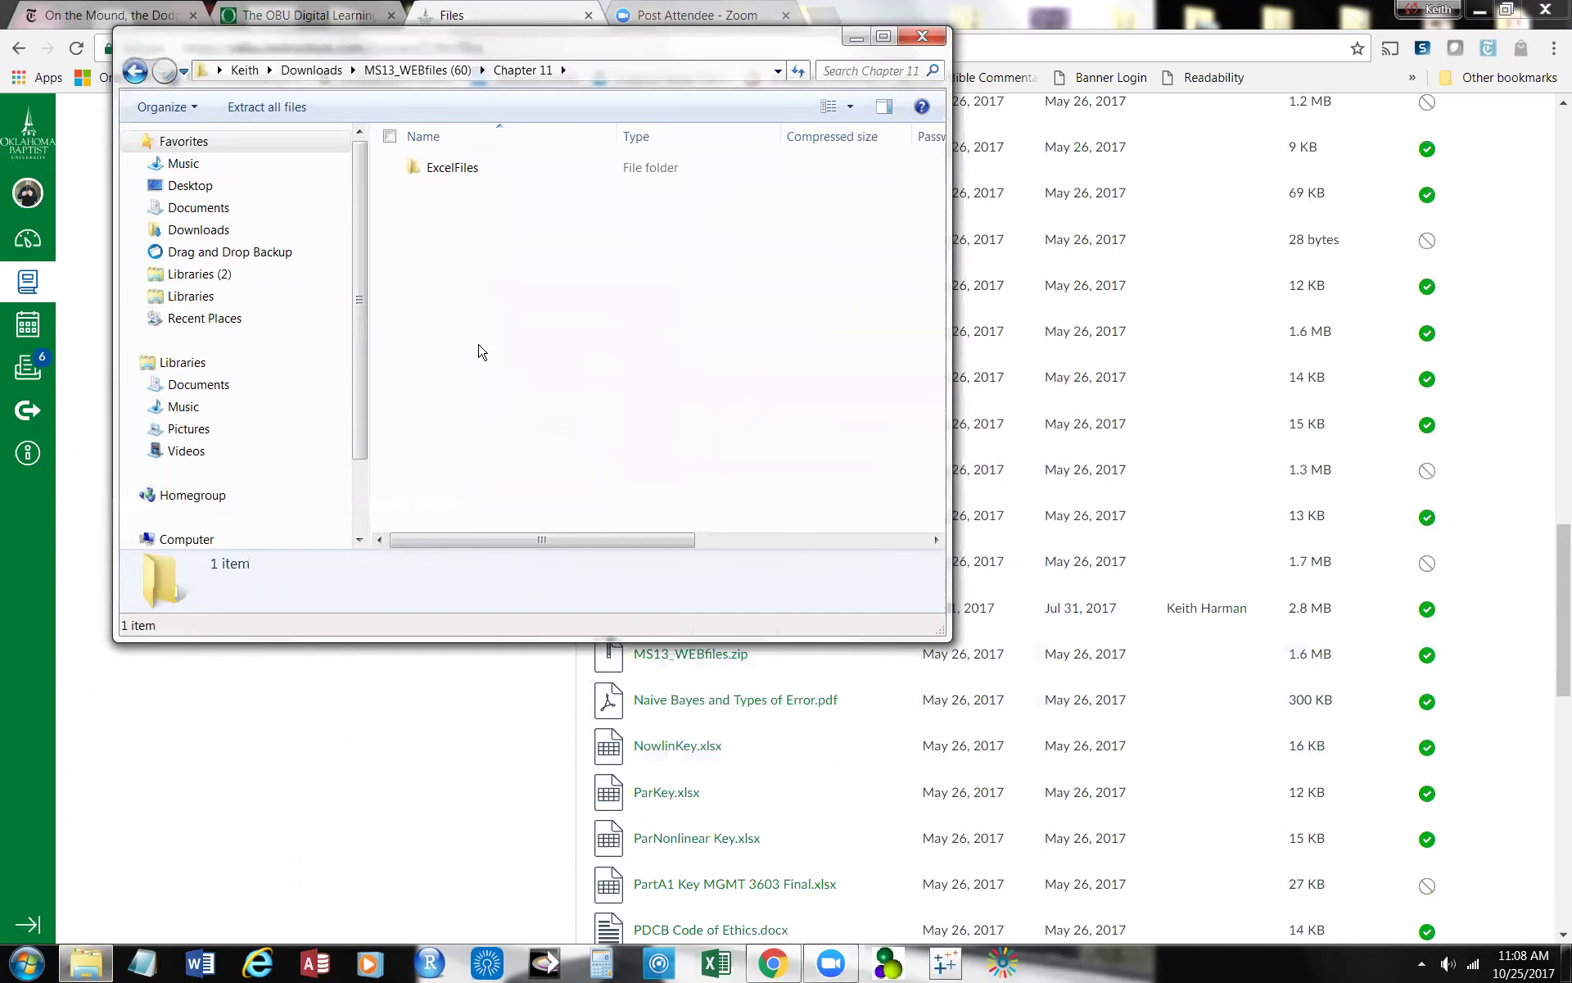
pyautogui.rightClick(446, 175)
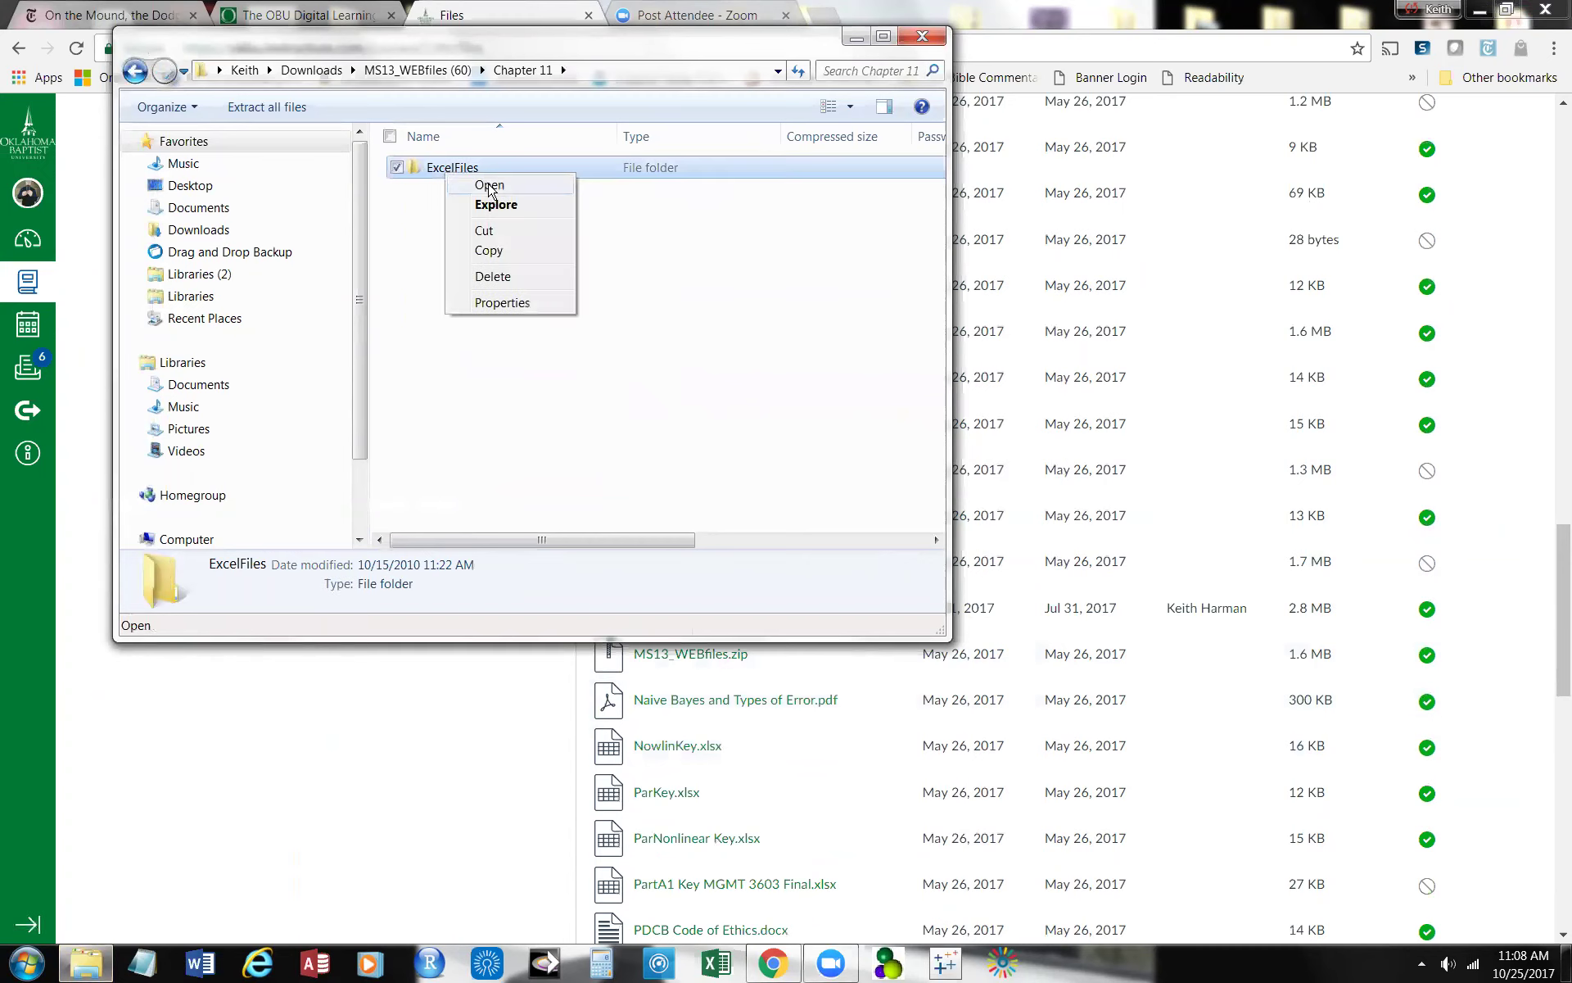
pyautogui.click(490, 187)
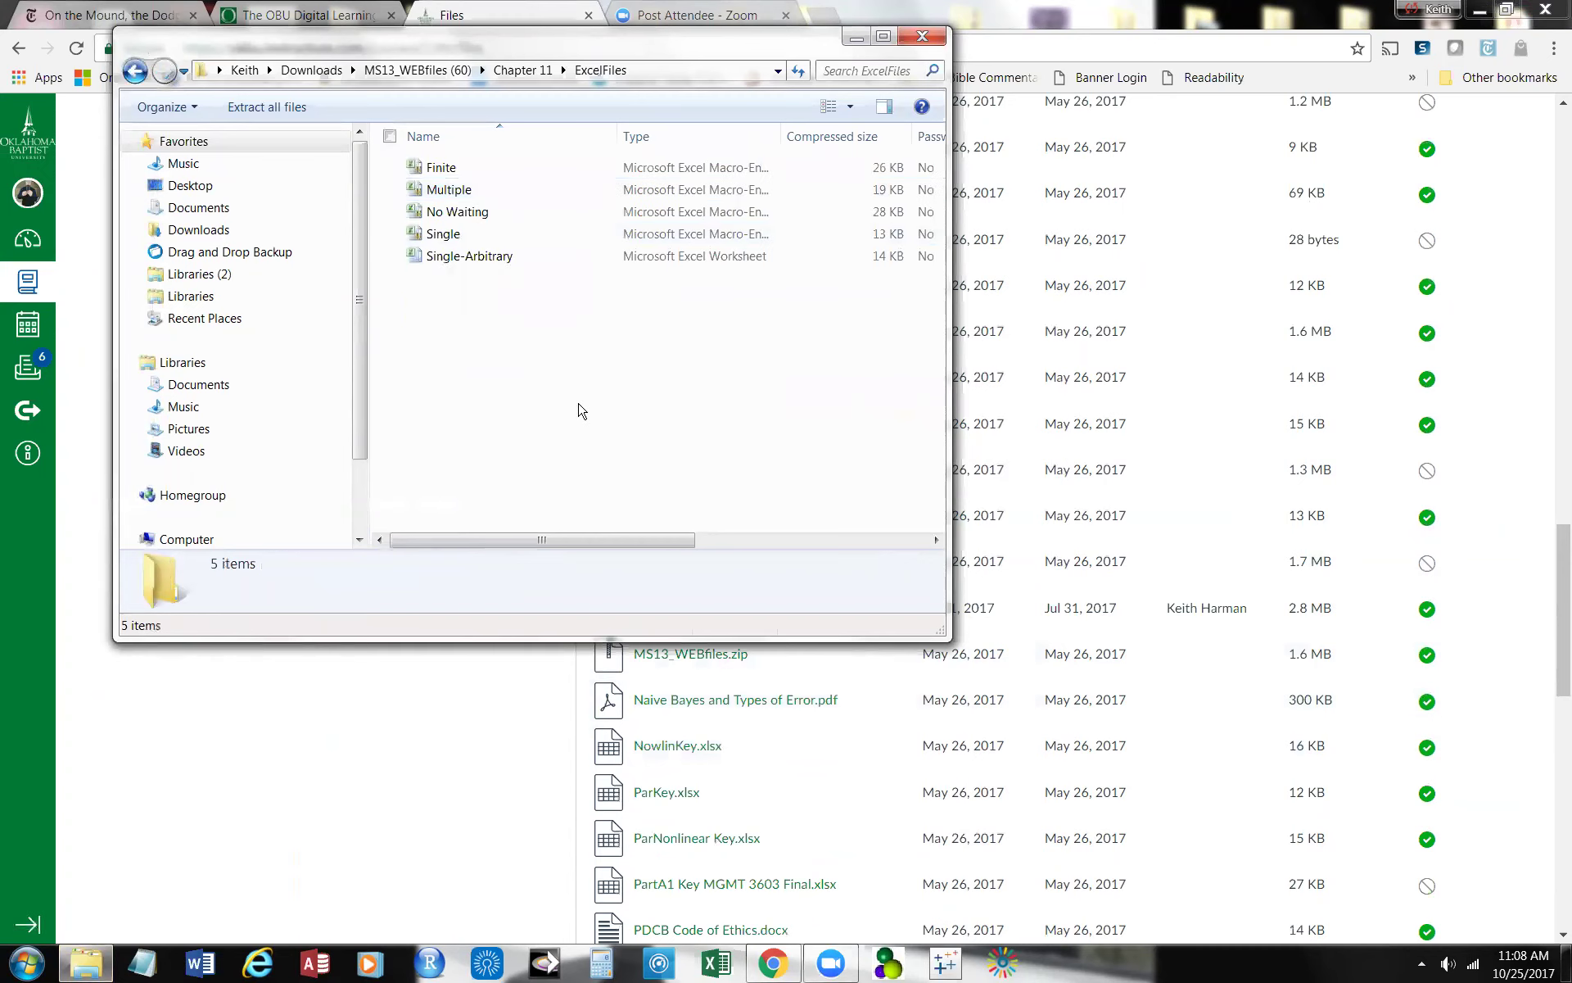
# Step: Open the Single workbook from the Chapter 11 files, enable editing and reposition its window
pyautogui.click(478, 260)
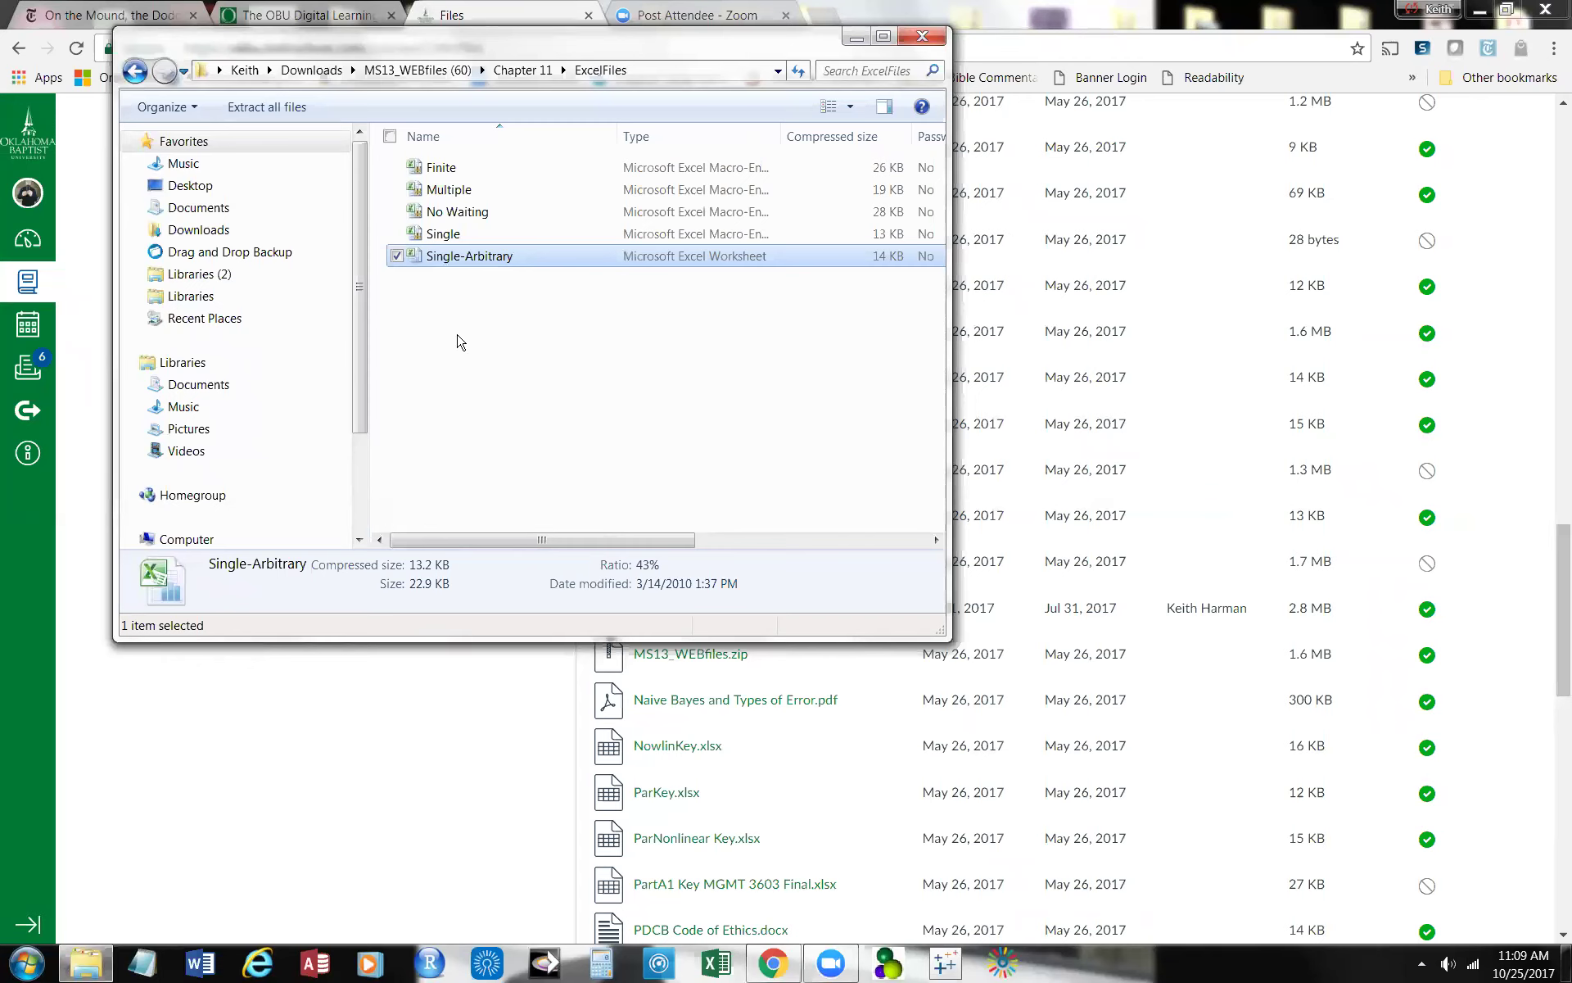
pyautogui.rightClick(449, 240)
pyautogui.click(490, 250)
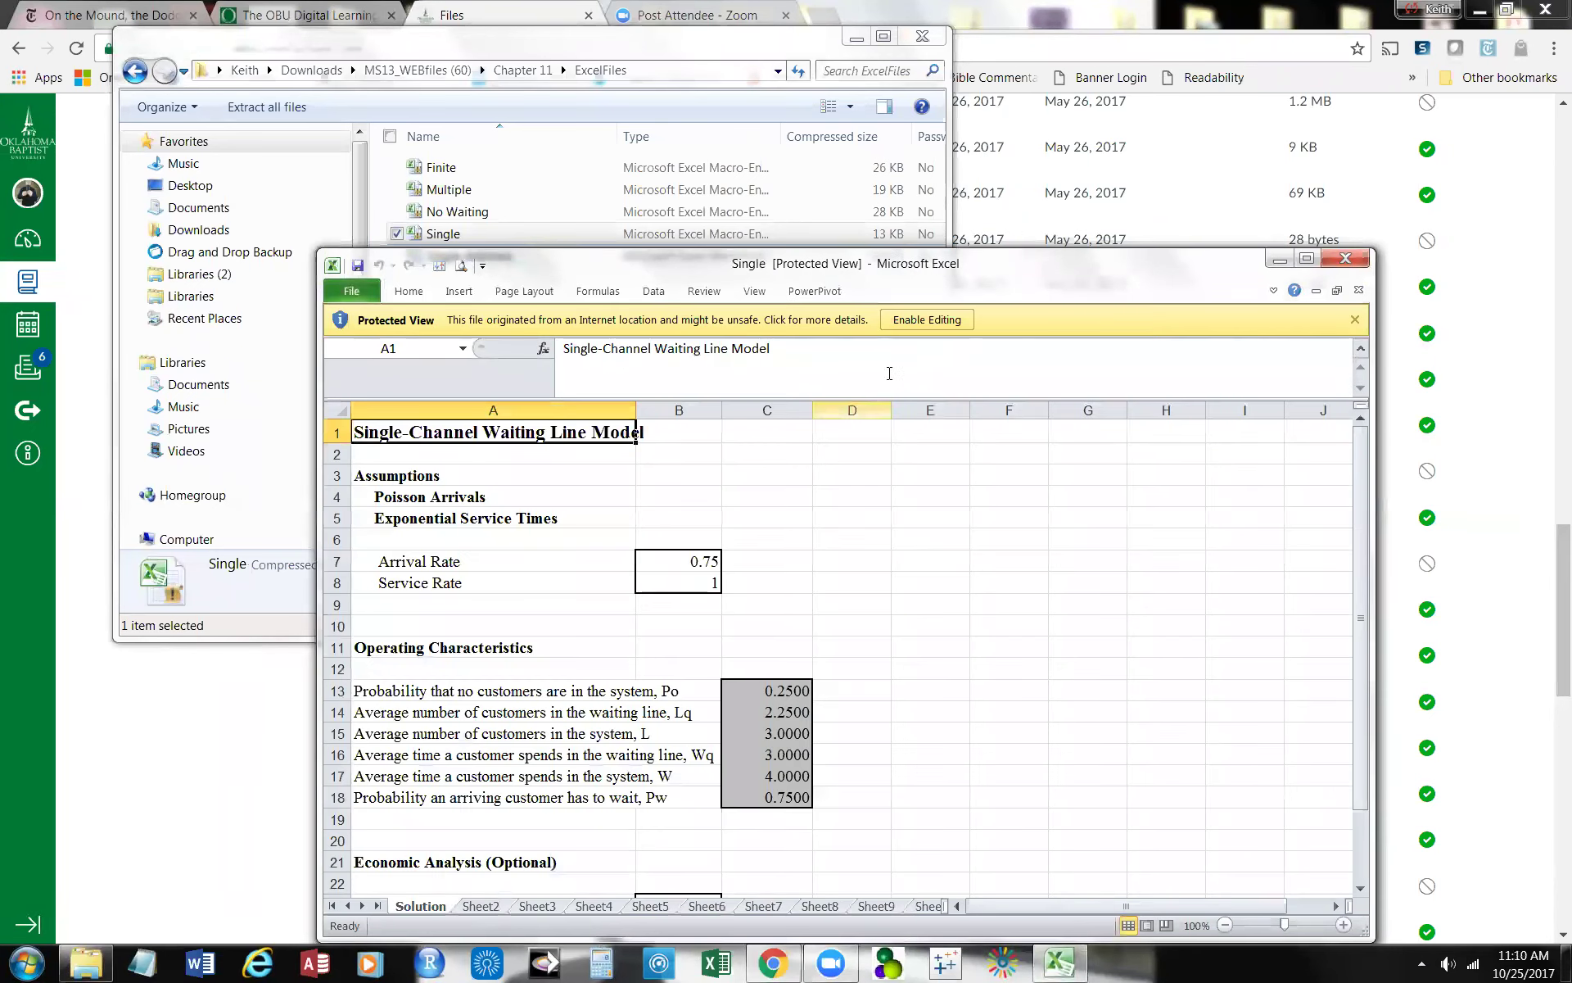
pyautogui.click(921, 323)
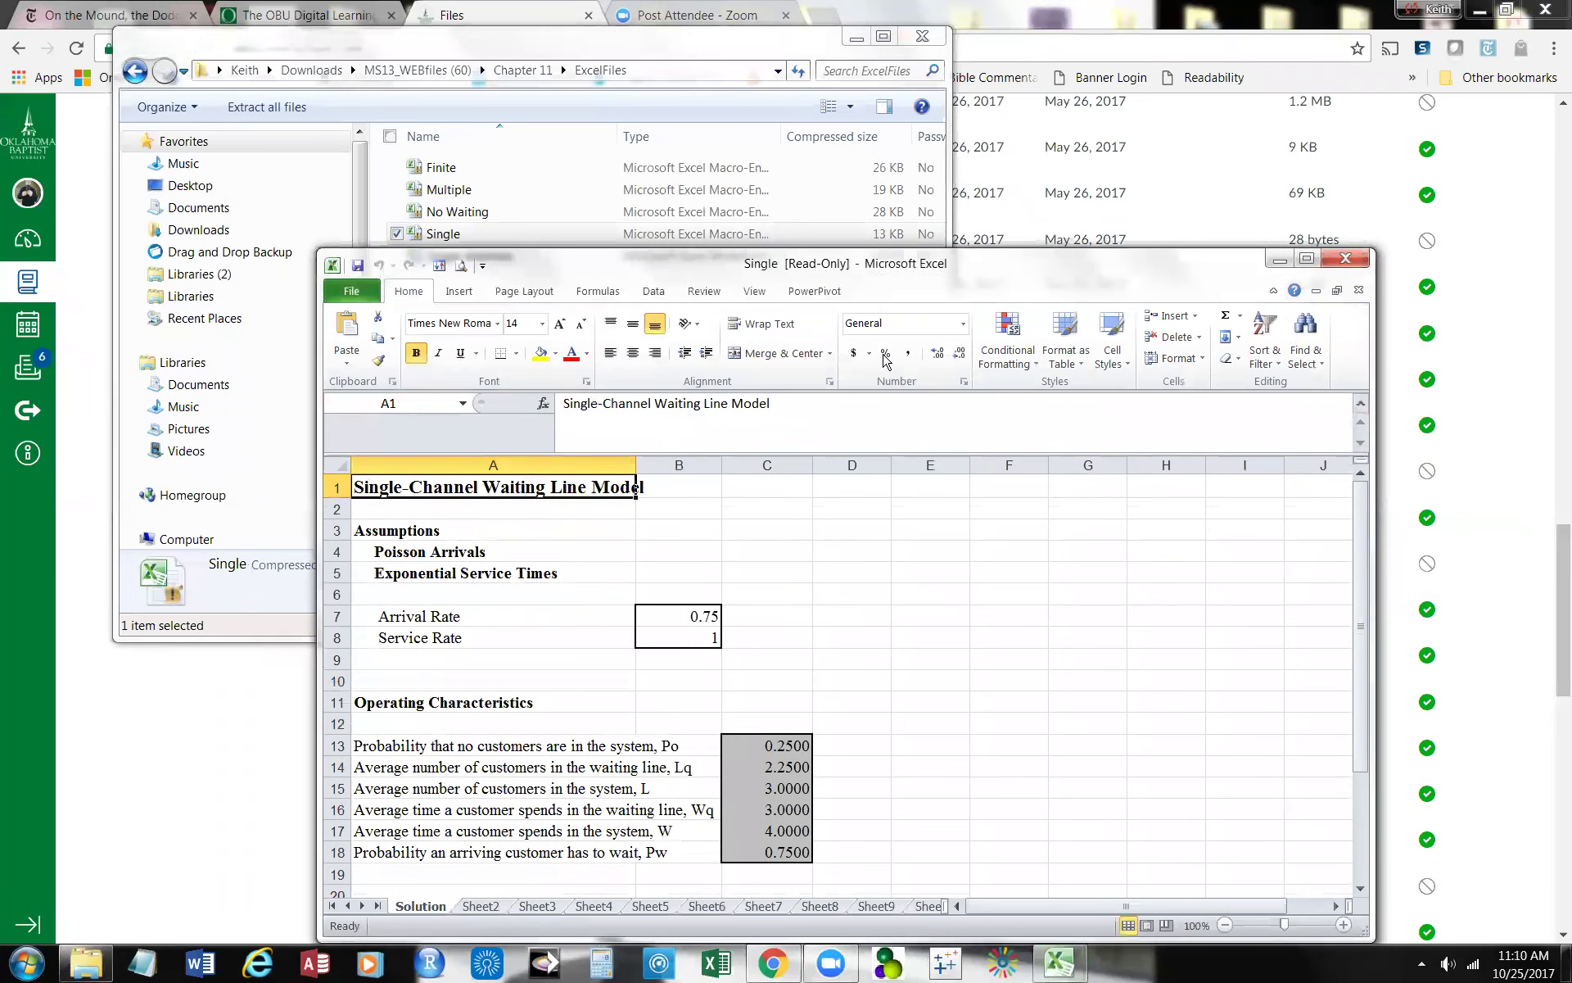
pyautogui.moveTo(636, 272); pyautogui.dragTo(502, 151)
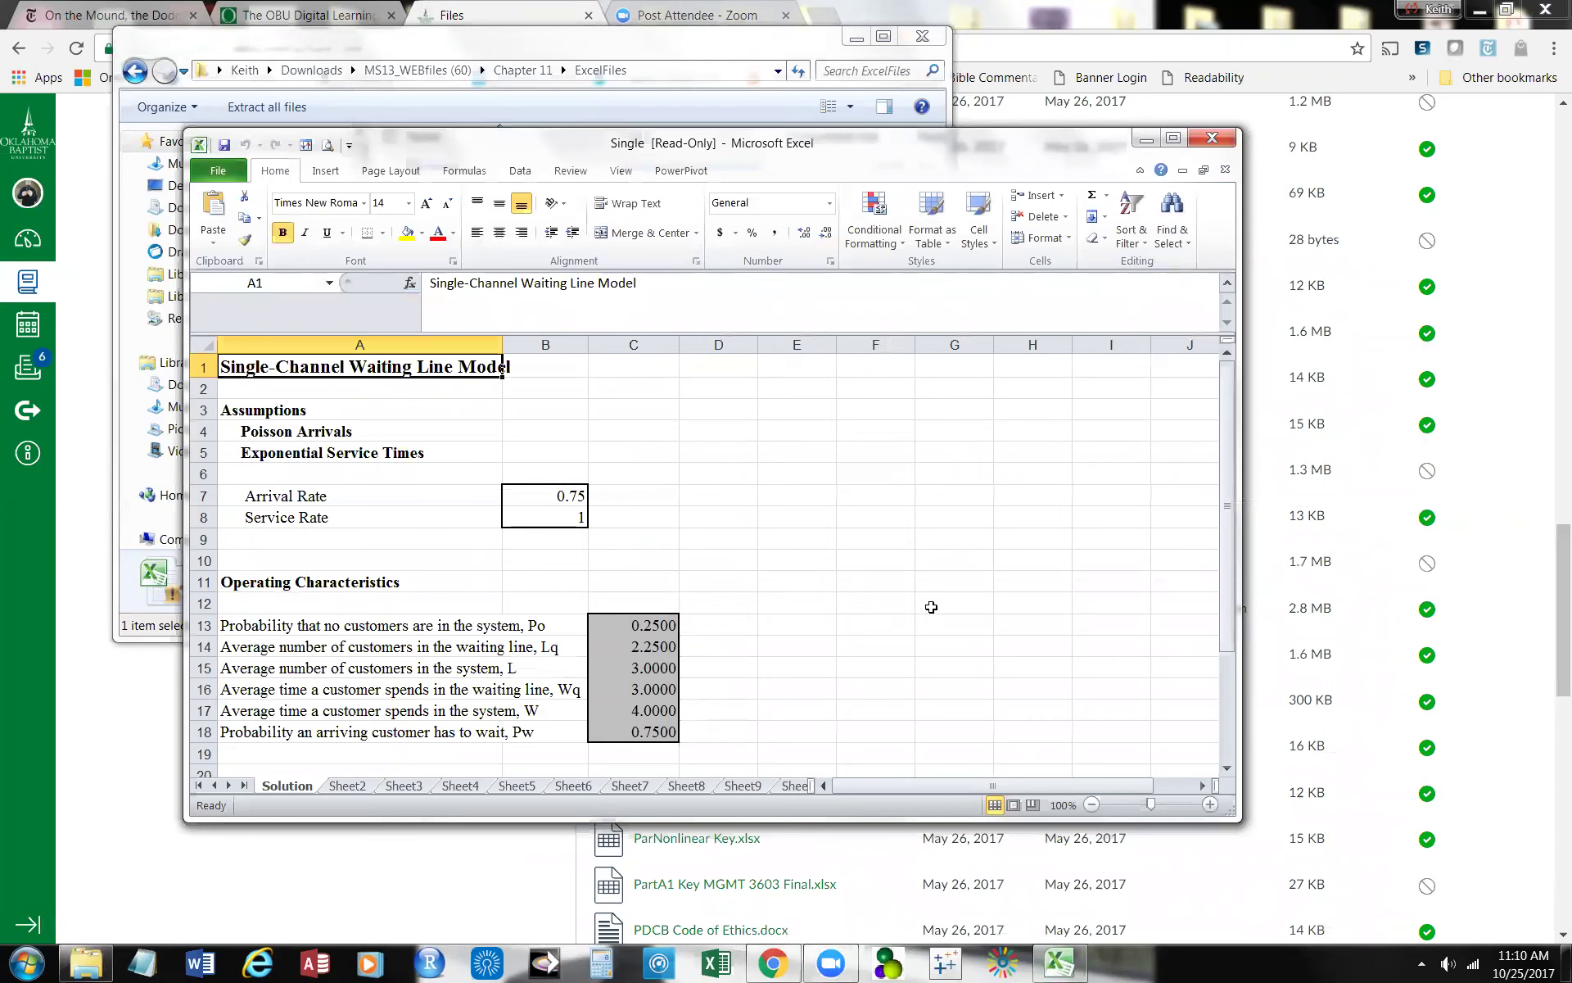
# Step: Examine the arrival rate and service rate inputs and the formula for the probability of no customers in the system in C13
pyautogui.click(540, 496)
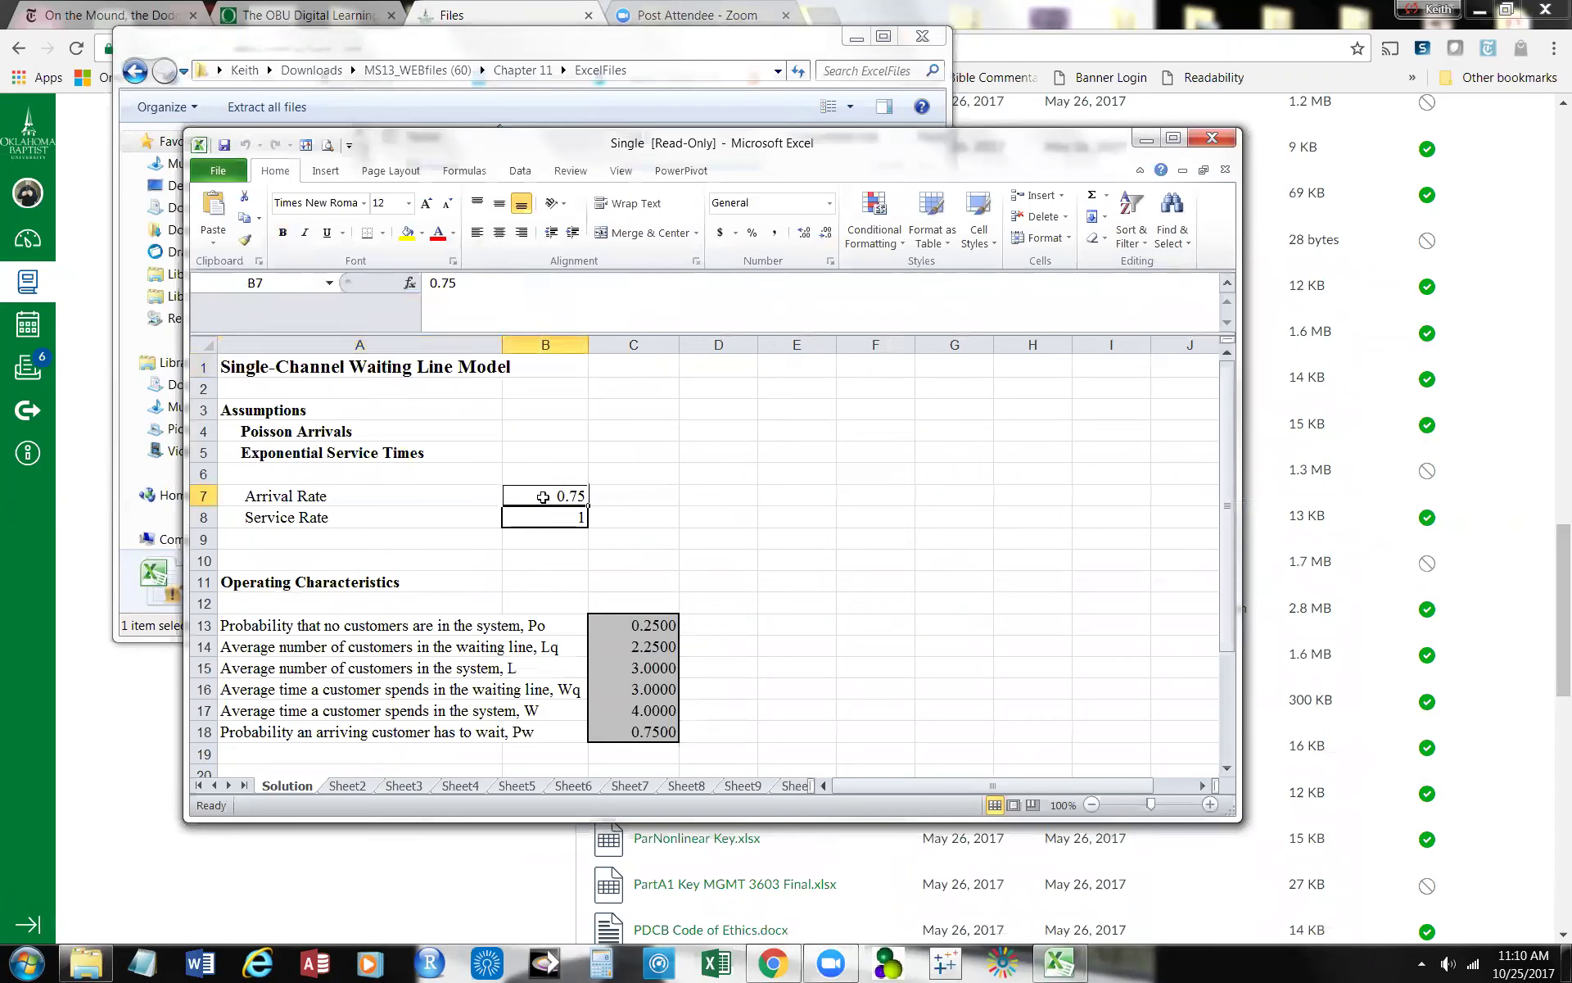
pyautogui.click(546, 521)
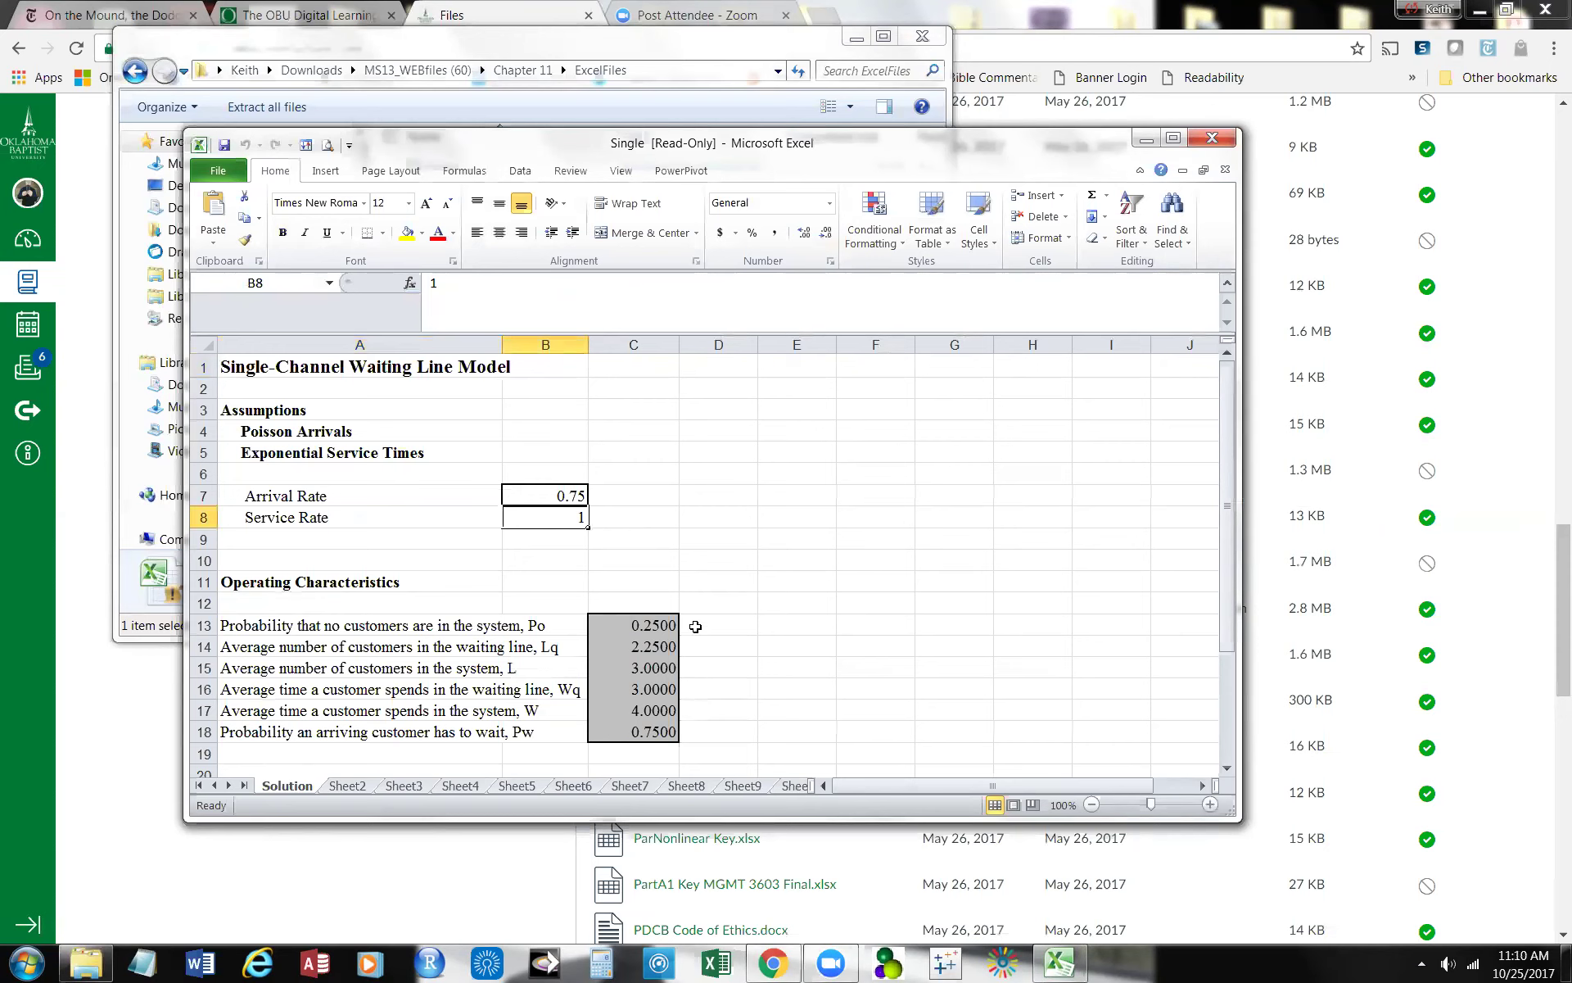
pyautogui.click(638, 627)
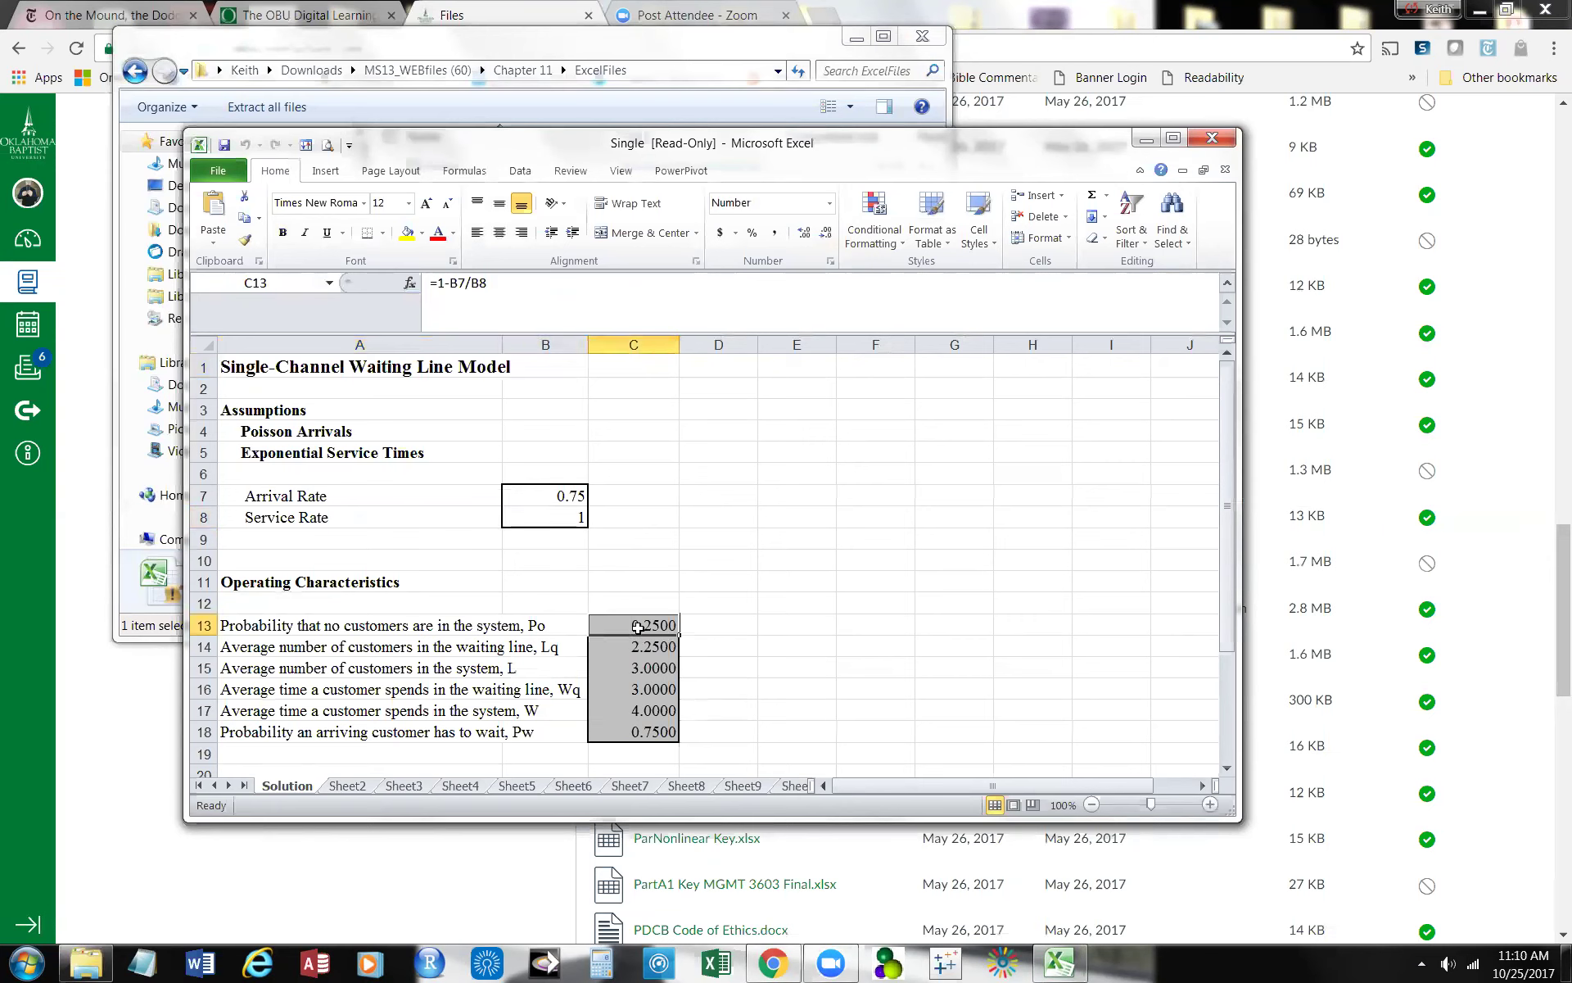
pyautogui.click(552, 287)
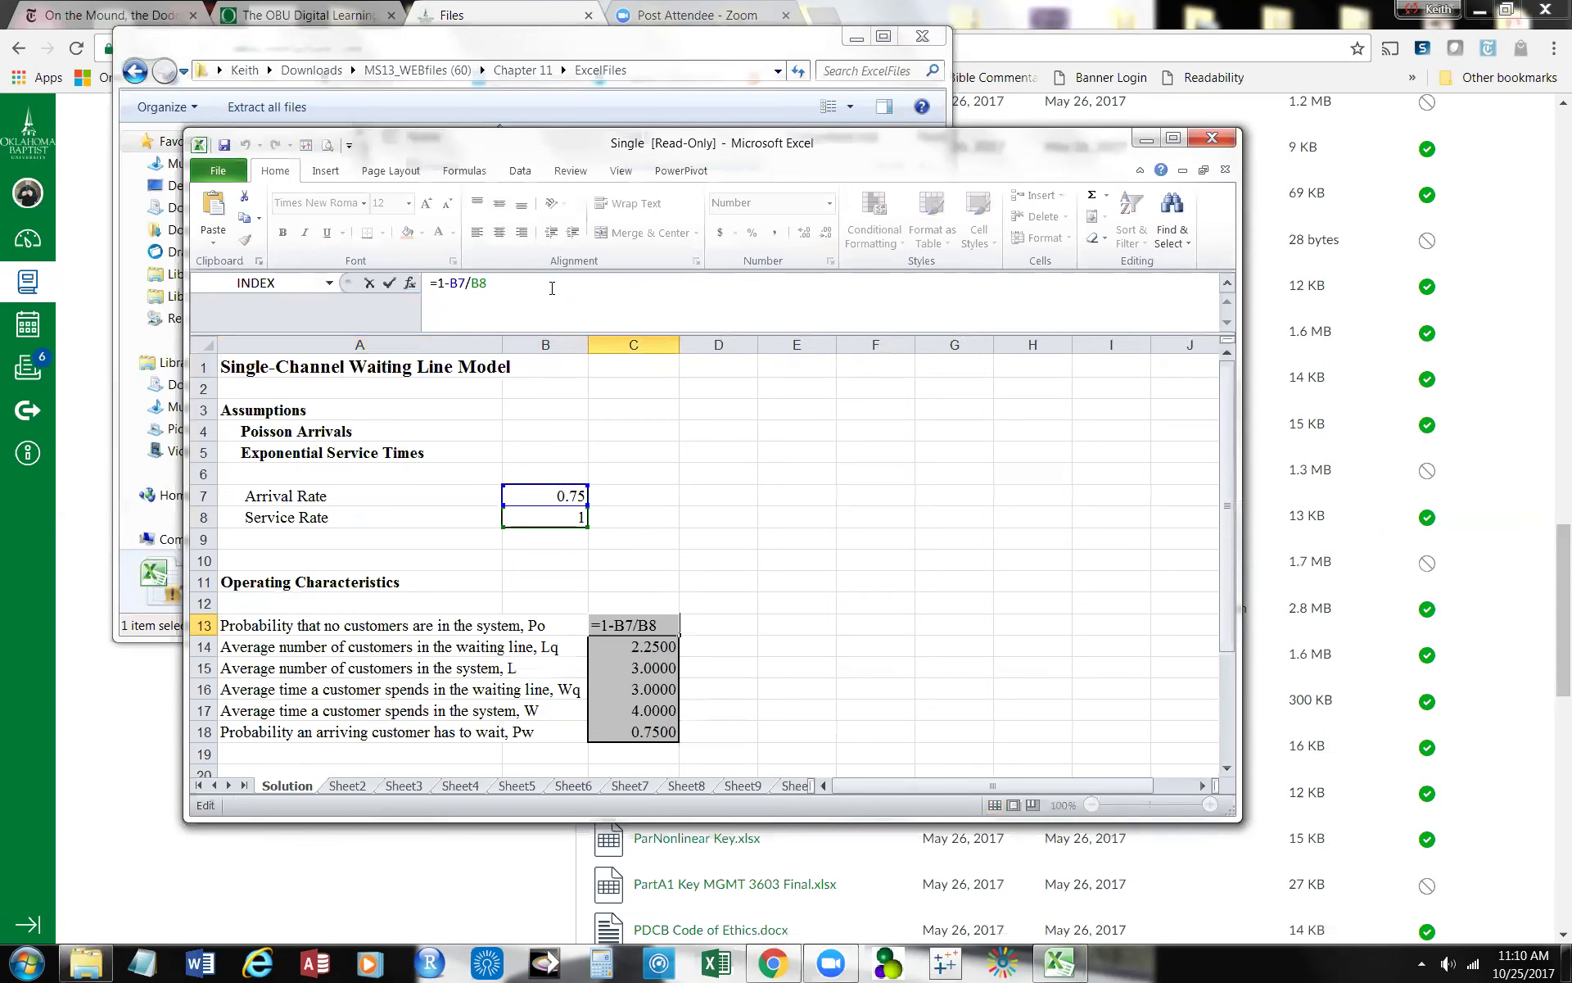
pyautogui.click(736, 650)
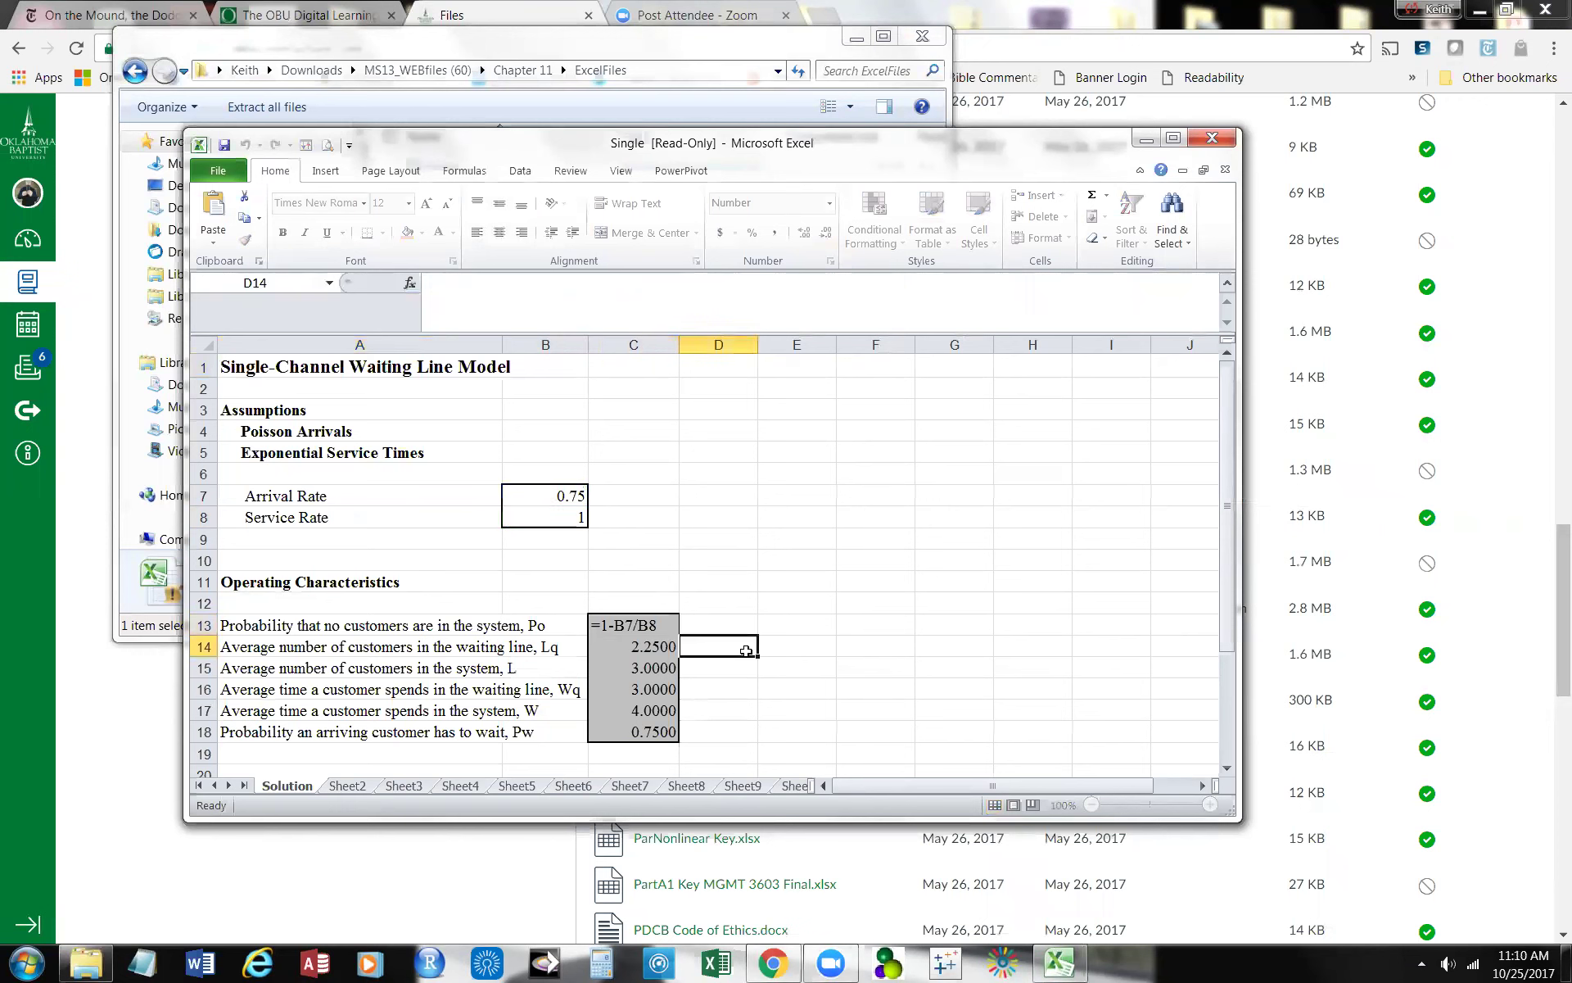
# Step: Examine which cells the formula for the average number of customers in the waiting line in C14 refers to
pyautogui.click(648, 644)
pyautogui.click(646, 623)
pyautogui.click(652, 649)
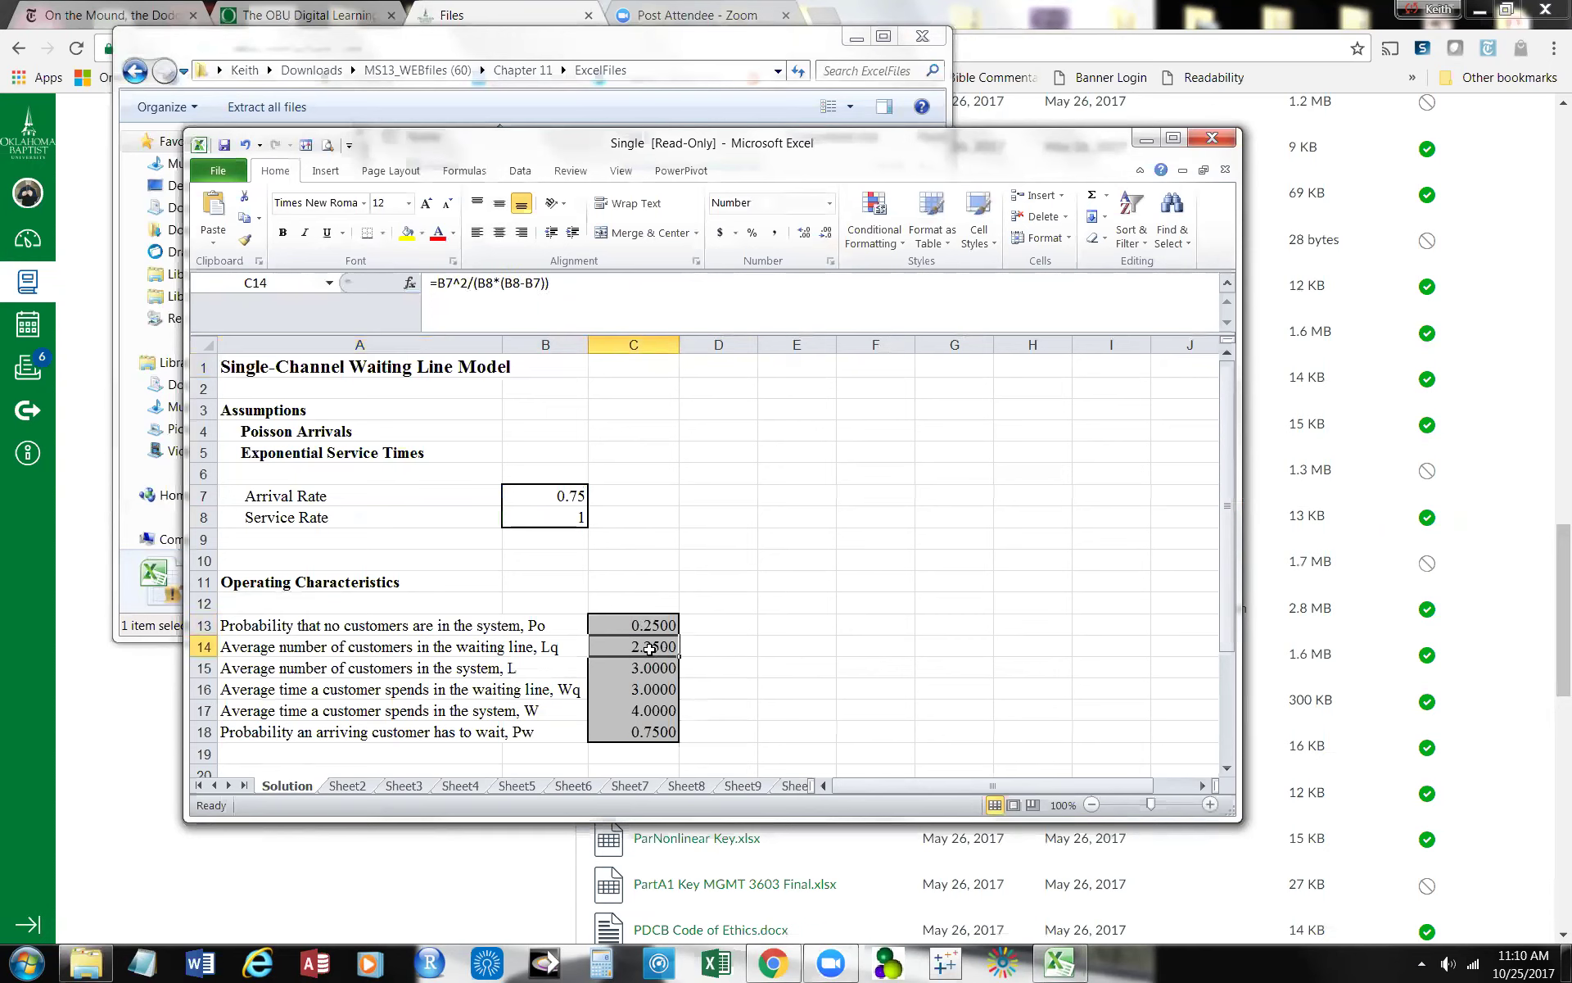
pyautogui.click(568, 292)
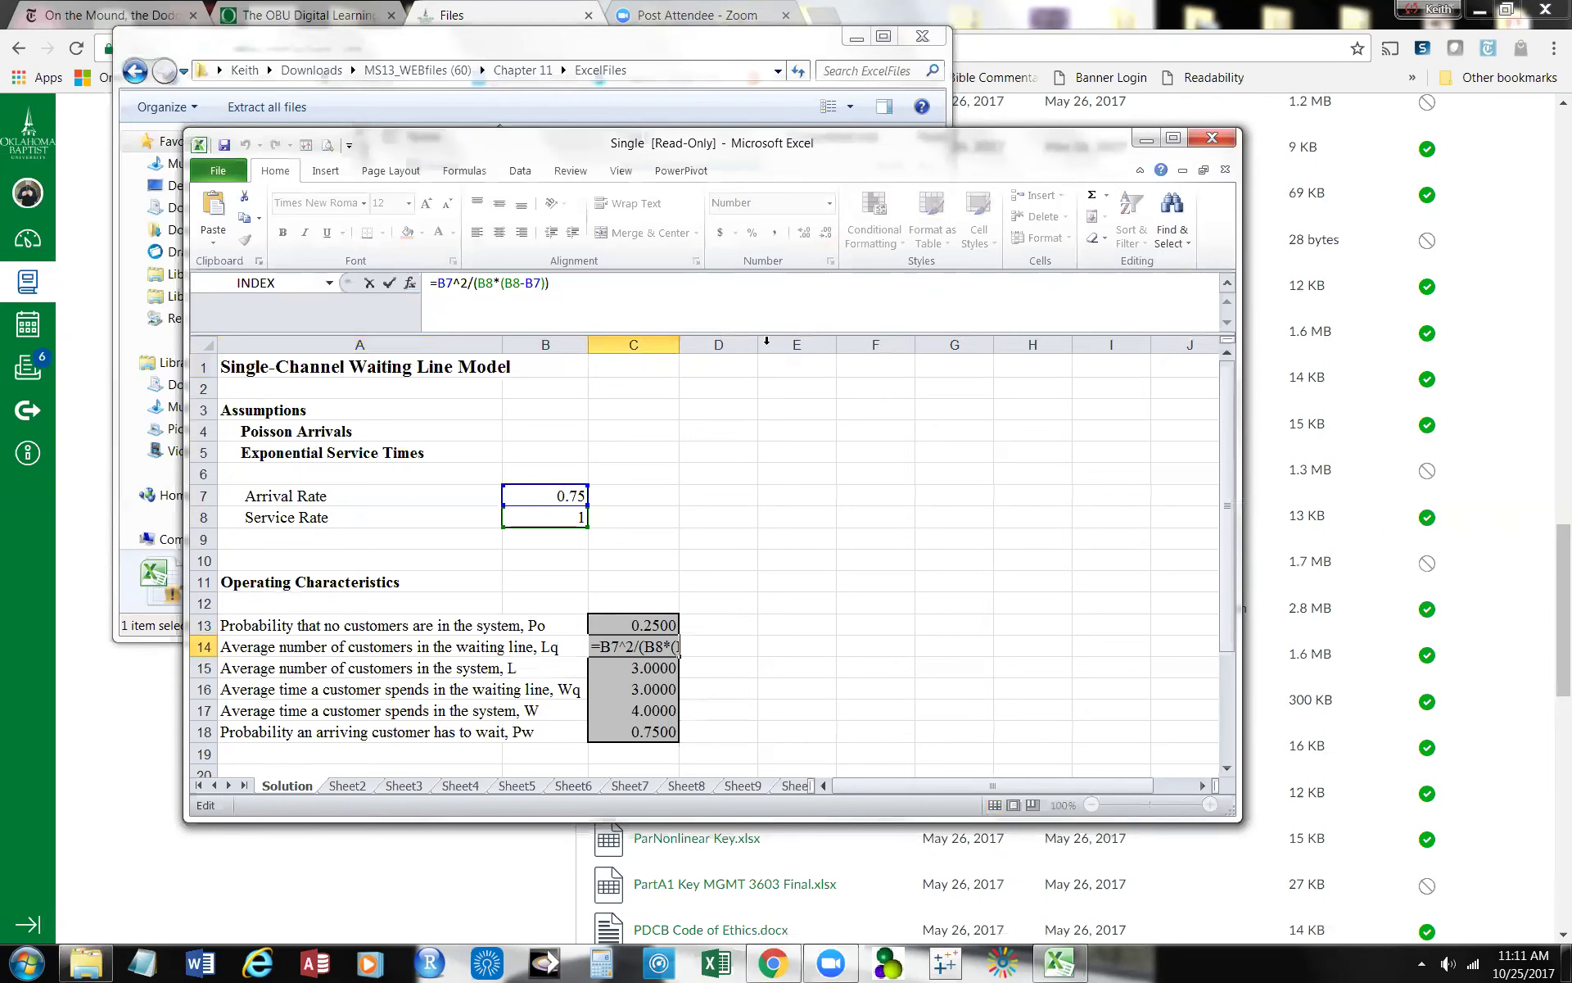
pyautogui.click(734, 434)
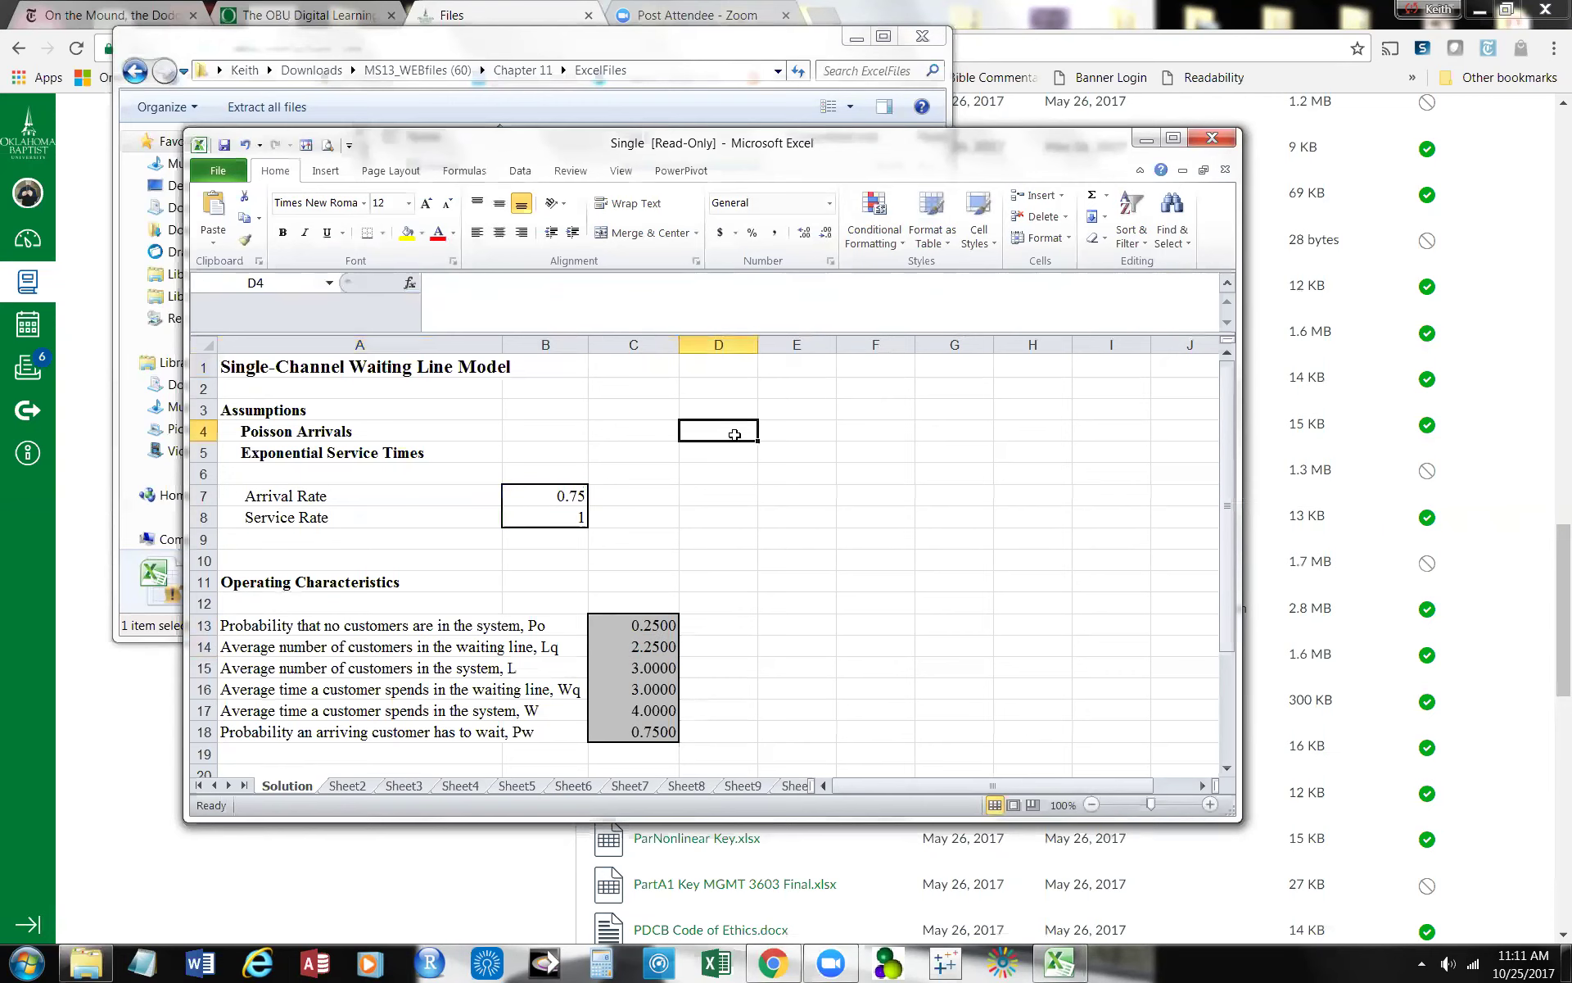
# Step: Review the formulas of all the operating characteristics in C13 through C18
pyautogui.click(644, 630)
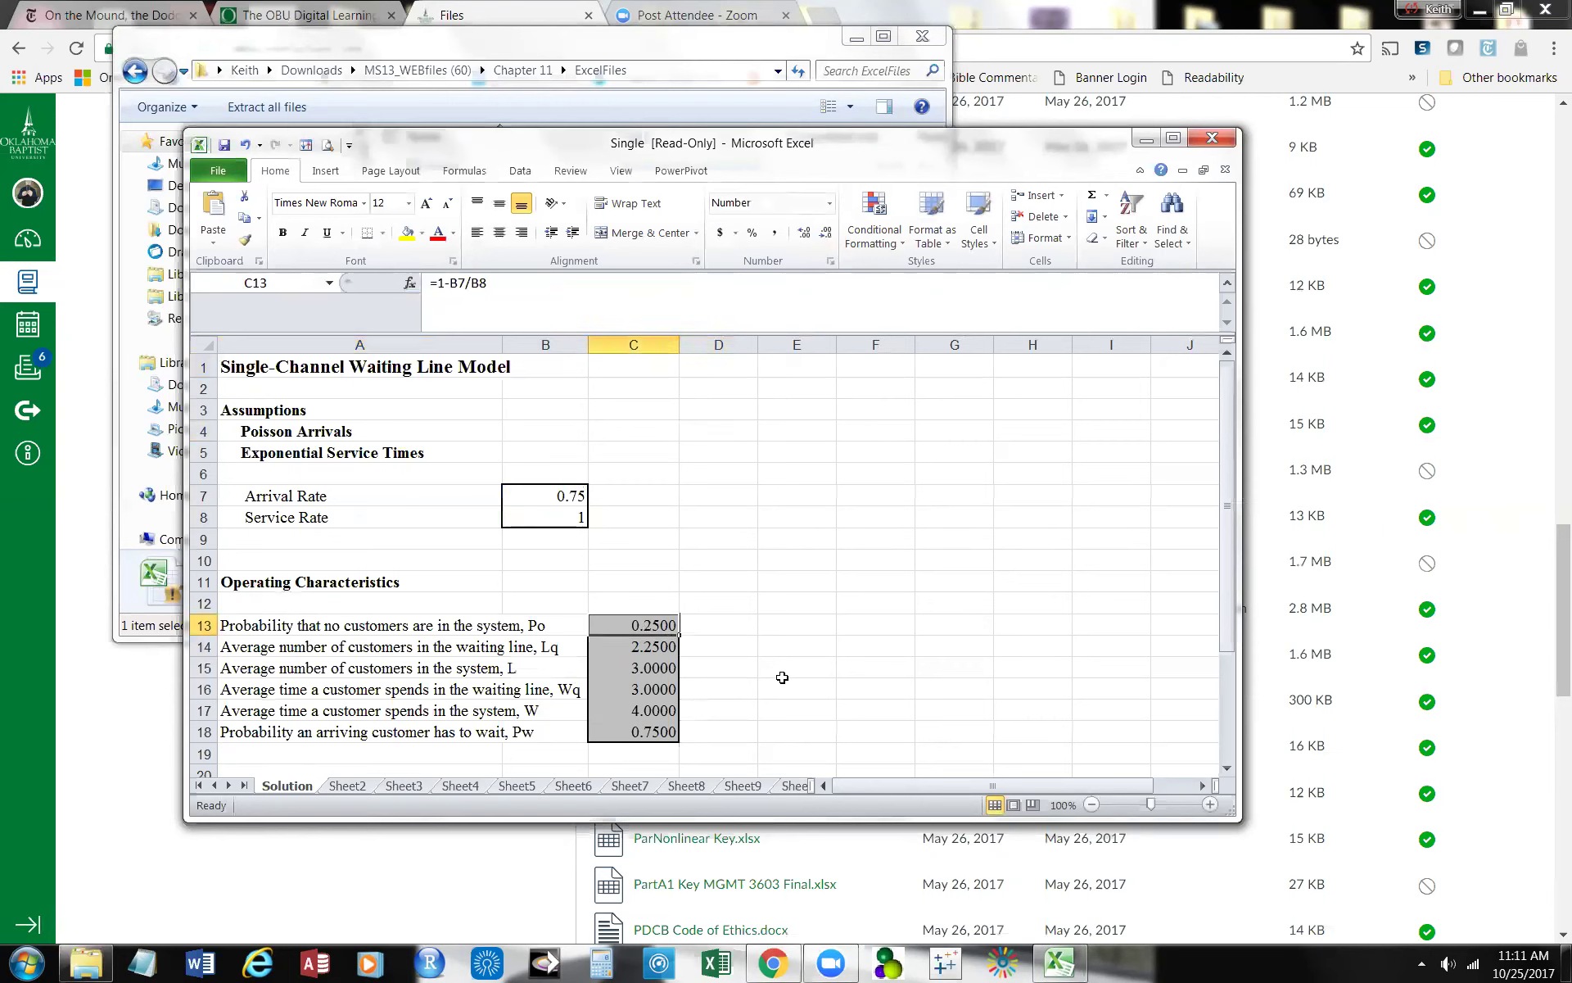
pyautogui.click(639, 645)
pyautogui.click(641, 669)
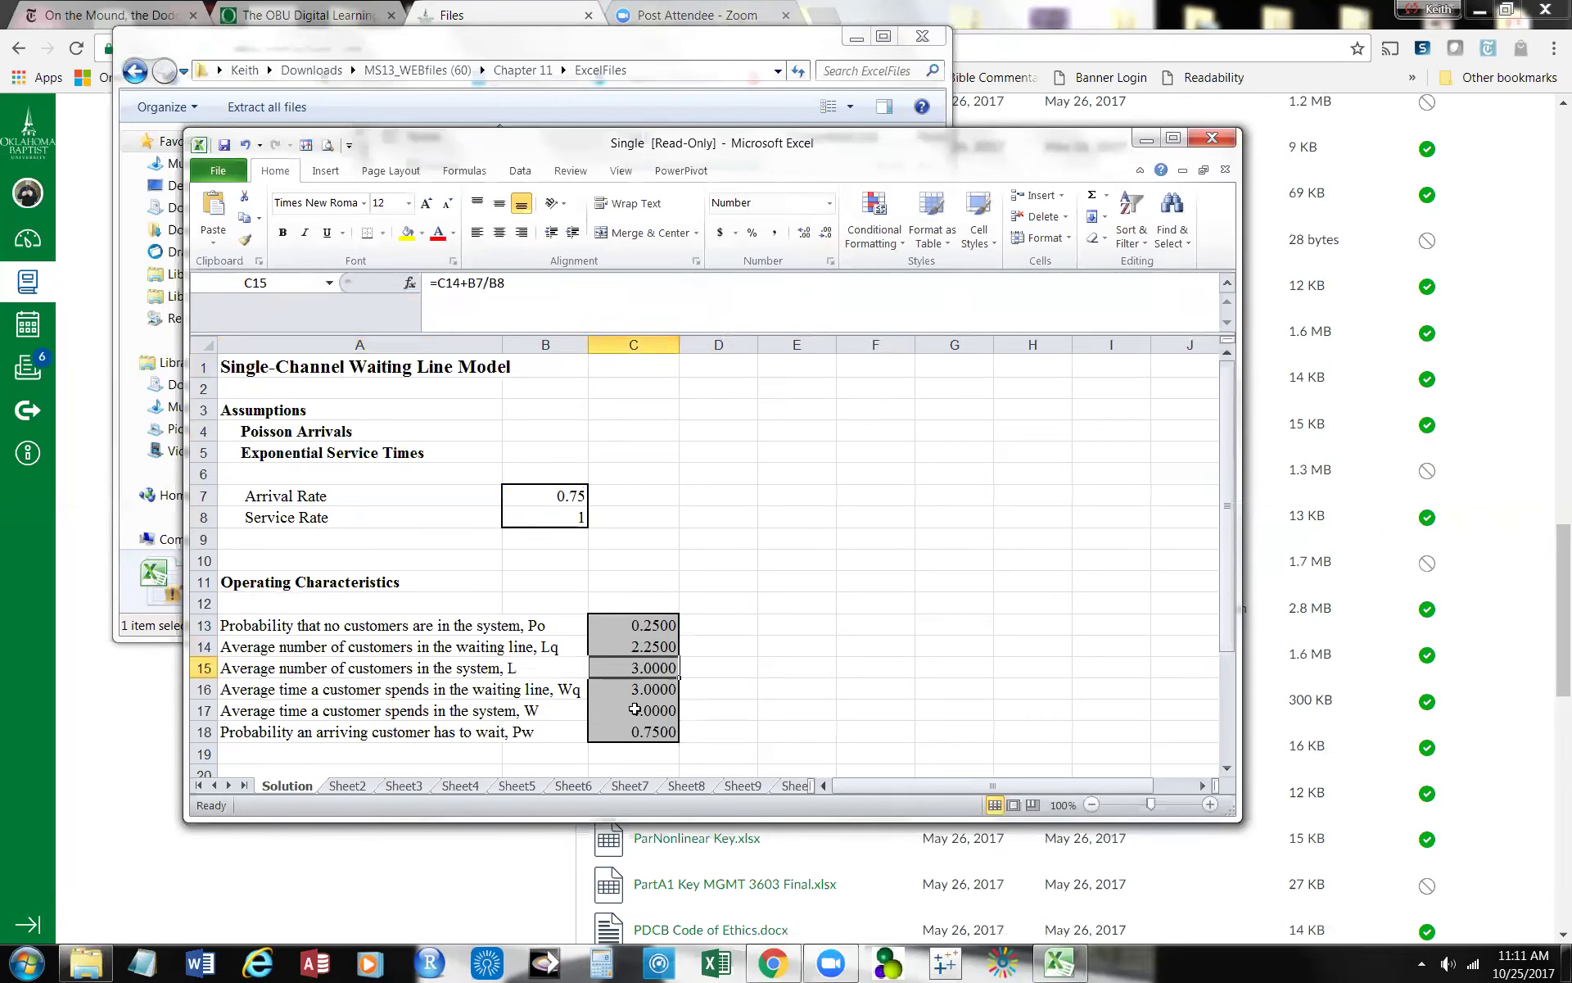
pyautogui.click(635, 690)
pyautogui.click(624, 711)
pyautogui.click(651, 731)
pyautogui.click(690, 726)
pyautogui.click(760, 724)
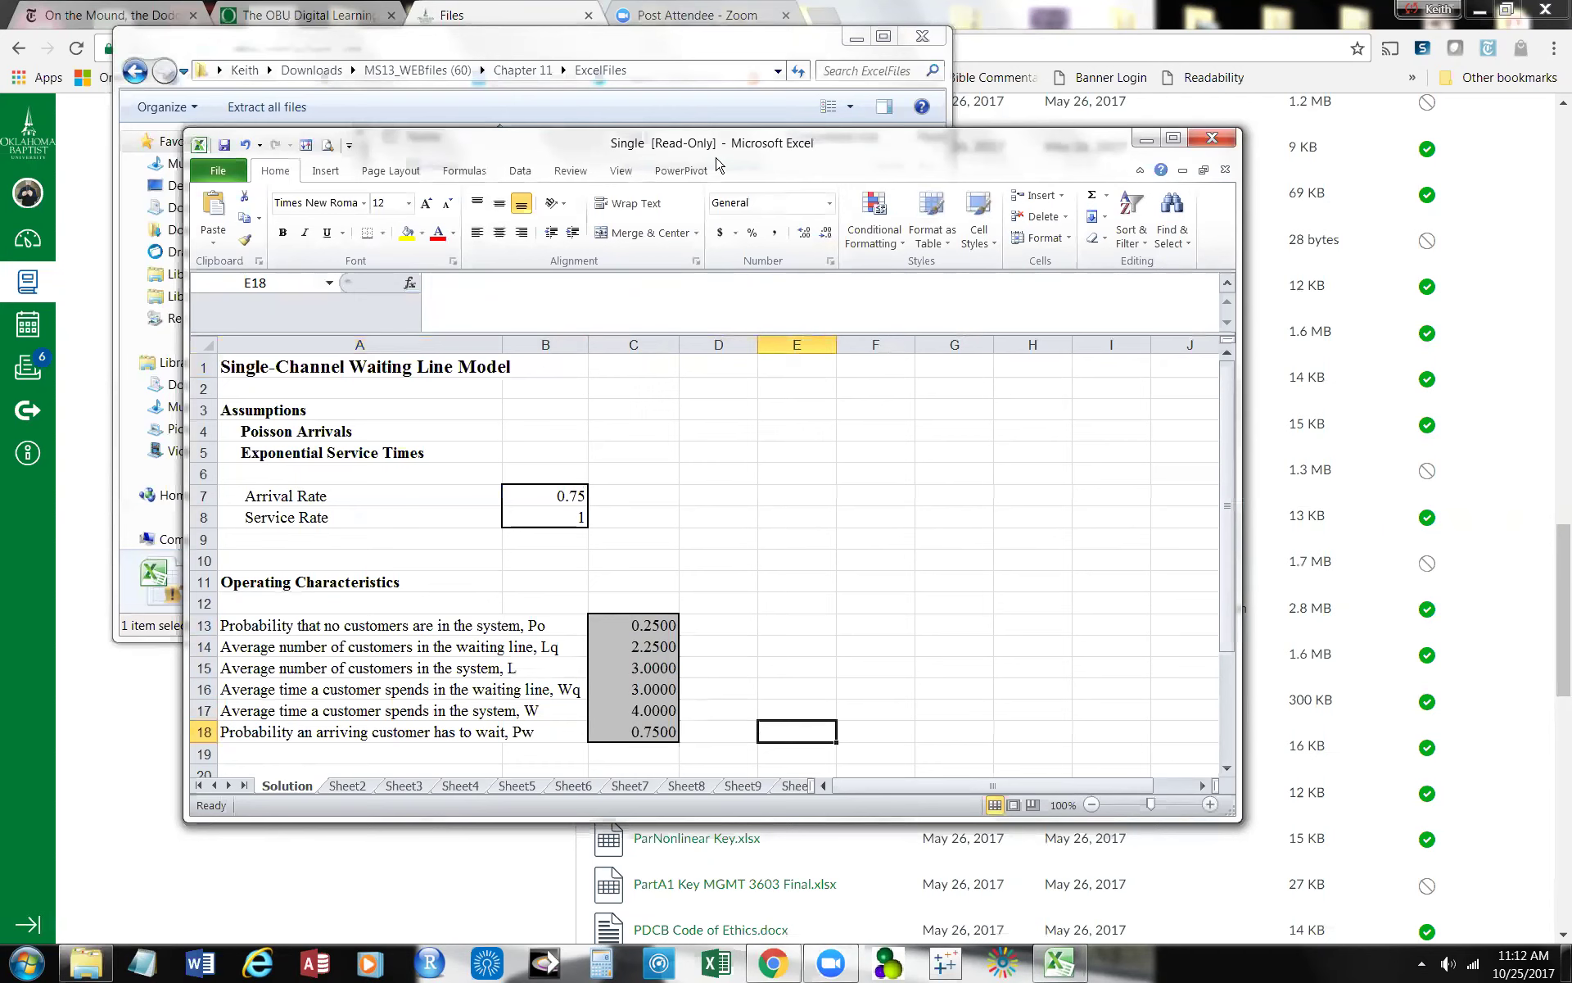
# Step: Close the Single workbook and return to the ExcelFiles folder
pyautogui.moveTo(737, 156); pyautogui.dragTo(667, 246)
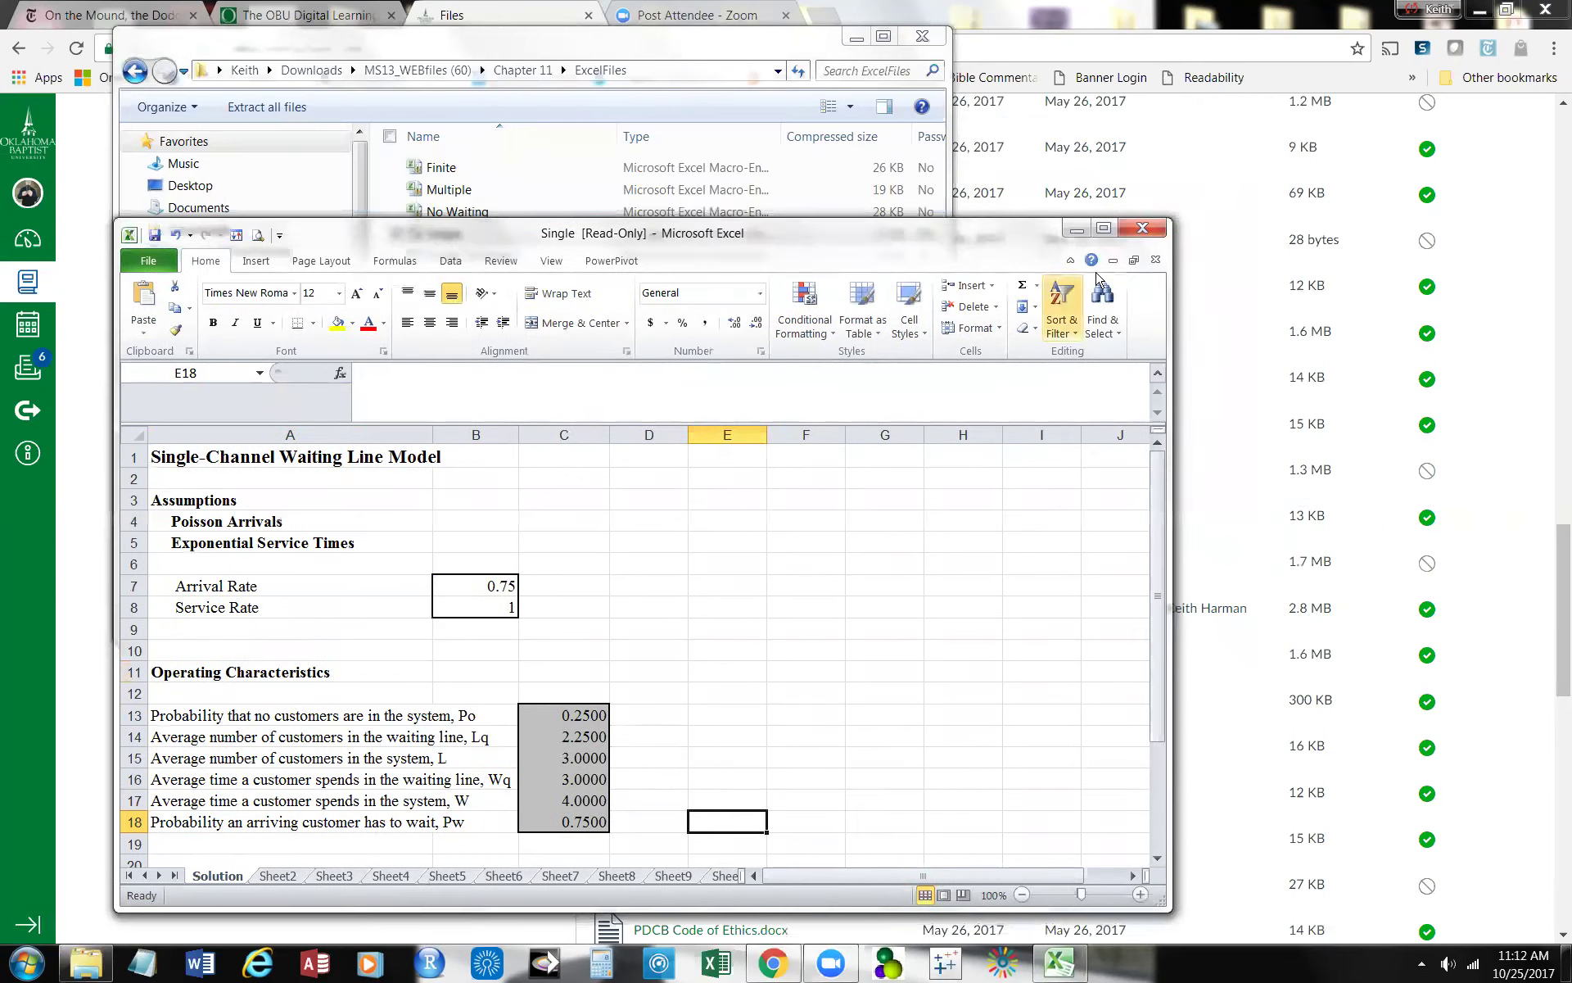
pyautogui.click(1136, 236)
pyautogui.click(761, 500)
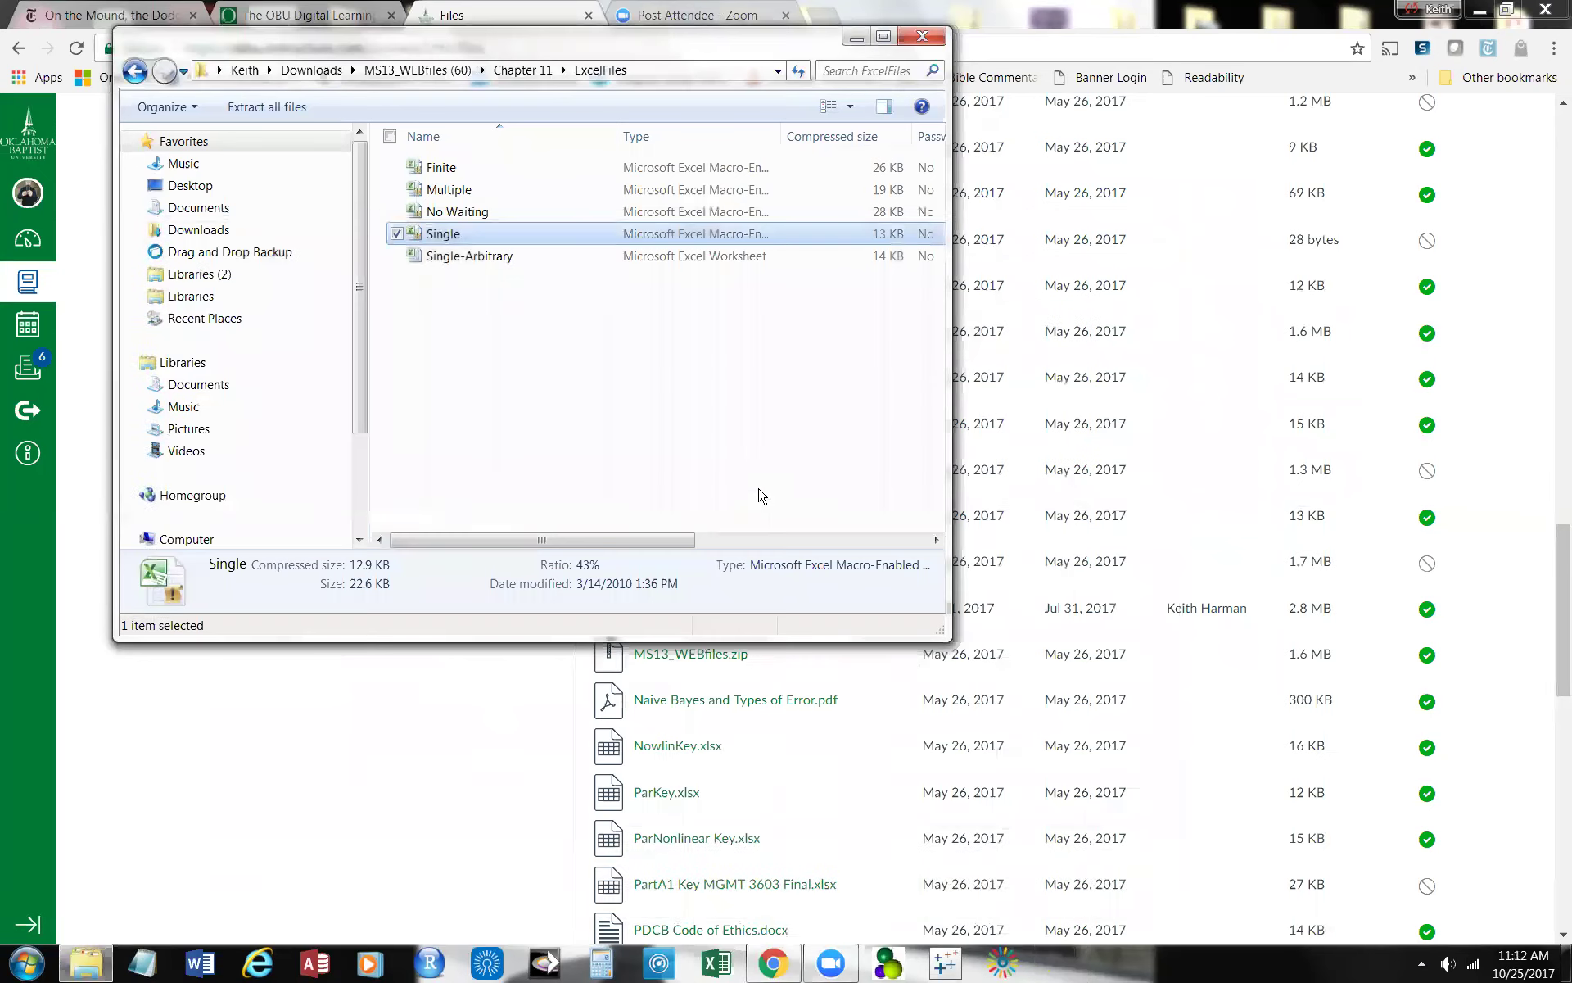
# Step: Open the No Waiting workbook, enable editing and inspect the probability formula in C16
pyautogui.click(463, 215)
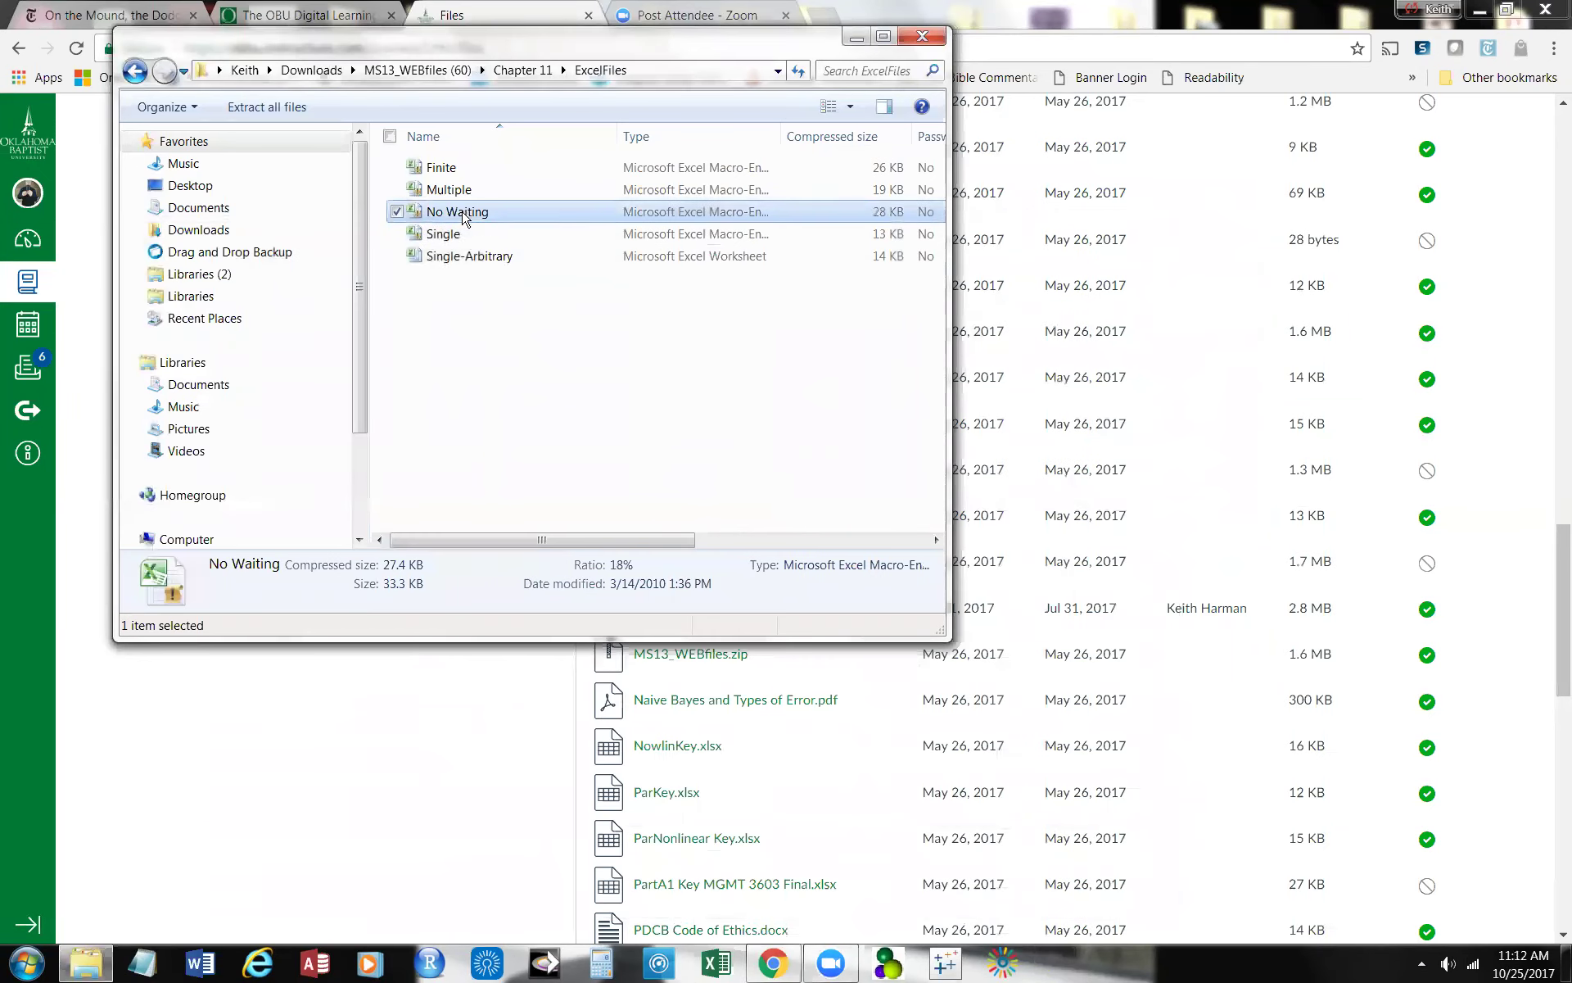
pyautogui.rightClick(463, 215)
pyautogui.click(524, 220)
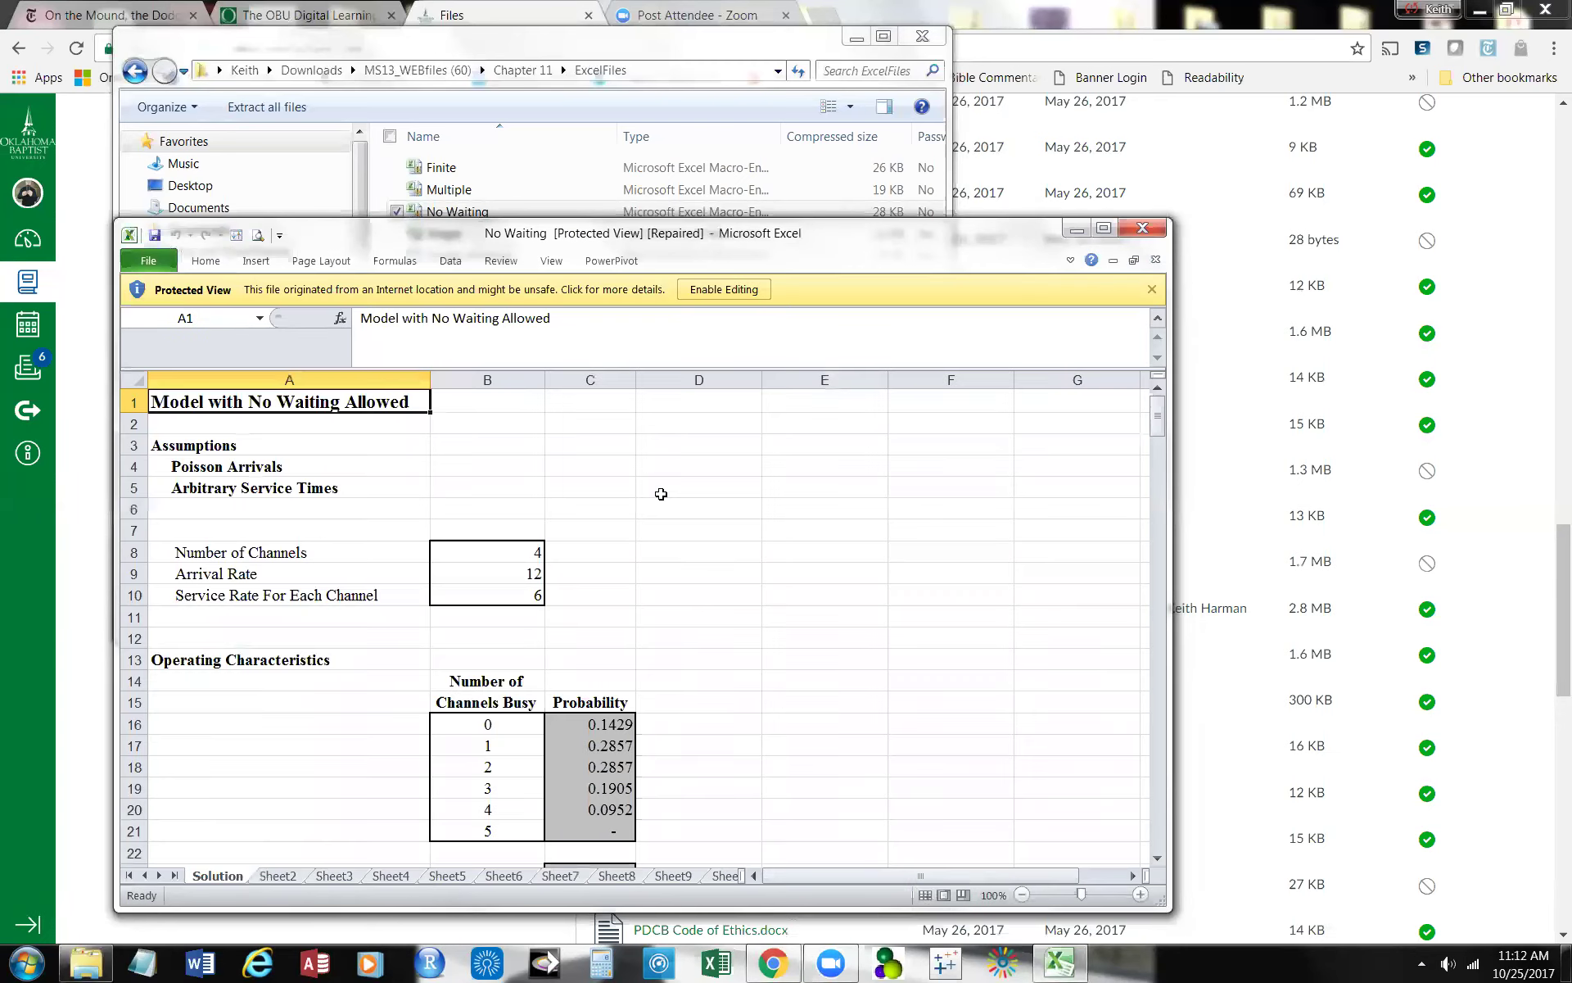
pyautogui.click(724, 289)
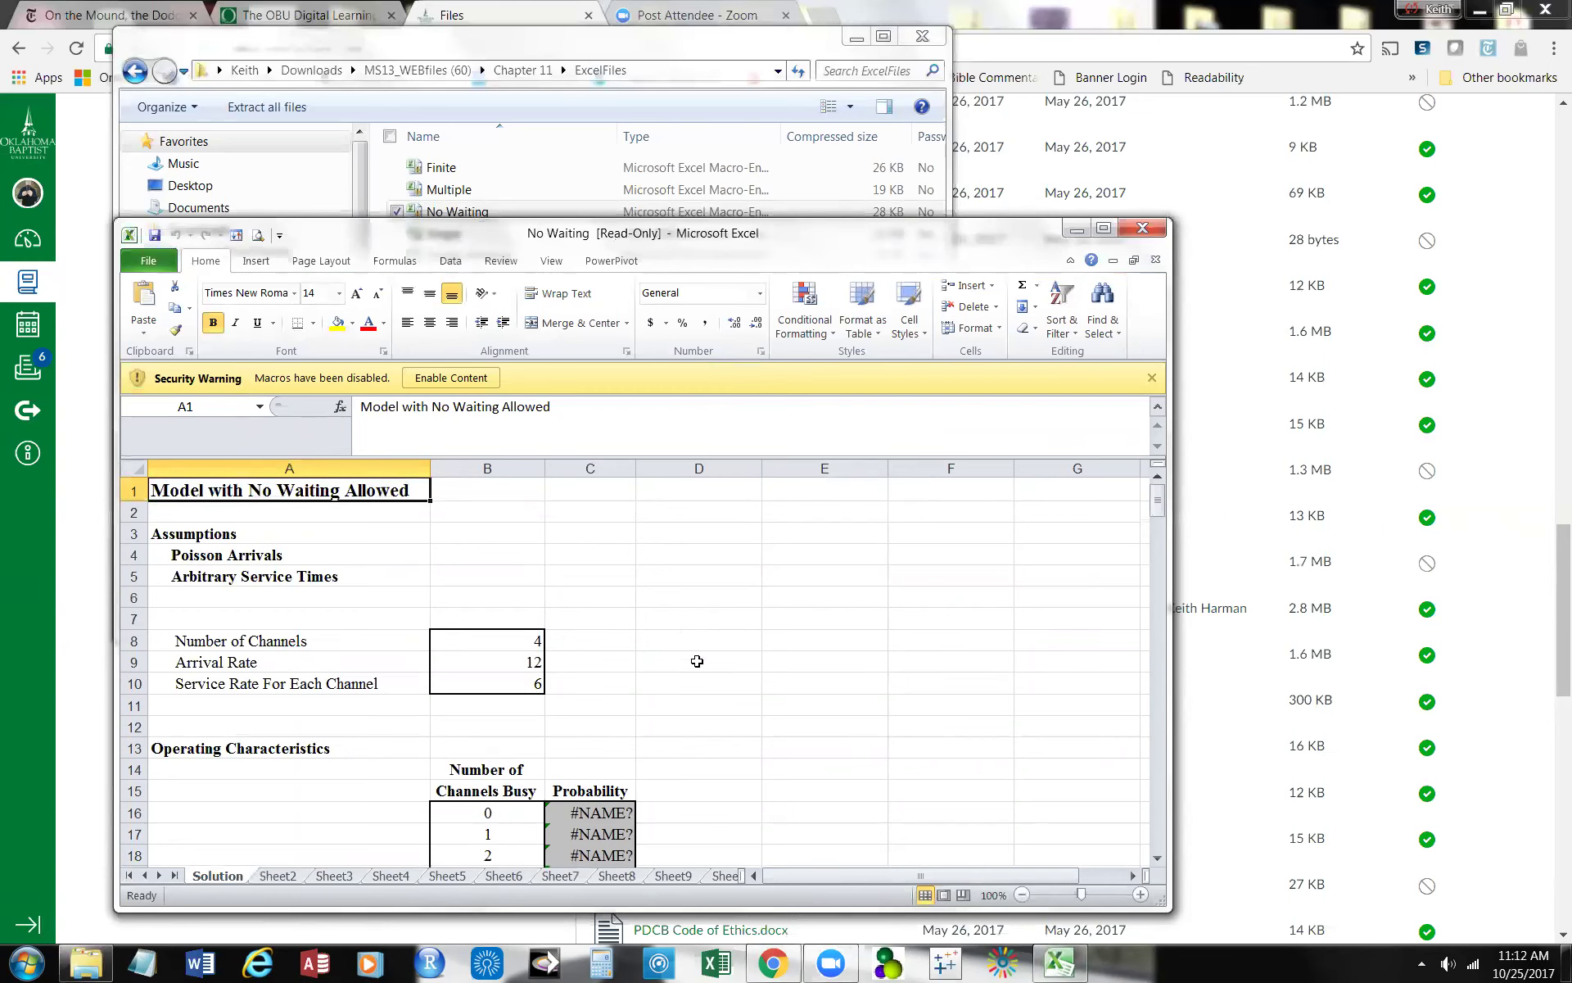
pyautogui.click(610, 813)
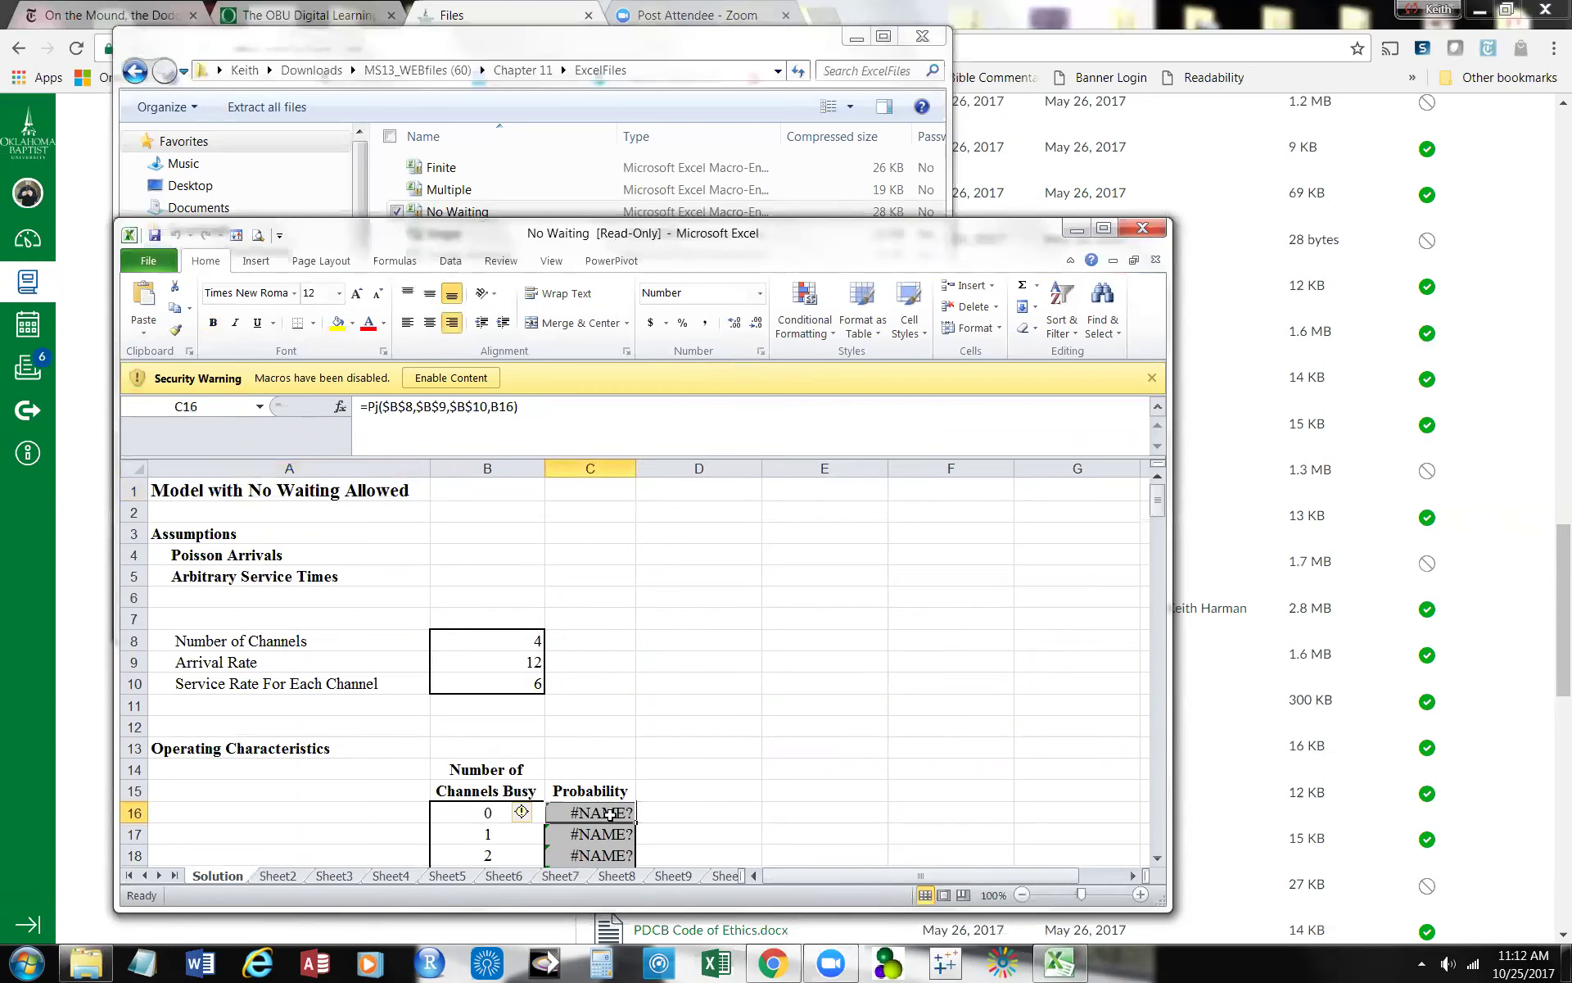
# Step: Try to enable the macros in the No Waiting workbook and cancel Excel's information recovery
pyautogui.click(451, 379)
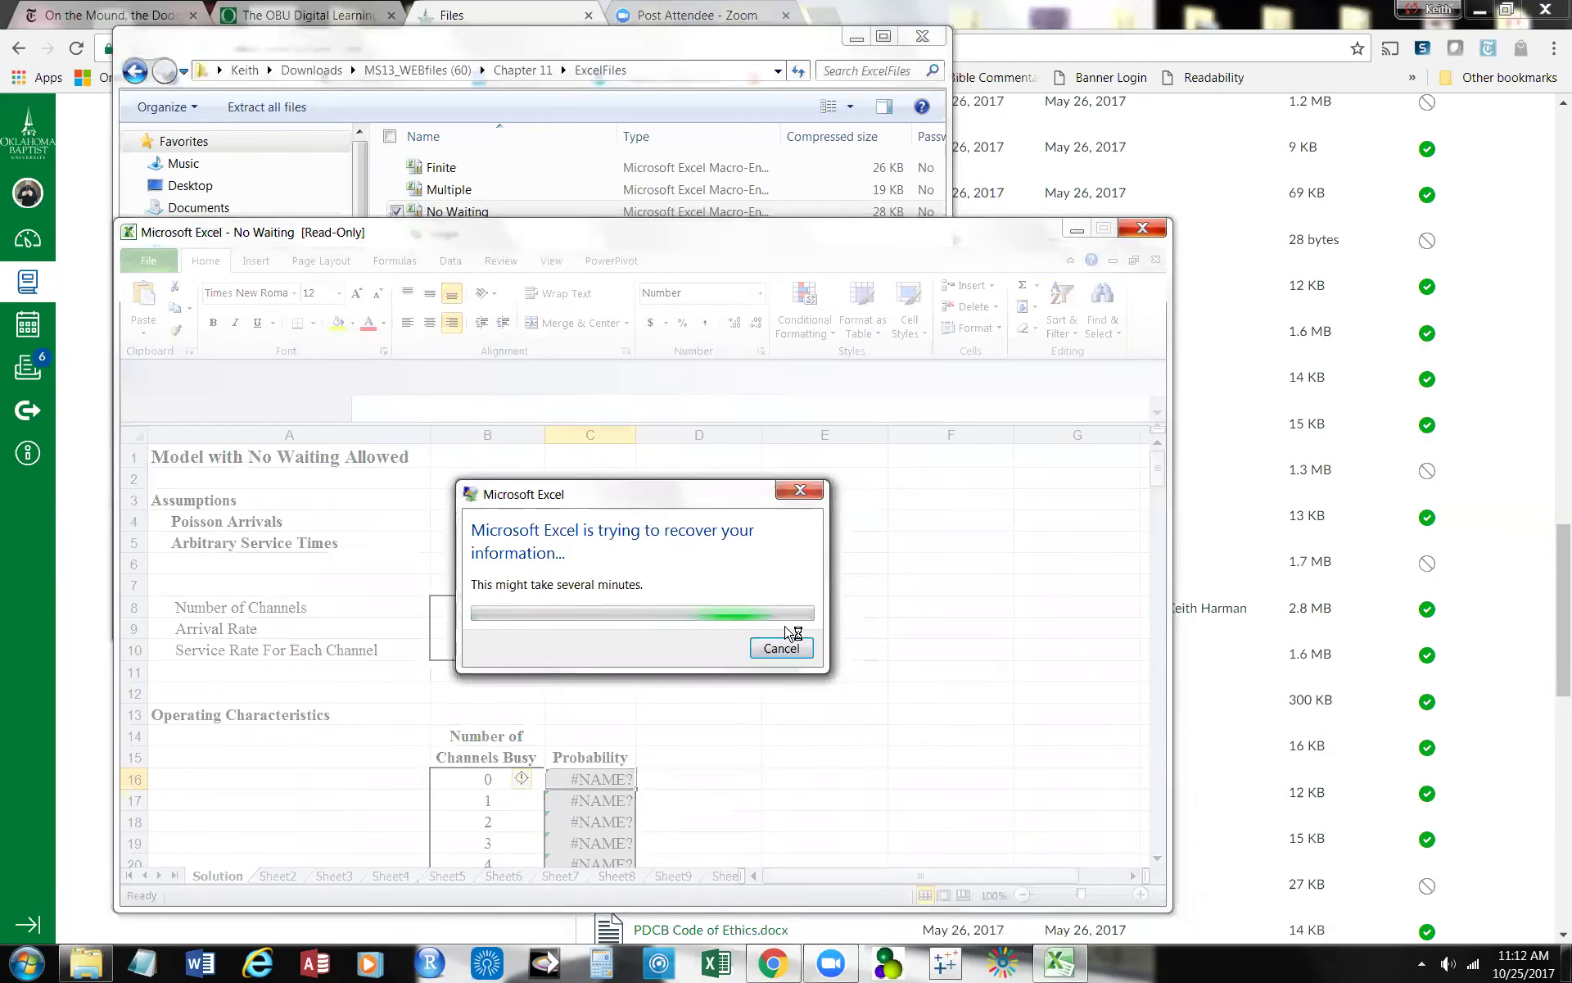
pyautogui.click(780, 627)
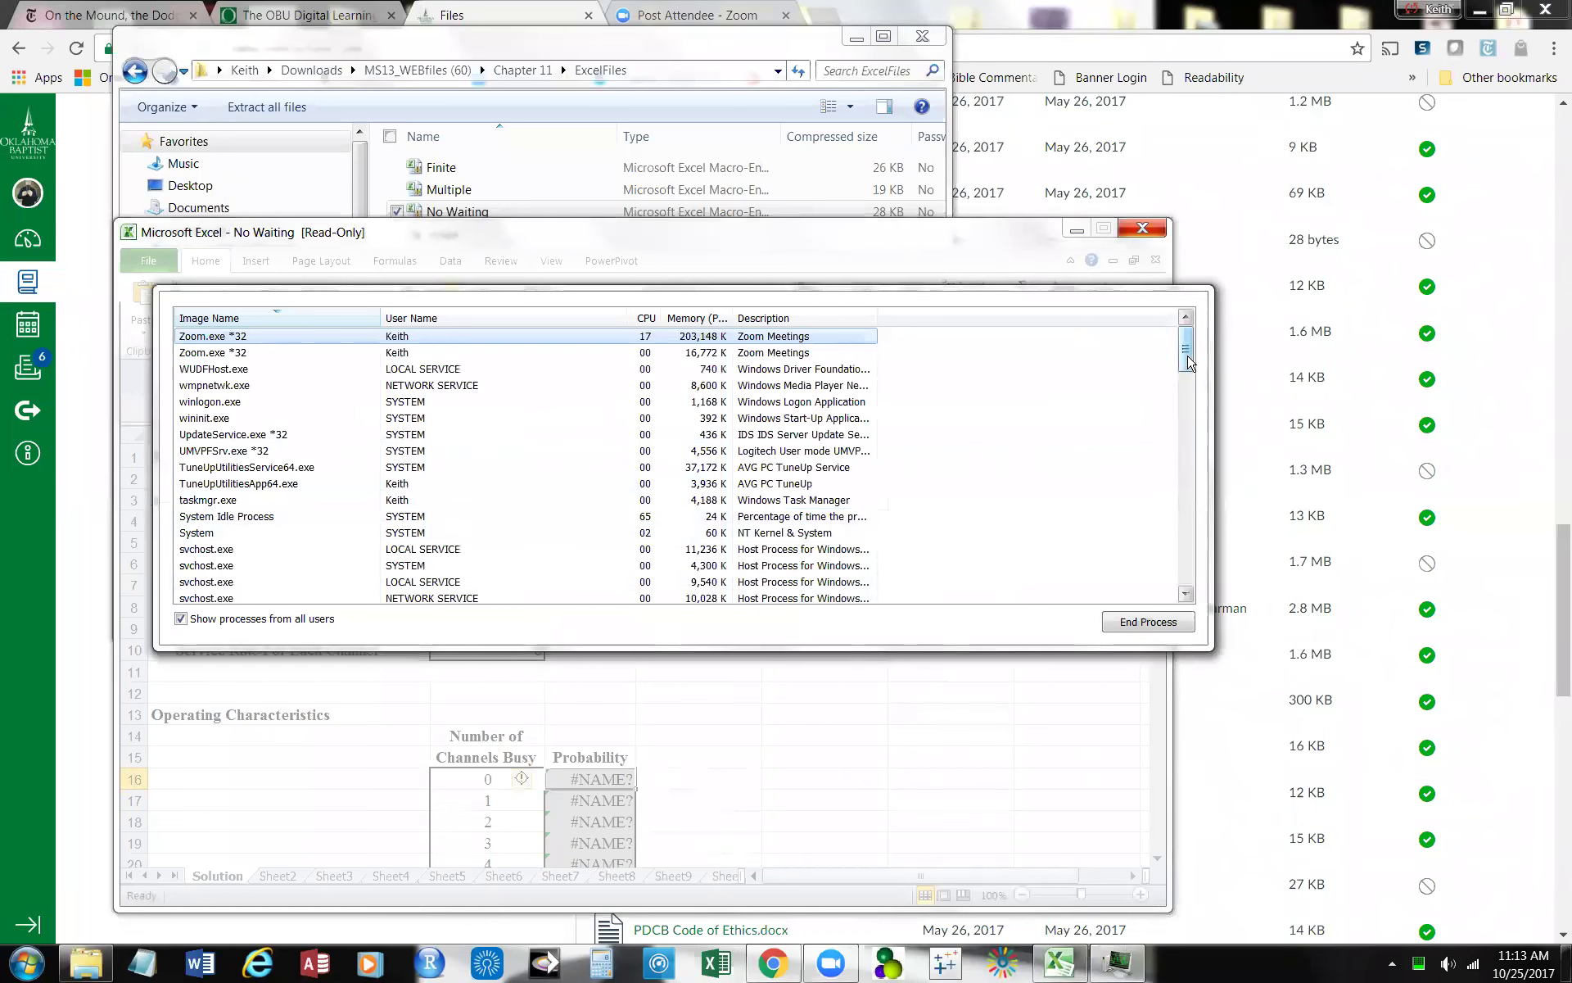
# Step: End the EXCEL.EXE process in Windows Task Manager and close Task Manager
pyautogui.scroll(-4, 1189, 368)
pyautogui.moveTo(1189, 420); pyautogui.dragTo(1191, 504)
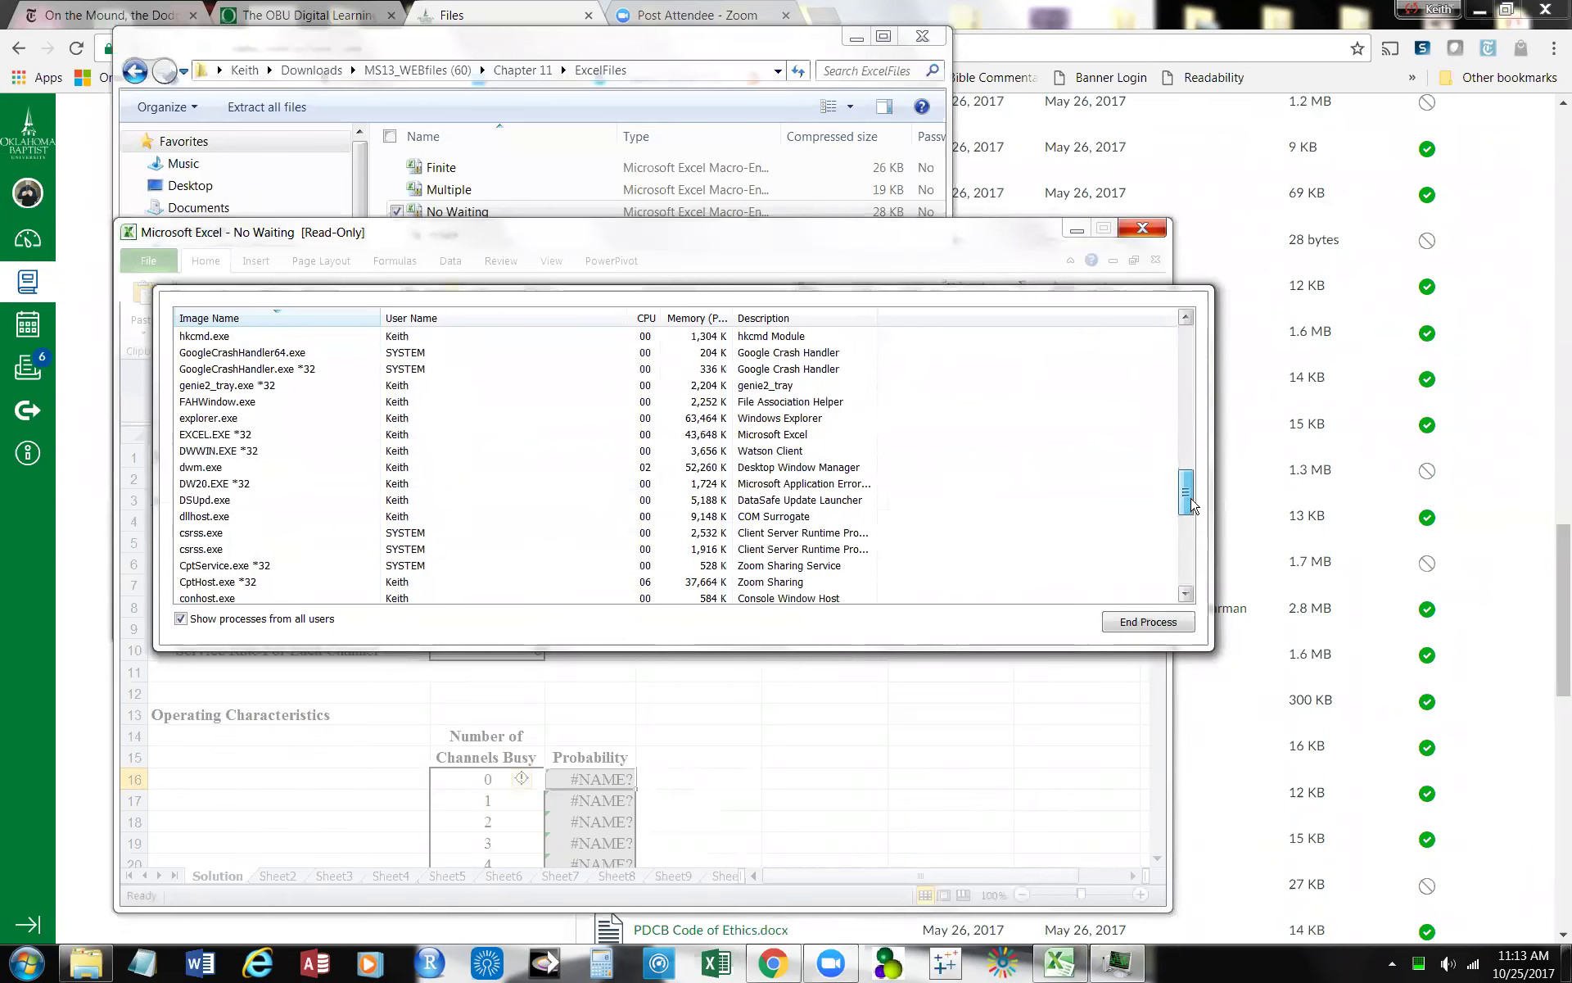
pyautogui.click(790, 438)
pyautogui.click(1130, 625)
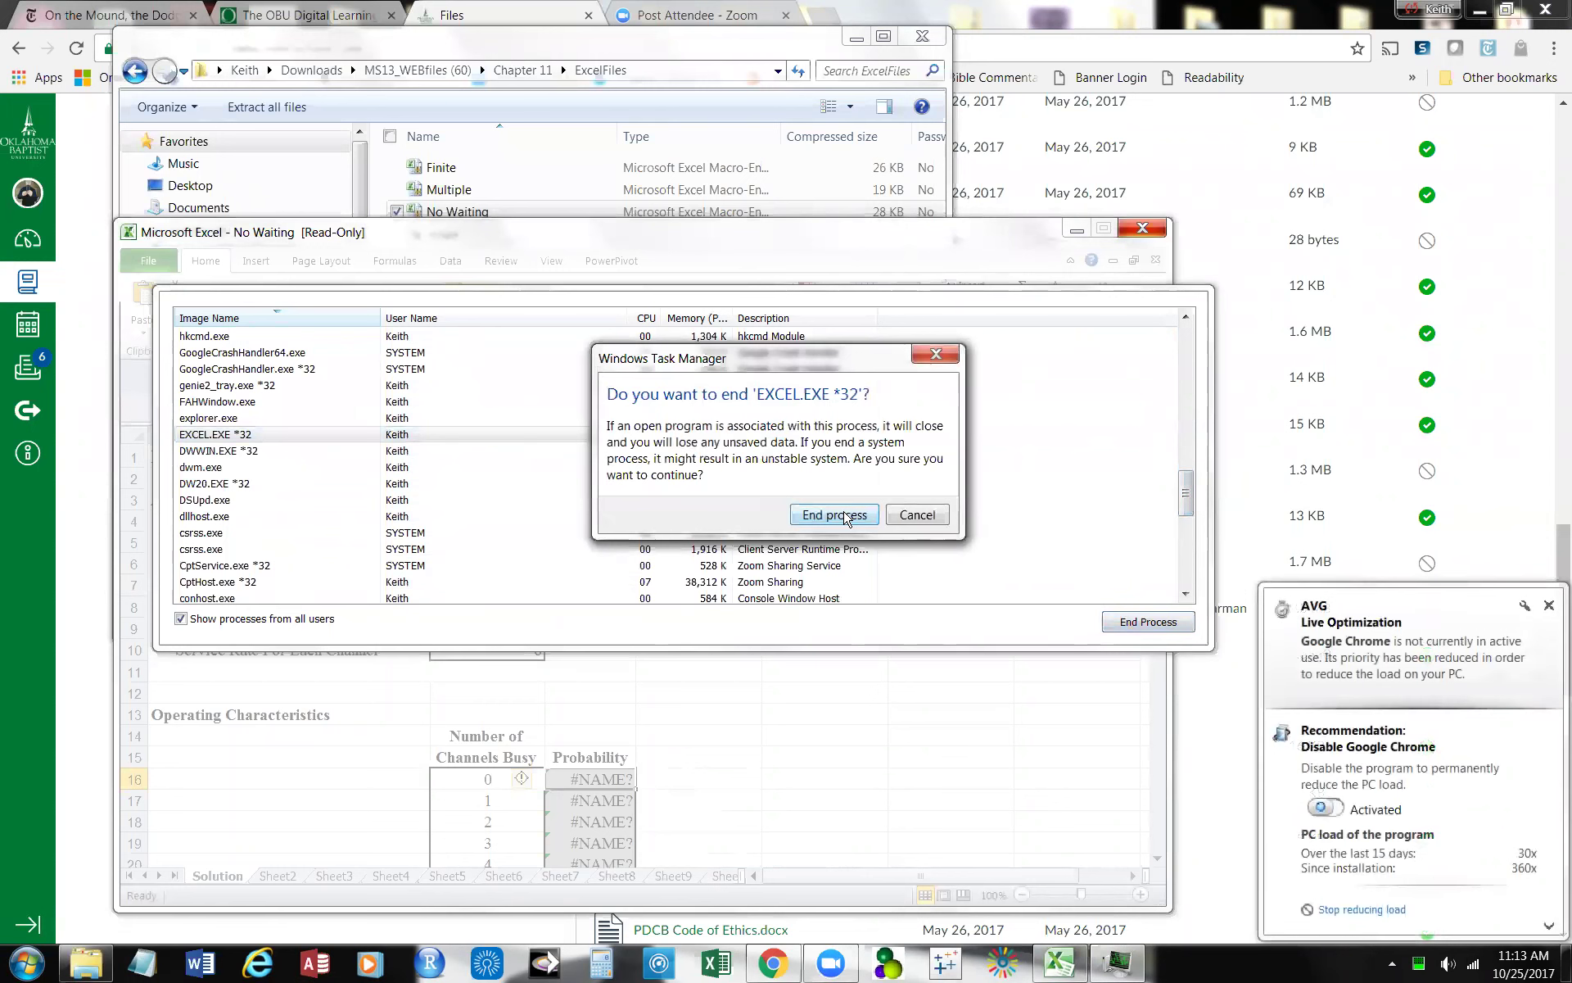
pyautogui.click(845, 516)
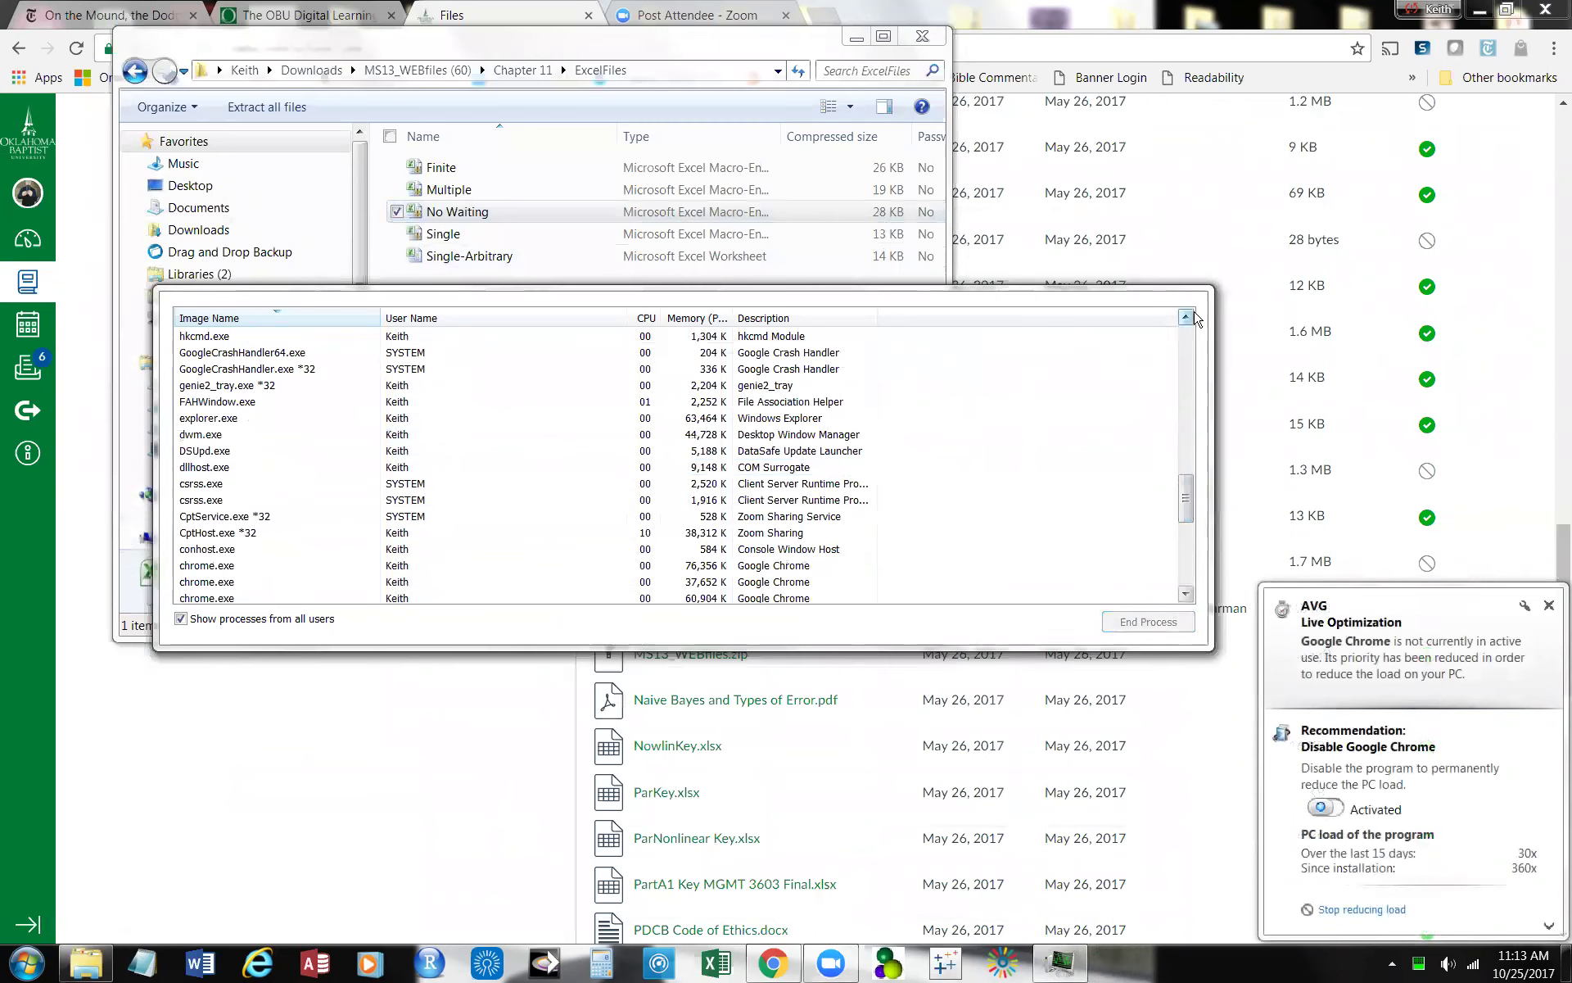
pyautogui.rightClick(1061, 962)
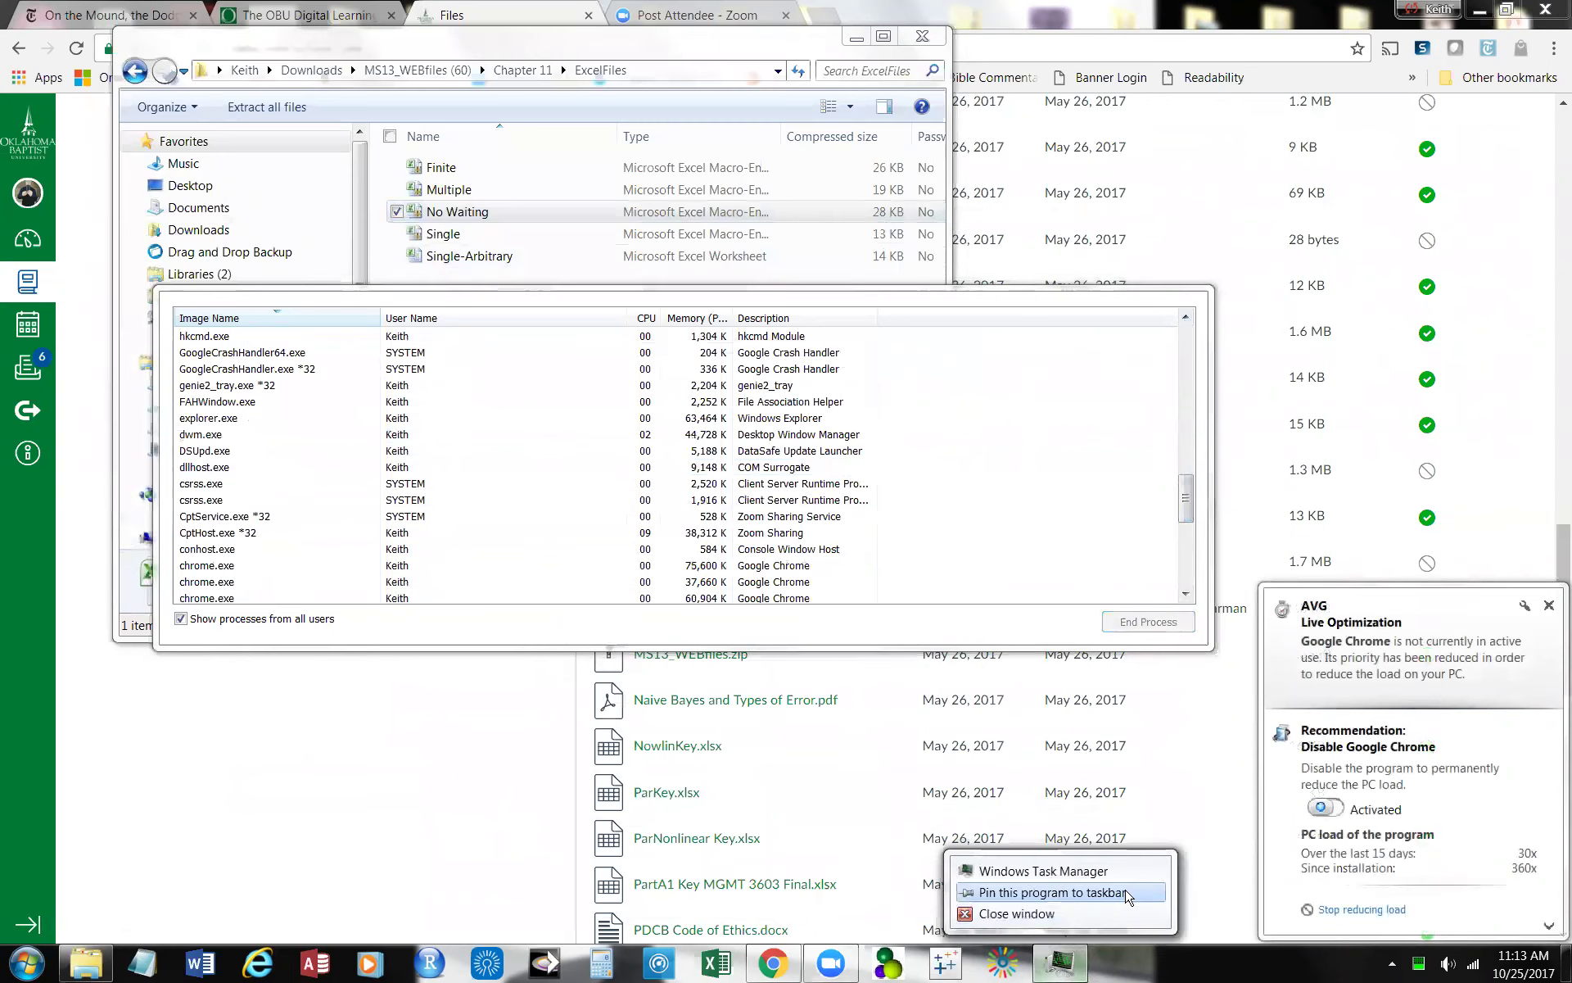
pyautogui.click(1039, 914)
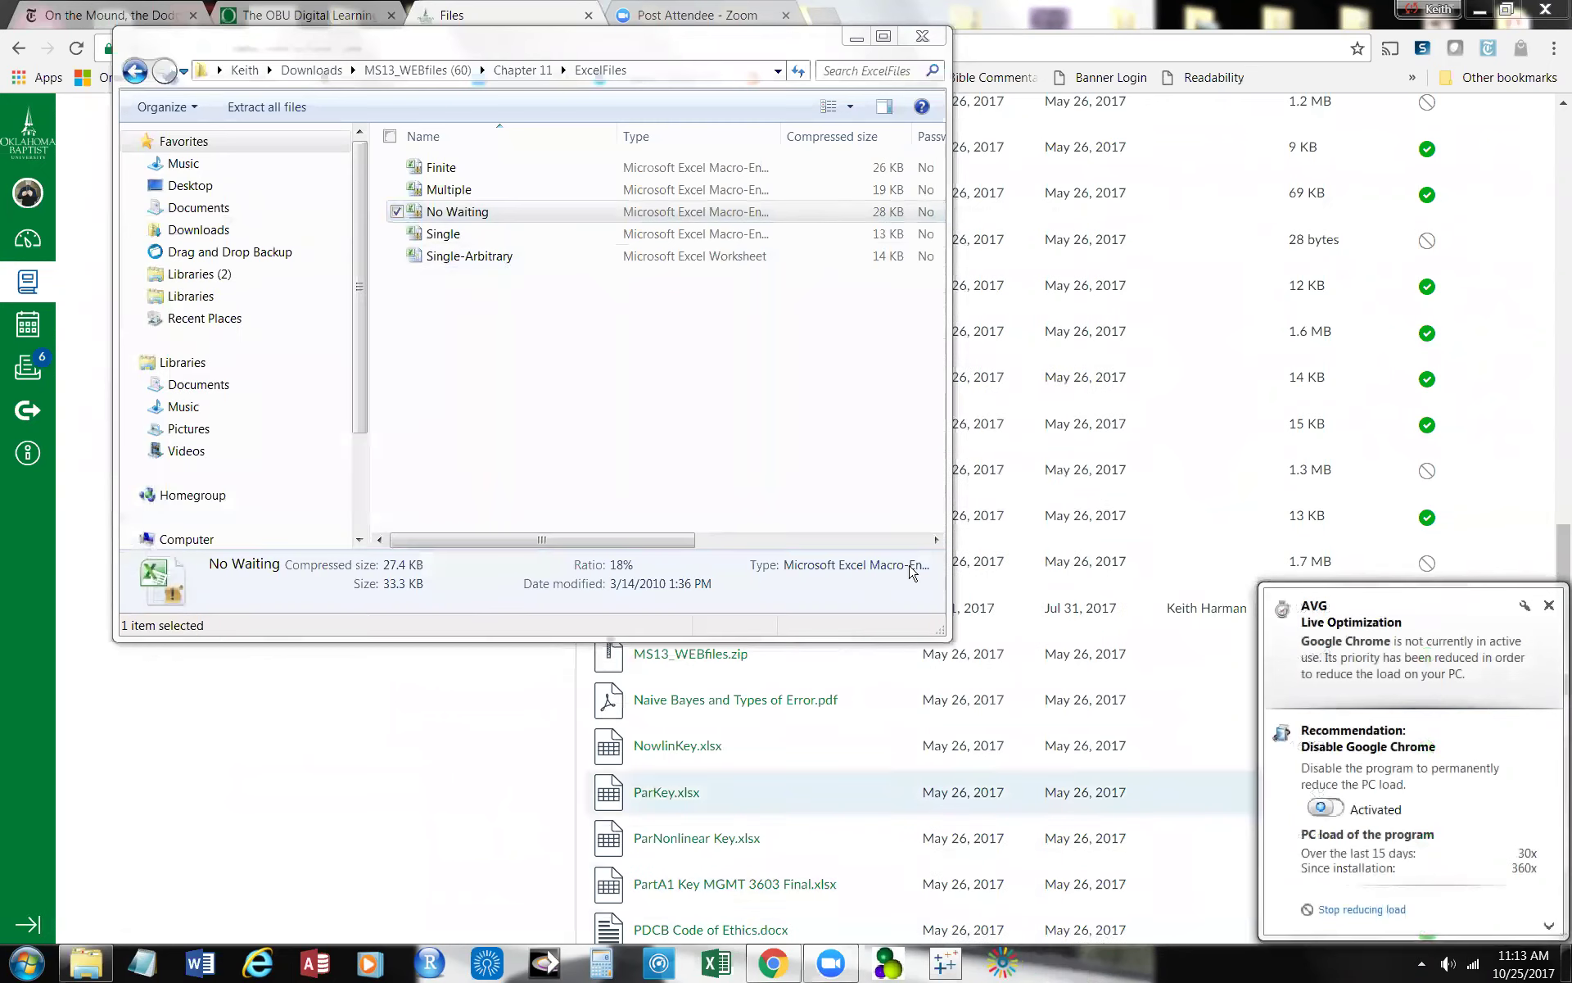
# Step: Clear the file selection and close the ExcelFiles folder window
pyautogui.click(520, 327)
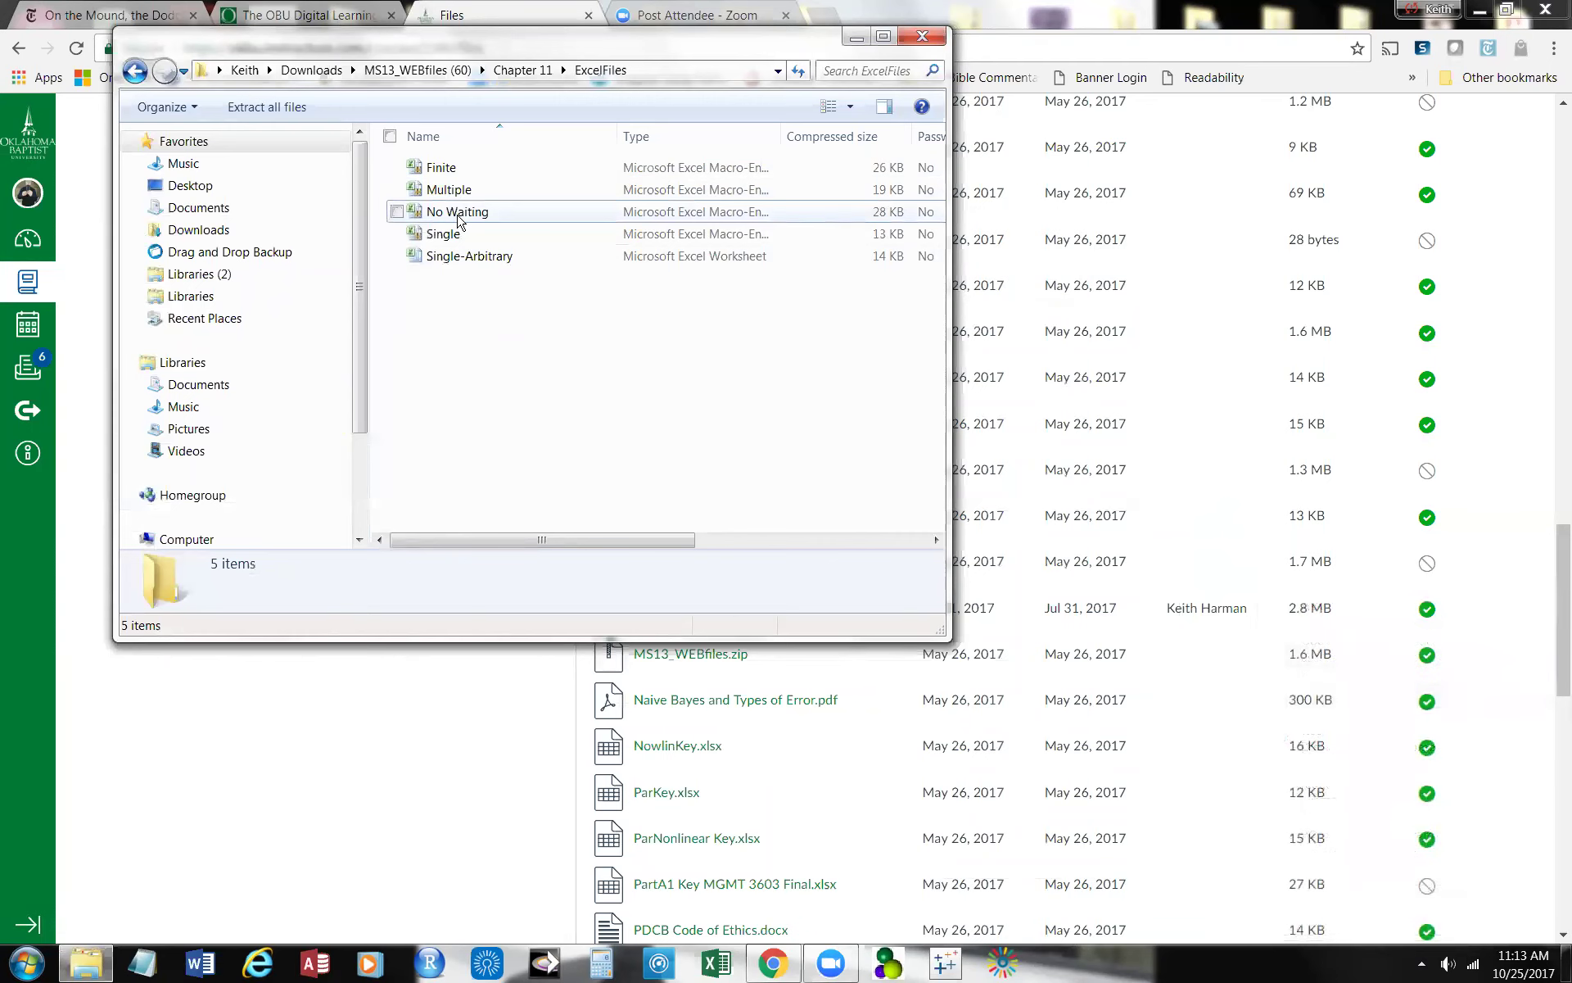
pyautogui.moveTo(619, 54); pyautogui.dragTo(507, 73)
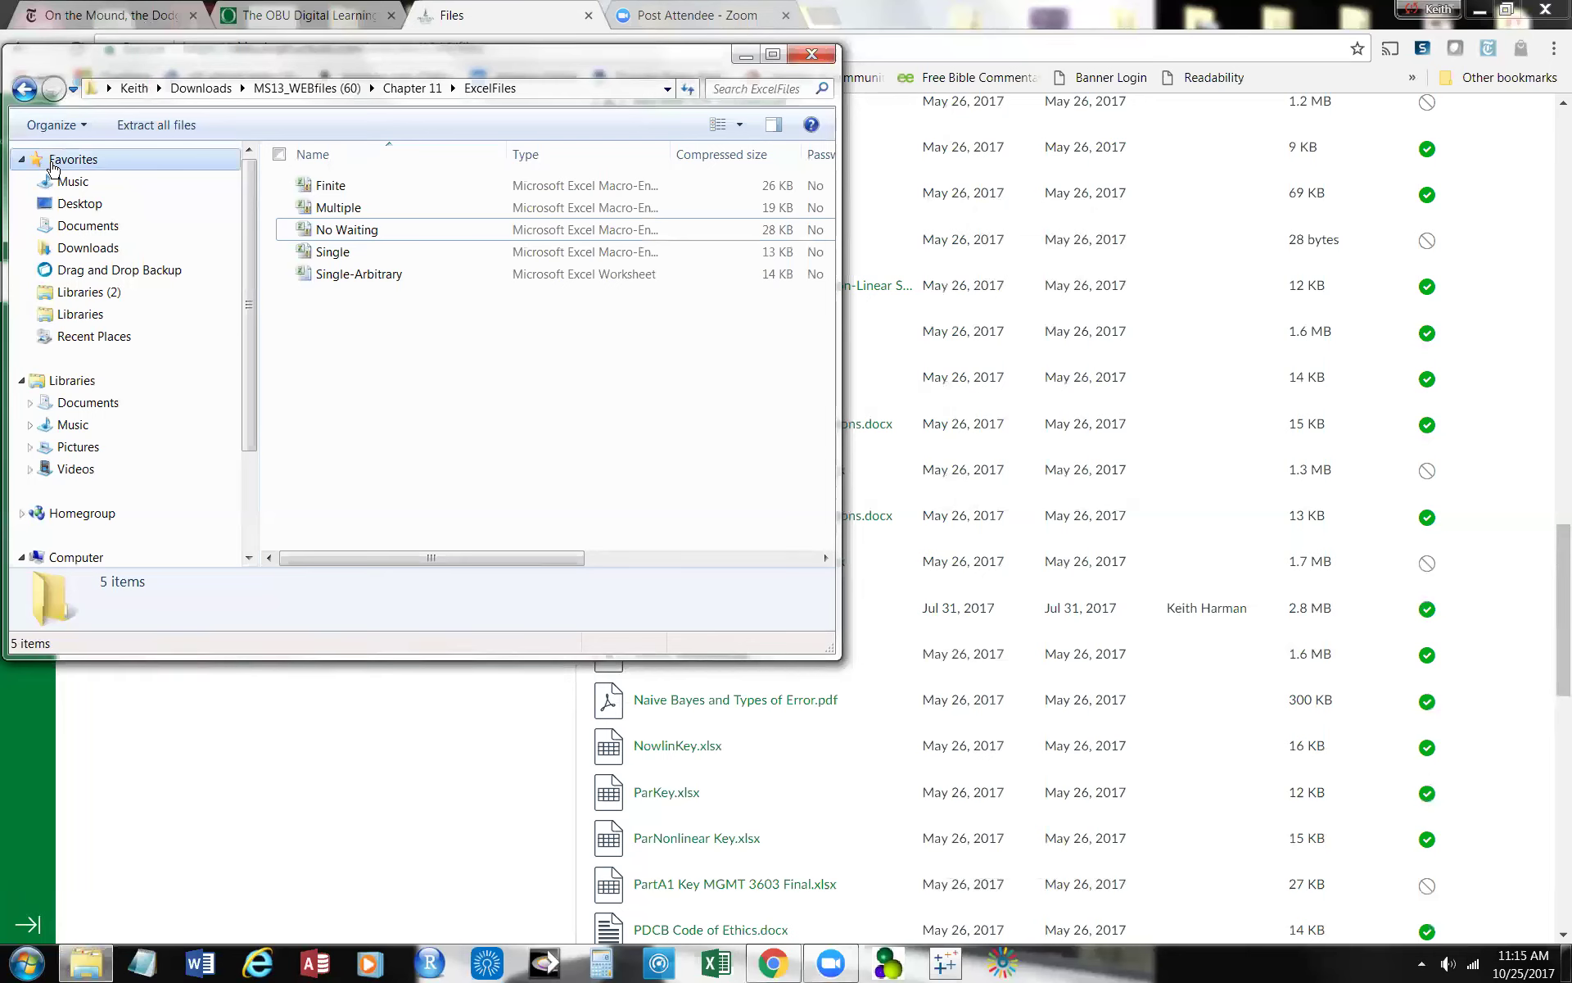
pyautogui.click(811, 54)
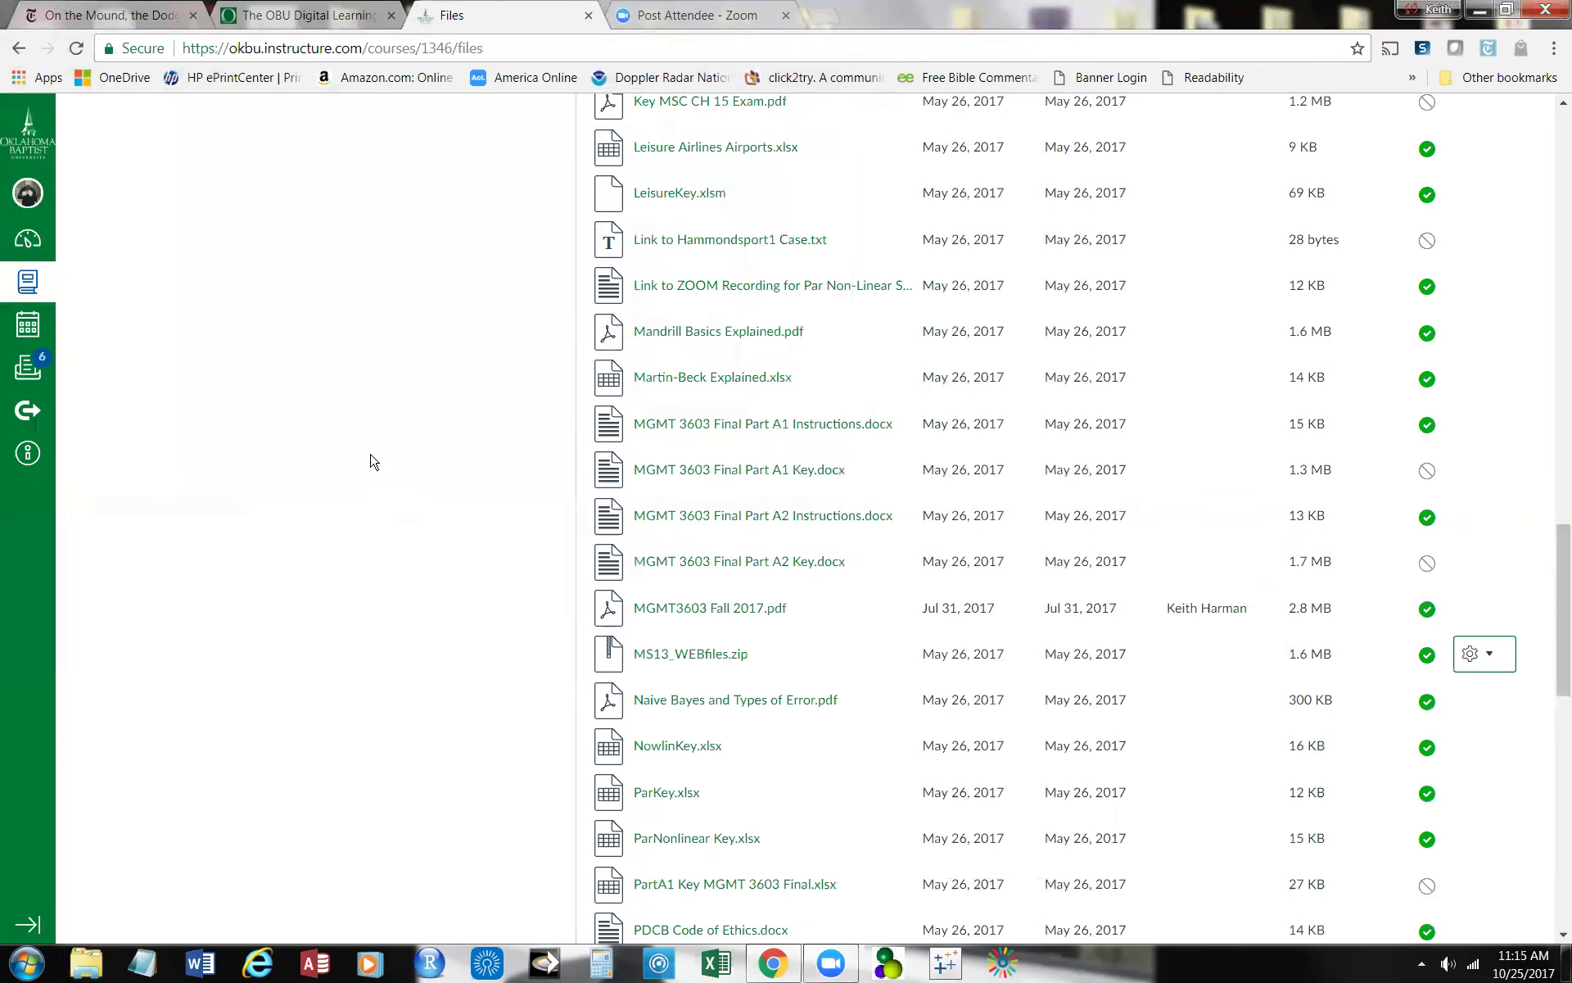
# Step: Open the course's Modules page in Canvas and look through the module list to its end
pyautogui.scroll(9, 370, 461)
pyautogui.moveTo(1558, 533); pyautogui.dragTo(1556, 274)
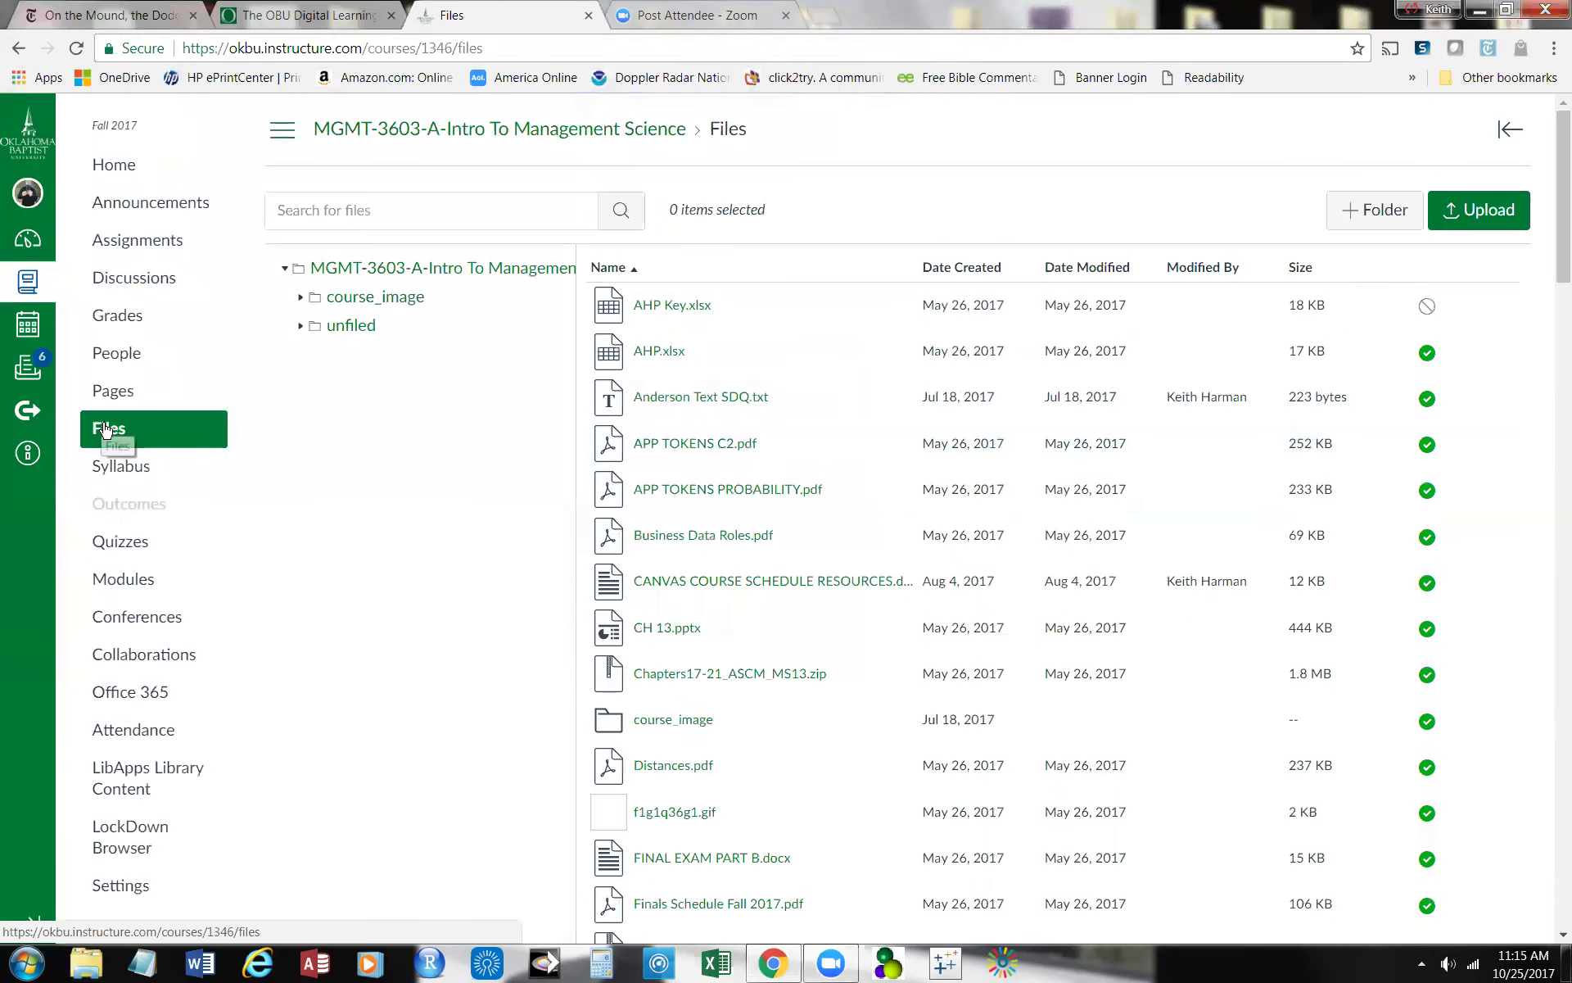
pyautogui.click(144, 581)
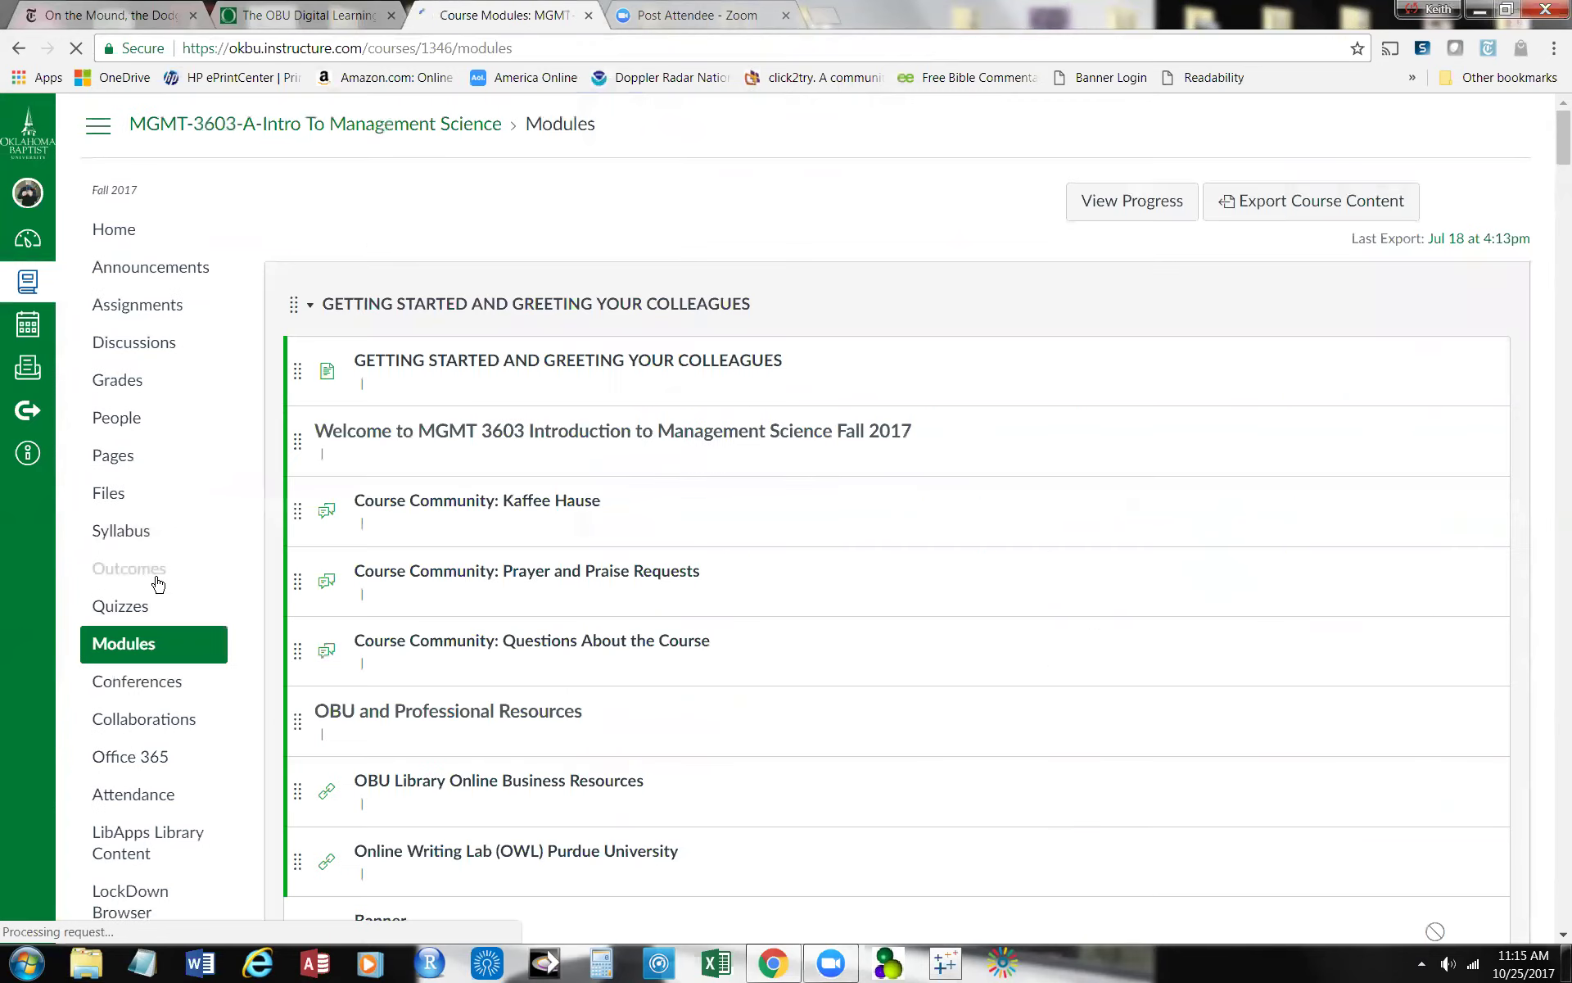
pyautogui.scroll(-4, 221, 588)
pyautogui.scroll(-9, 221, 588)
pyautogui.scroll(-10, 226, 583)
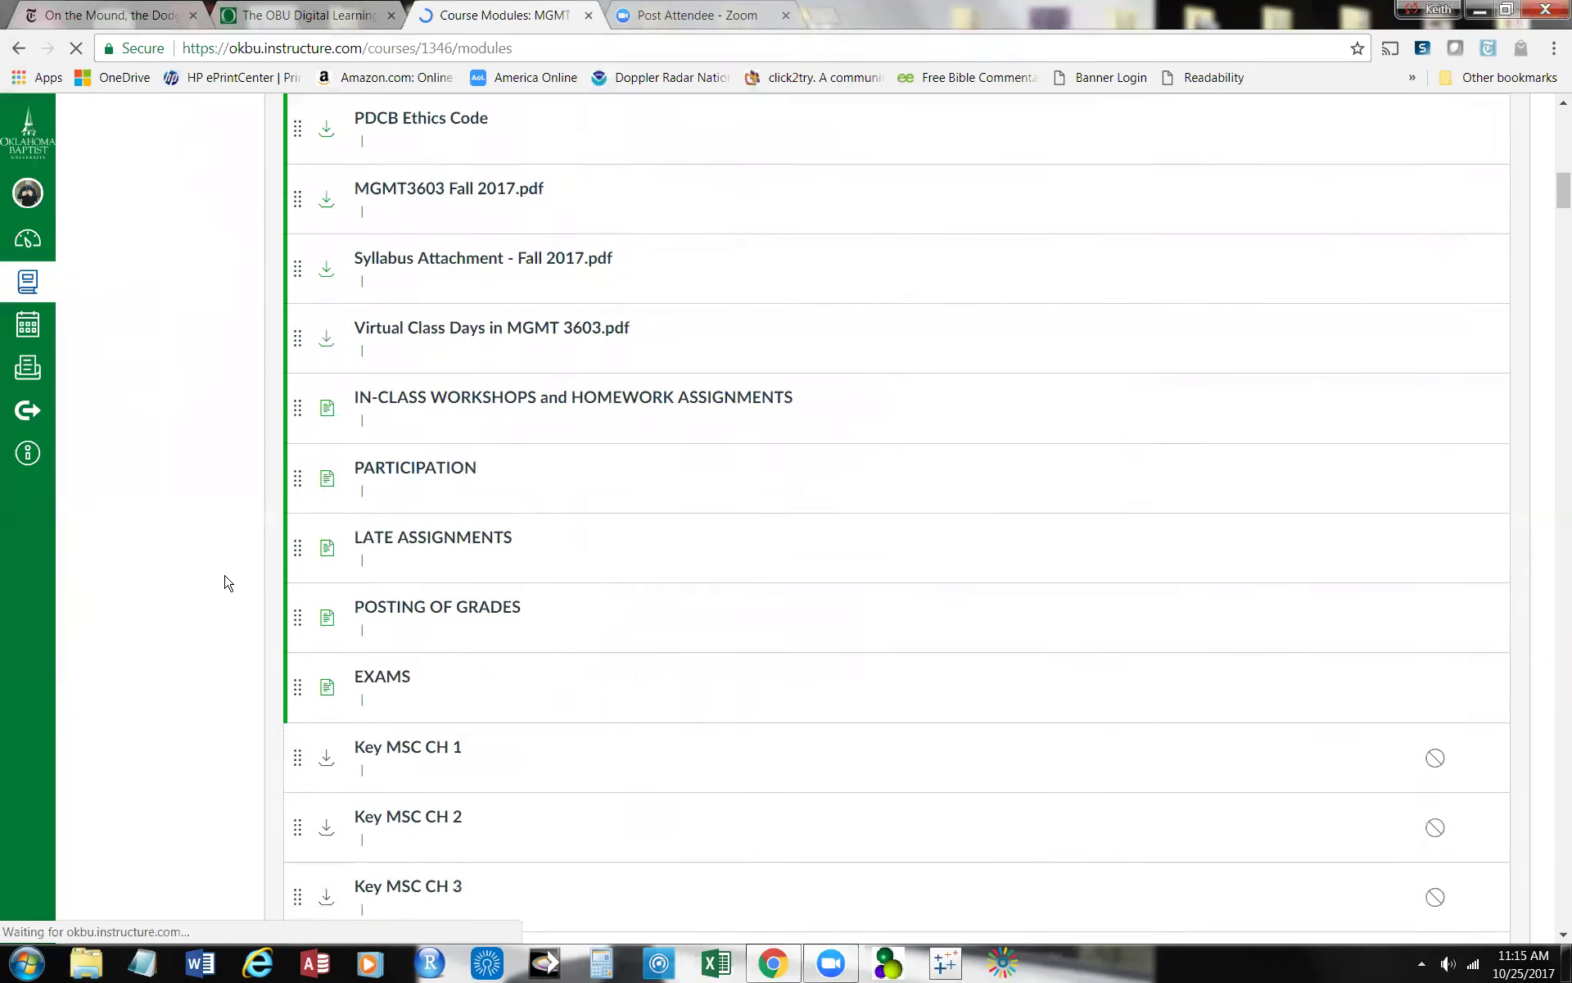
pyautogui.scroll(-15, 229, 580)
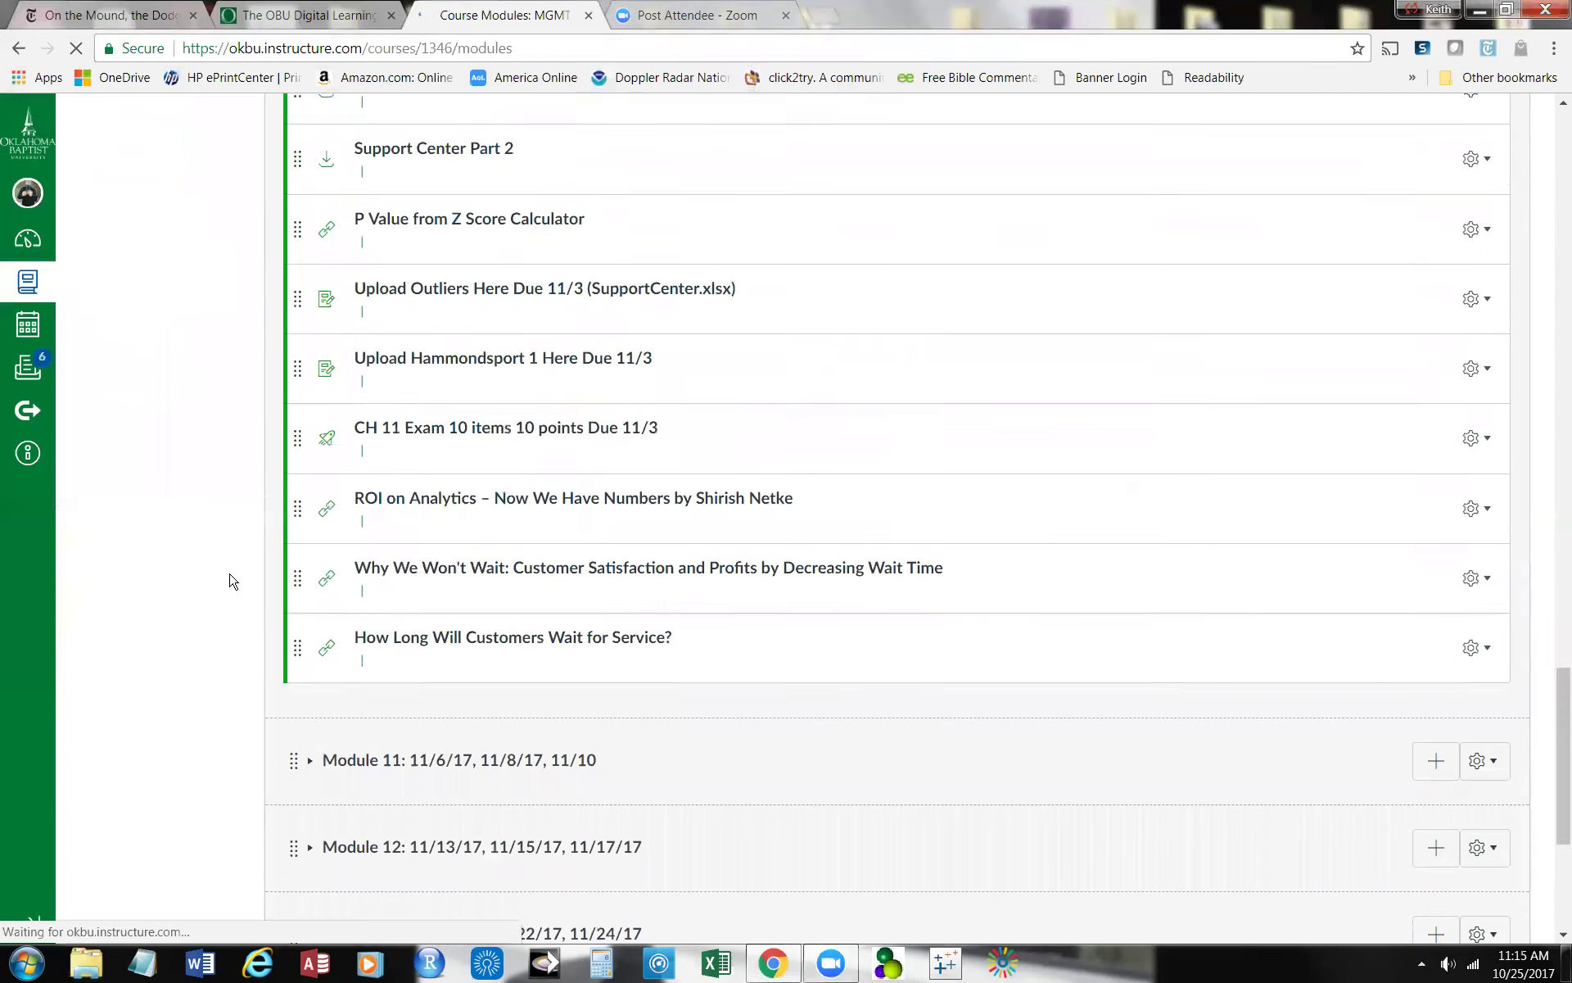
pyautogui.scroll(-2, 603, 400)
pyautogui.tripleClick(603, 400)
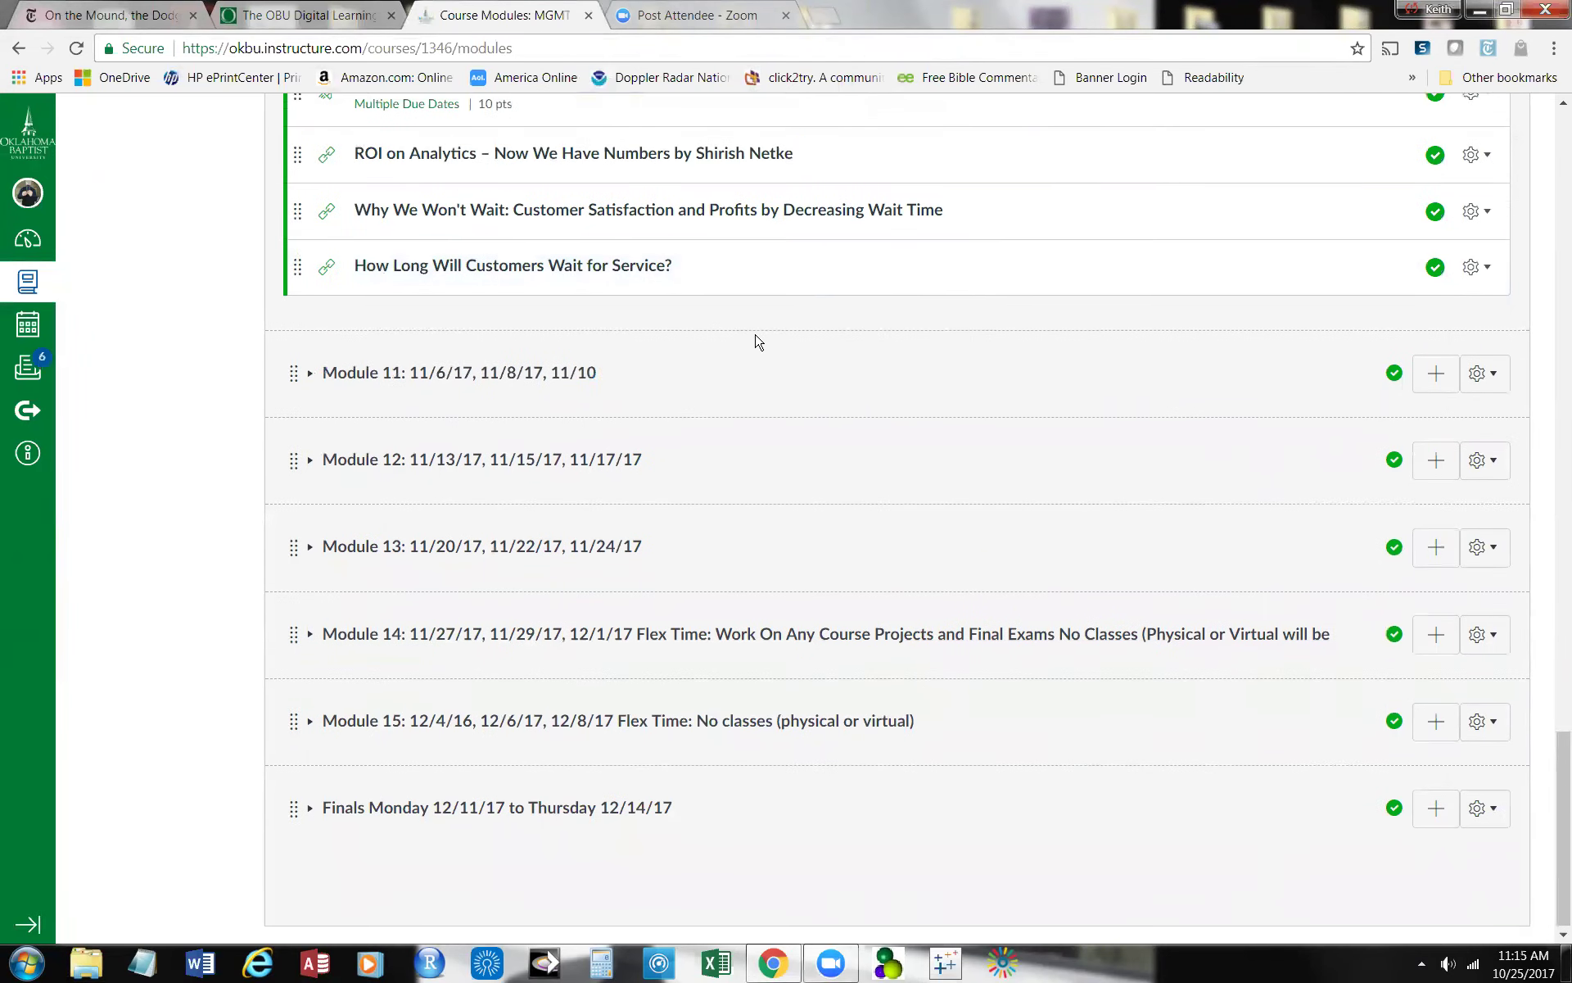
# Step: Read the Upload Hammondsport 1 assignment instructions in Module 10 and return to the module list
pyautogui.scroll(2, 754, 340)
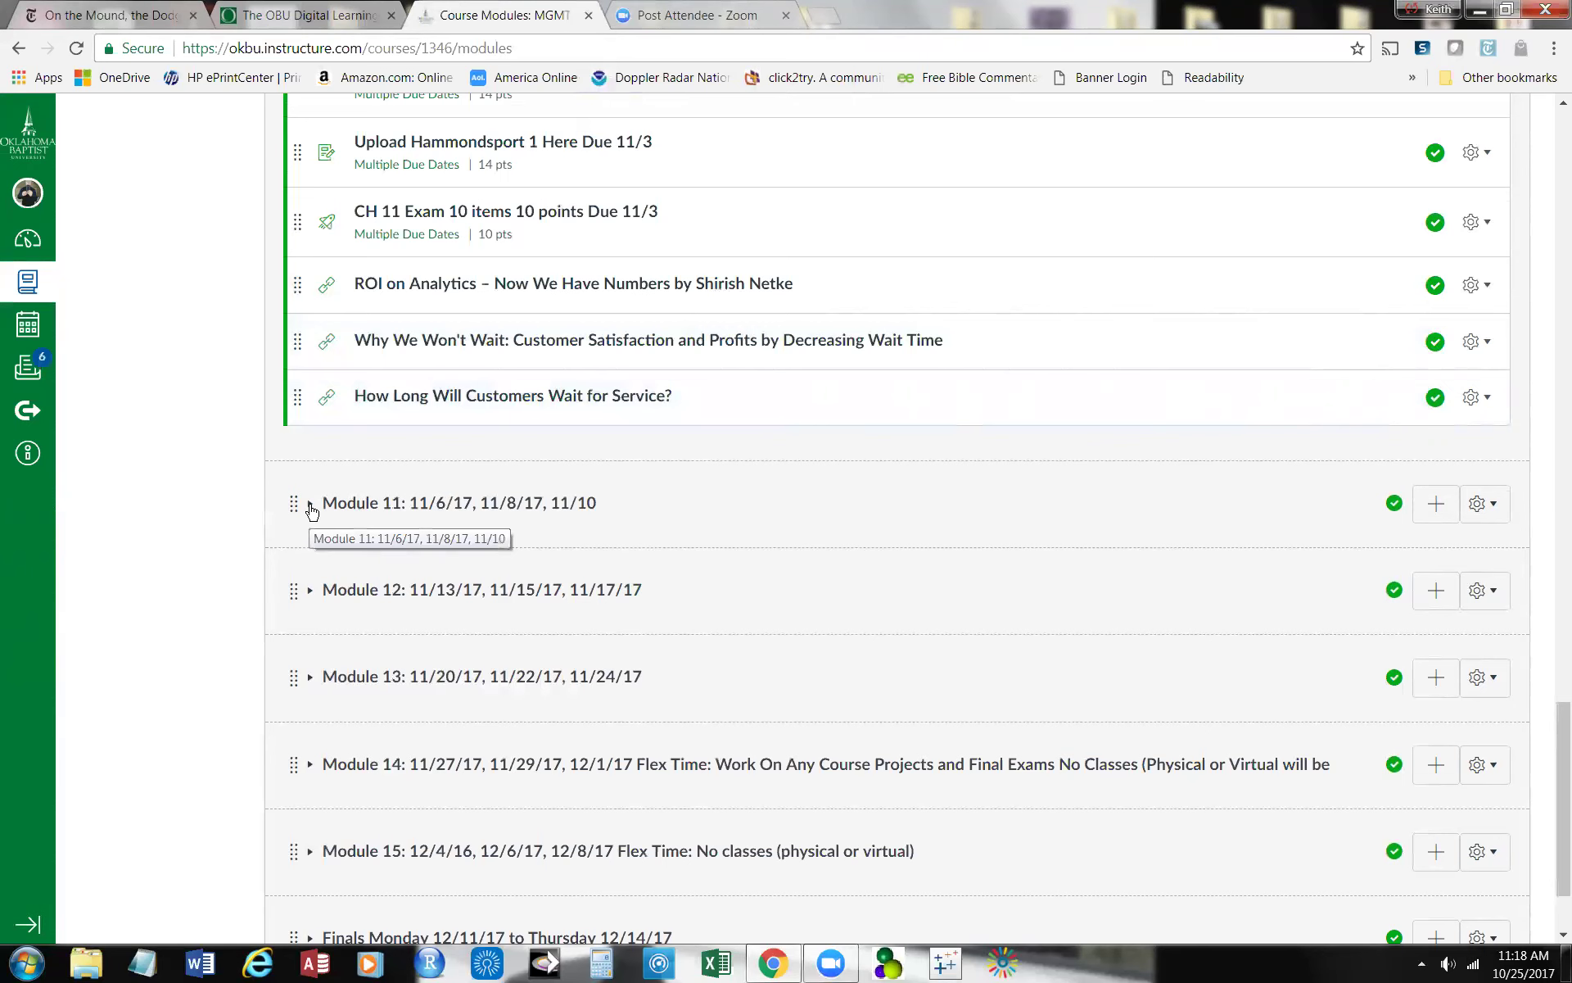
pyautogui.scroll(7, 256, 430)
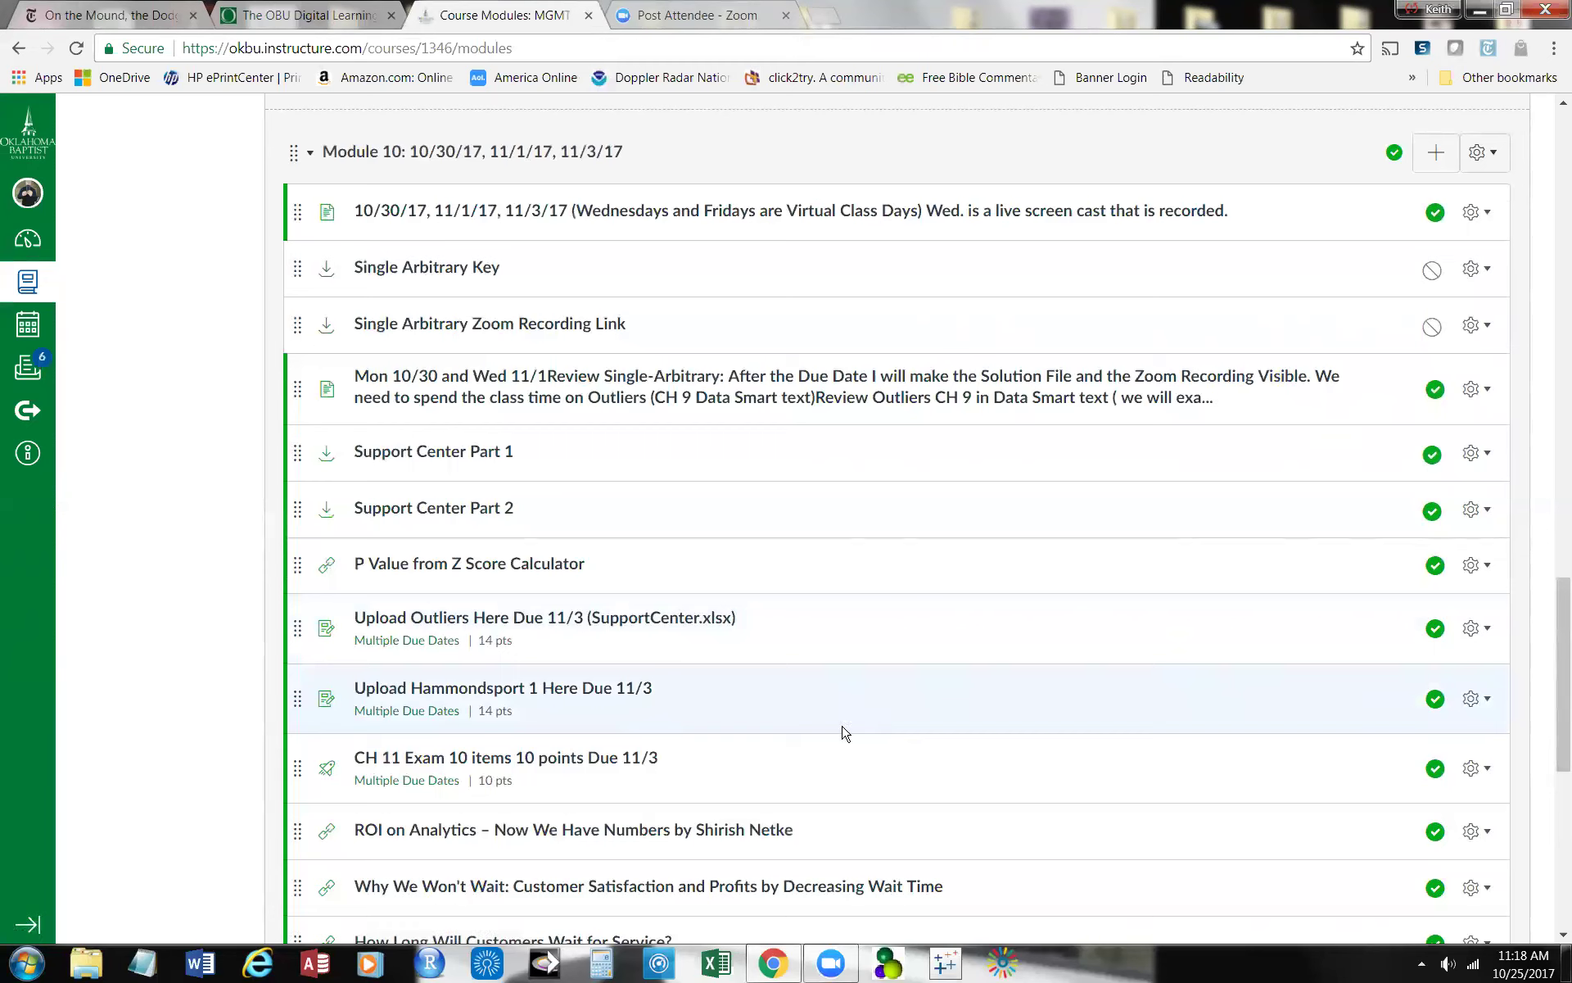
pyautogui.click(582, 695)
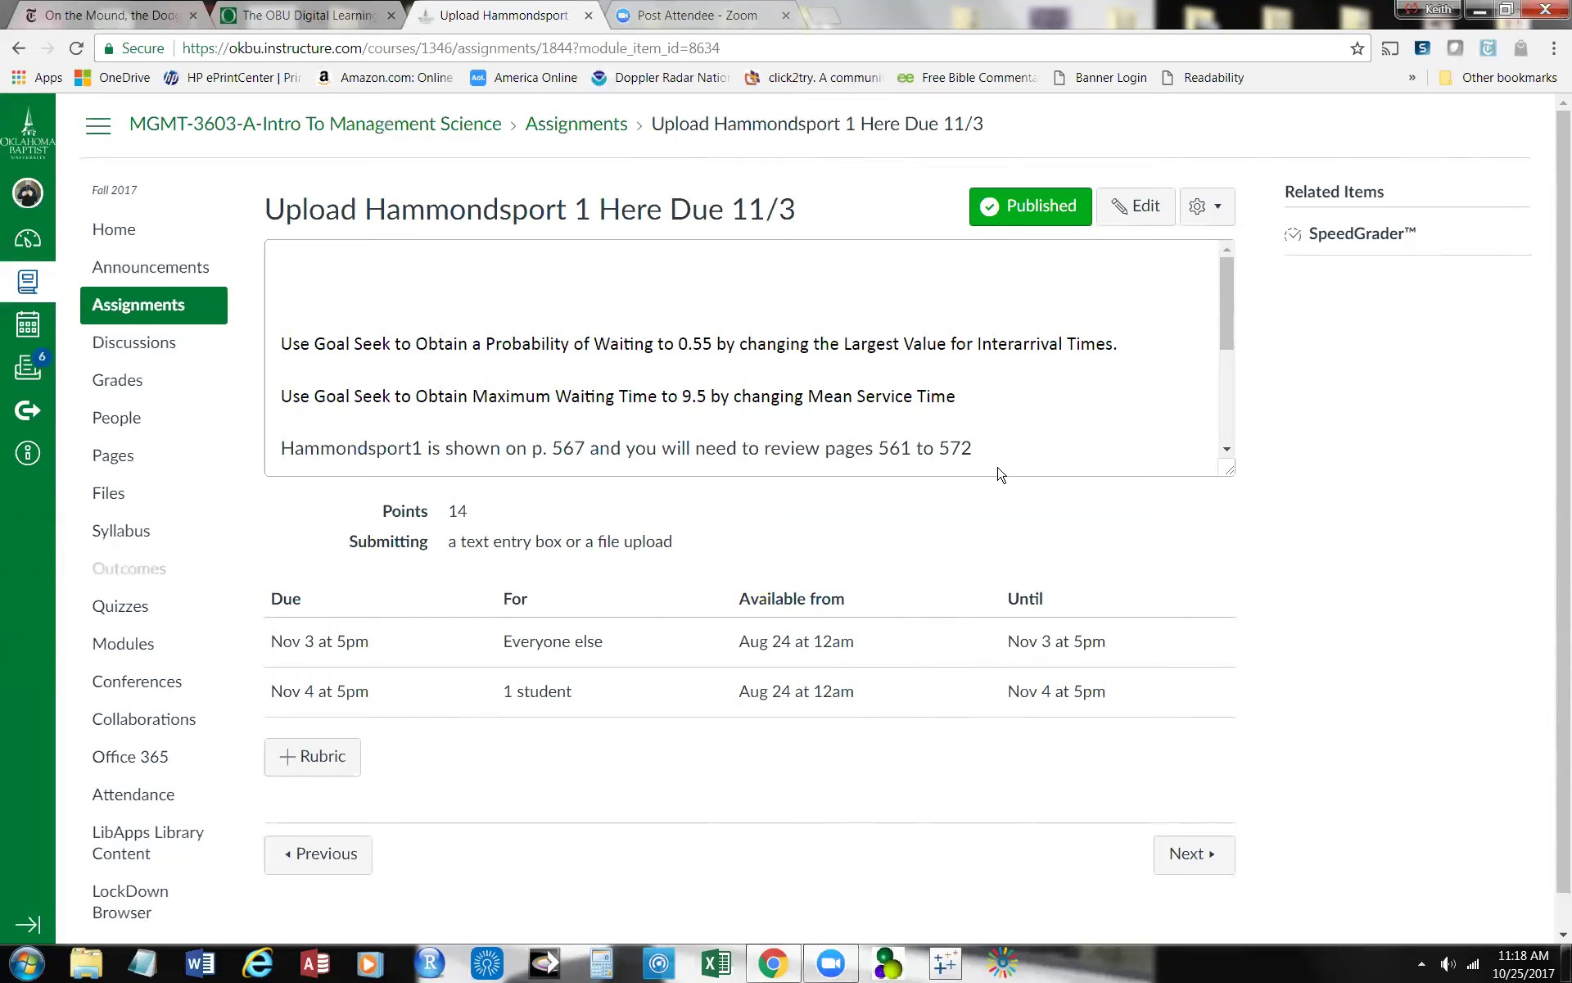
pyautogui.click(19, 49)
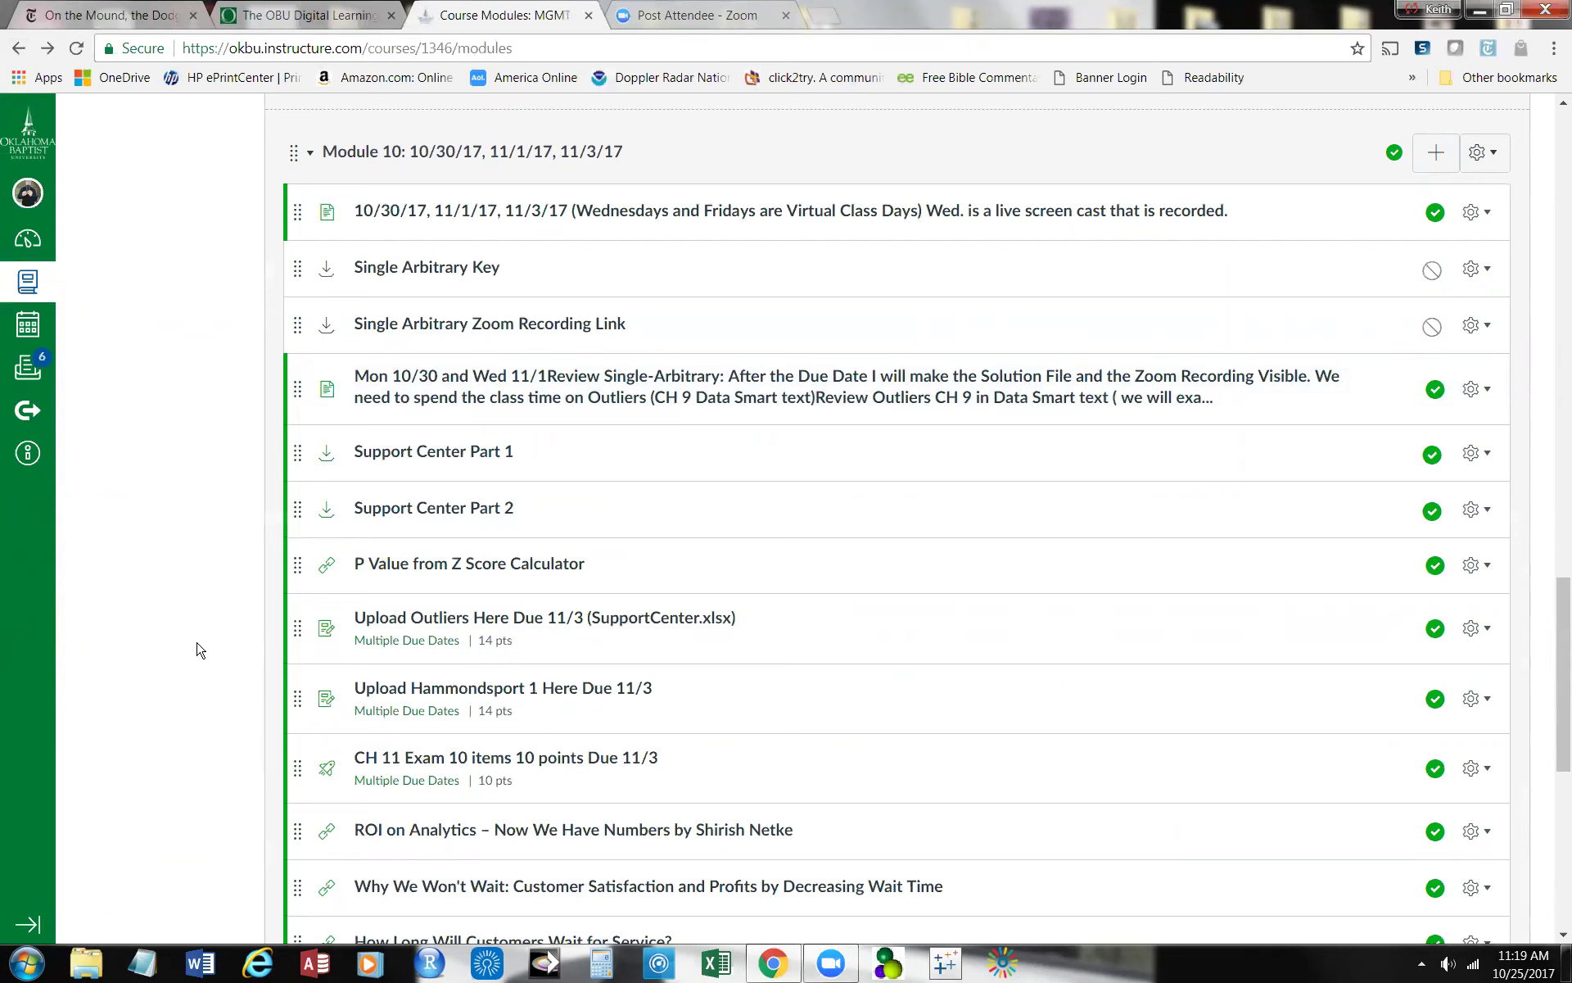
pyautogui.scroll(-3, 182, 690)
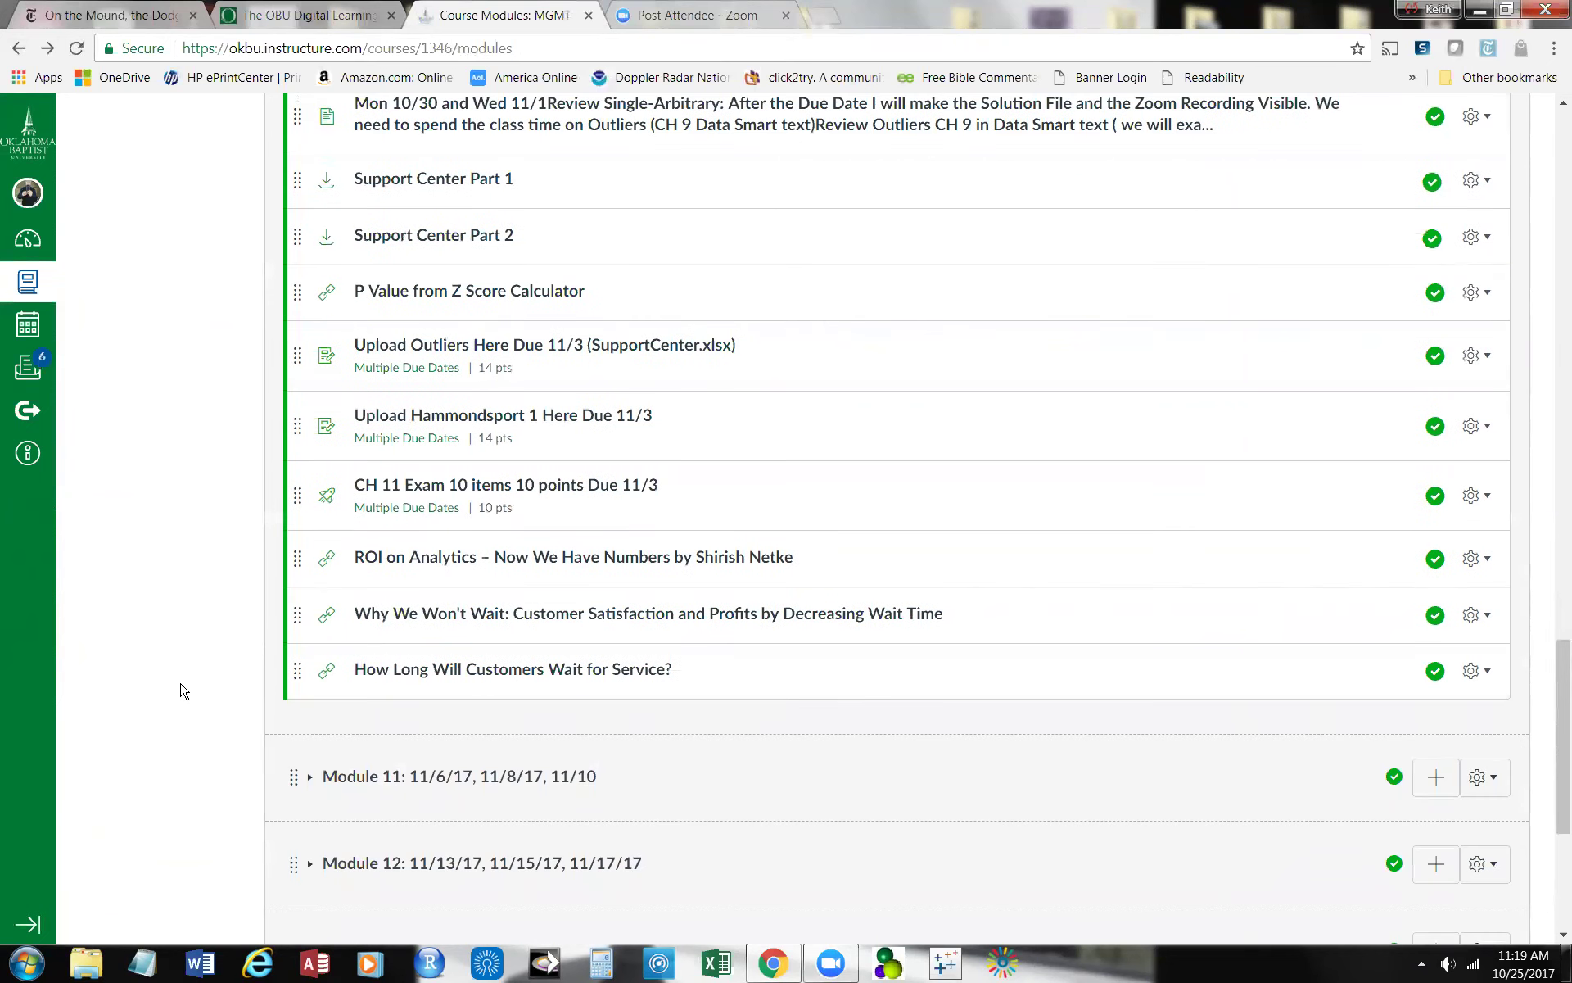
pyautogui.scroll(-2, 182, 690)
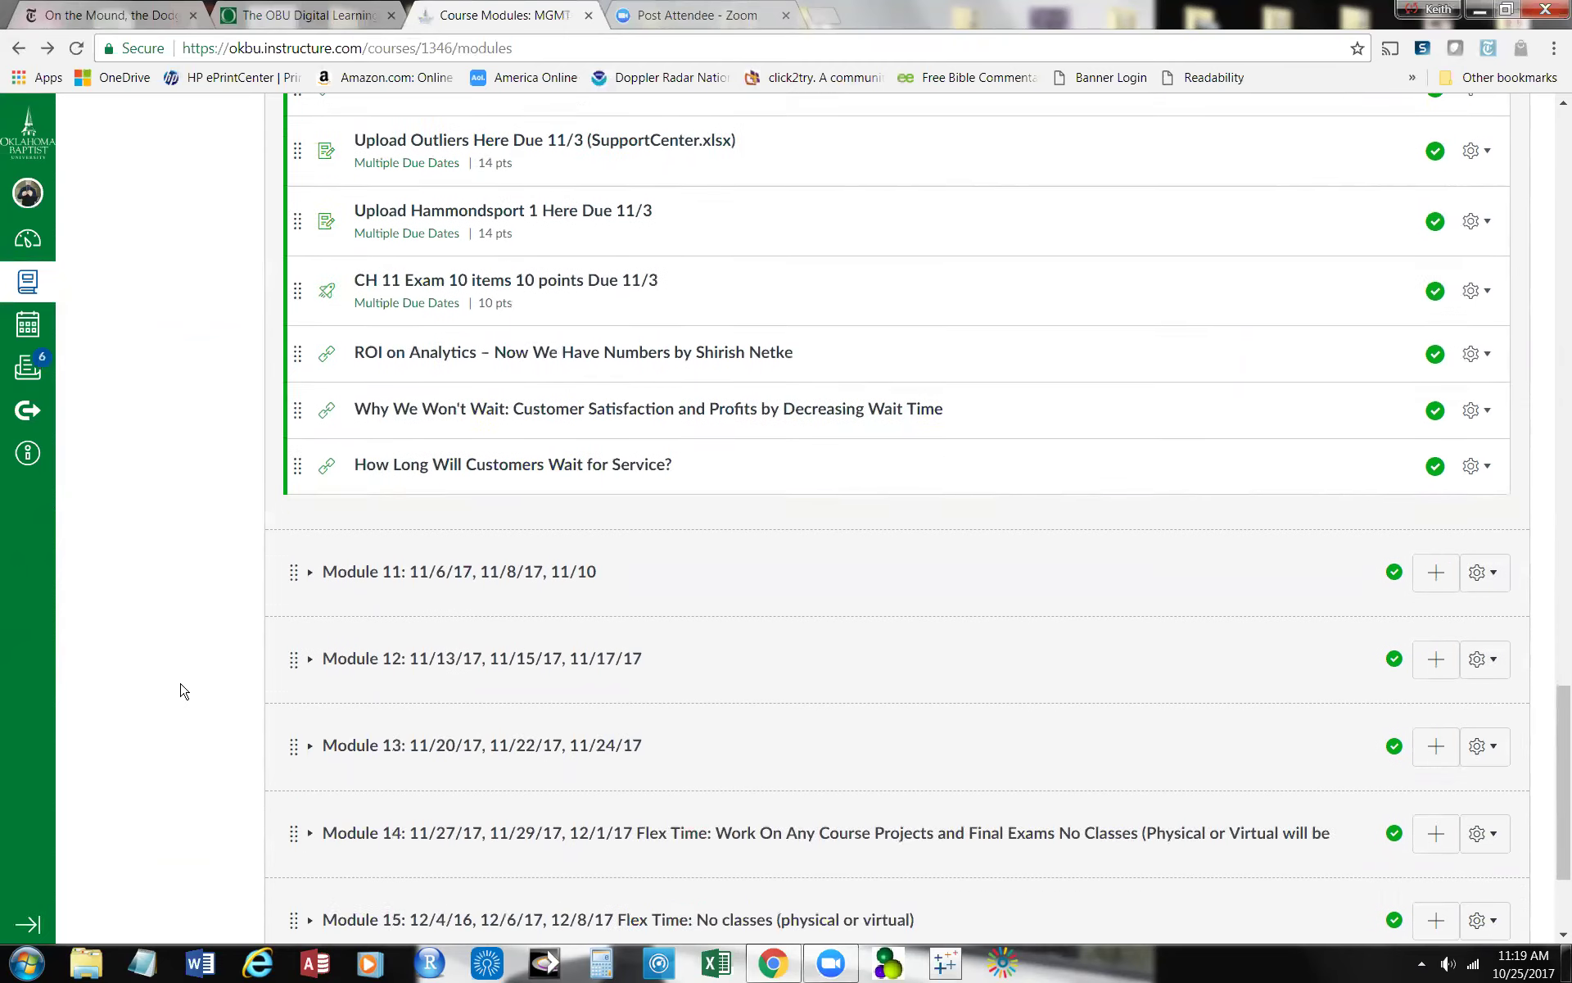
pyautogui.scroll(4, 181, 690)
pyautogui.scroll(-4, 182, 691)
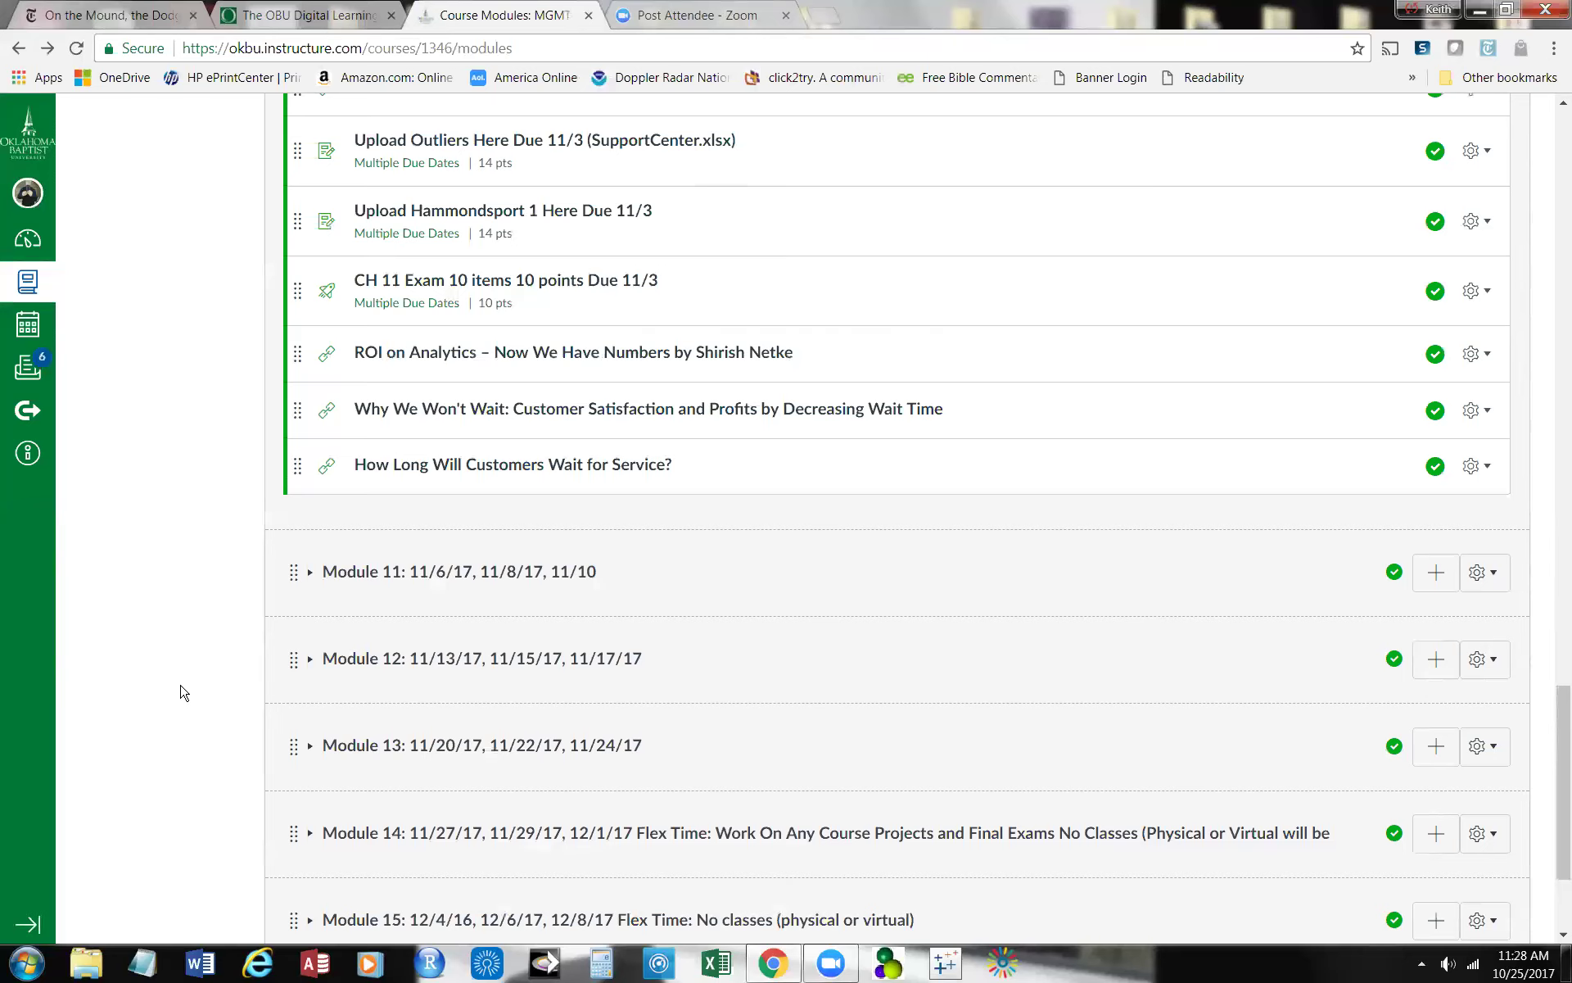
# Step: Switch to Excel, create a blank workbook and look over the available formula function categories
pyautogui.click(718, 964)
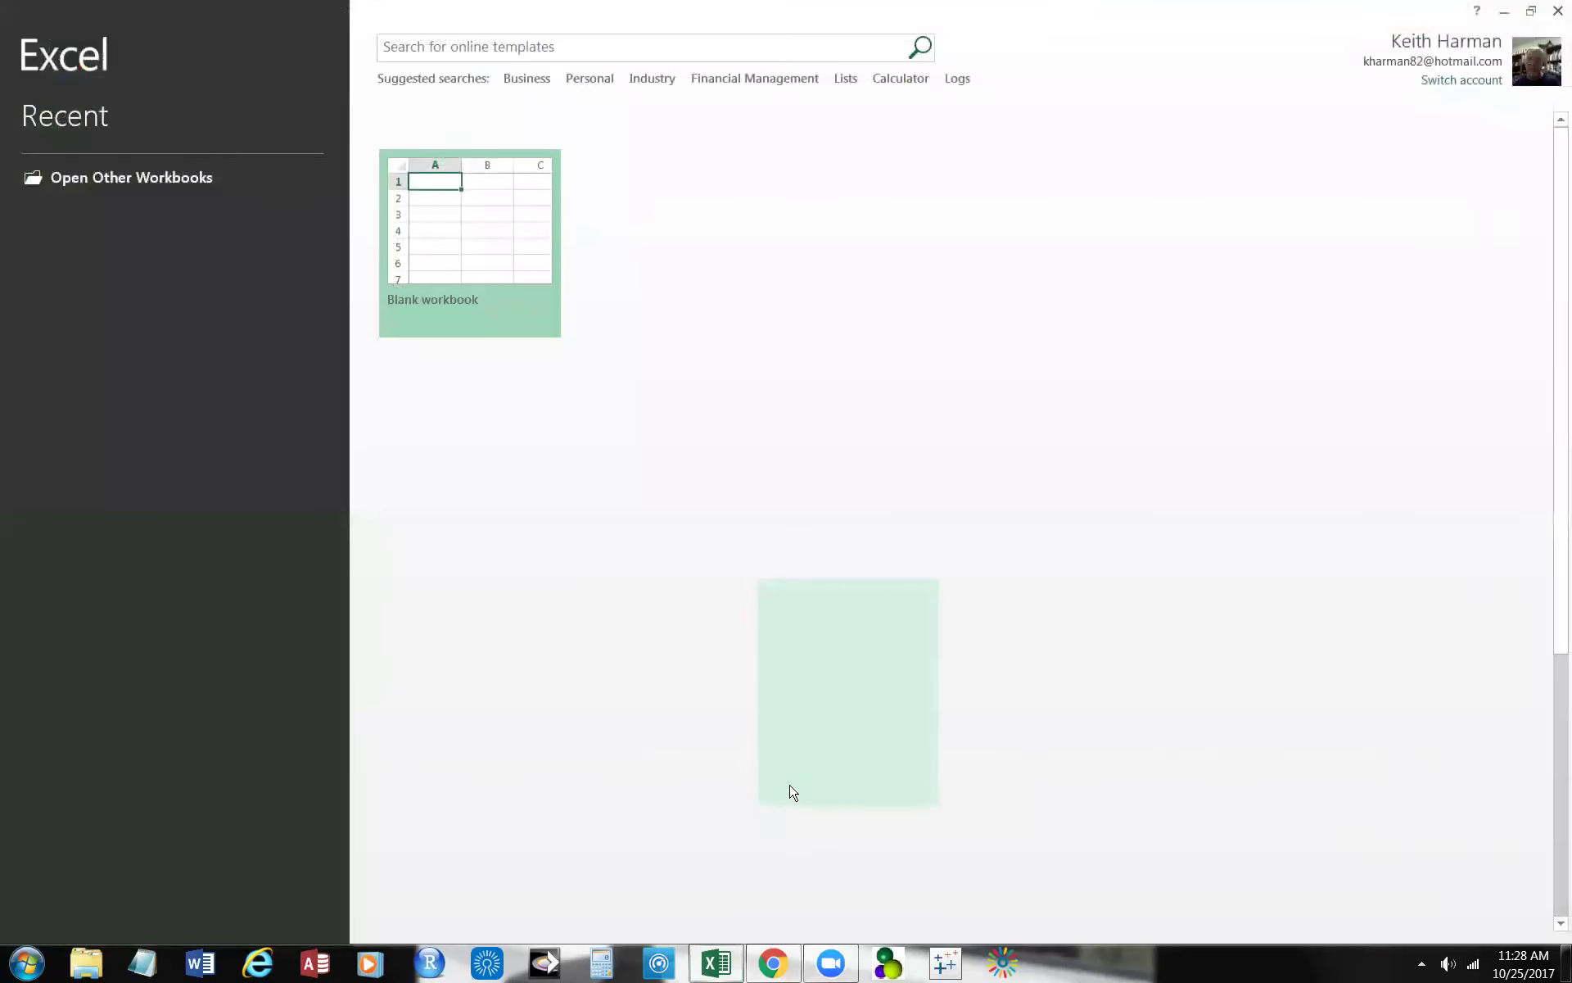
pyautogui.click(484, 210)
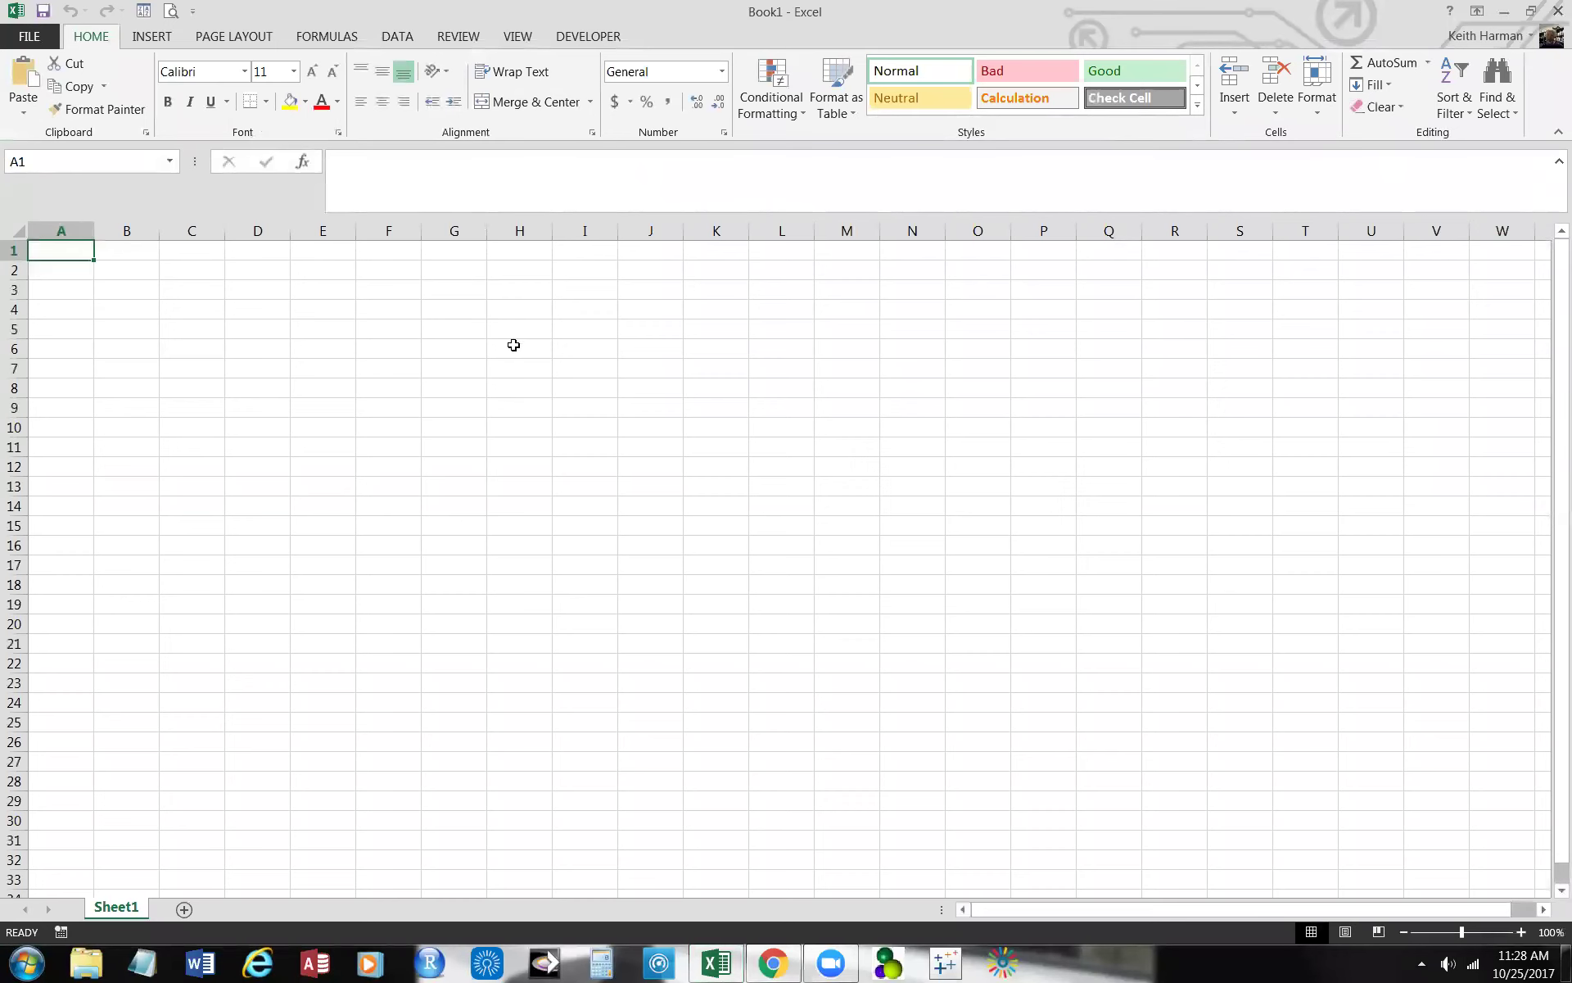
pyautogui.click(357, 44)
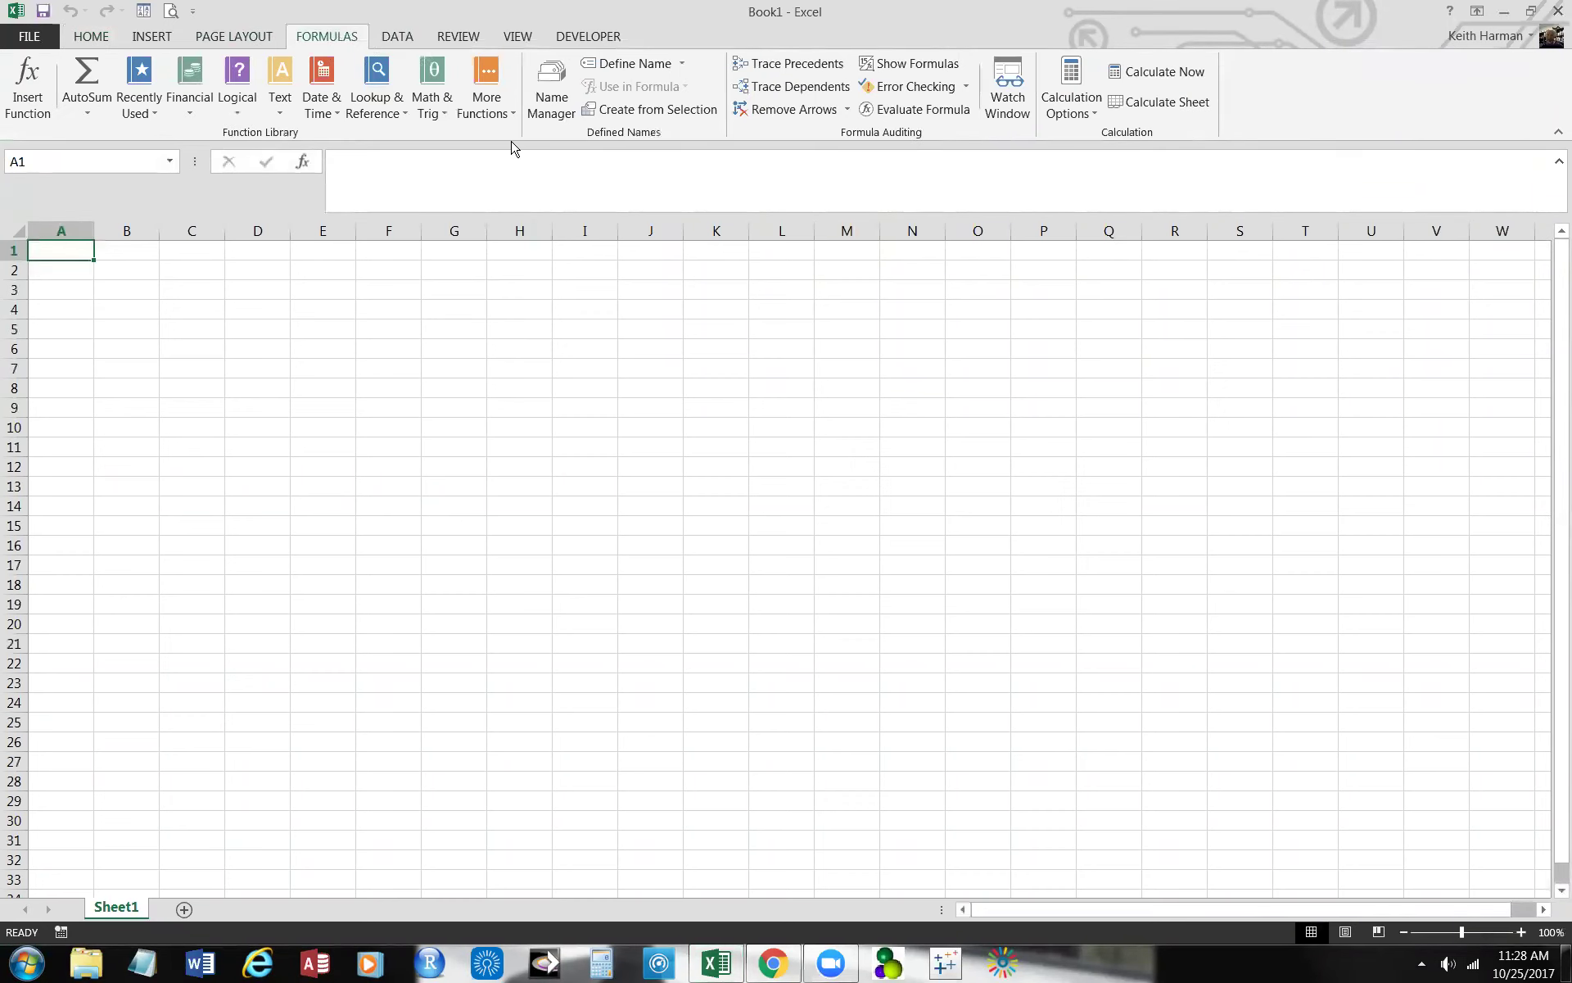
pyautogui.click(509, 116)
pyautogui.click(772, 360)
# Step: Try to enter the formula =rand in cell I10
pyautogui.click(594, 432)
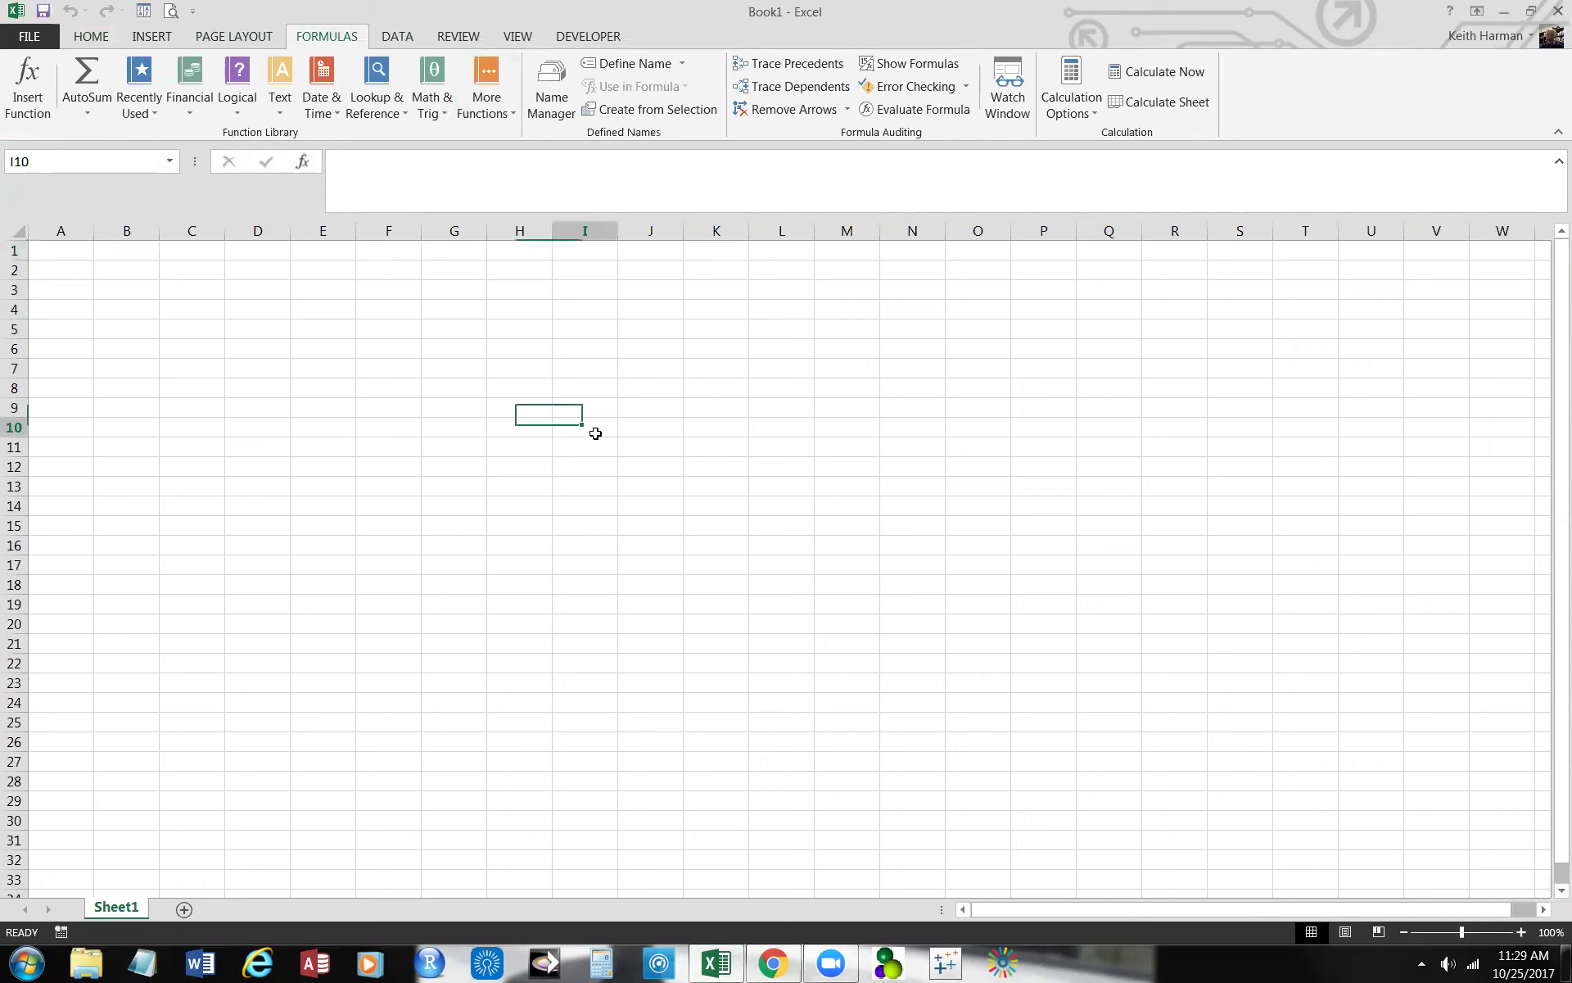
pyautogui.write('=ran')
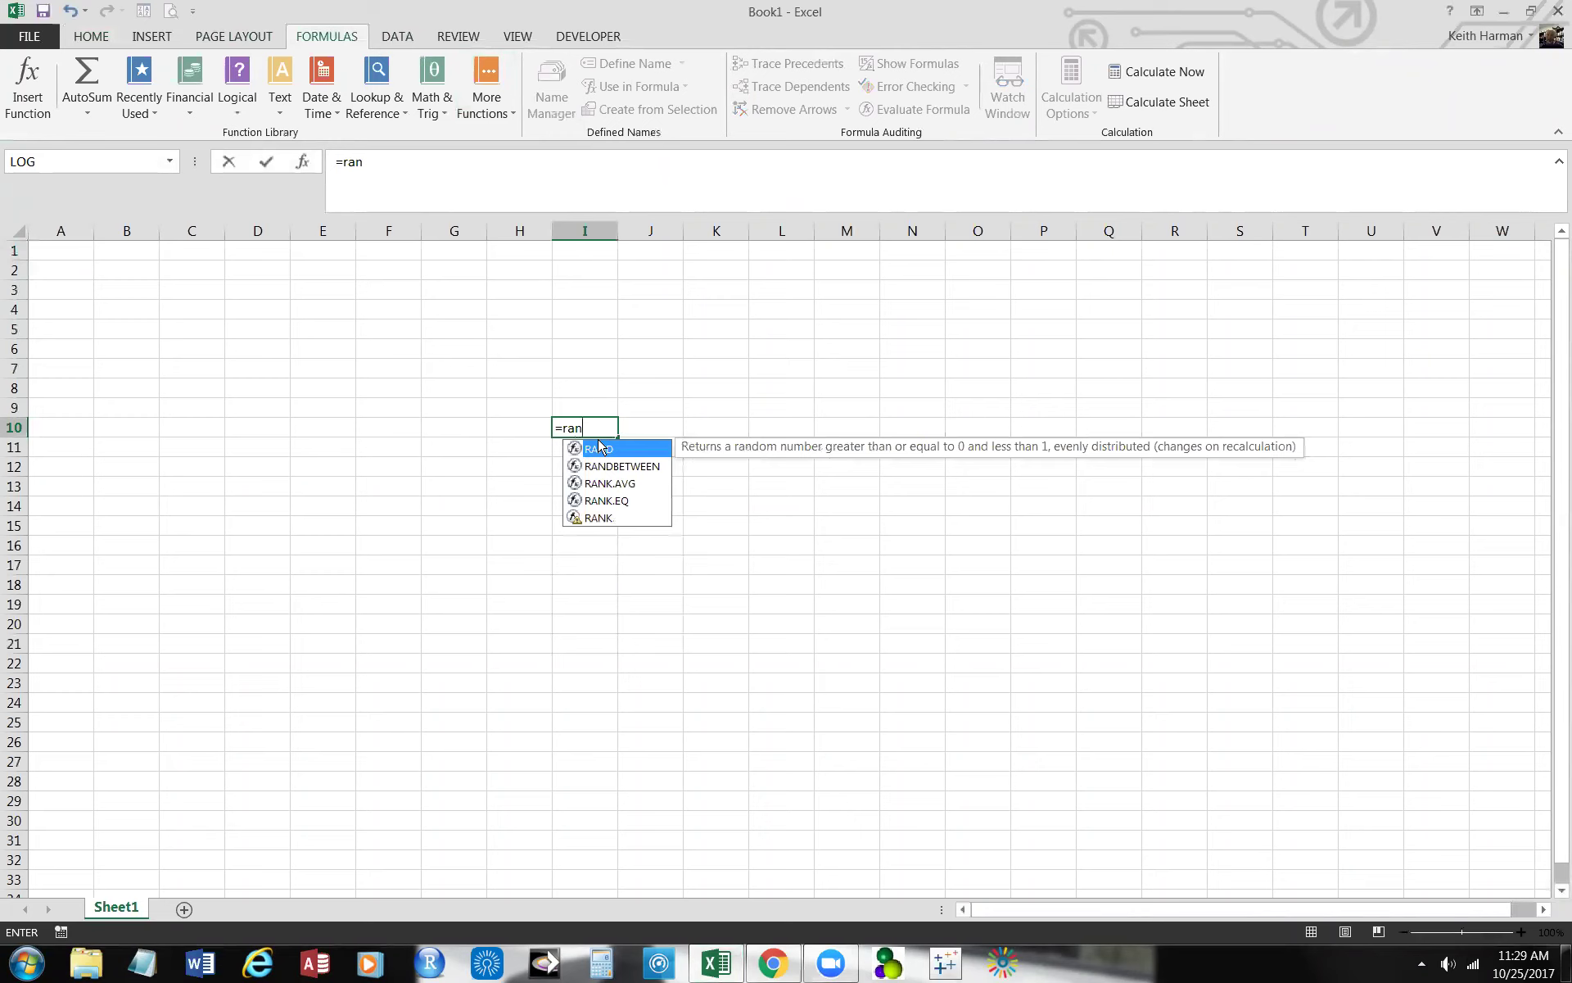
pyautogui.write('d')
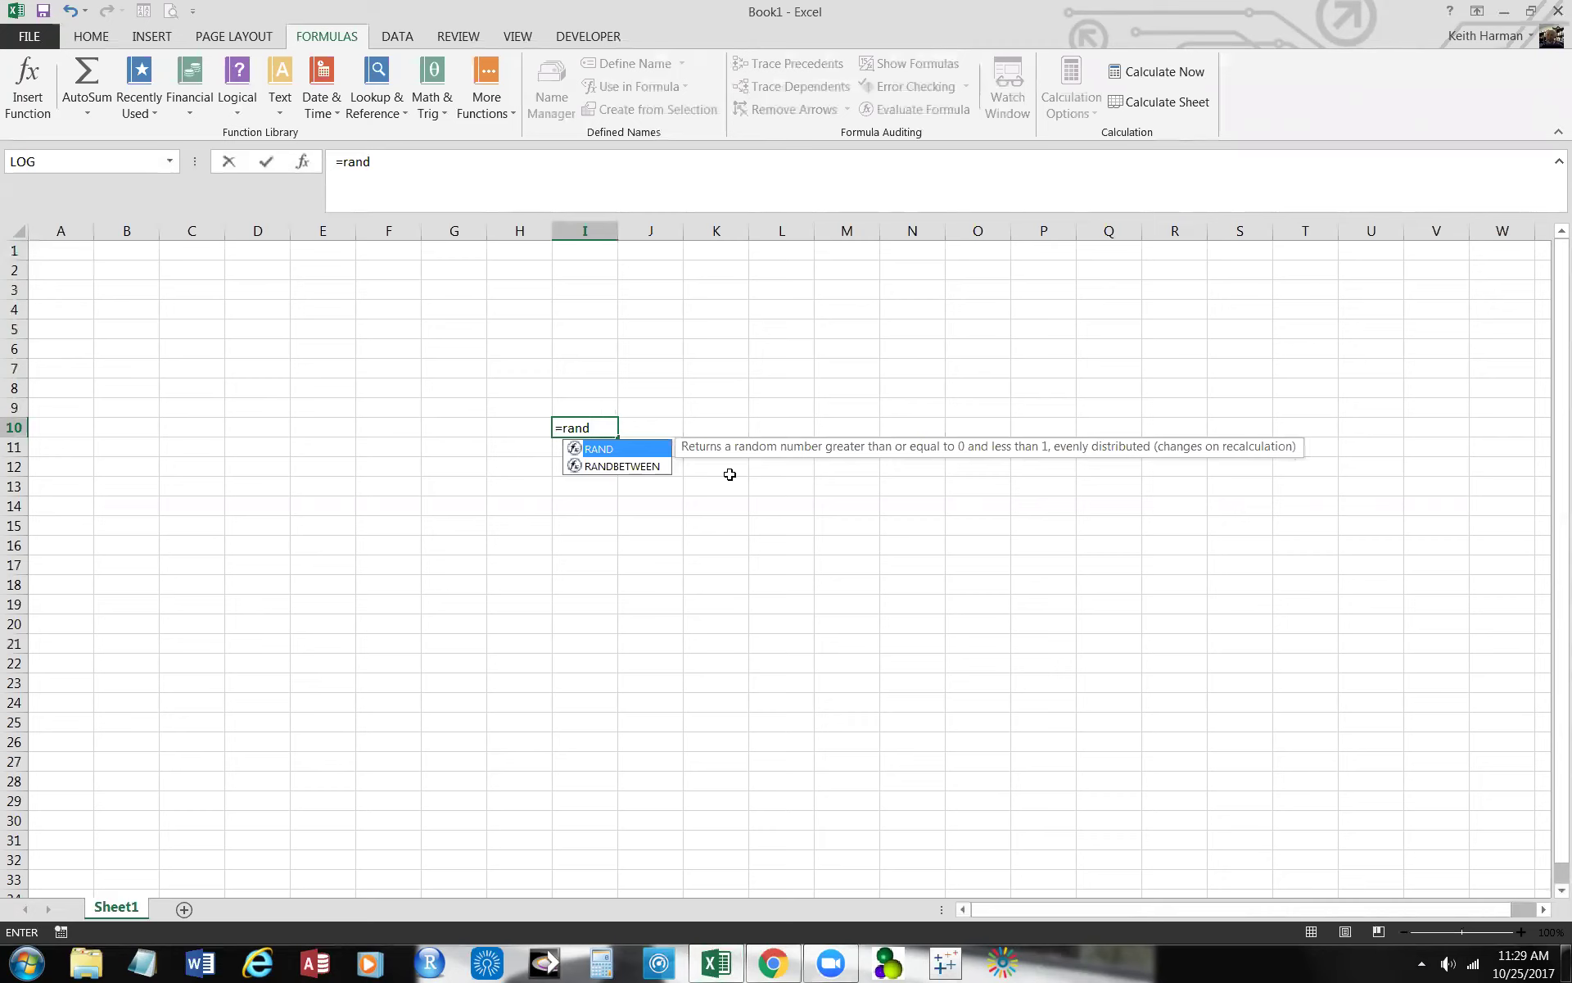
pyautogui.click(706, 545)
pyautogui.click(589, 422)
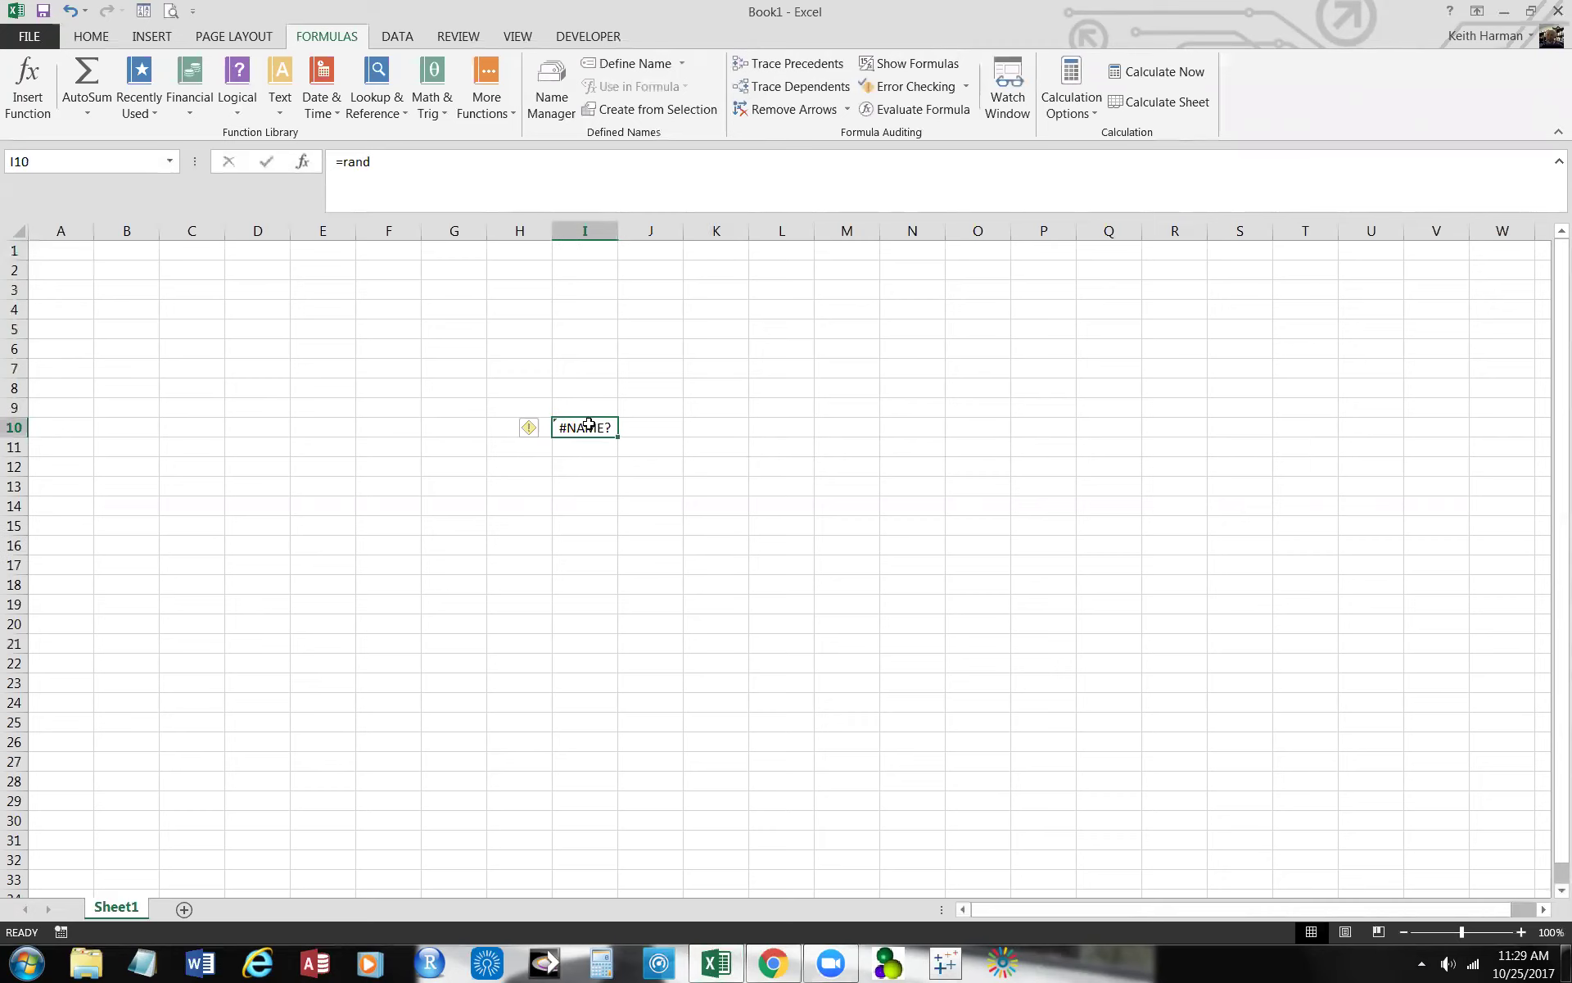
# Step: Enter =RAND() in cell I10, accepting the suggested formula correction, and fill it down to I27
pyautogui.write('=')
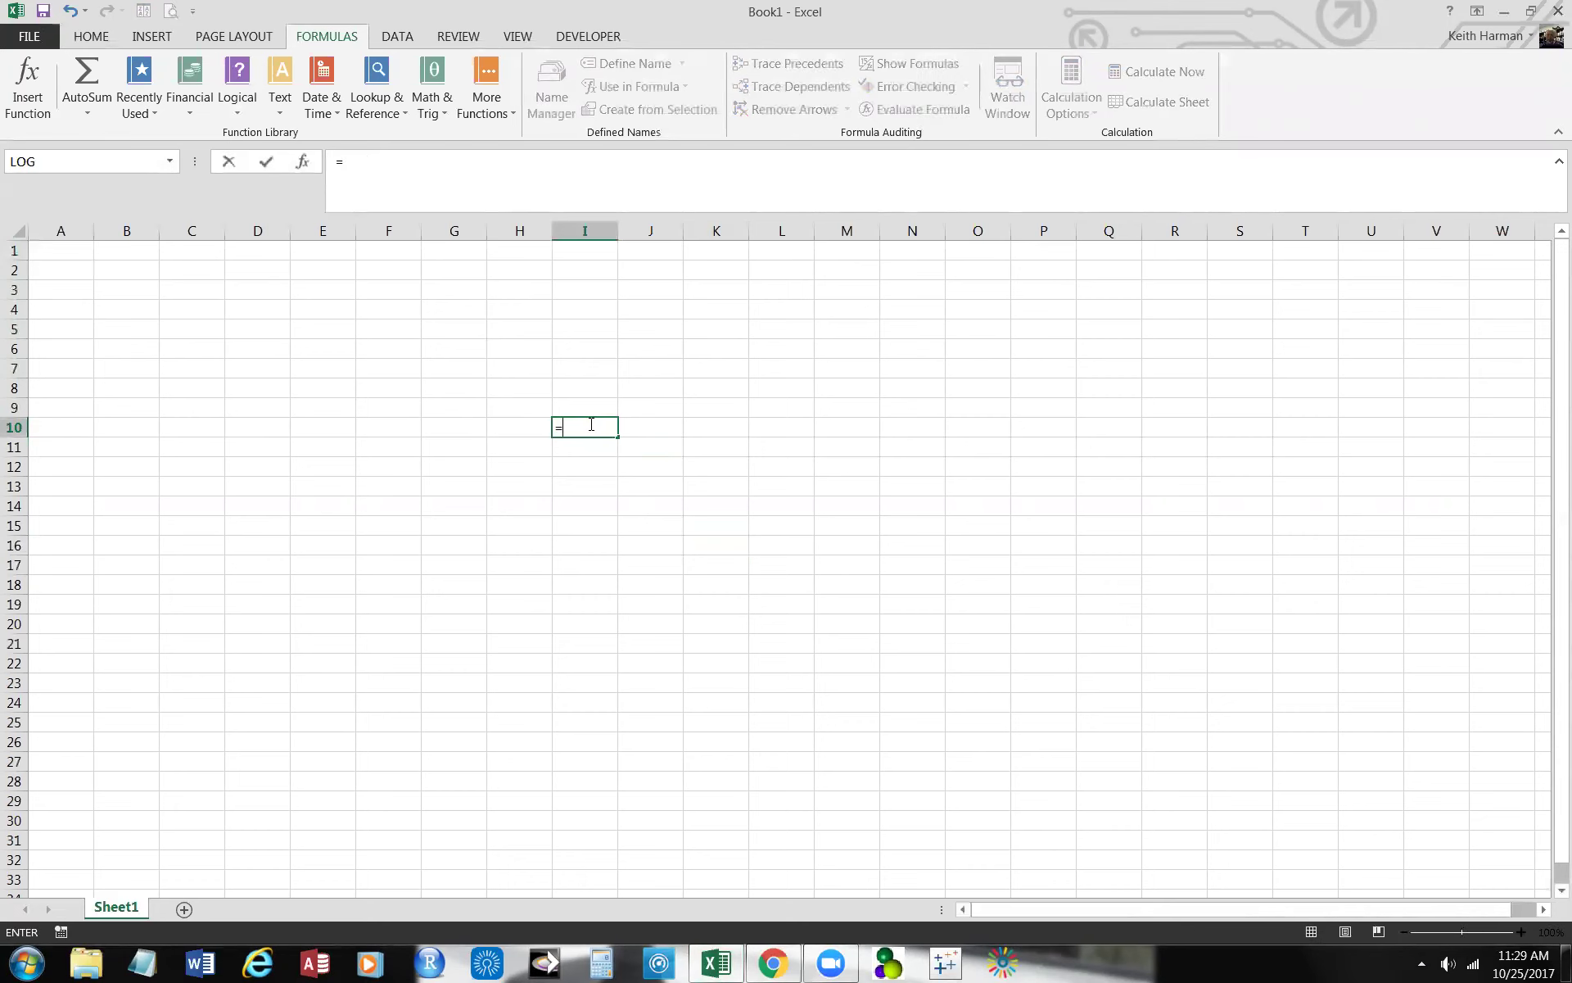
pyautogui.write('=rand(')
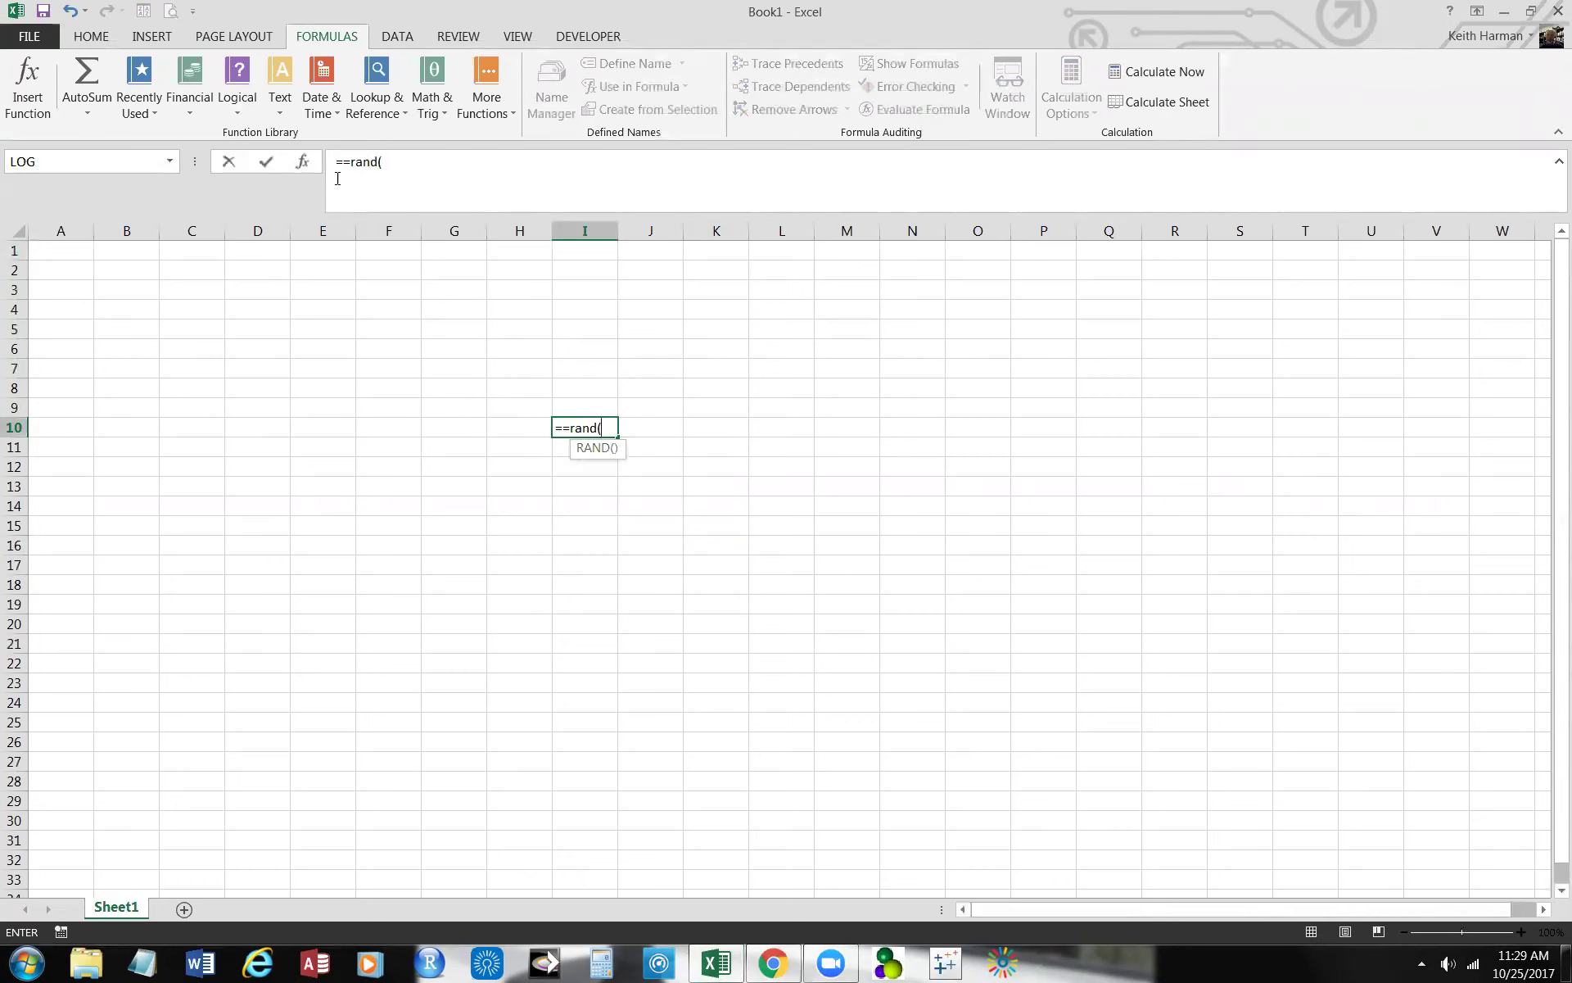
pyautogui.click(301, 163)
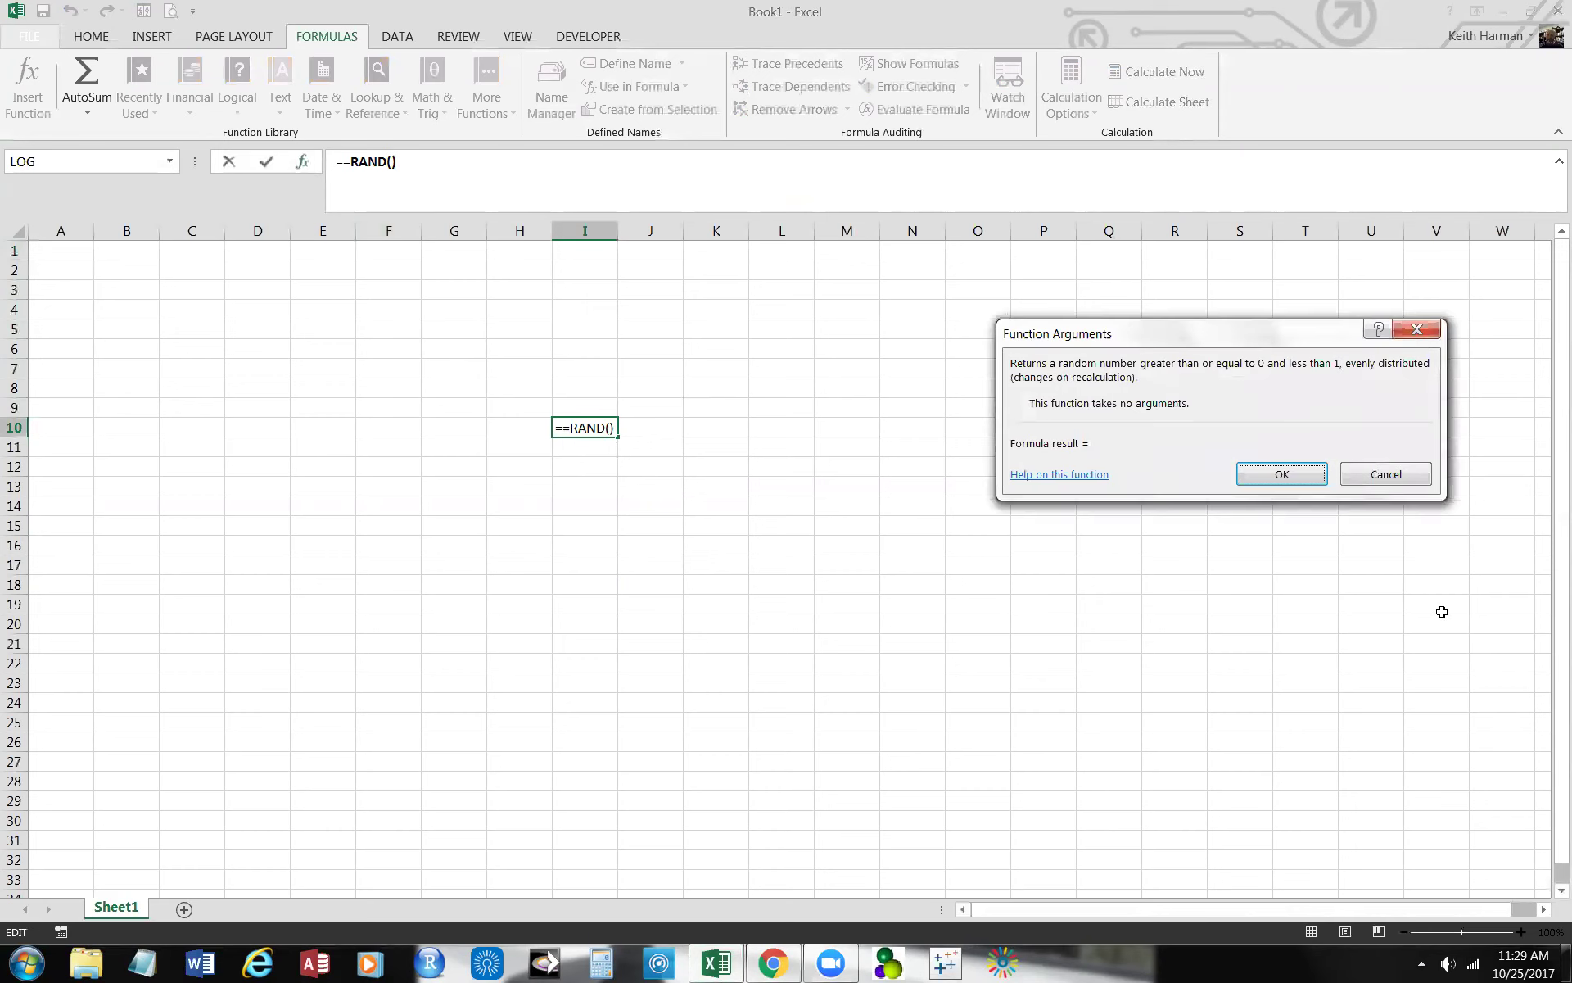
pyautogui.click(1283, 475)
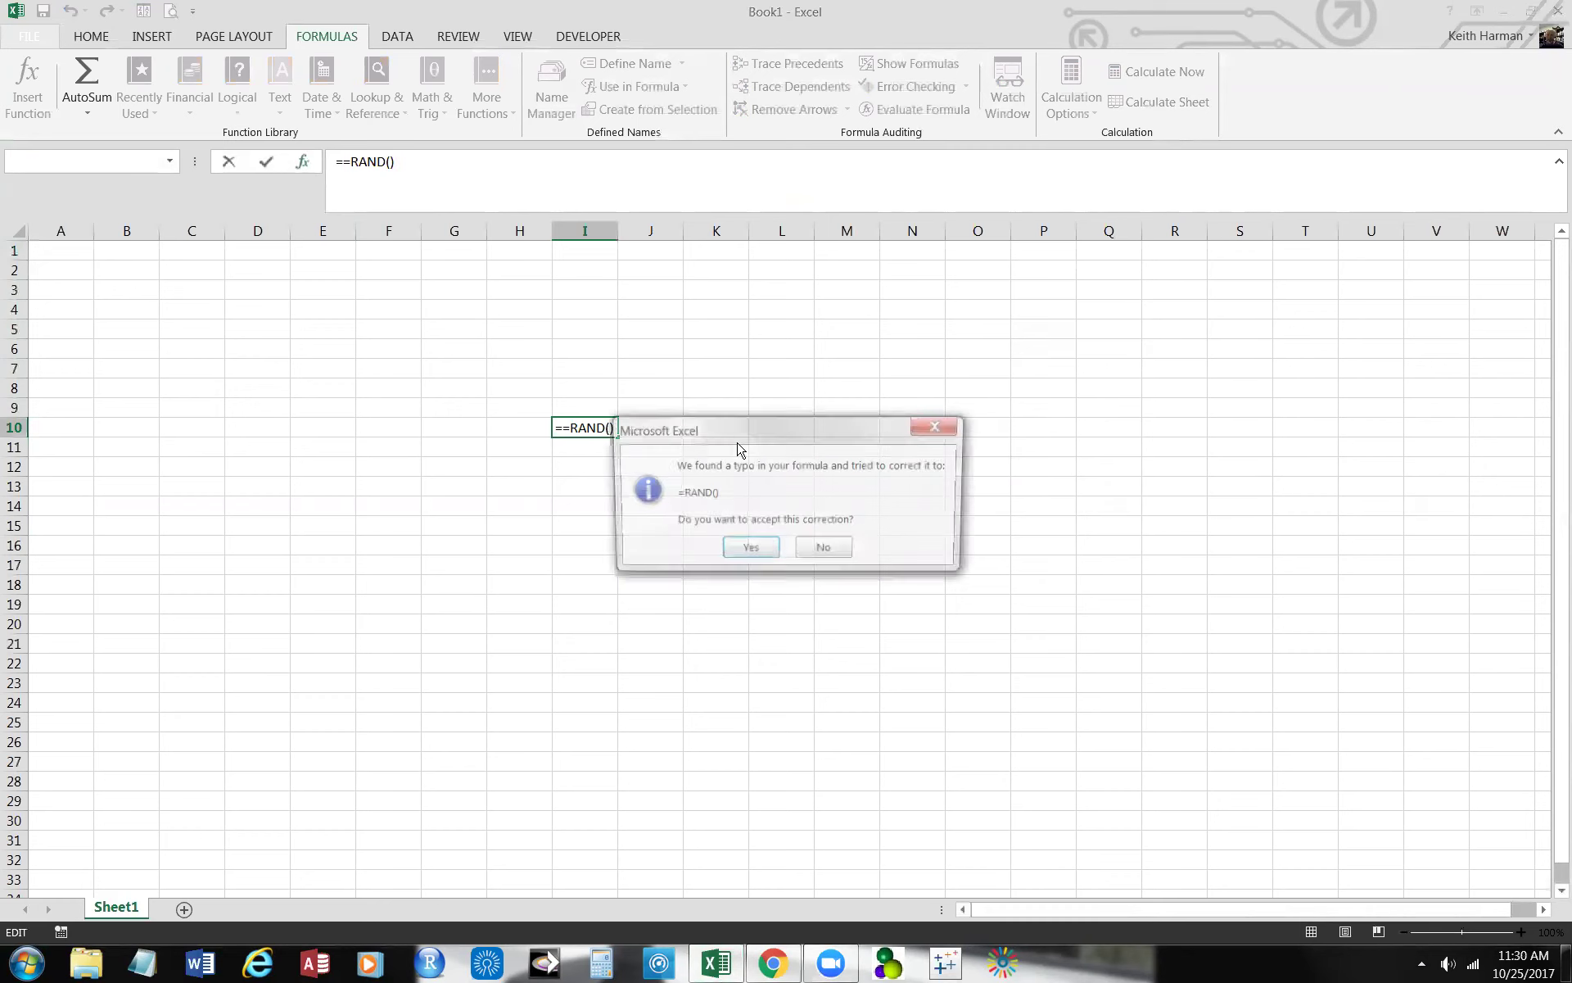
pyautogui.click(754, 551)
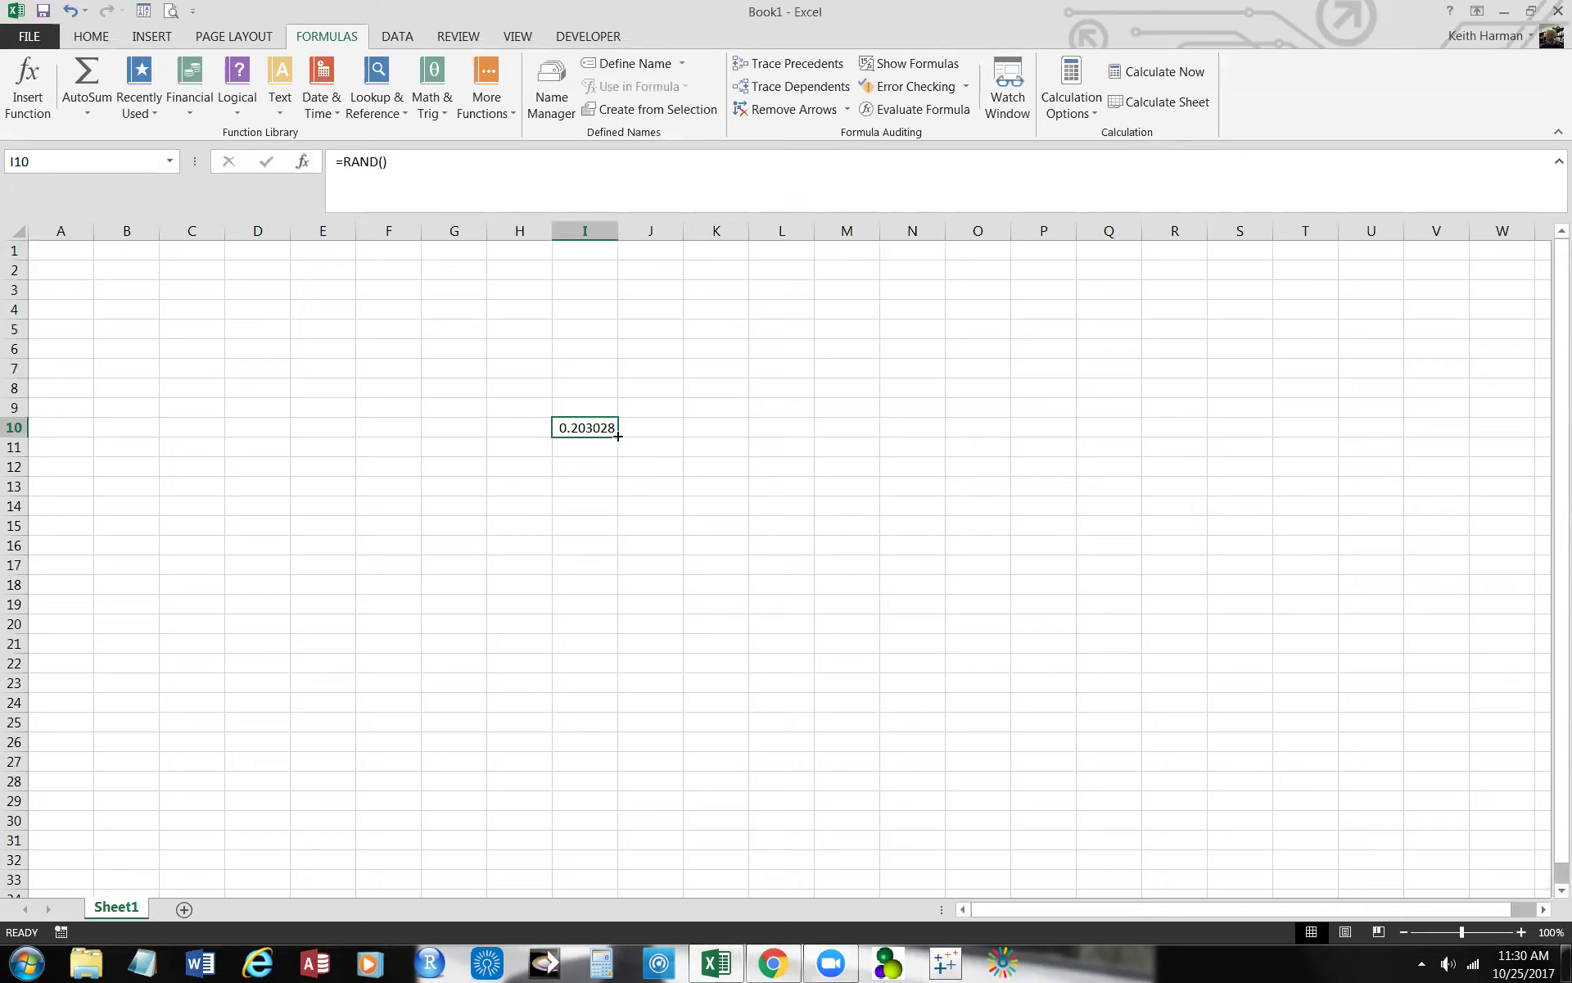
pyautogui.moveTo(617, 436); pyautogui.dragTo(636, 768)
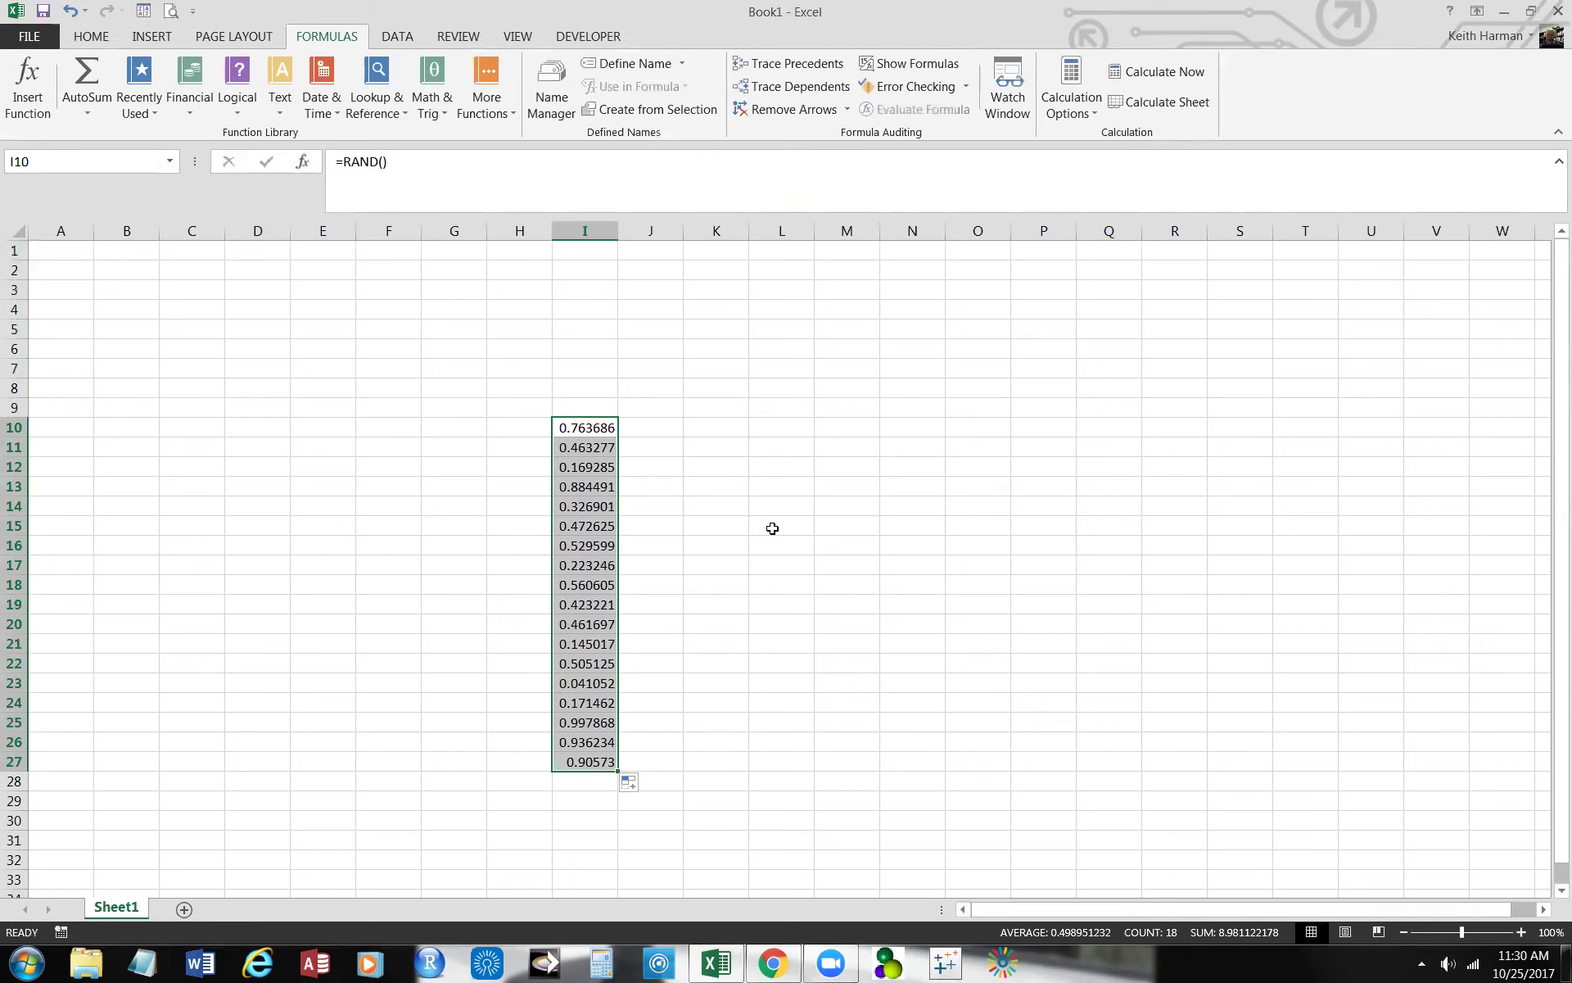
# Step: Enter 0 in cell L10 to recalculate the random numbers in column I, and delete the entry
pyautogui.click(763, 479)
pyautogui.click(660, 433)
pyautogui.click(761, 432)
pyautogui.write('0')
pyautogui.press('Return')
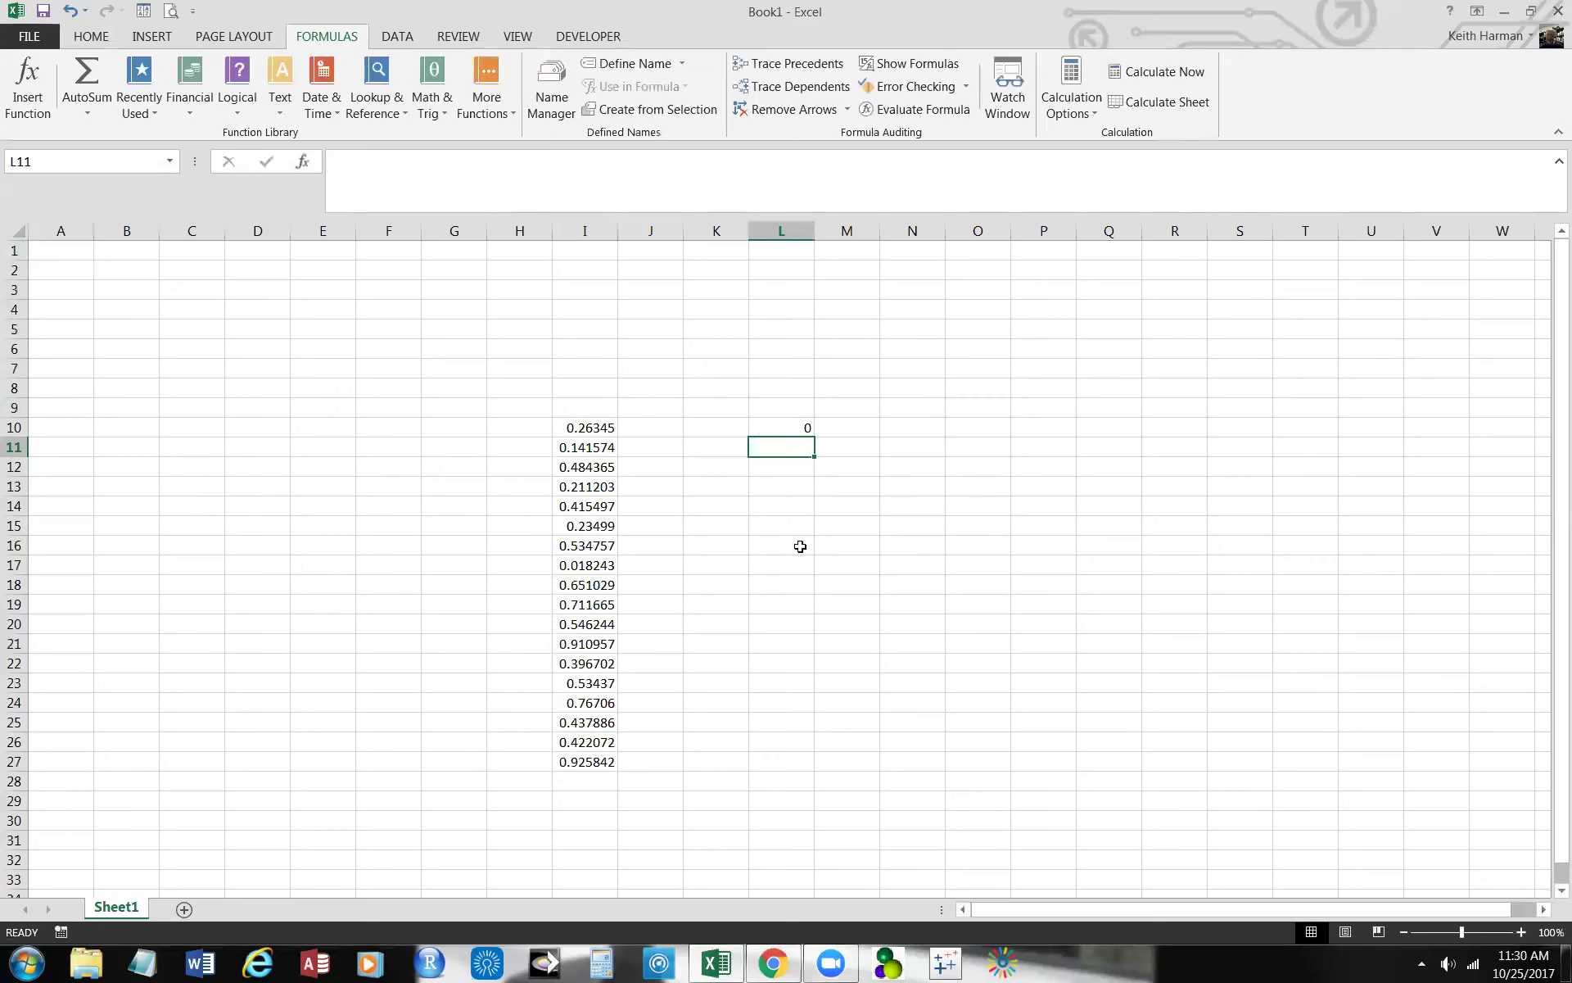
pyautogui.click(777, 430)
pyautogui.press('Delete')
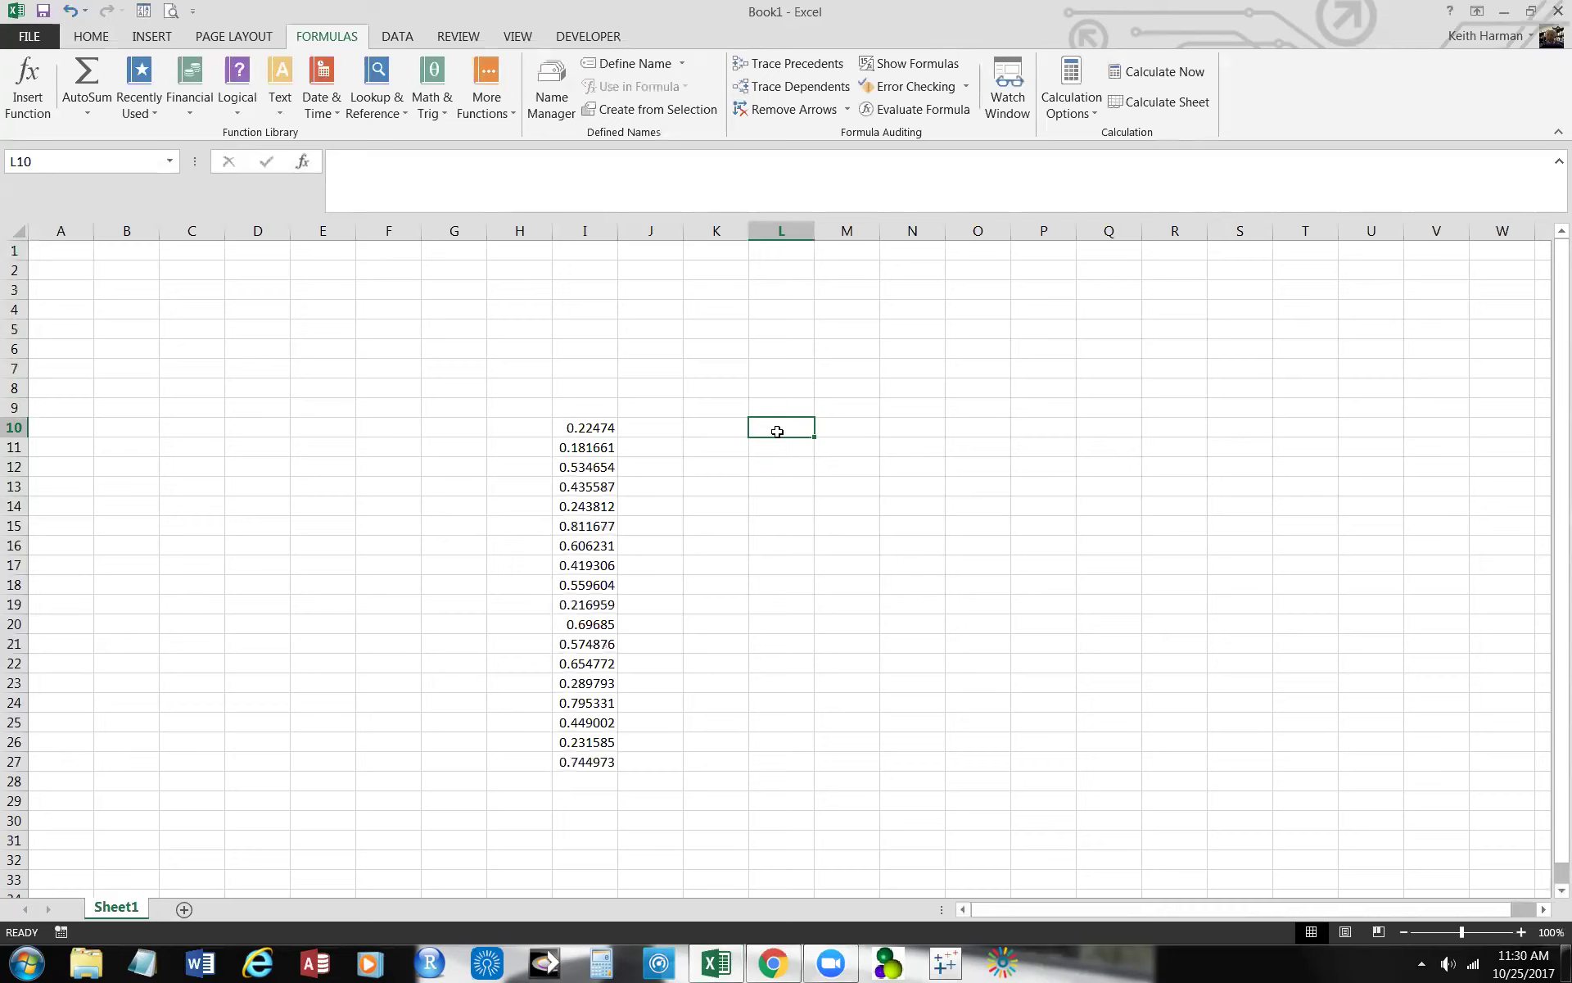
# Step: Copy the random numbers in I10:I27 and paste them as values with source formatting starting at C28
pyautogui.click(589, 405)
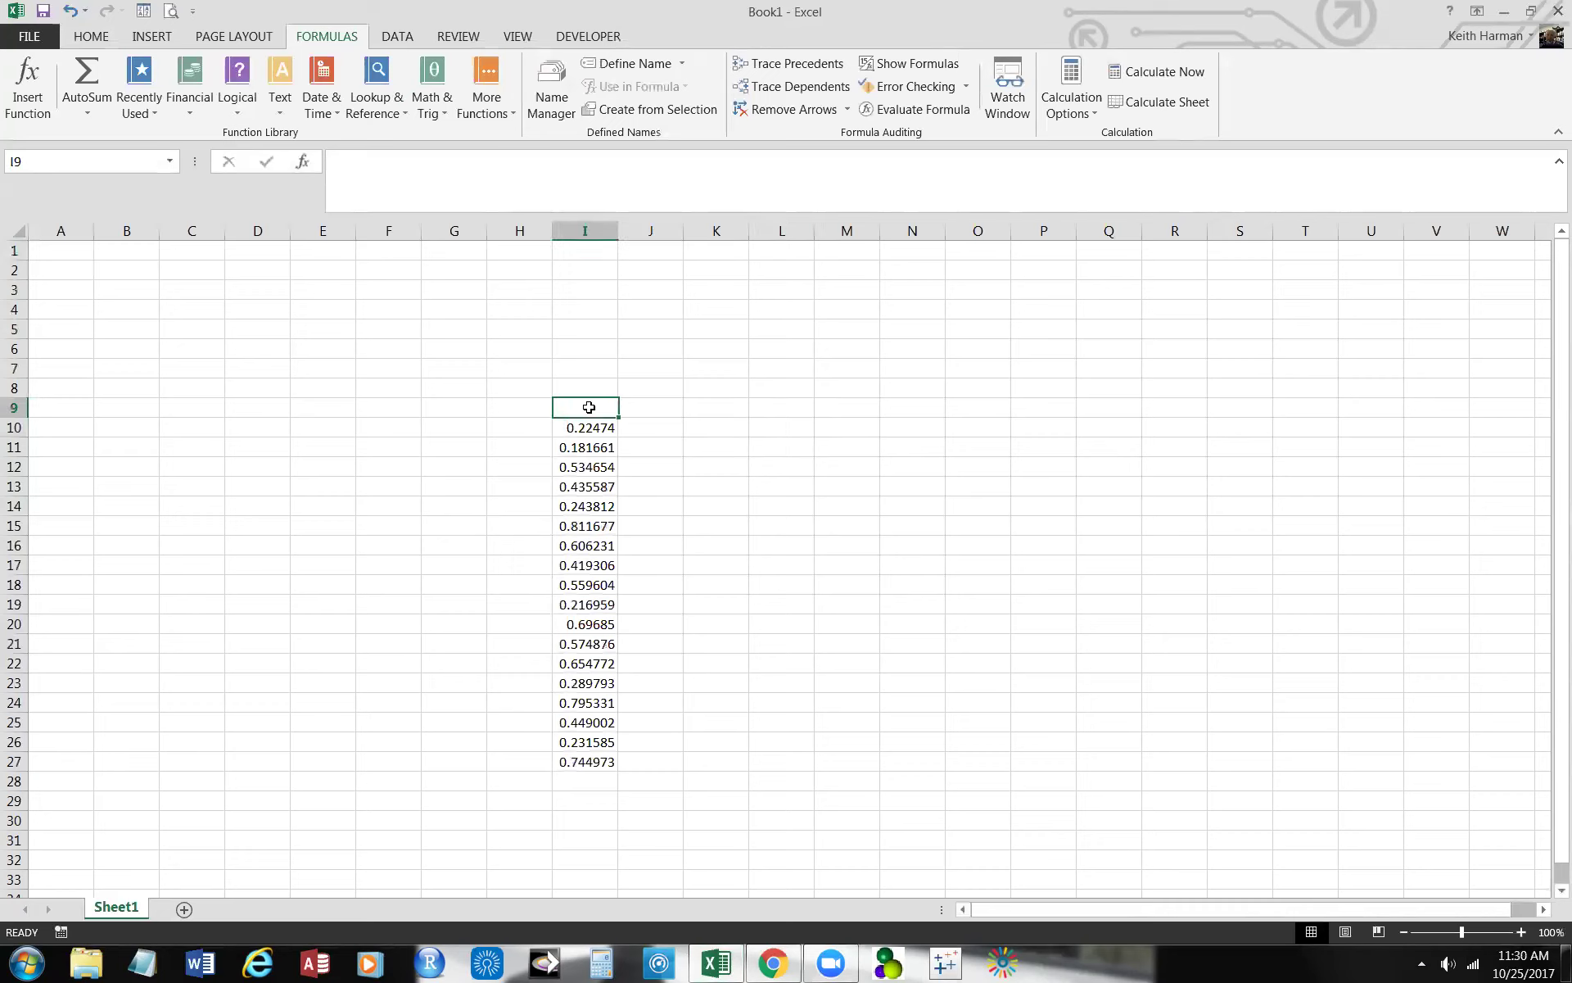
pyautogui.click(652, 428)
pyautogui.moveTo(602, 426); pyautogui.dragTo(598, 765)
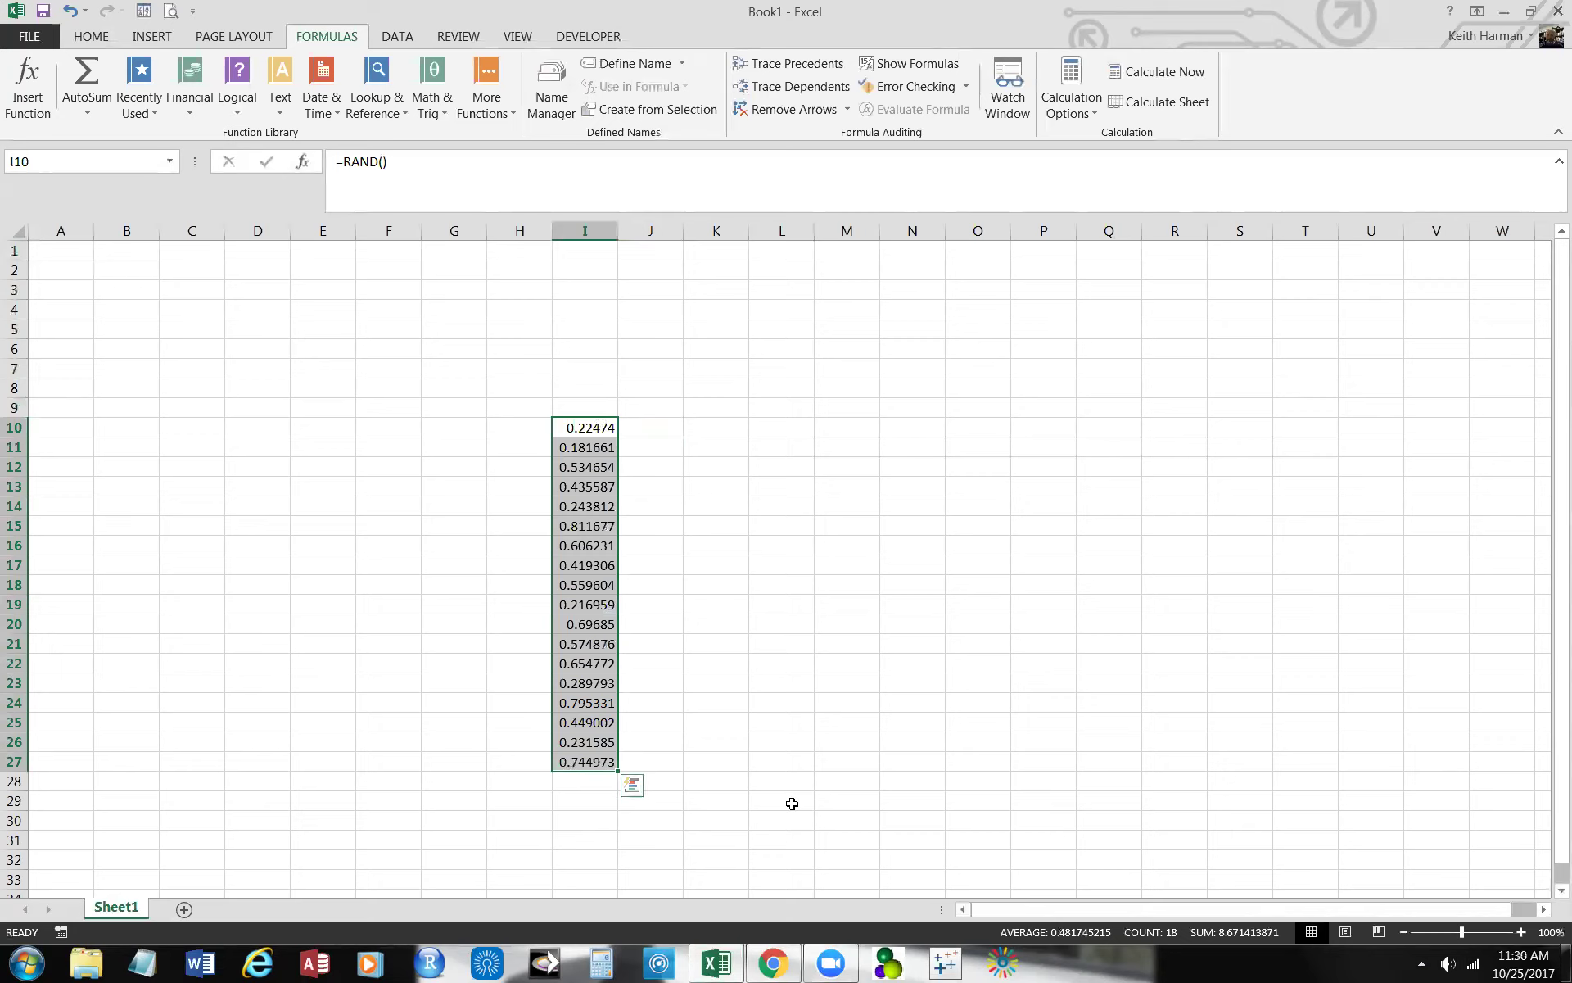
pyautogui.hotkey('ctrl', 'c')
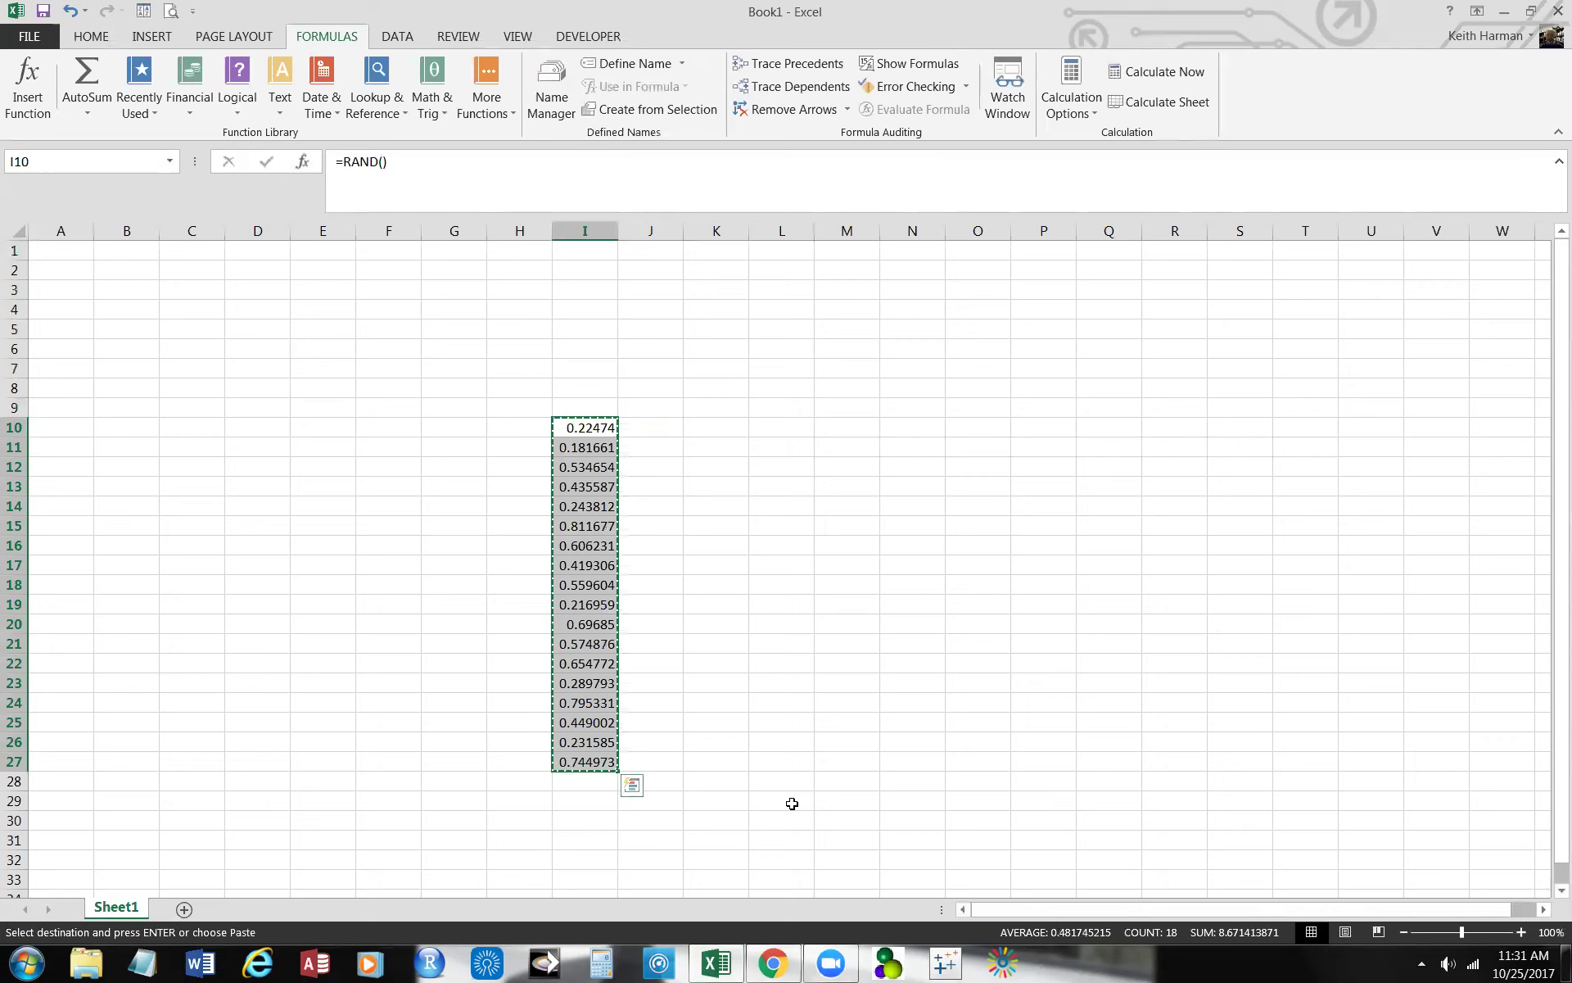
pyautogui.click(192, 786)
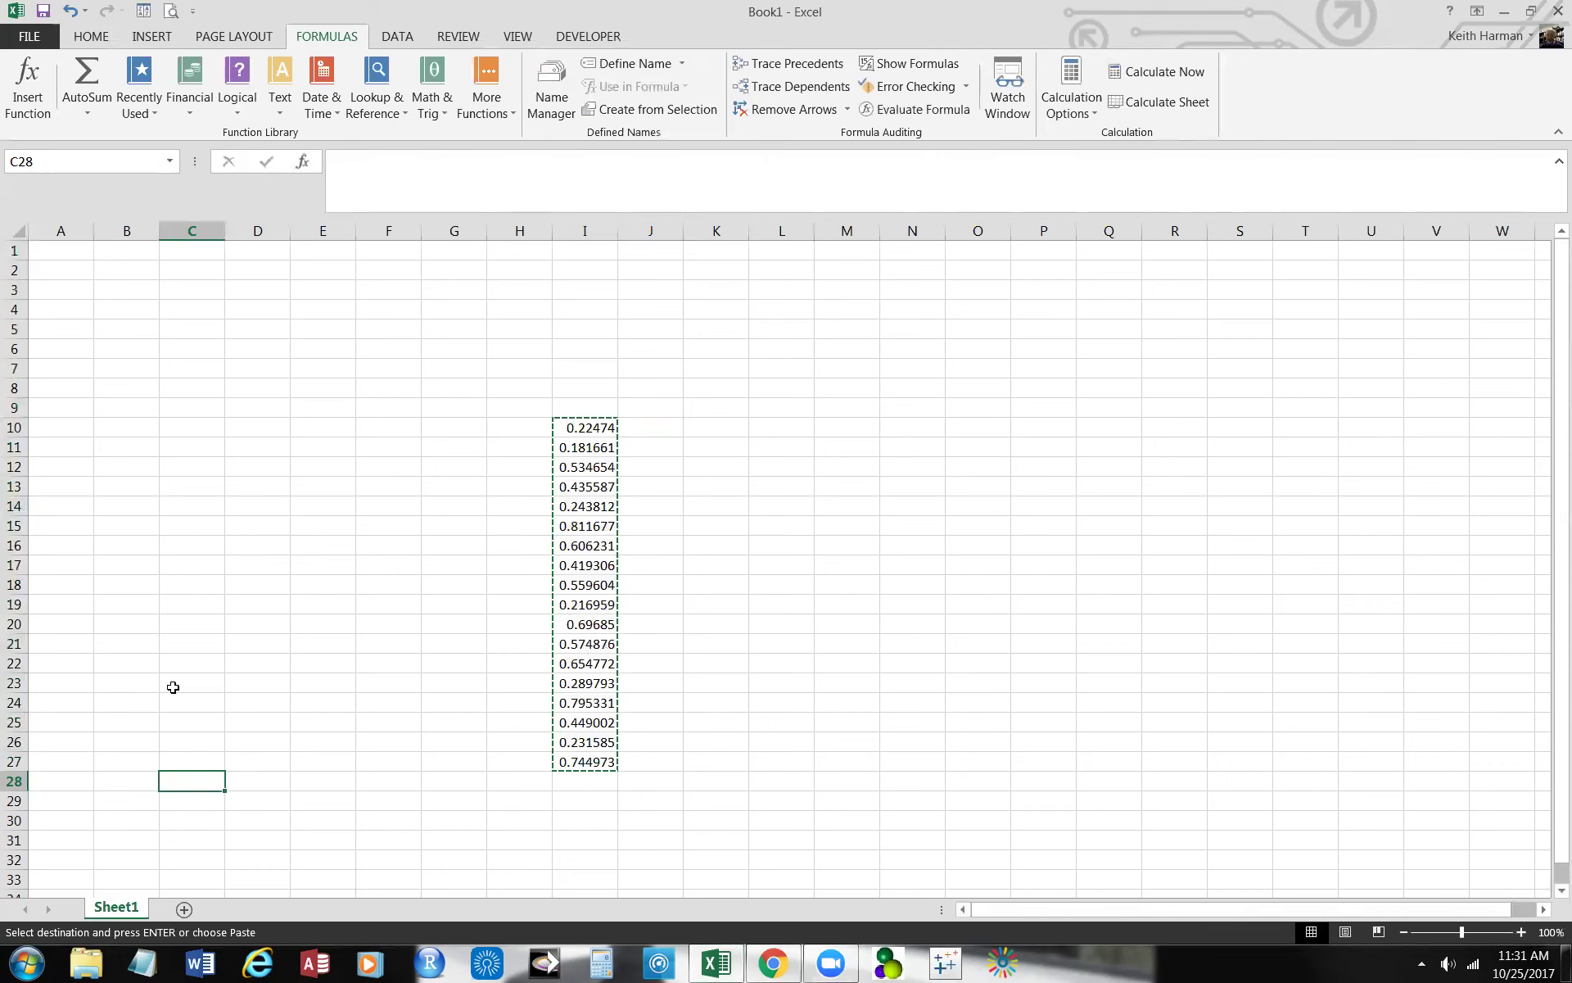
pyautogui.click(90, 37)
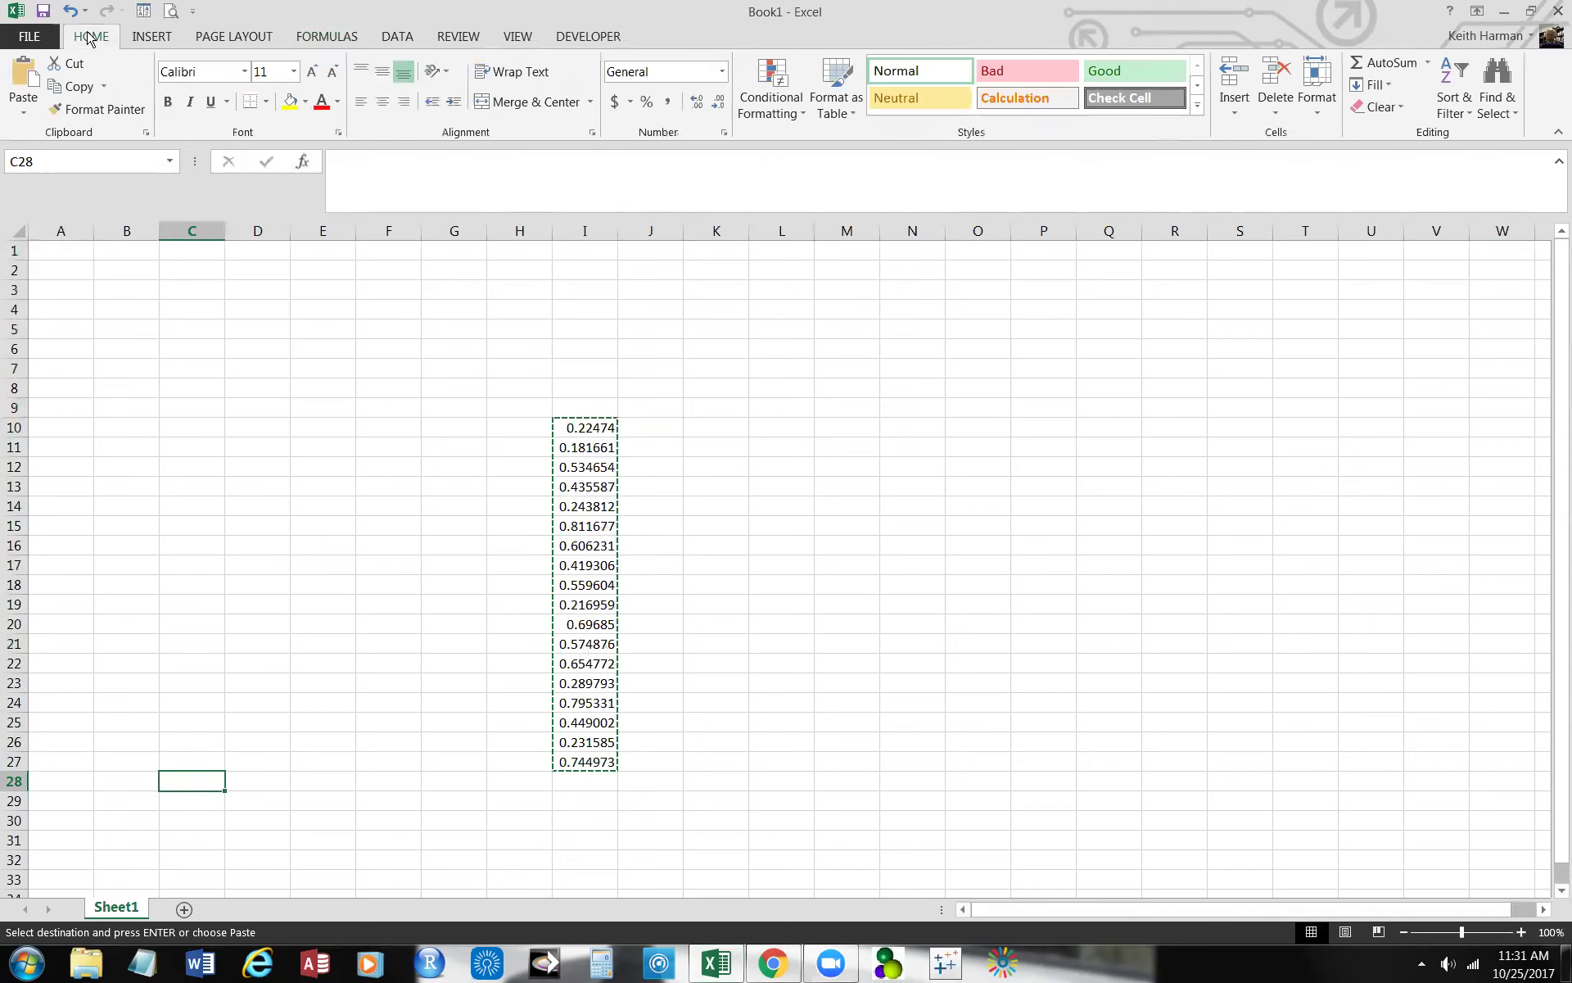
pyautogui.click(36, 119)
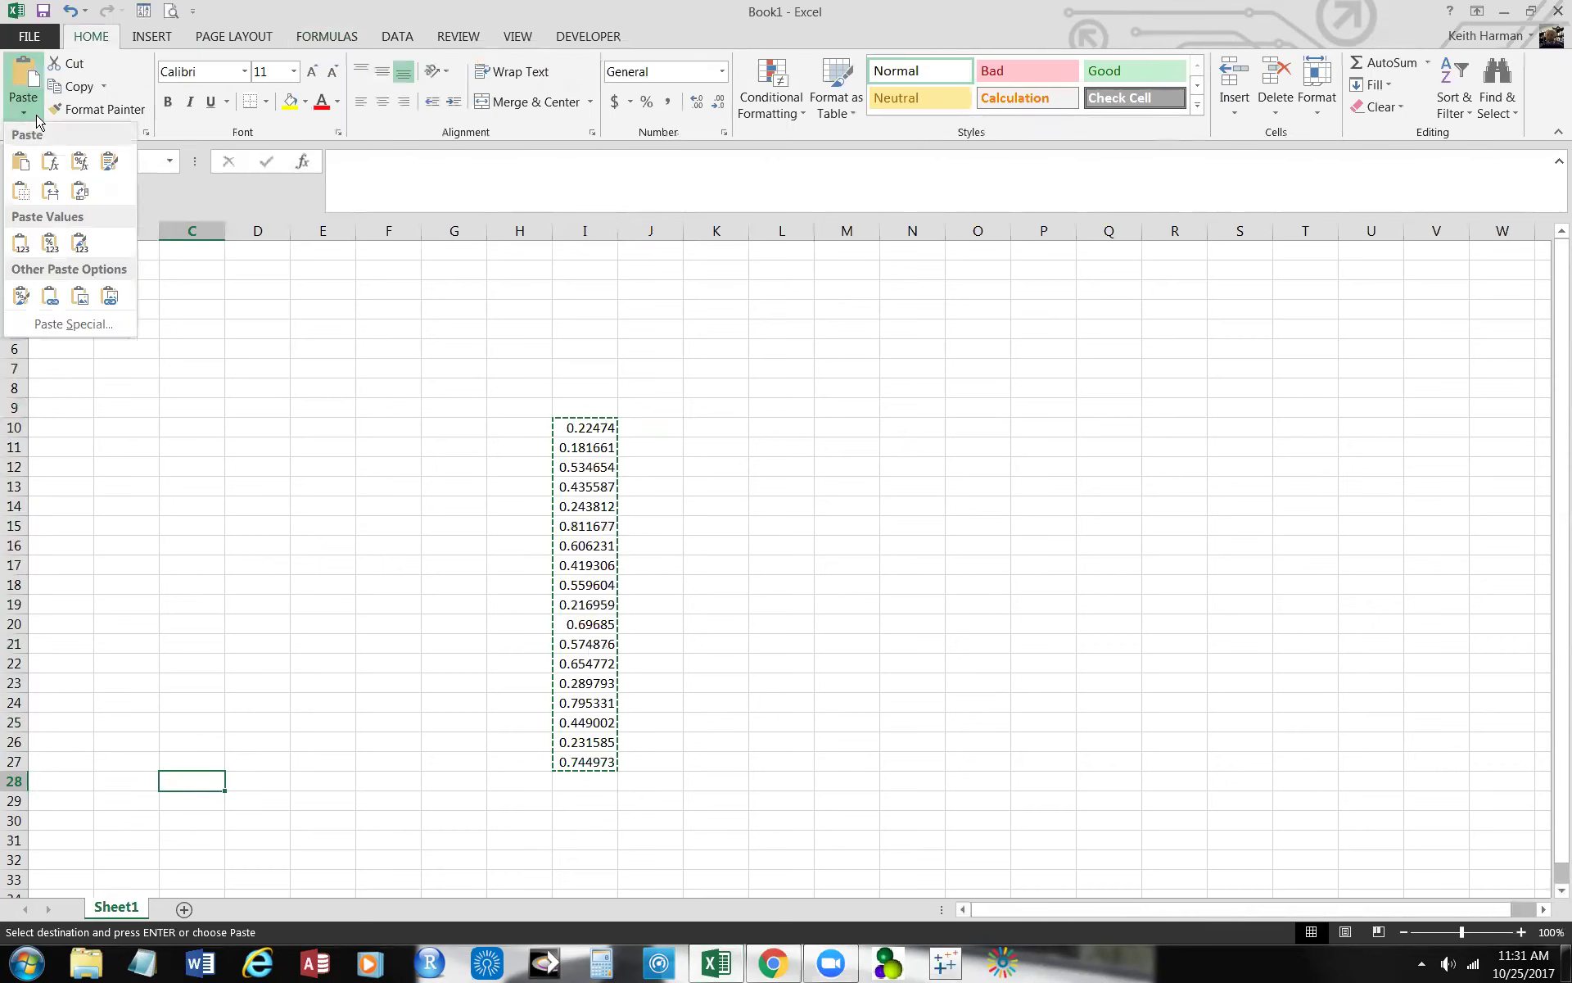
pyautogui.click(82, 243)
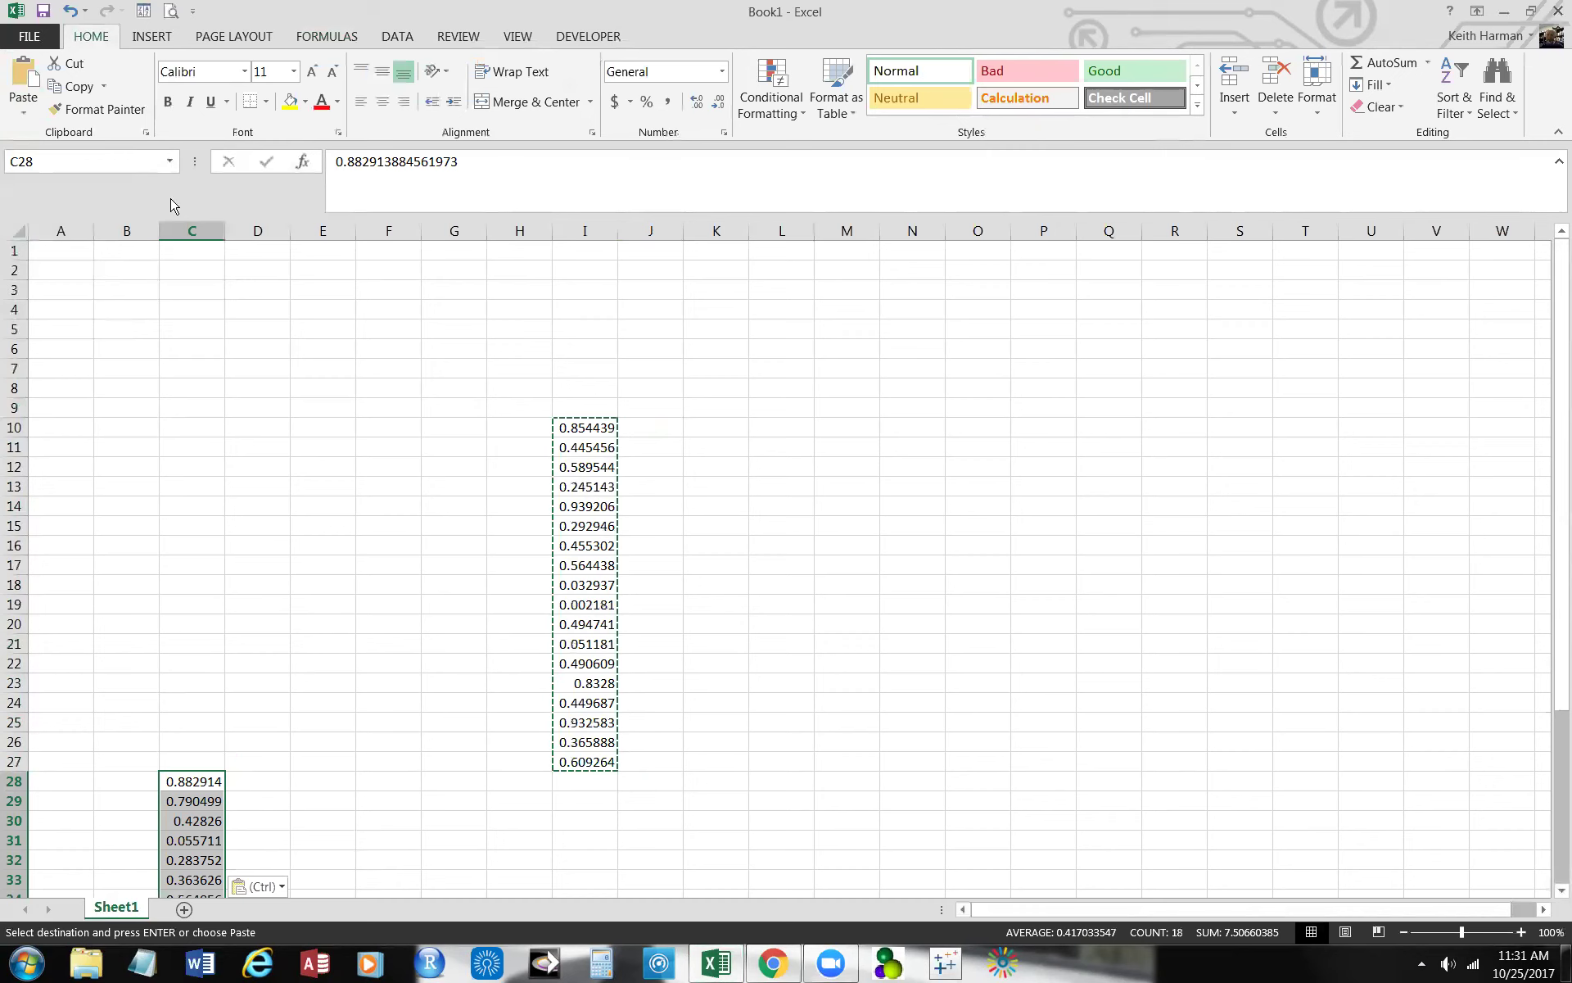
# Step: Undo the pasted values in column C and clear the copy selection
pyautogui.click(70, 13)
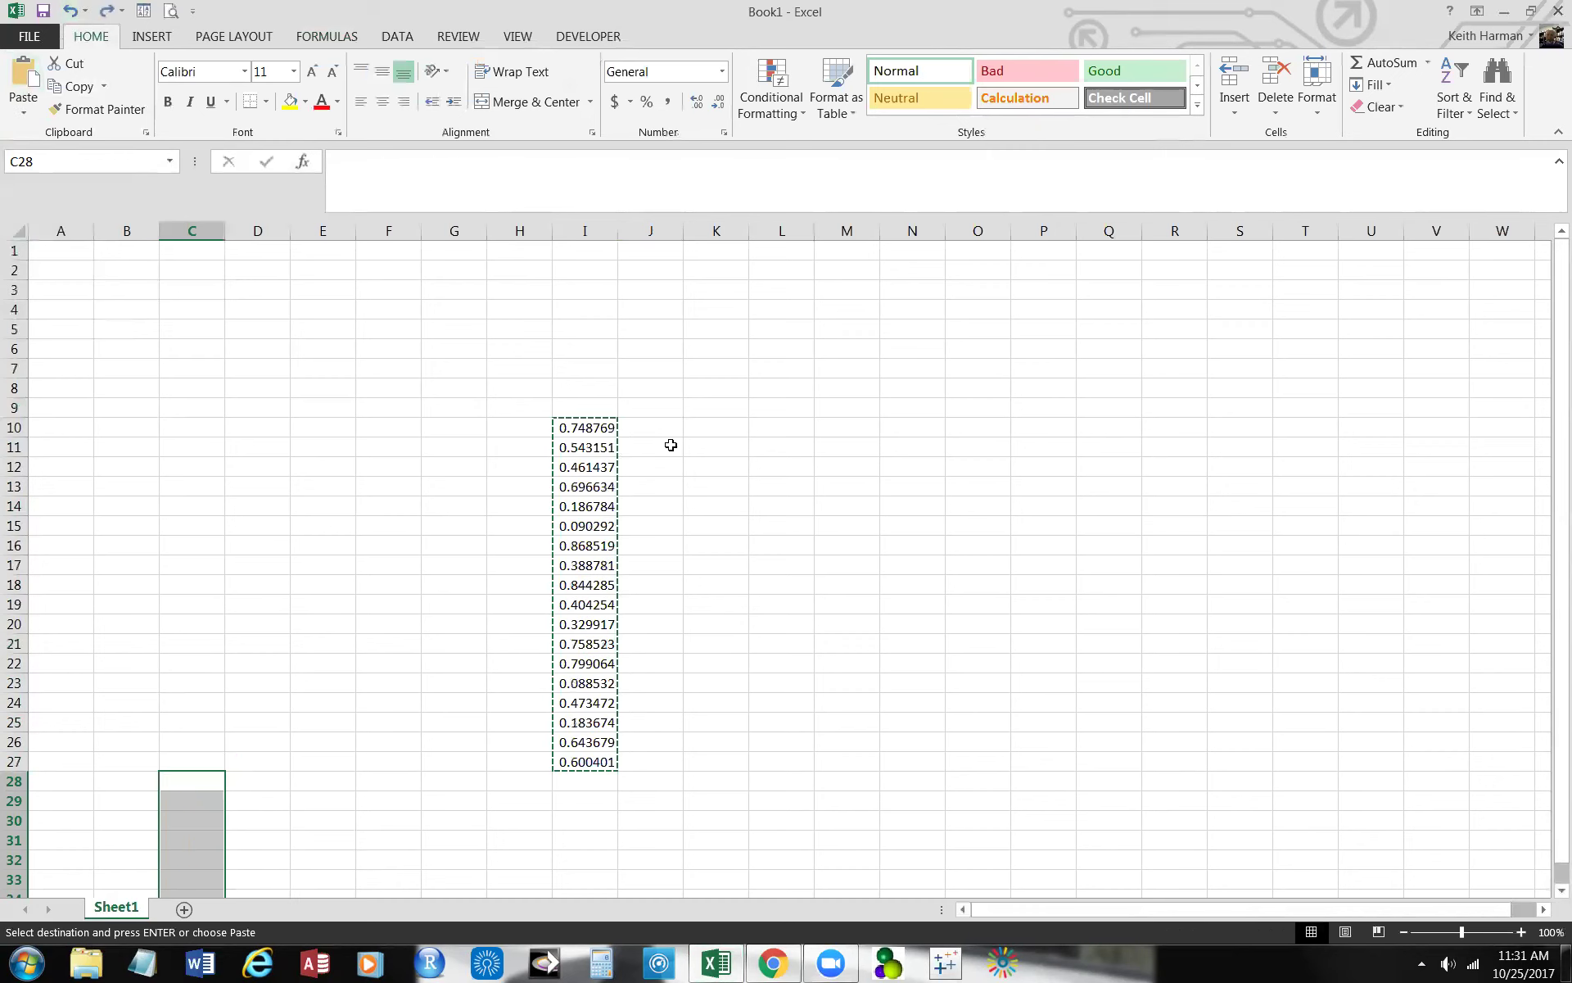
pyautogui.click(762, 462)
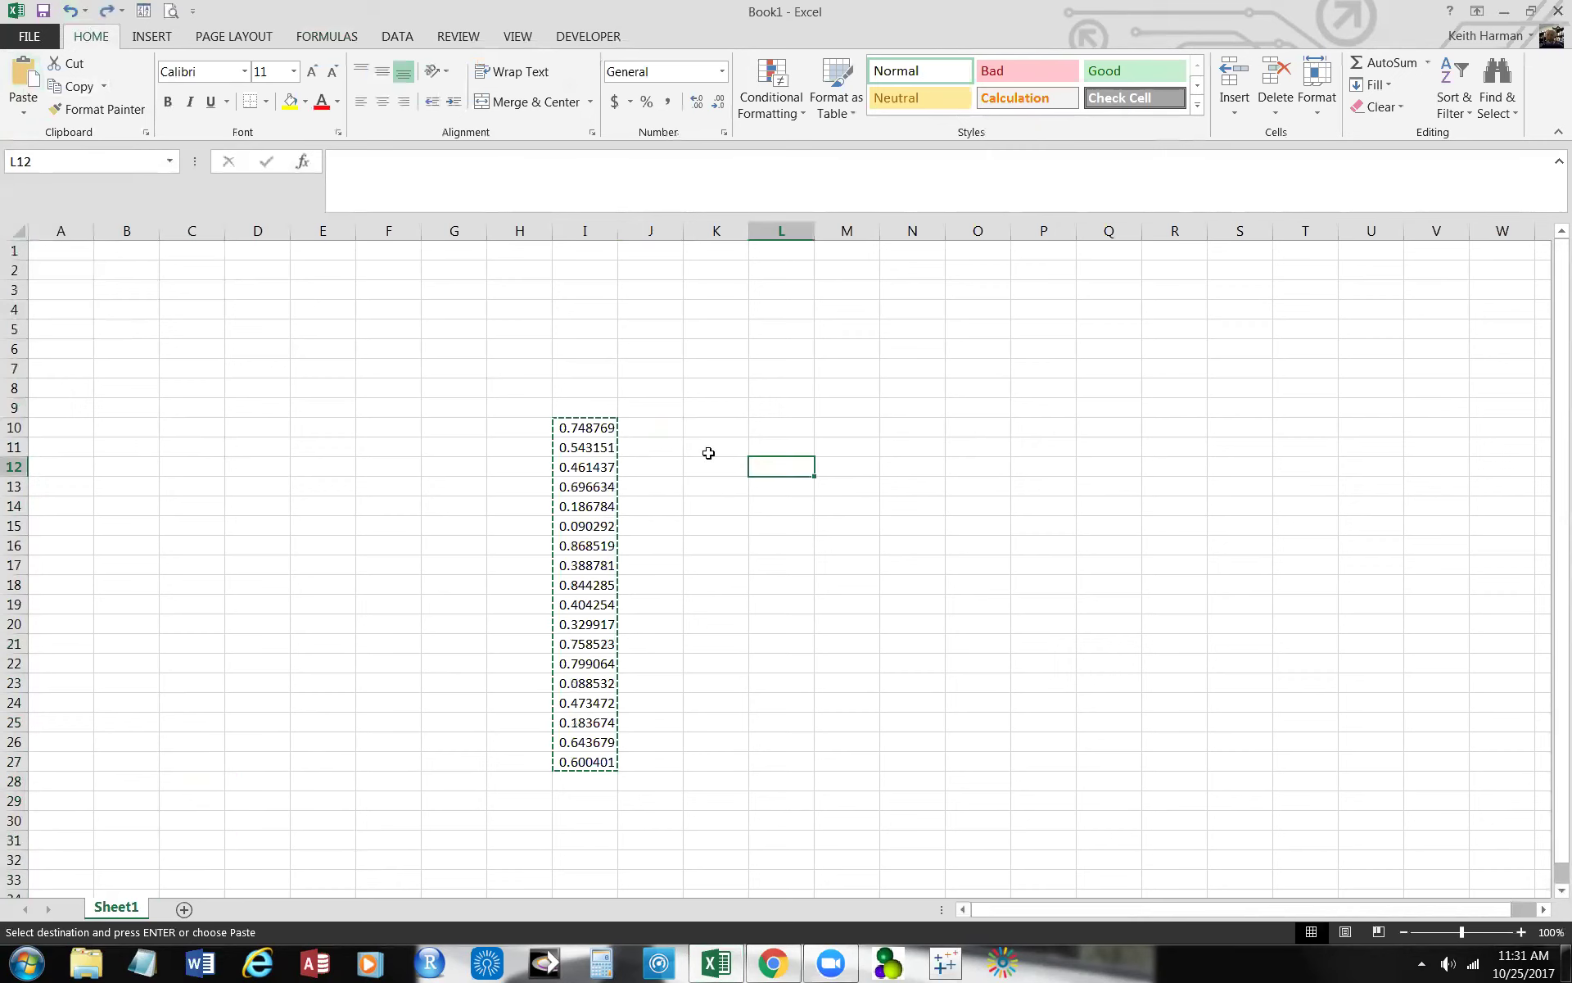
pyautogui.press('Escape')
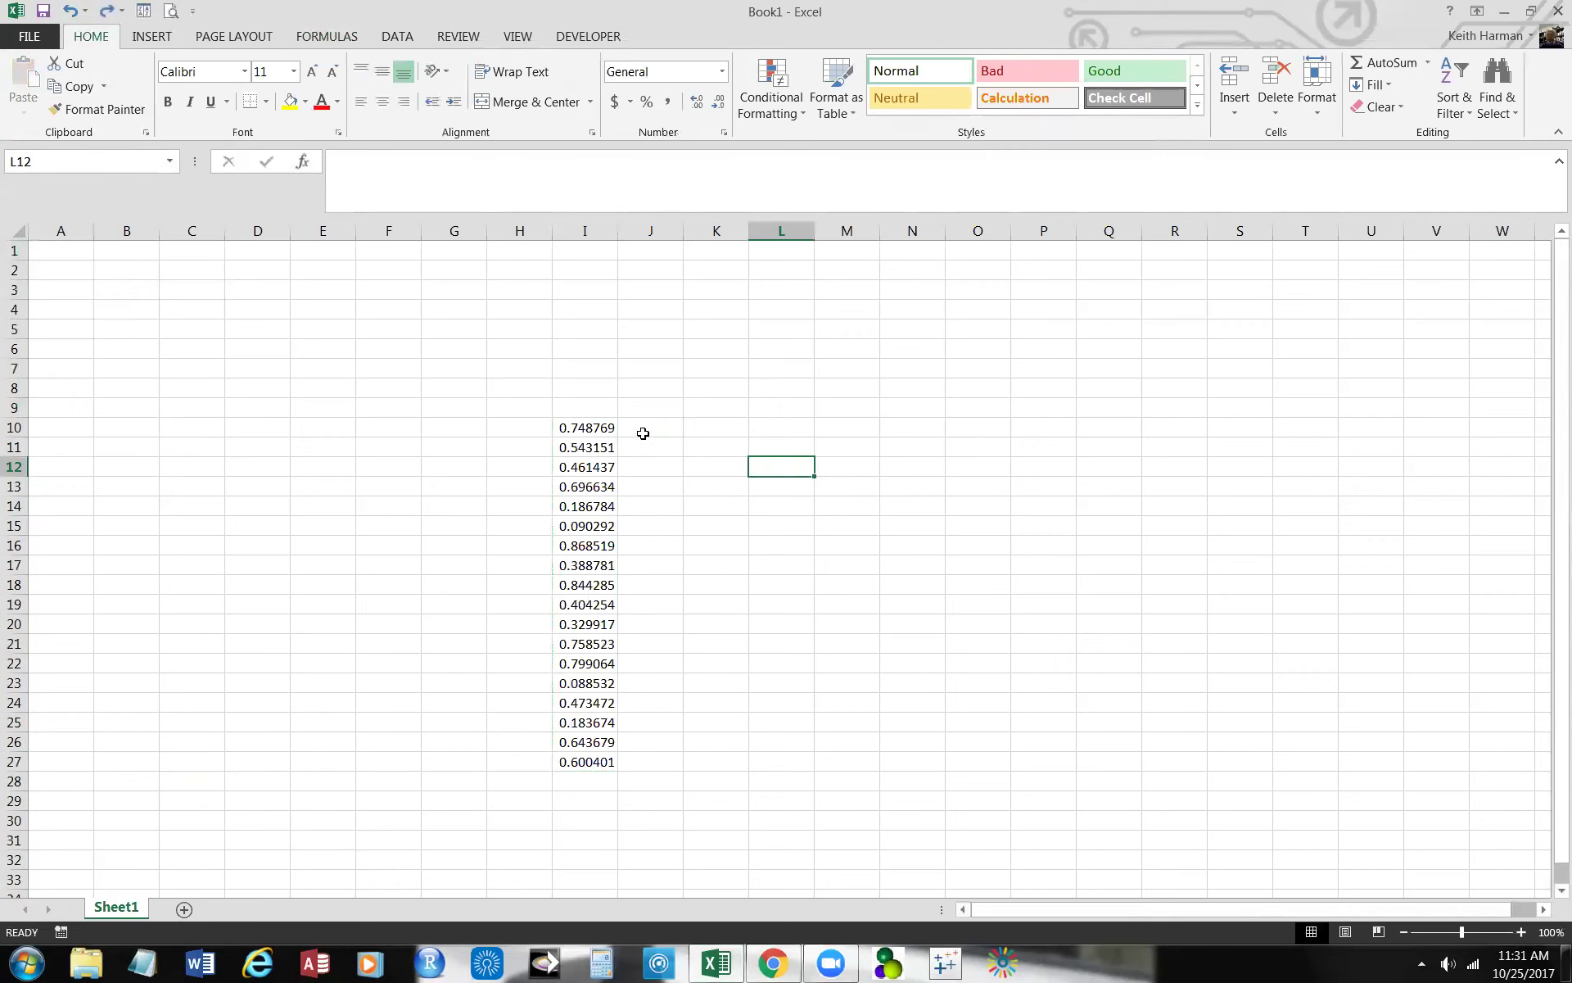
# Step: Copy the random numbers in I10:I27, look over the Paste Values options and cancel without pasting
pyautogui.click(636, 435)
pyautogui.moveTo(587, 425); pyautogui.dragTo(579, 760)
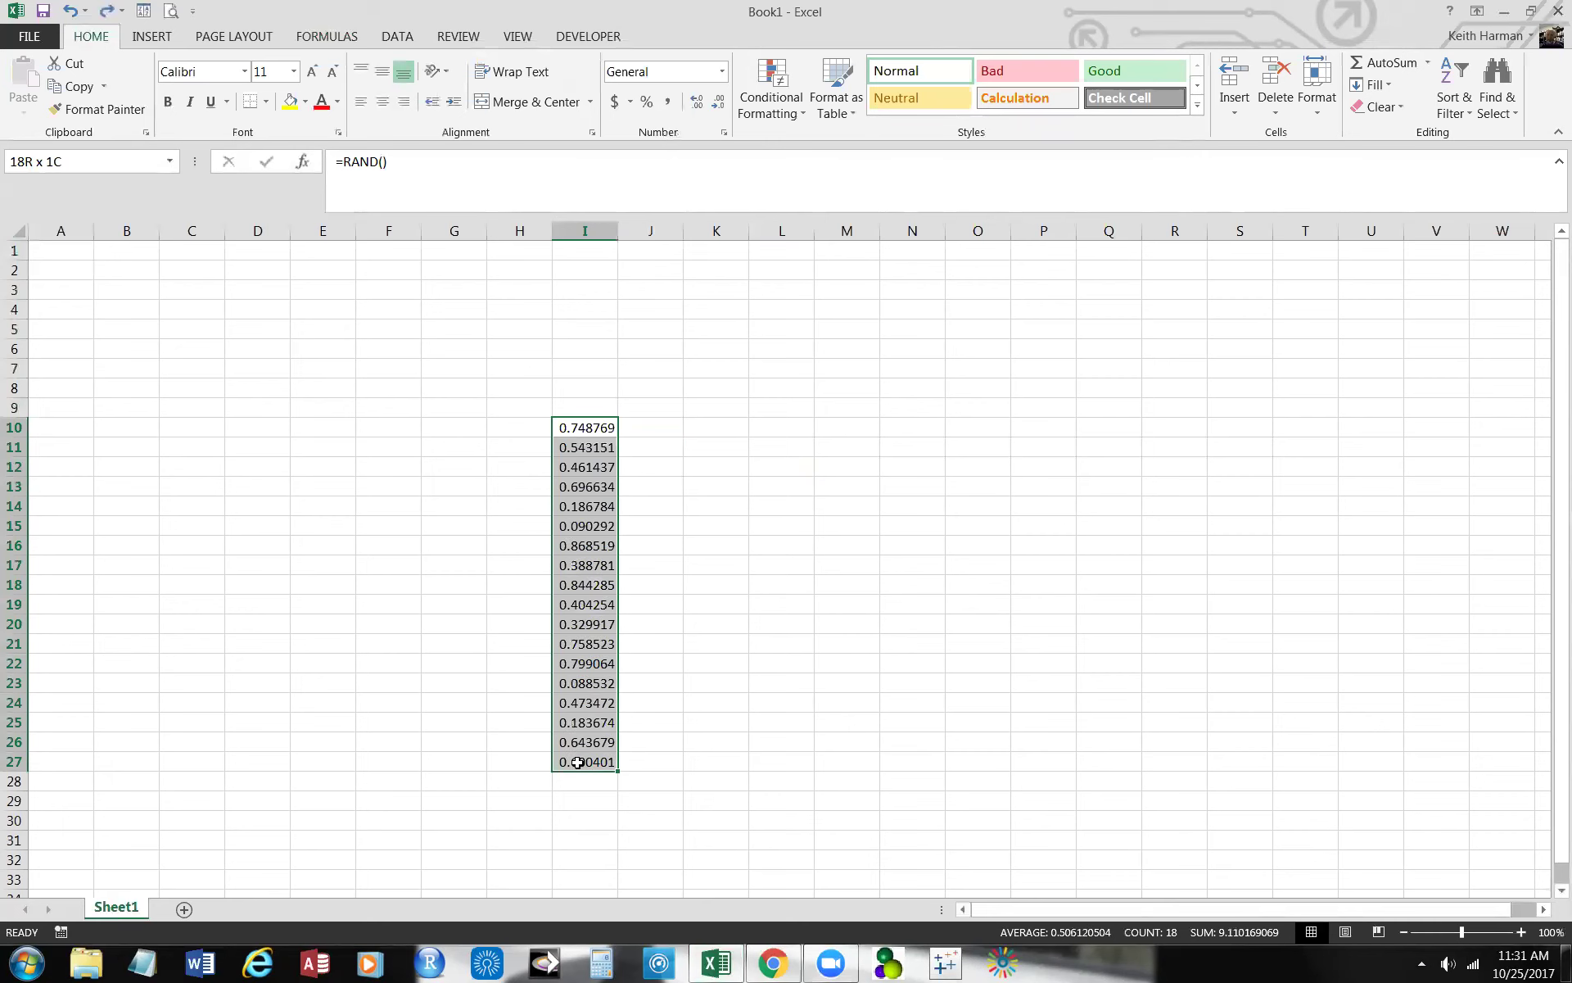
pyautogui.click(78, 88)
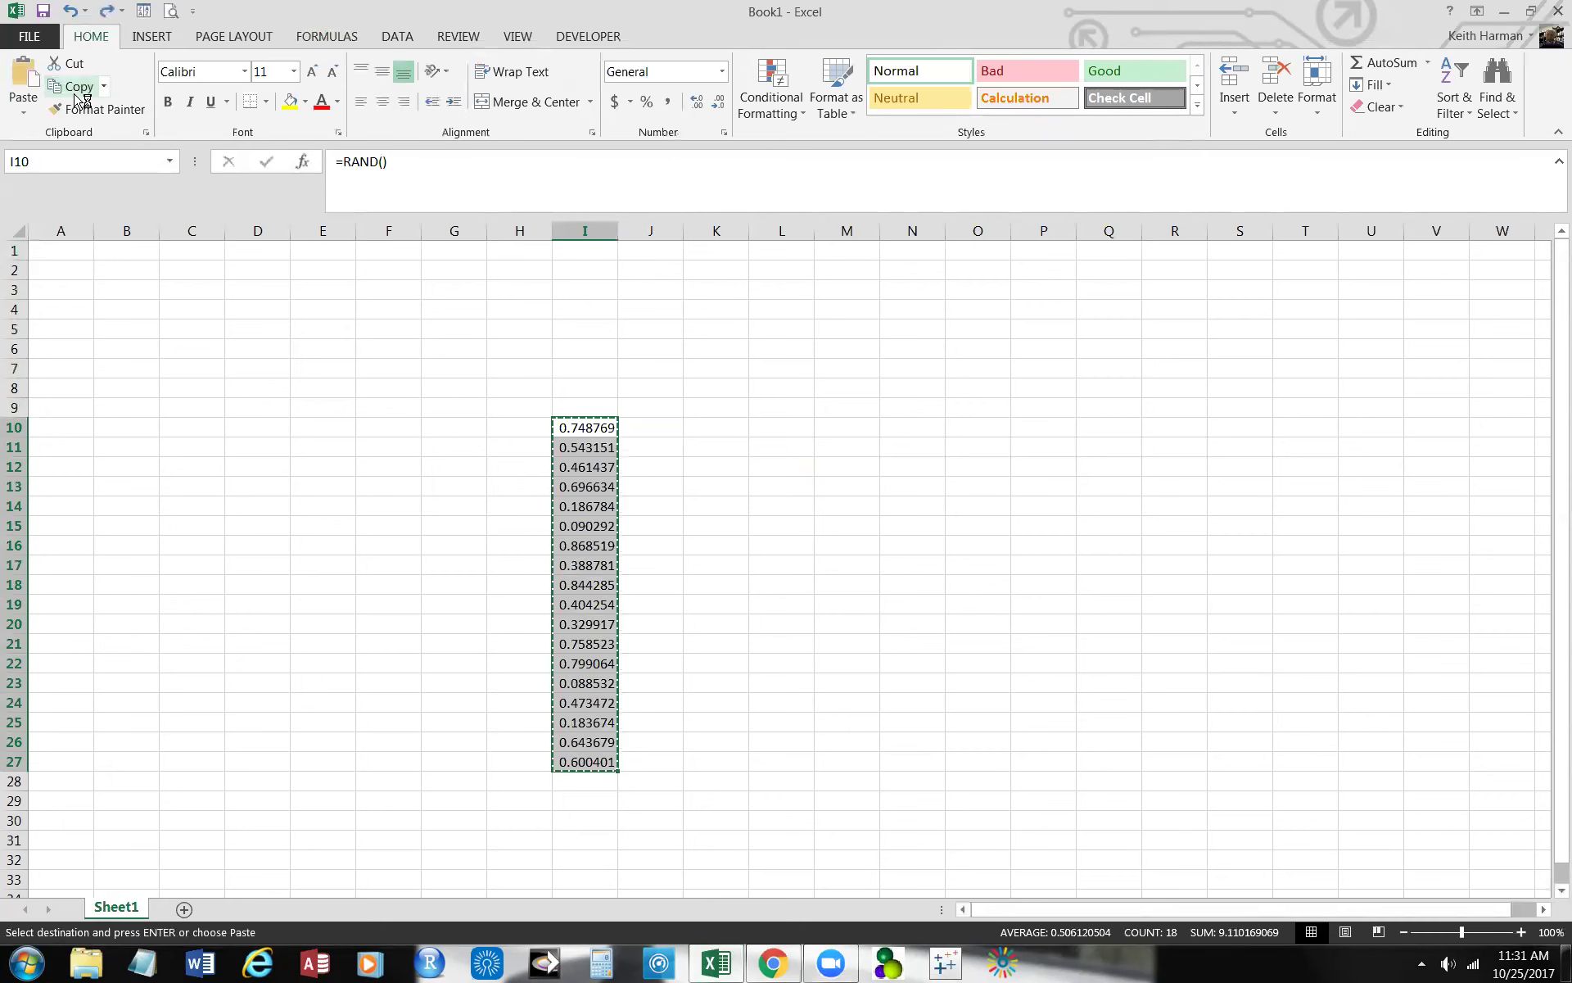
pyautogui.click(21, 113)
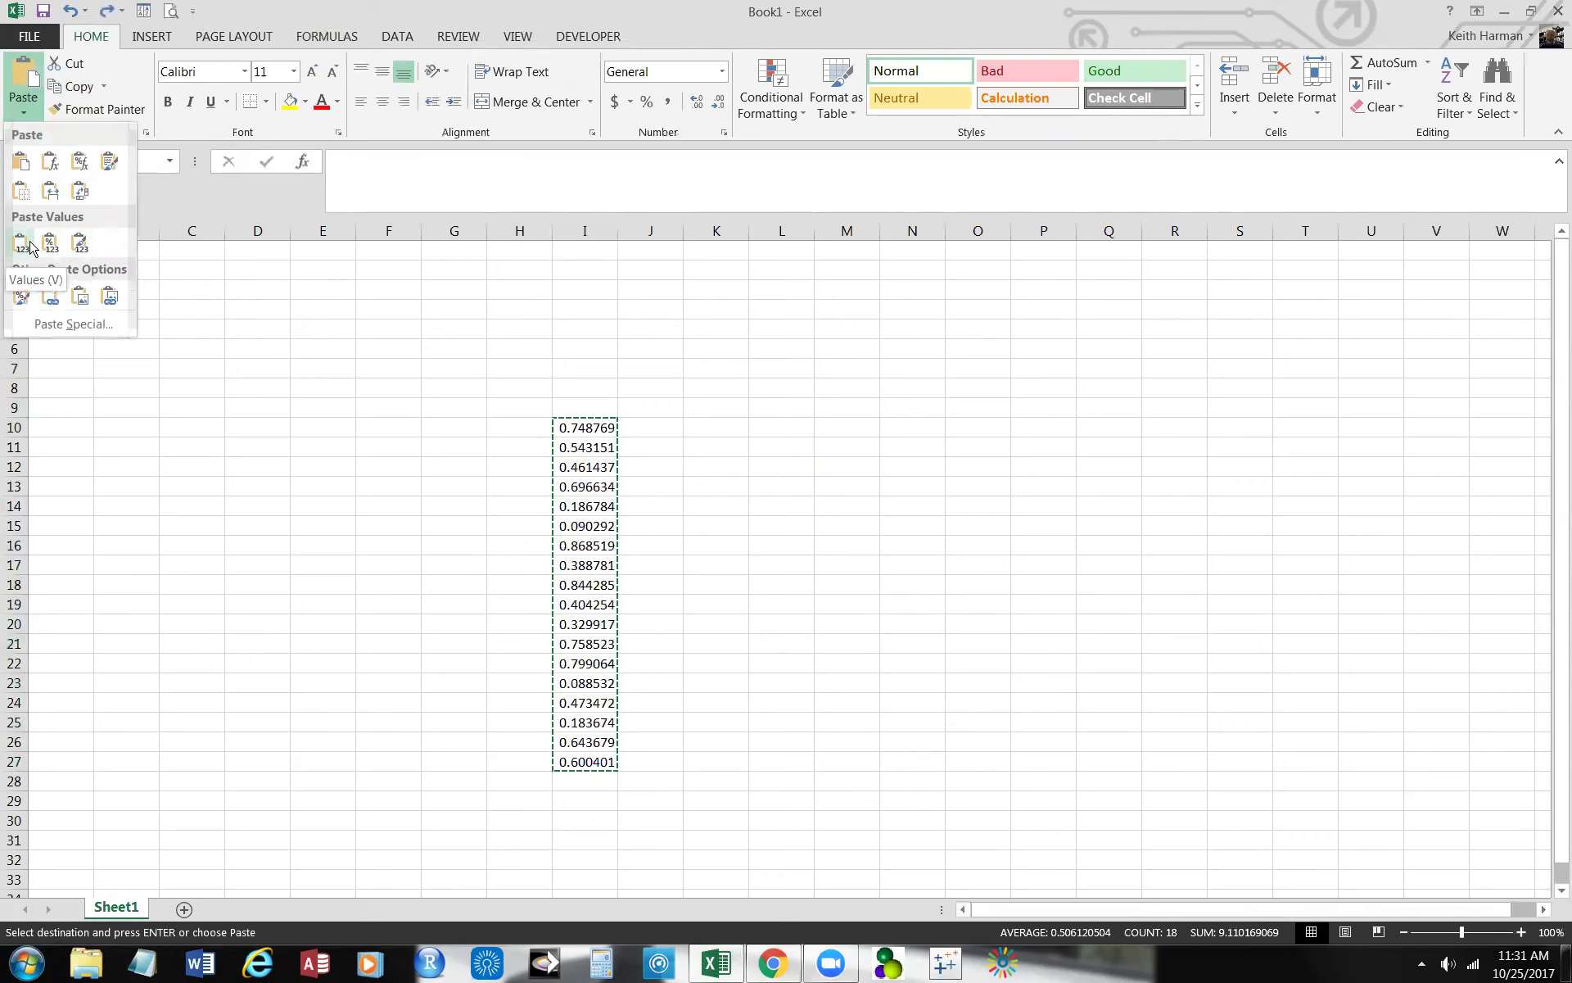
pyautogui.click(29, 244)
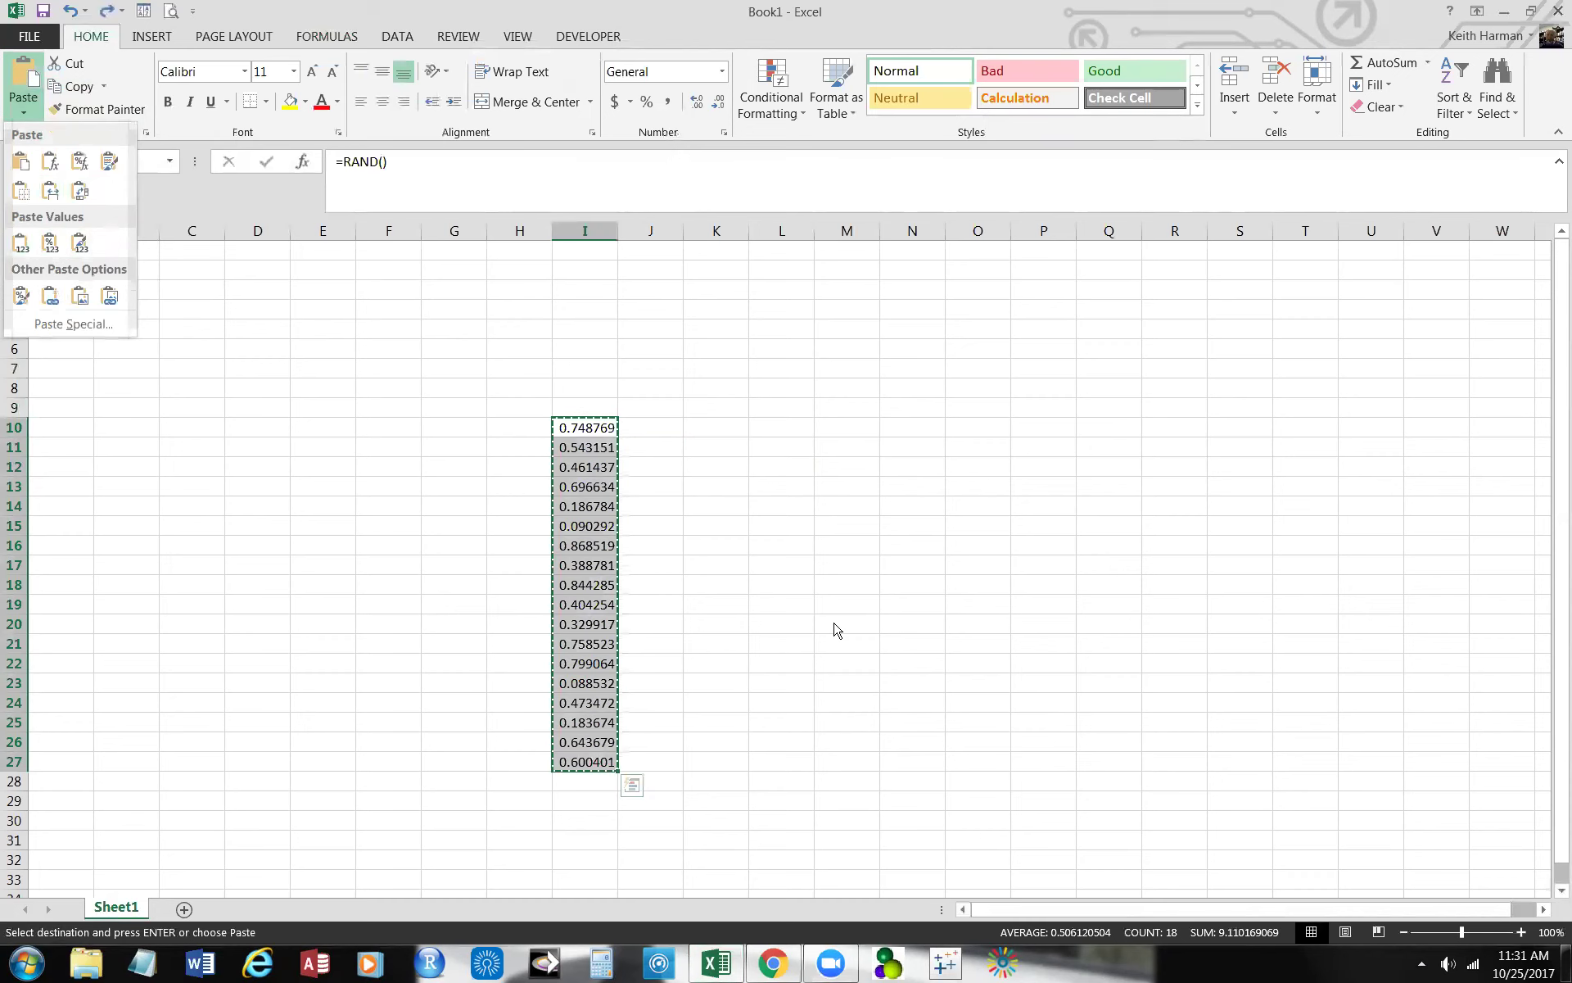
pyautogui.press('Escape')
pyautogui.click(765, 559)
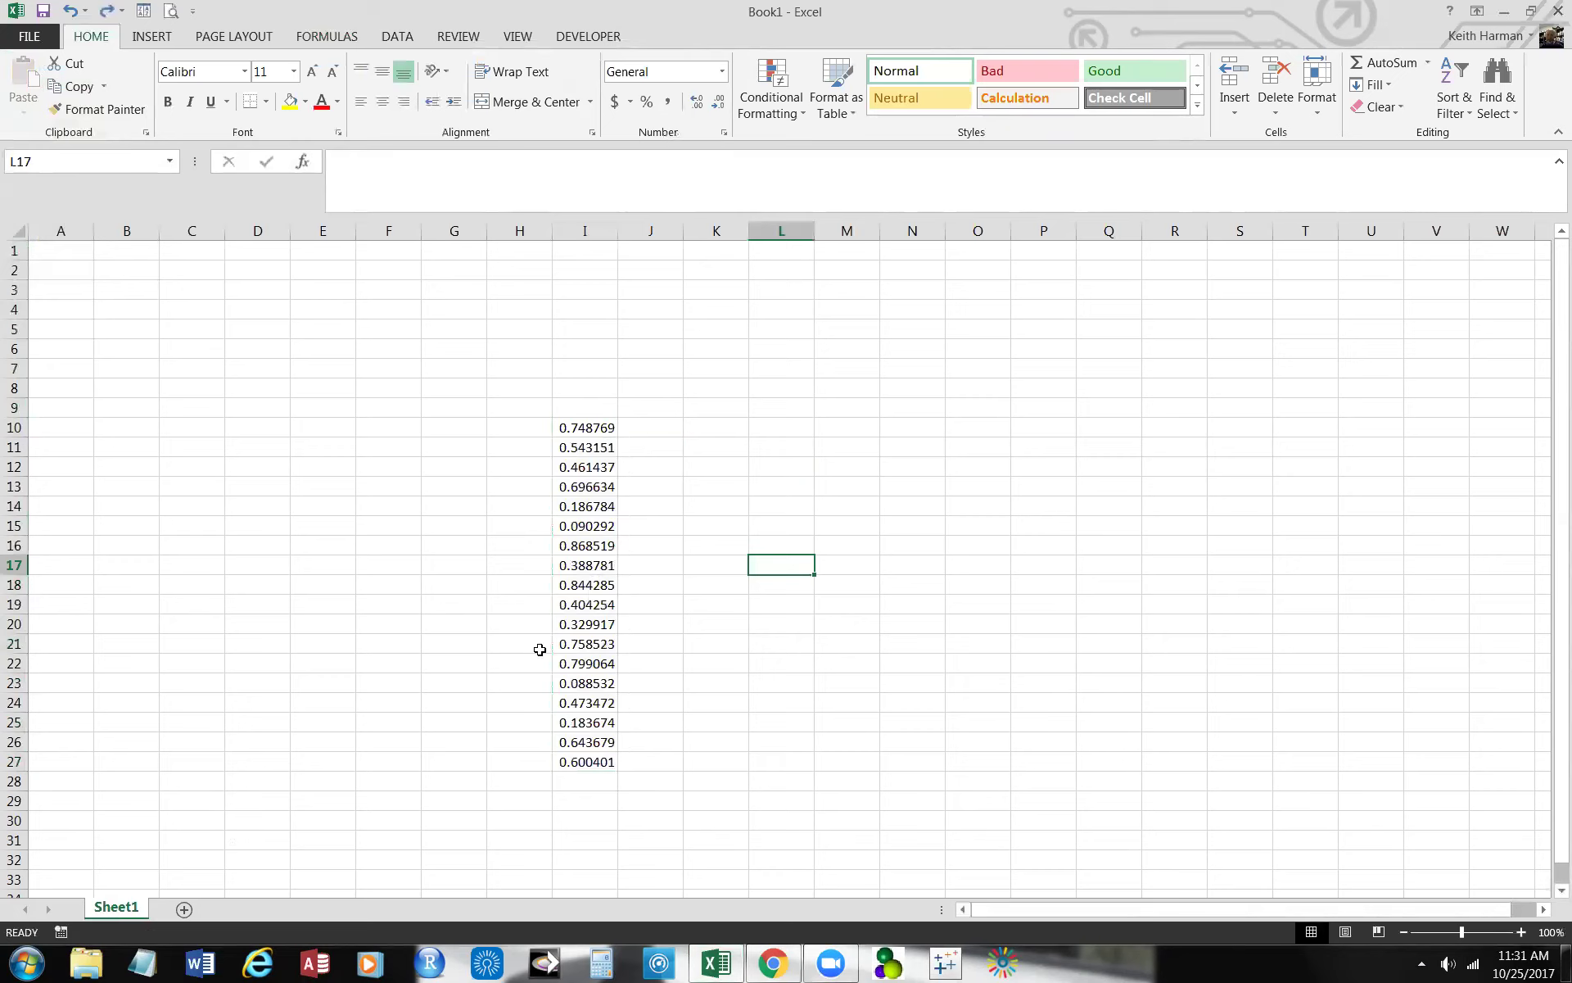
pyautogui.click(697, 432)
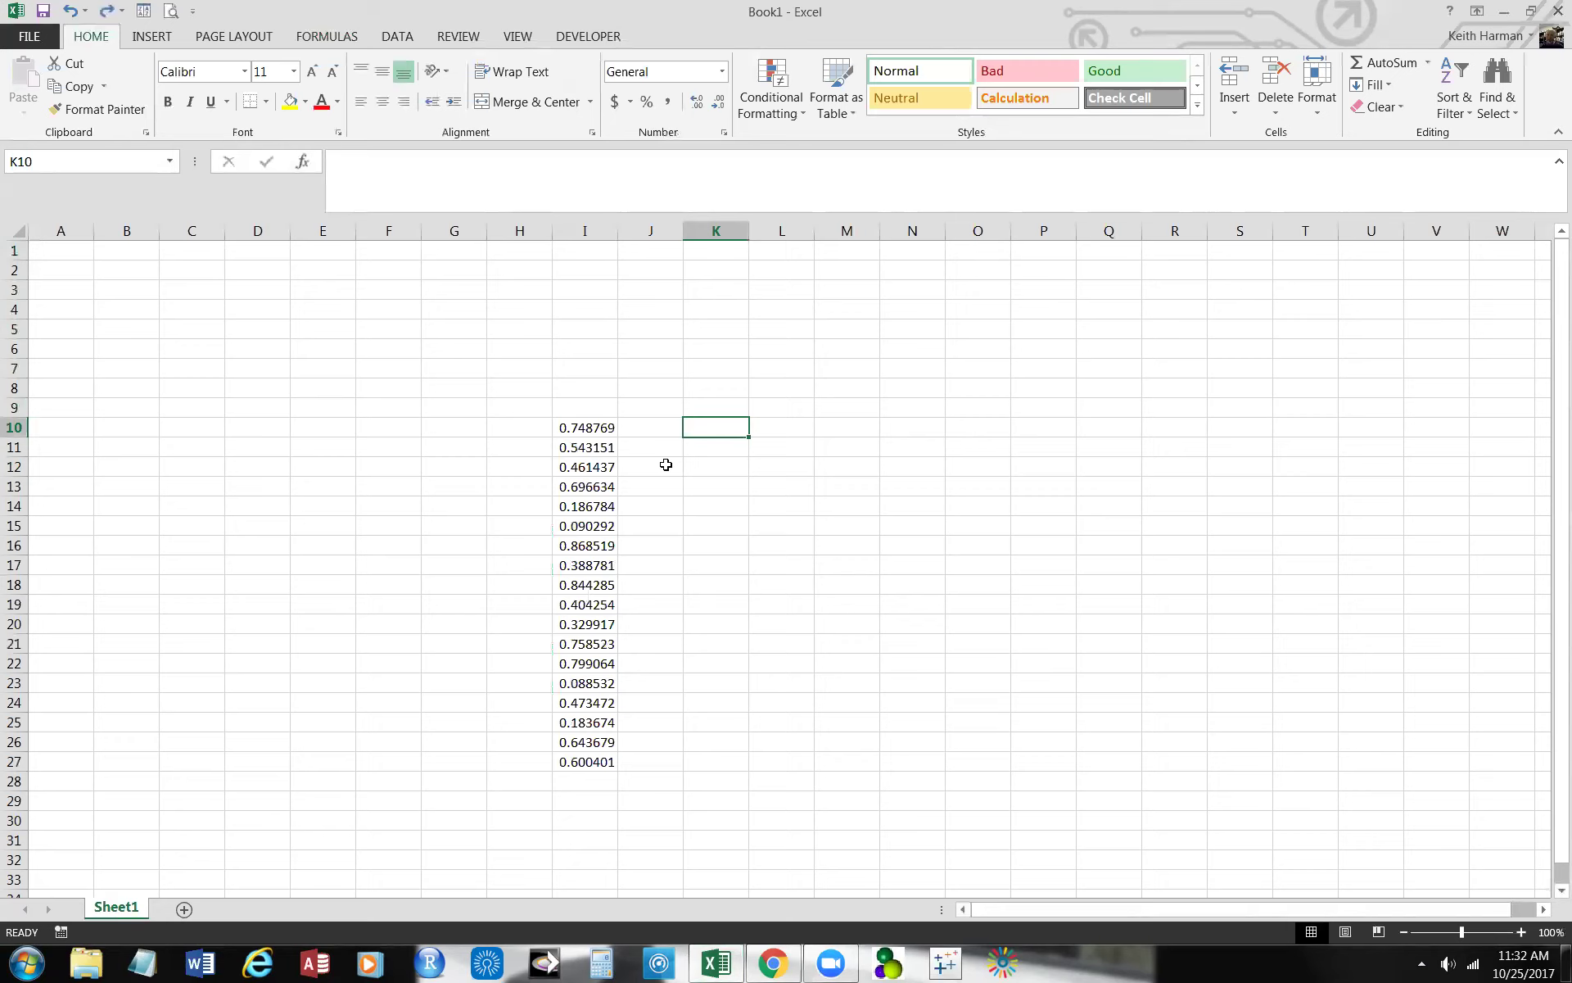
pyautogui.click(582, 434)
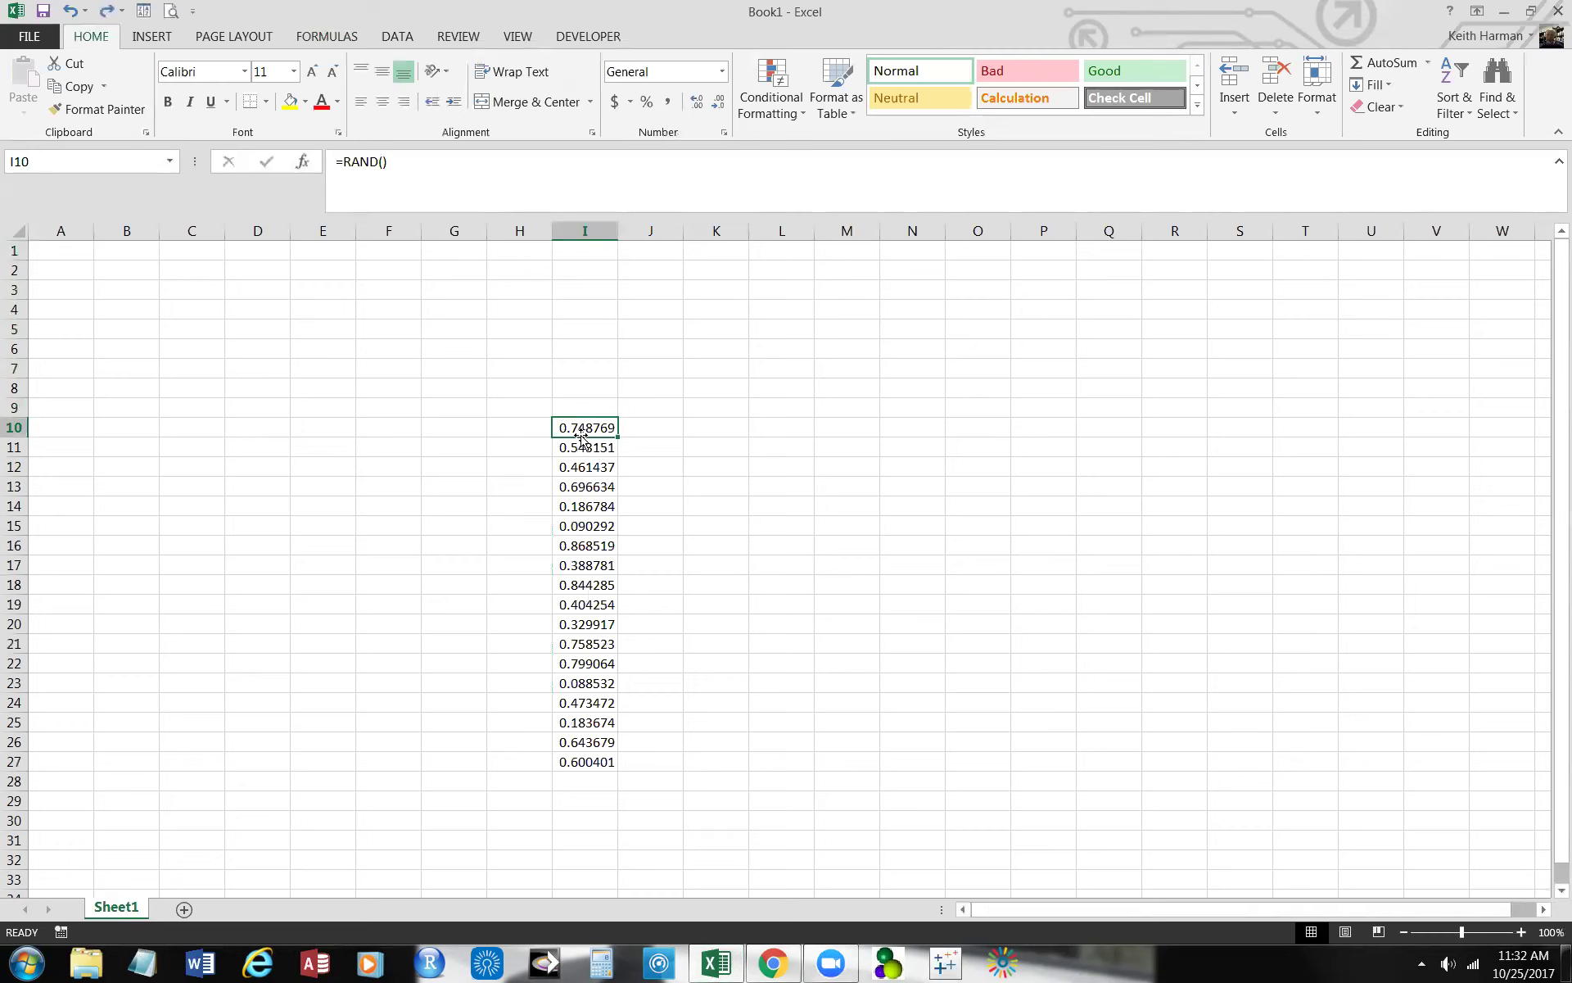
pyautogui.click(517, 424)
pyautogui.click(710, 432)
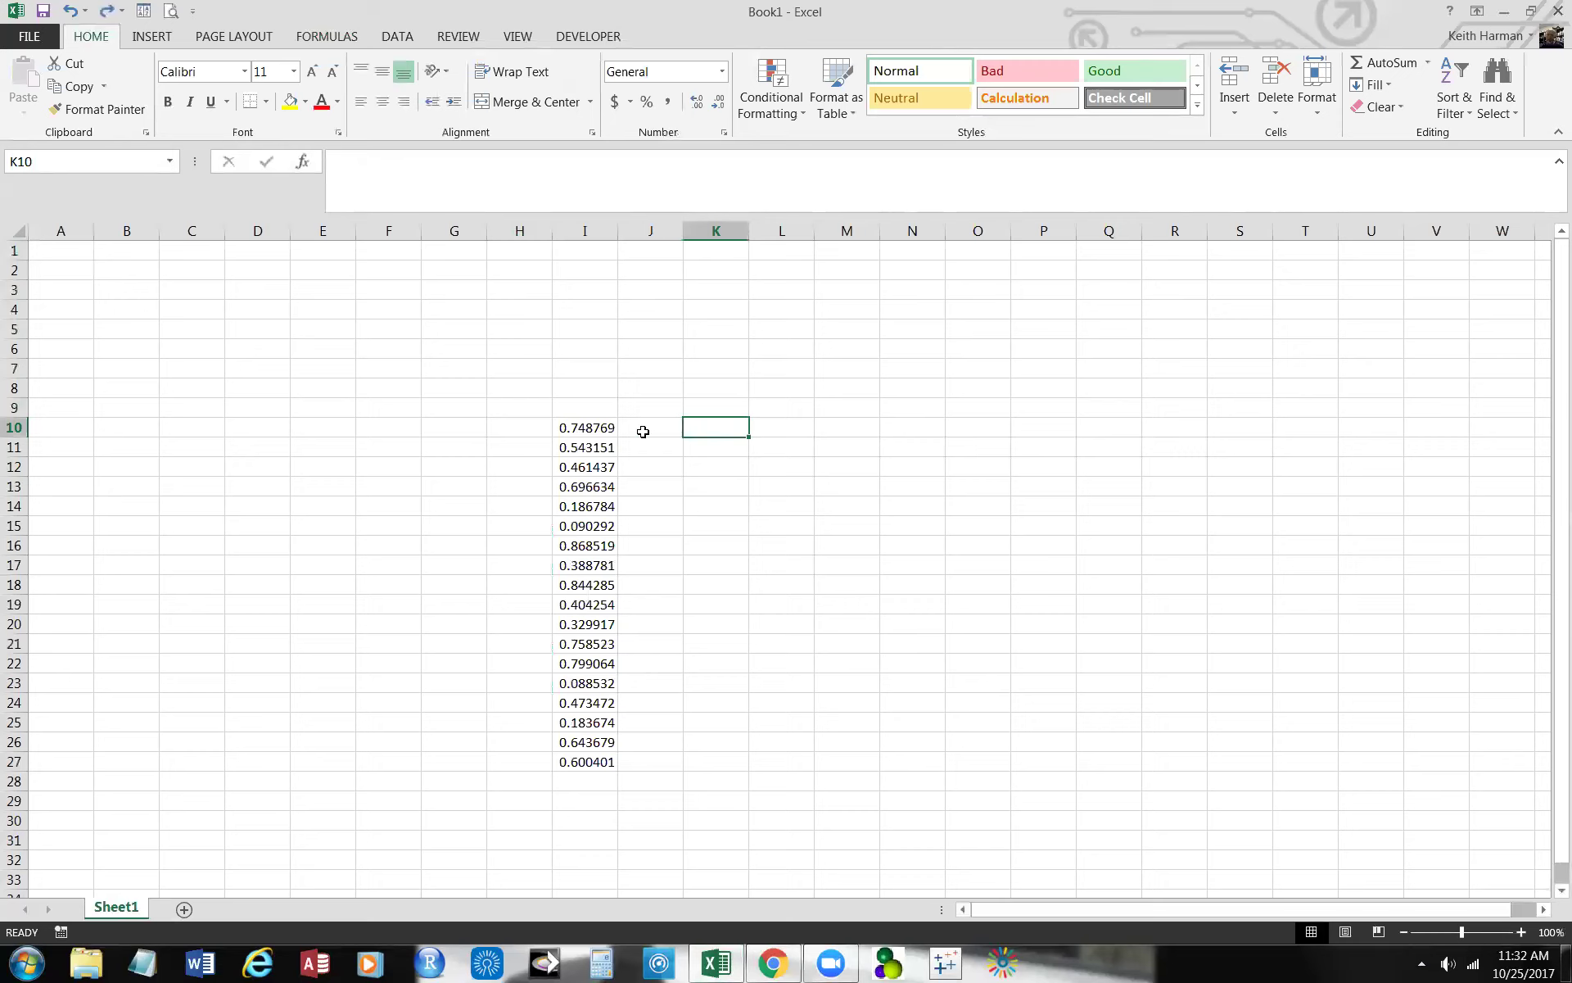
pyautogui.click(585, 426)
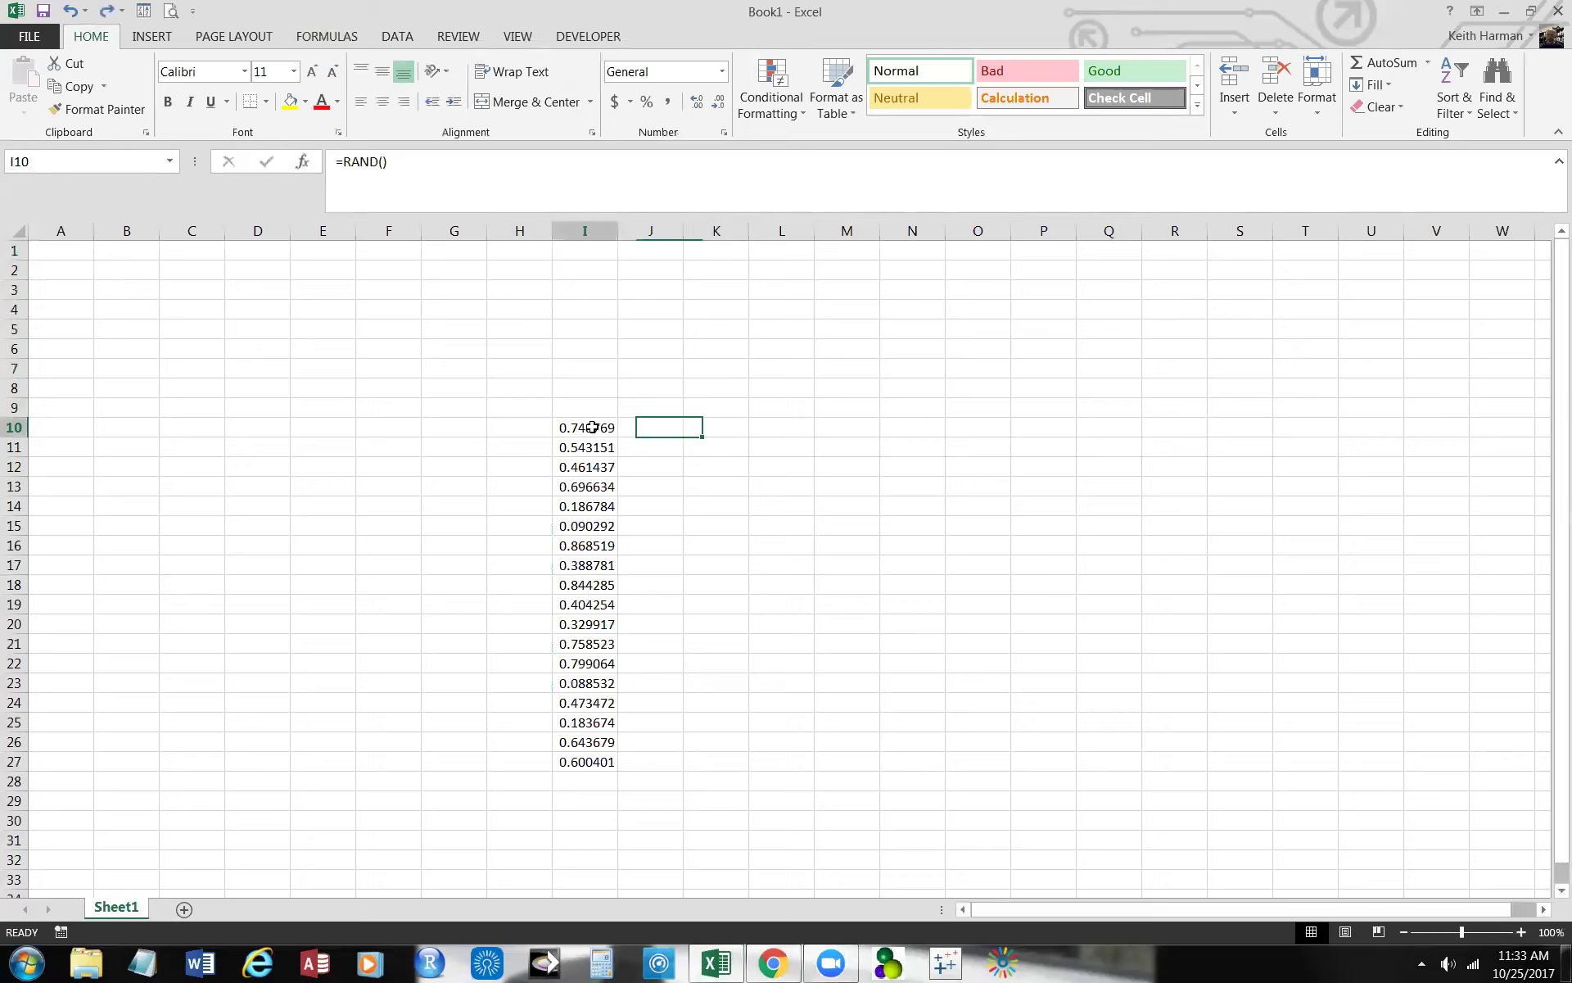
pyautogui.click(772, 384)
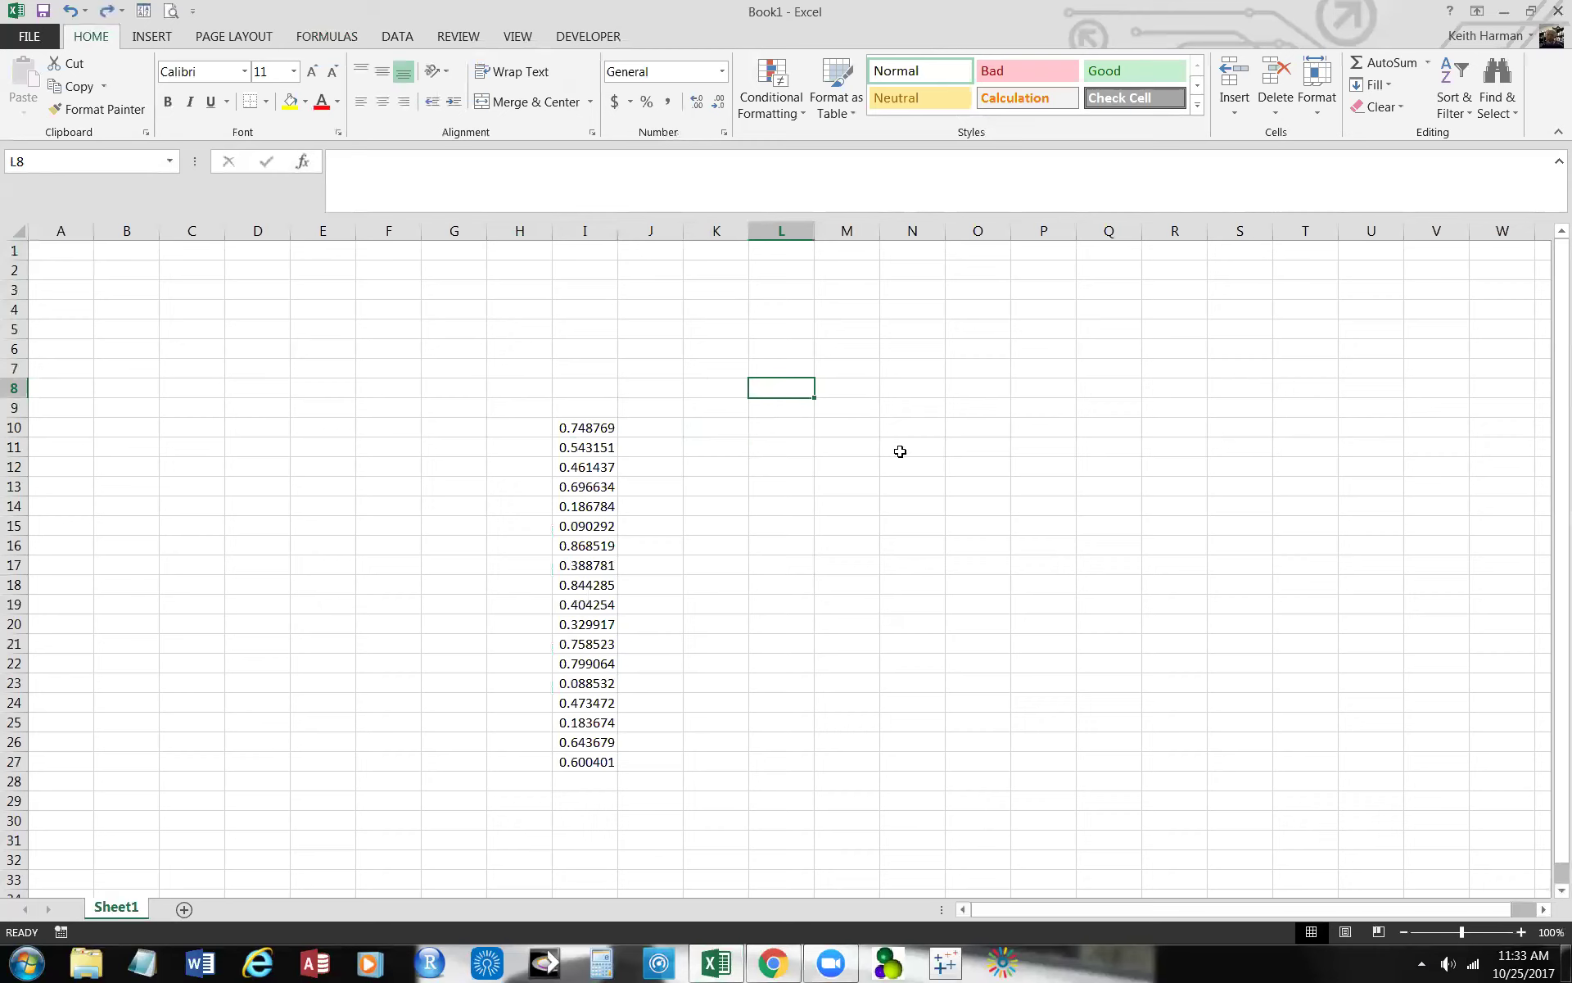
# Step: Enter =RANDBETWEEN(1,30) in cell M10 using the Function Arguments dialog, and fill it down to M32
pyautogui.click(869, 425)
pyautogui.write('=rand')
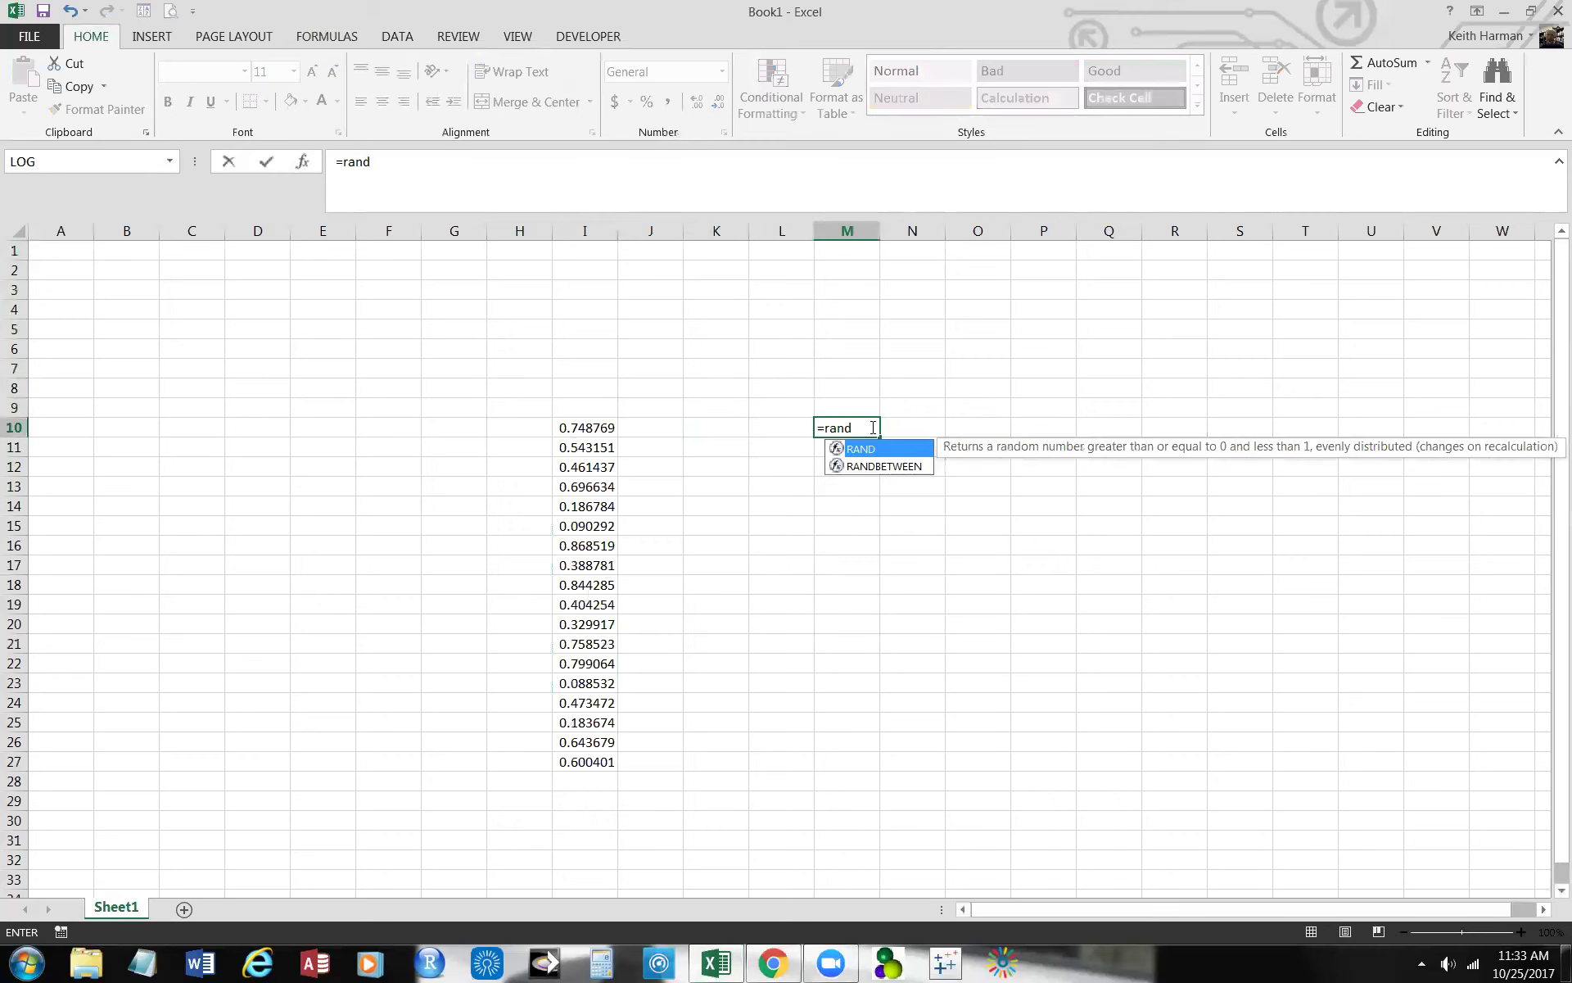
pyautogui.write('between')
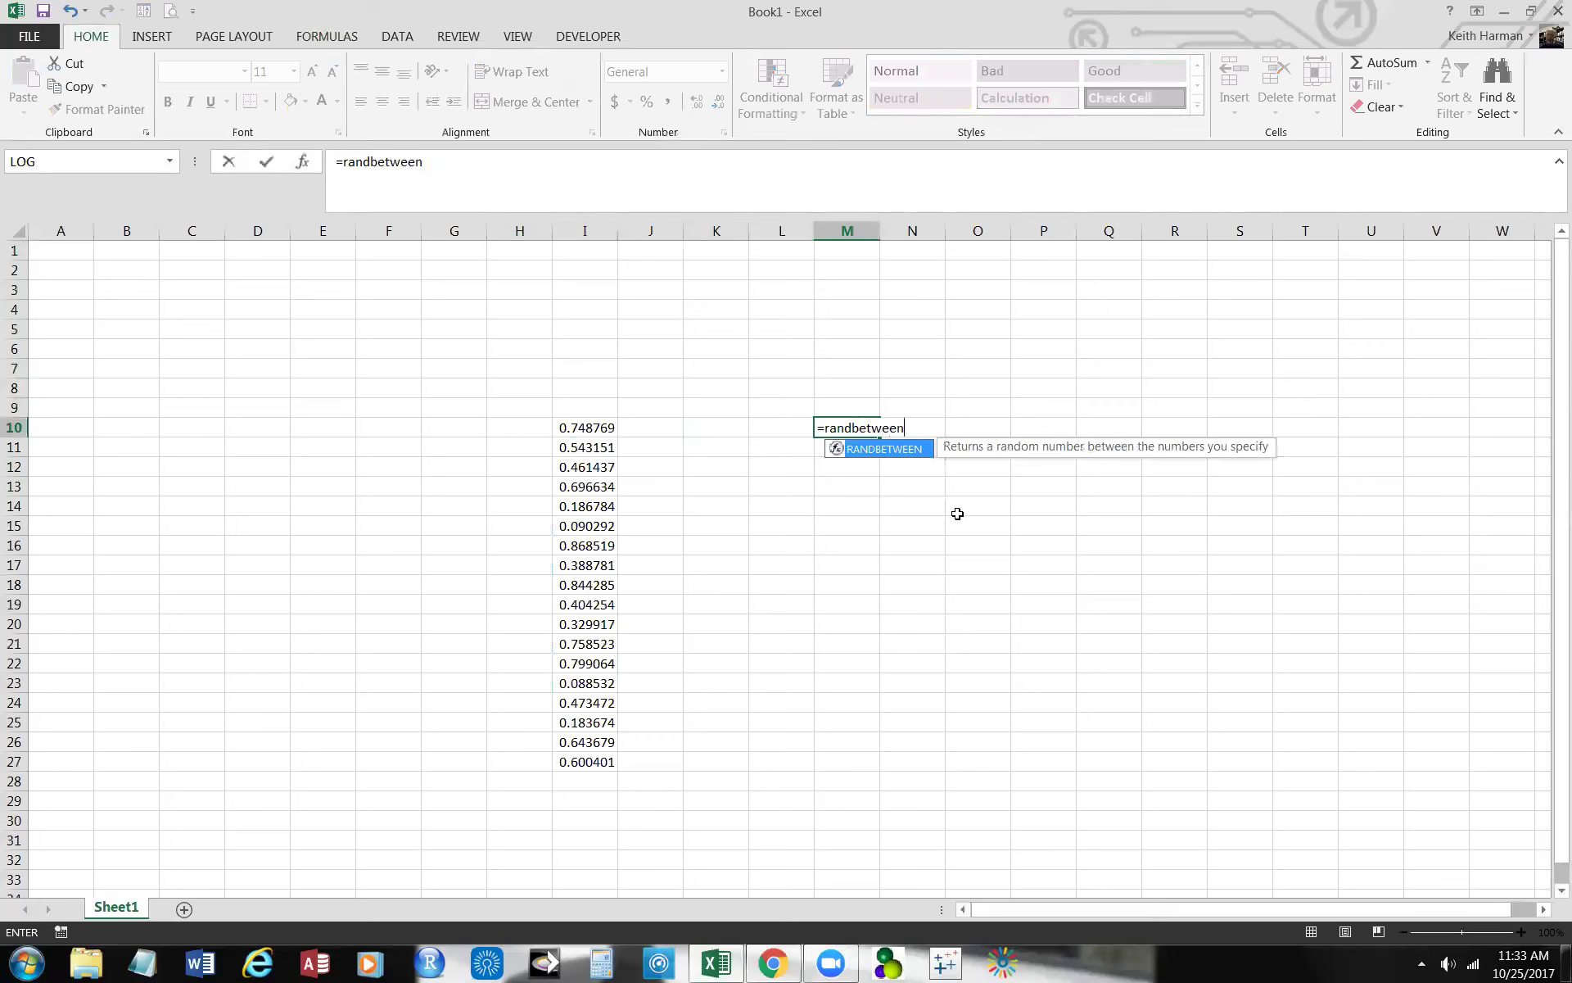
pyautogui.write('(')
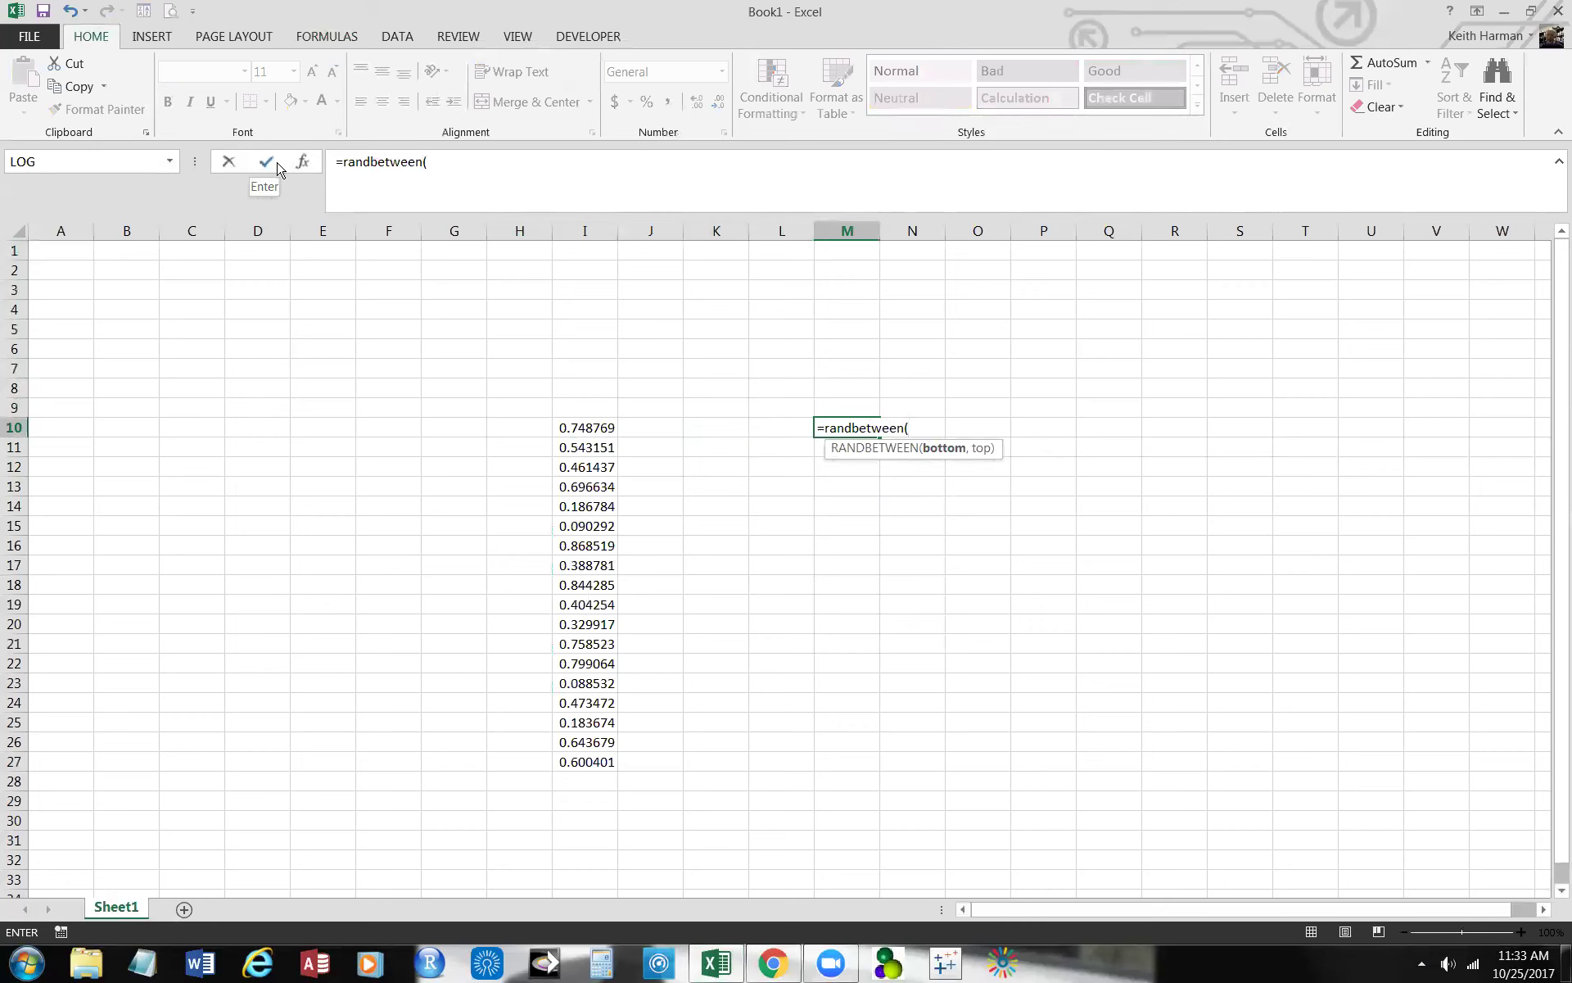
pyautogui.click(302, 161)
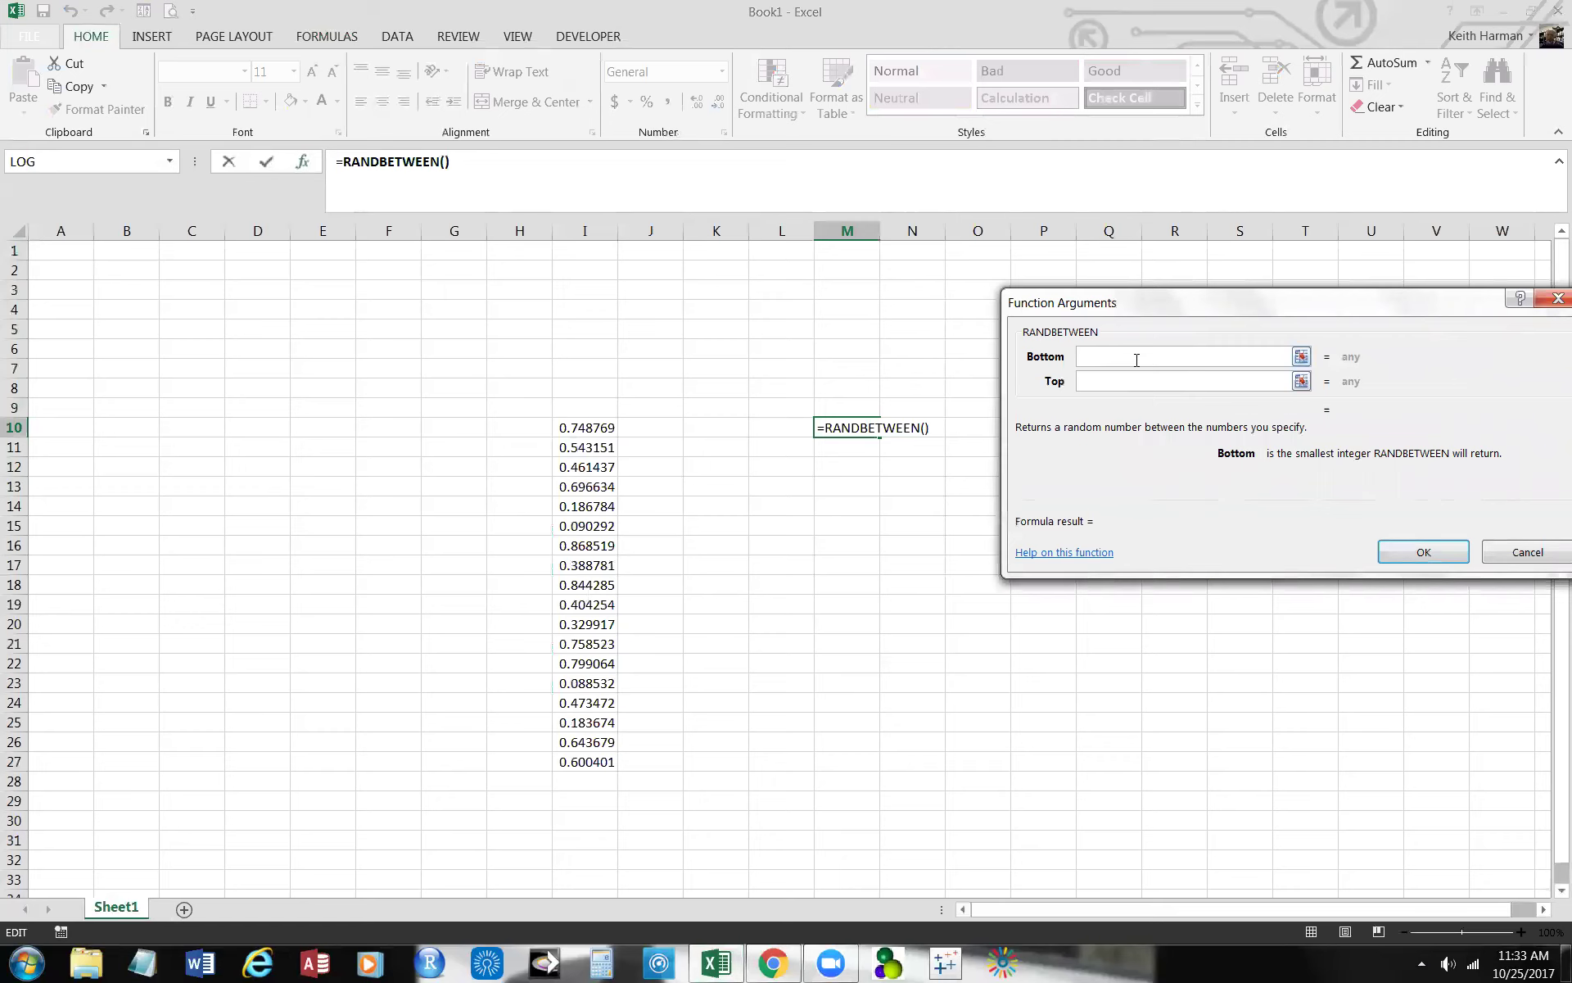
pyautogui.write('1')
pyautogui.click(1118, 380)
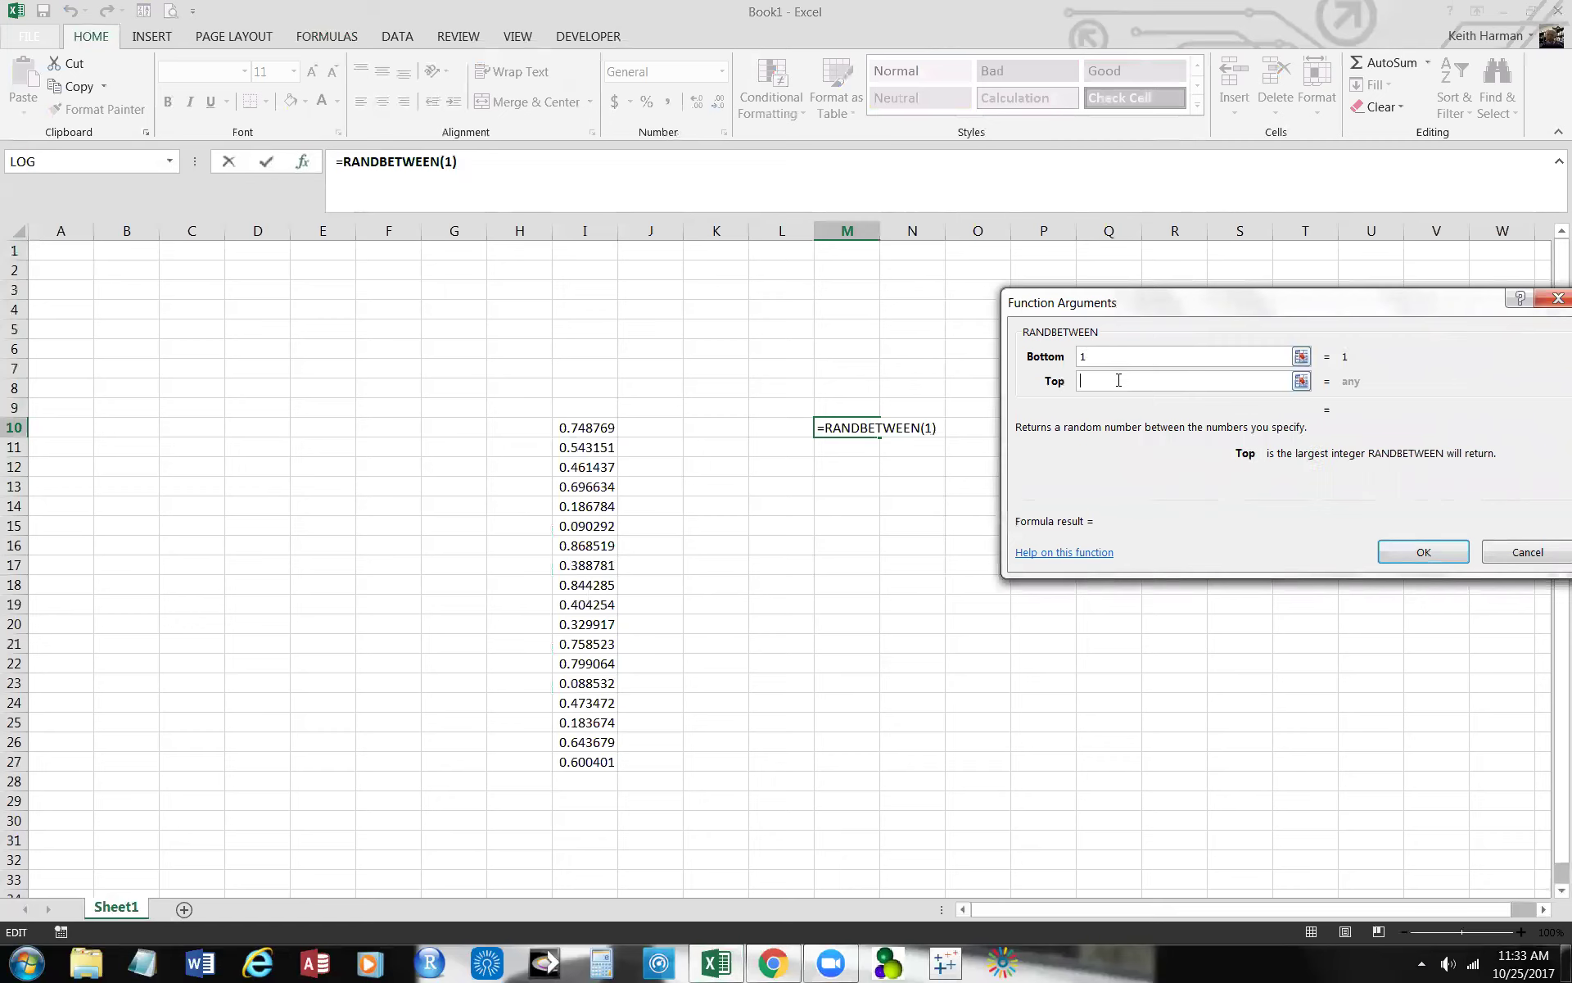
pyautogui.write('30')
pyautogui.click(1408, 556)
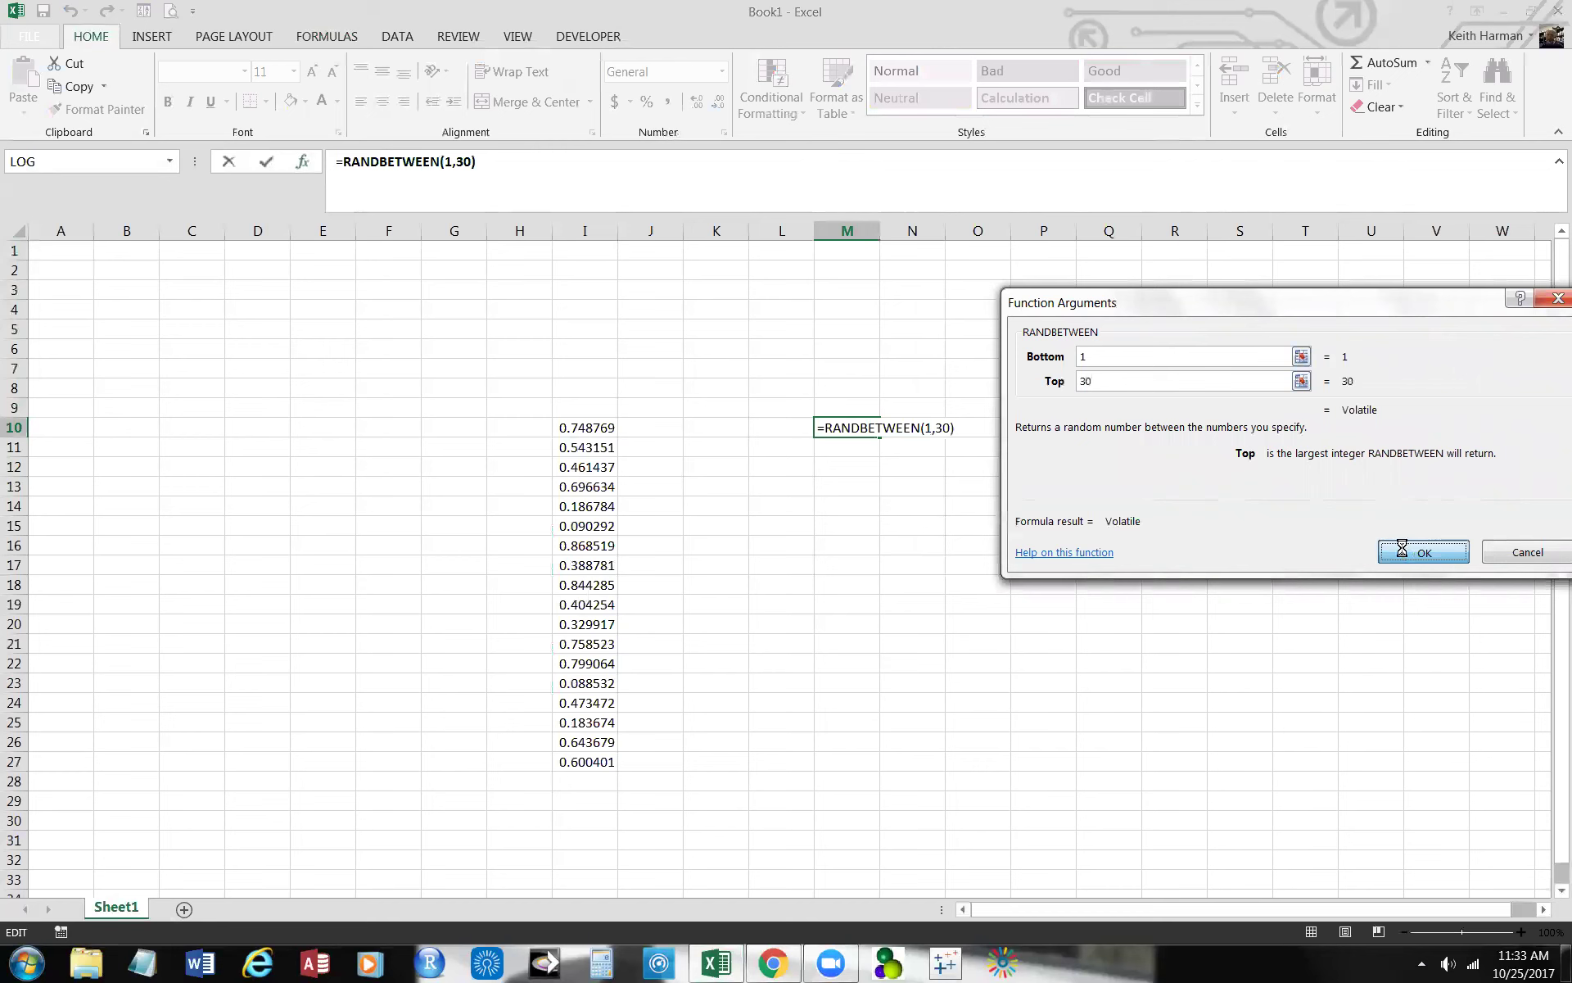
pyautogui.moveTo(879, 434); pyautogui.dragTo(871, 872)
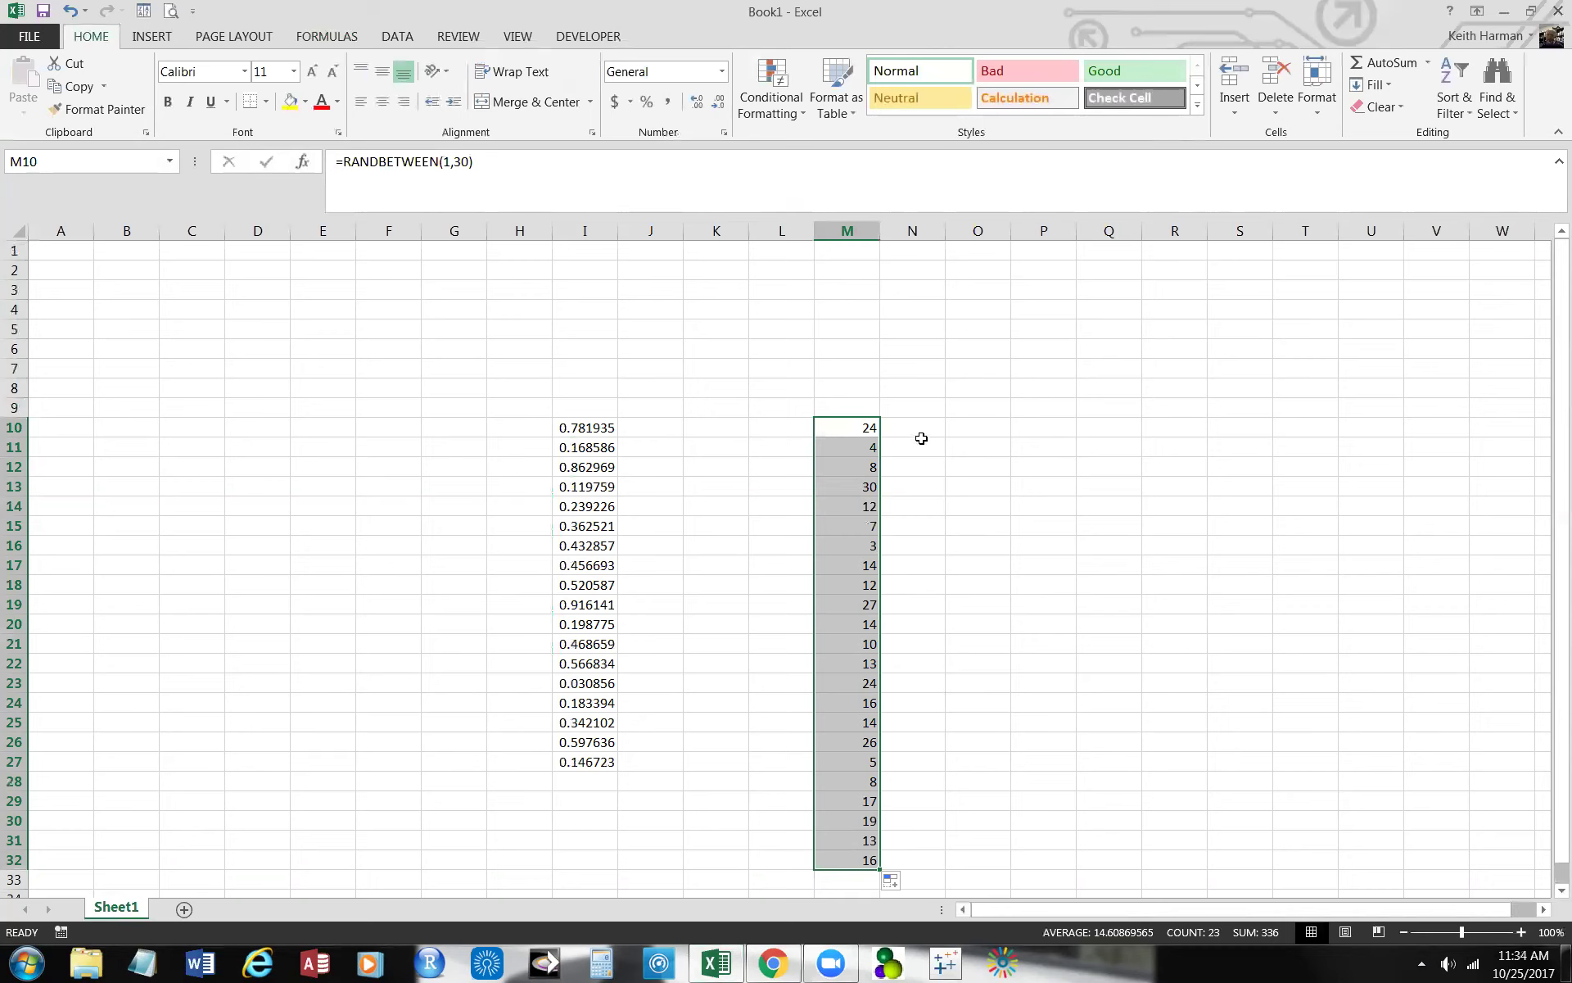
# Step: Examine the RANDBETWEEN formulas and repeated random integers in M10:M32
pyautogui.click(831, 612)
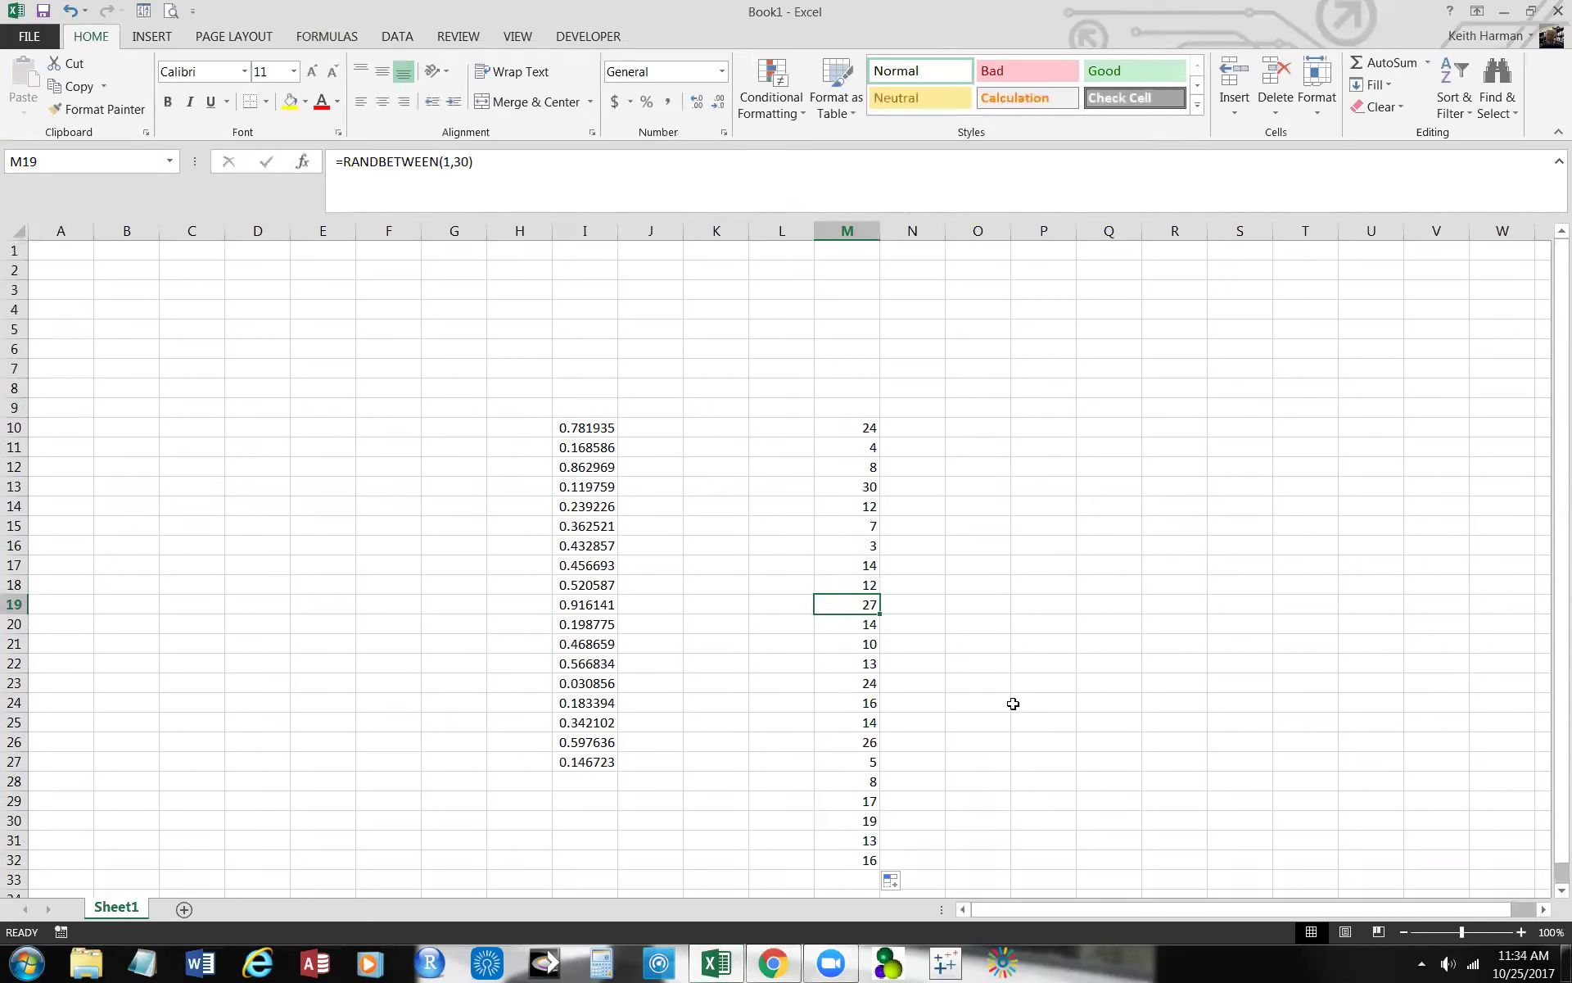
pyautogui.click(971, 583)
pyautogui.click(832, 429)
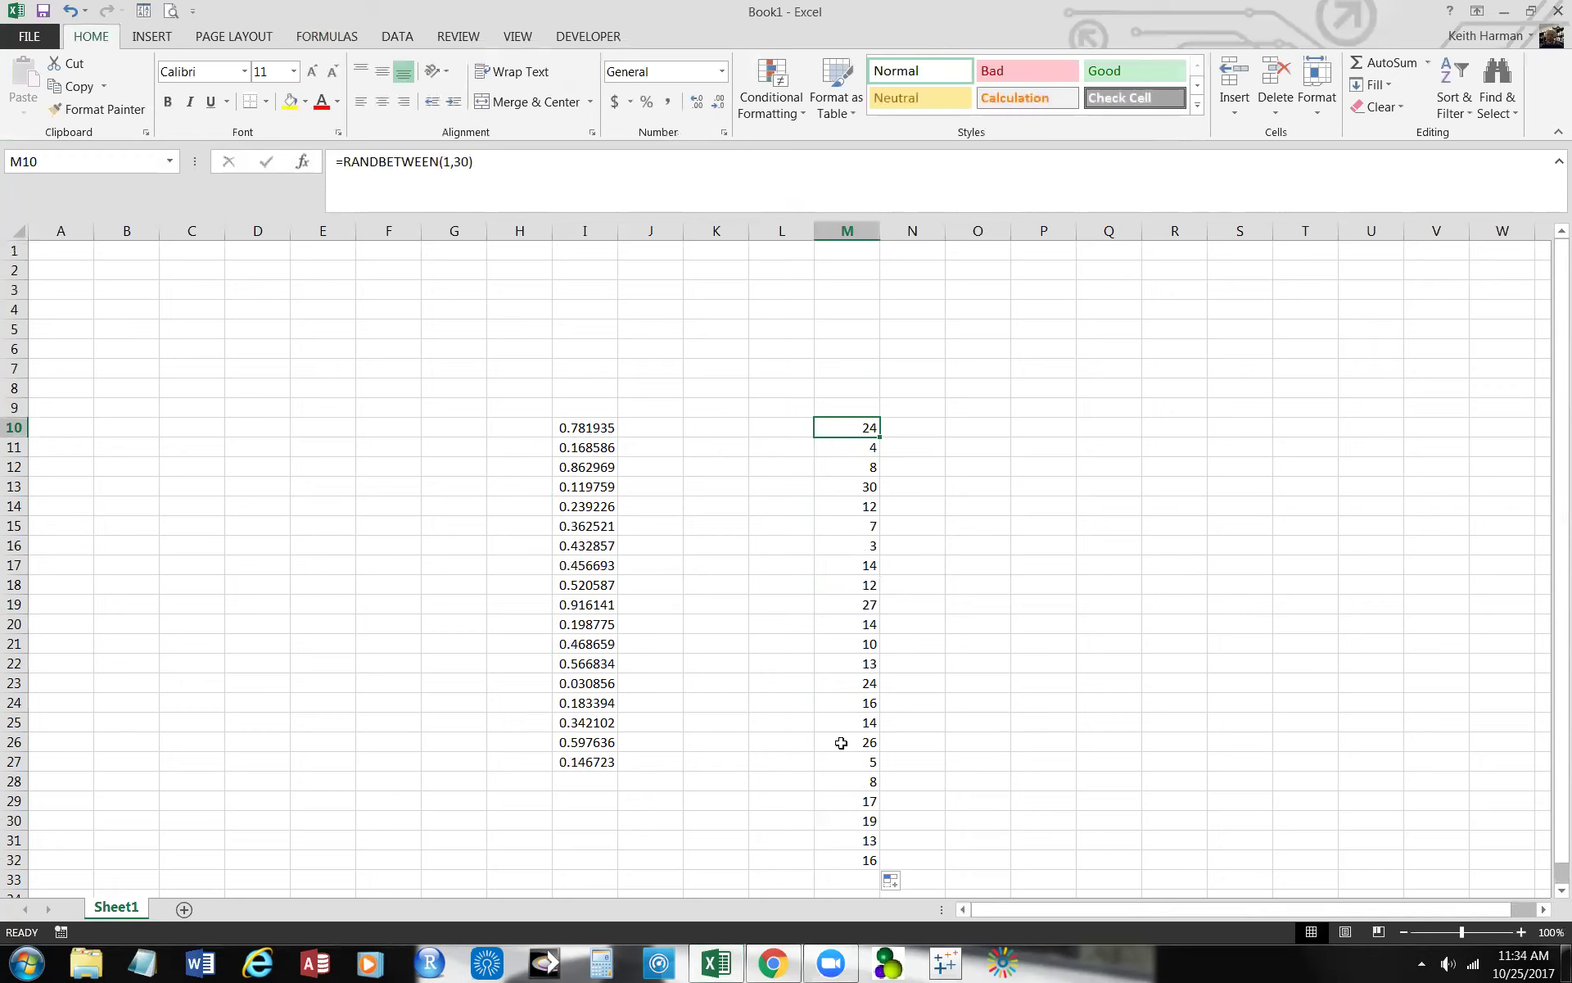
pyautogui.click(839, 687)
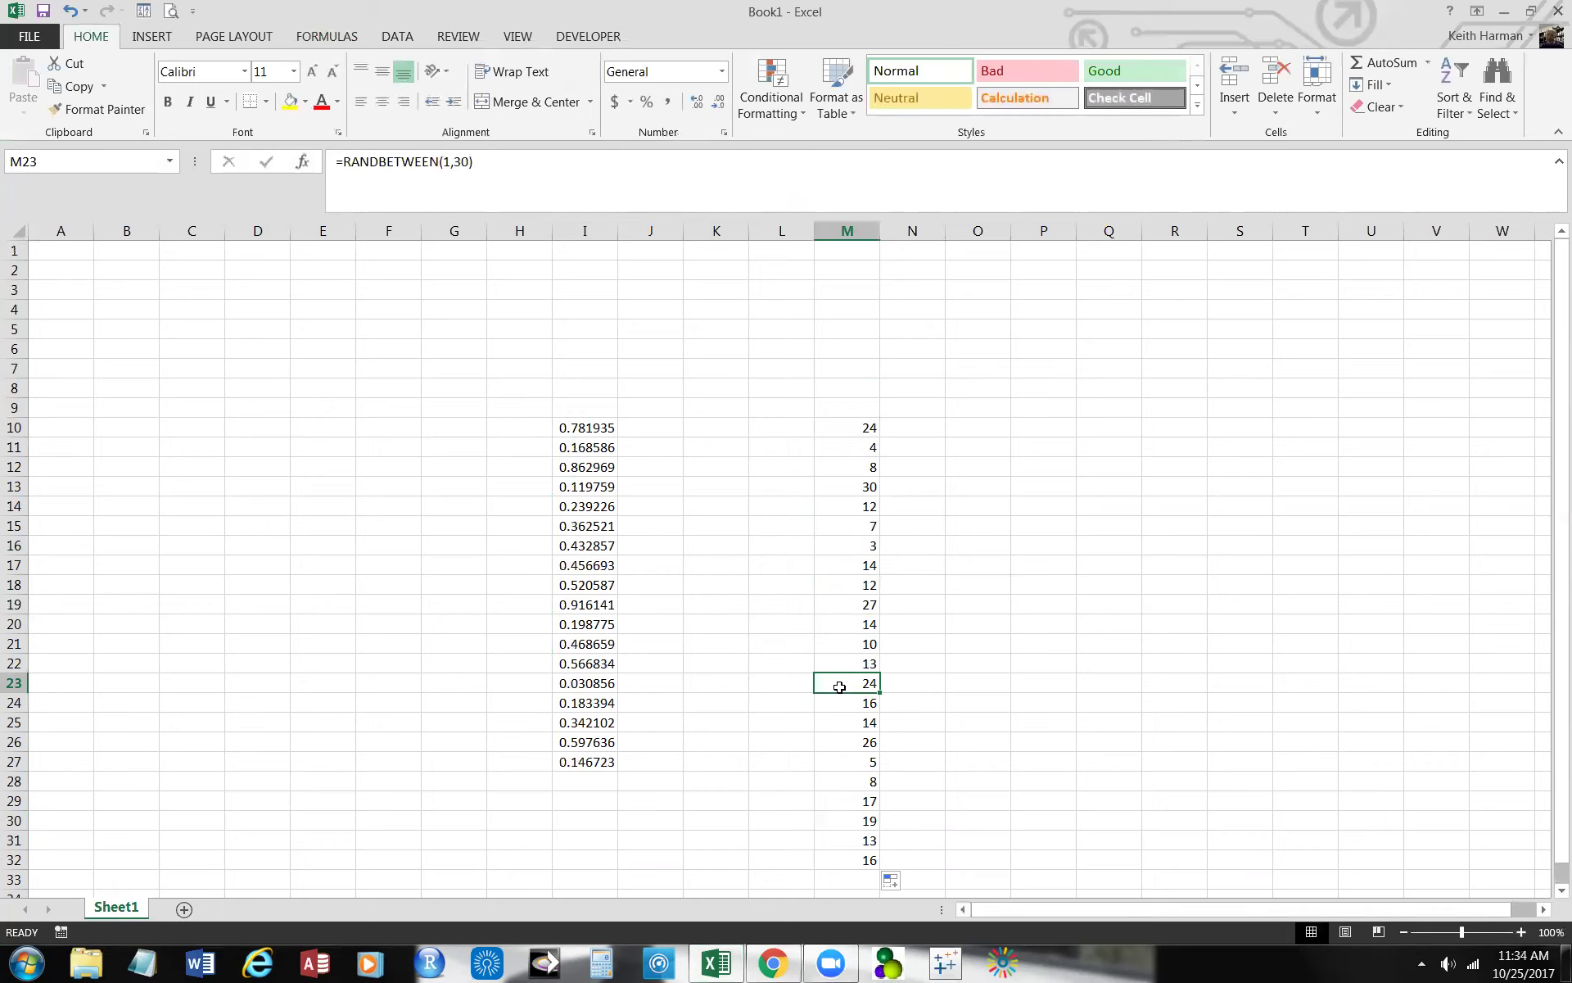
pyautogui.scroll(-1, 827, 716)
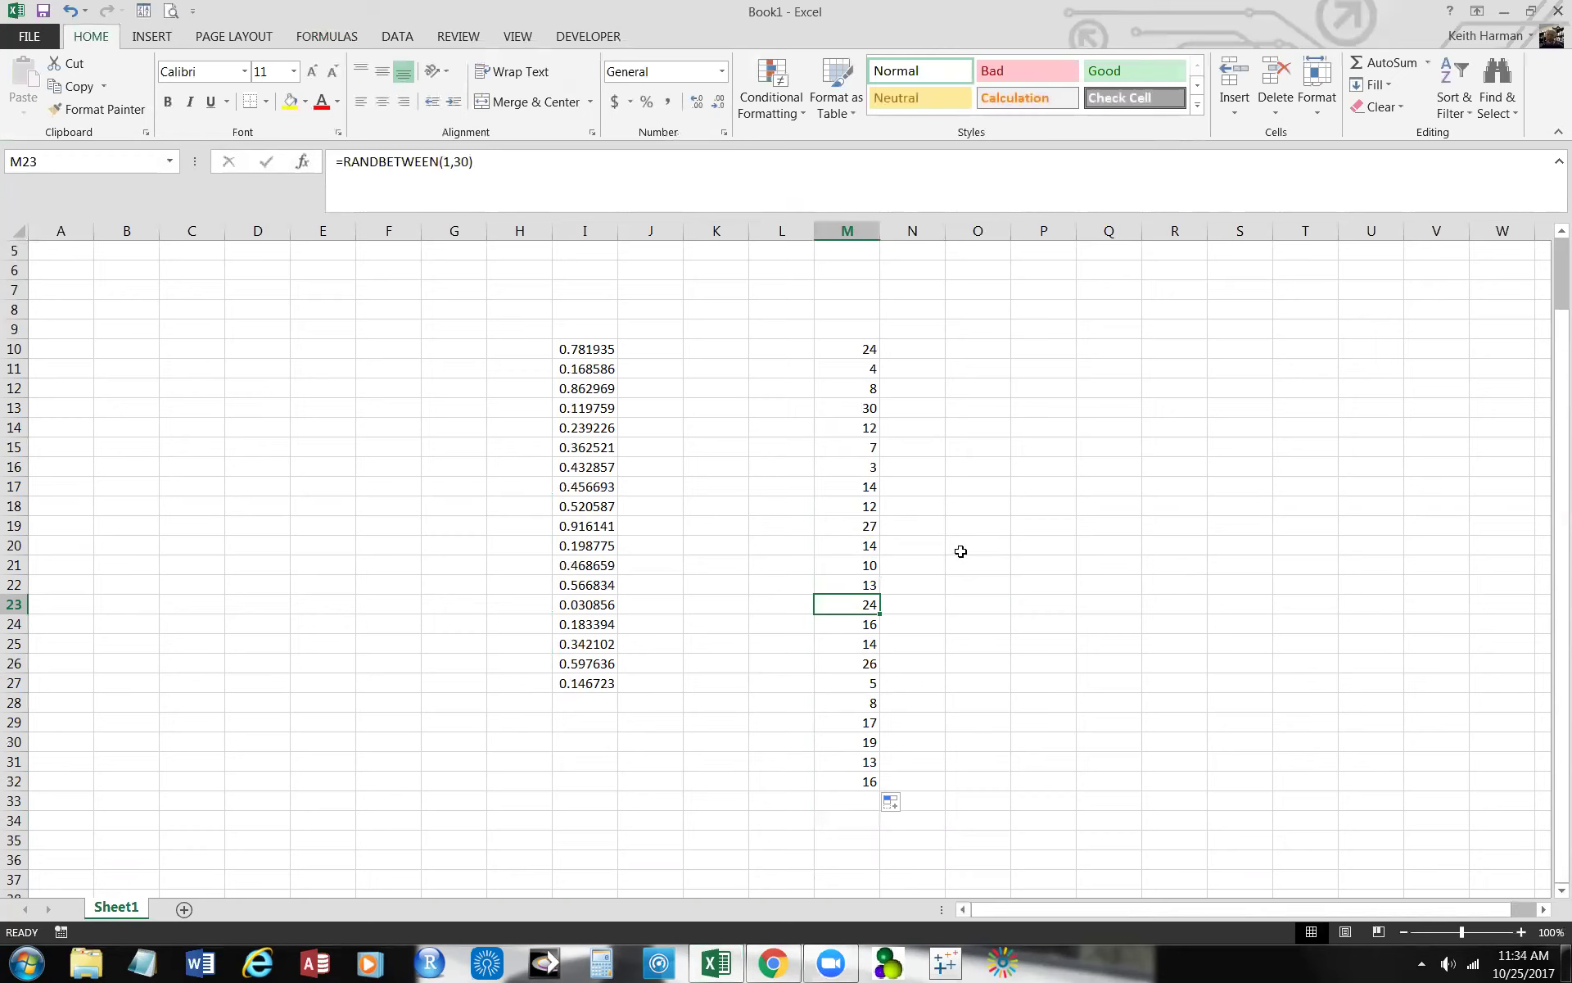
pyautogui.click(868, 546)
pyautogui.click(906, 357)
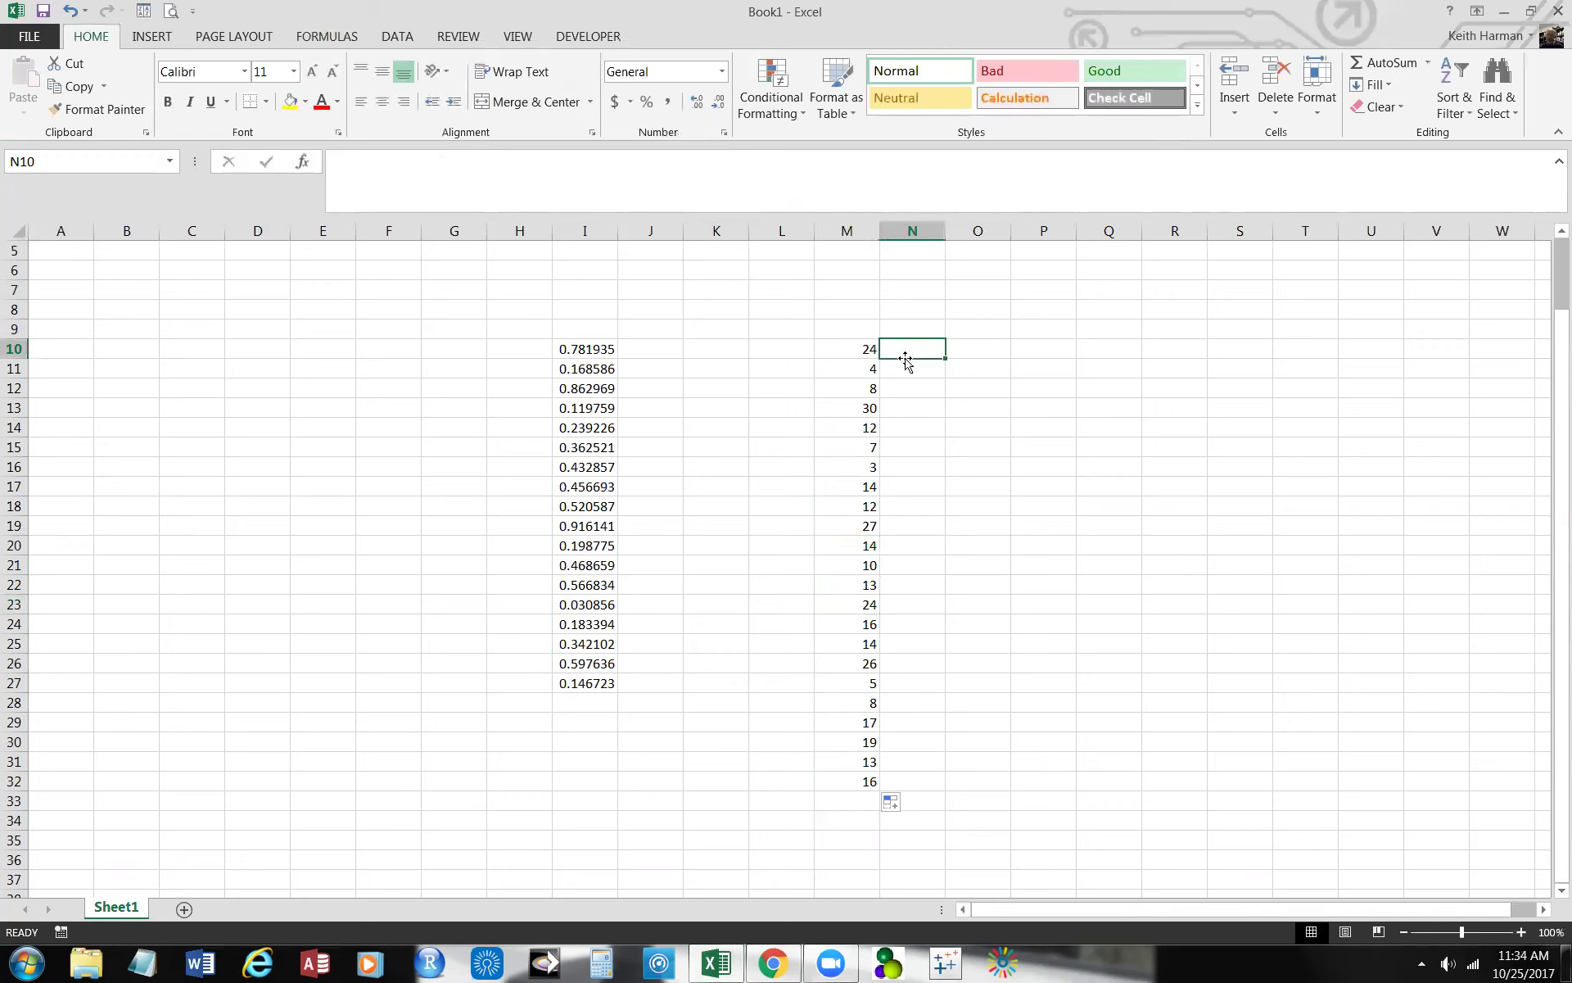
pyautogui.click(828, 350)
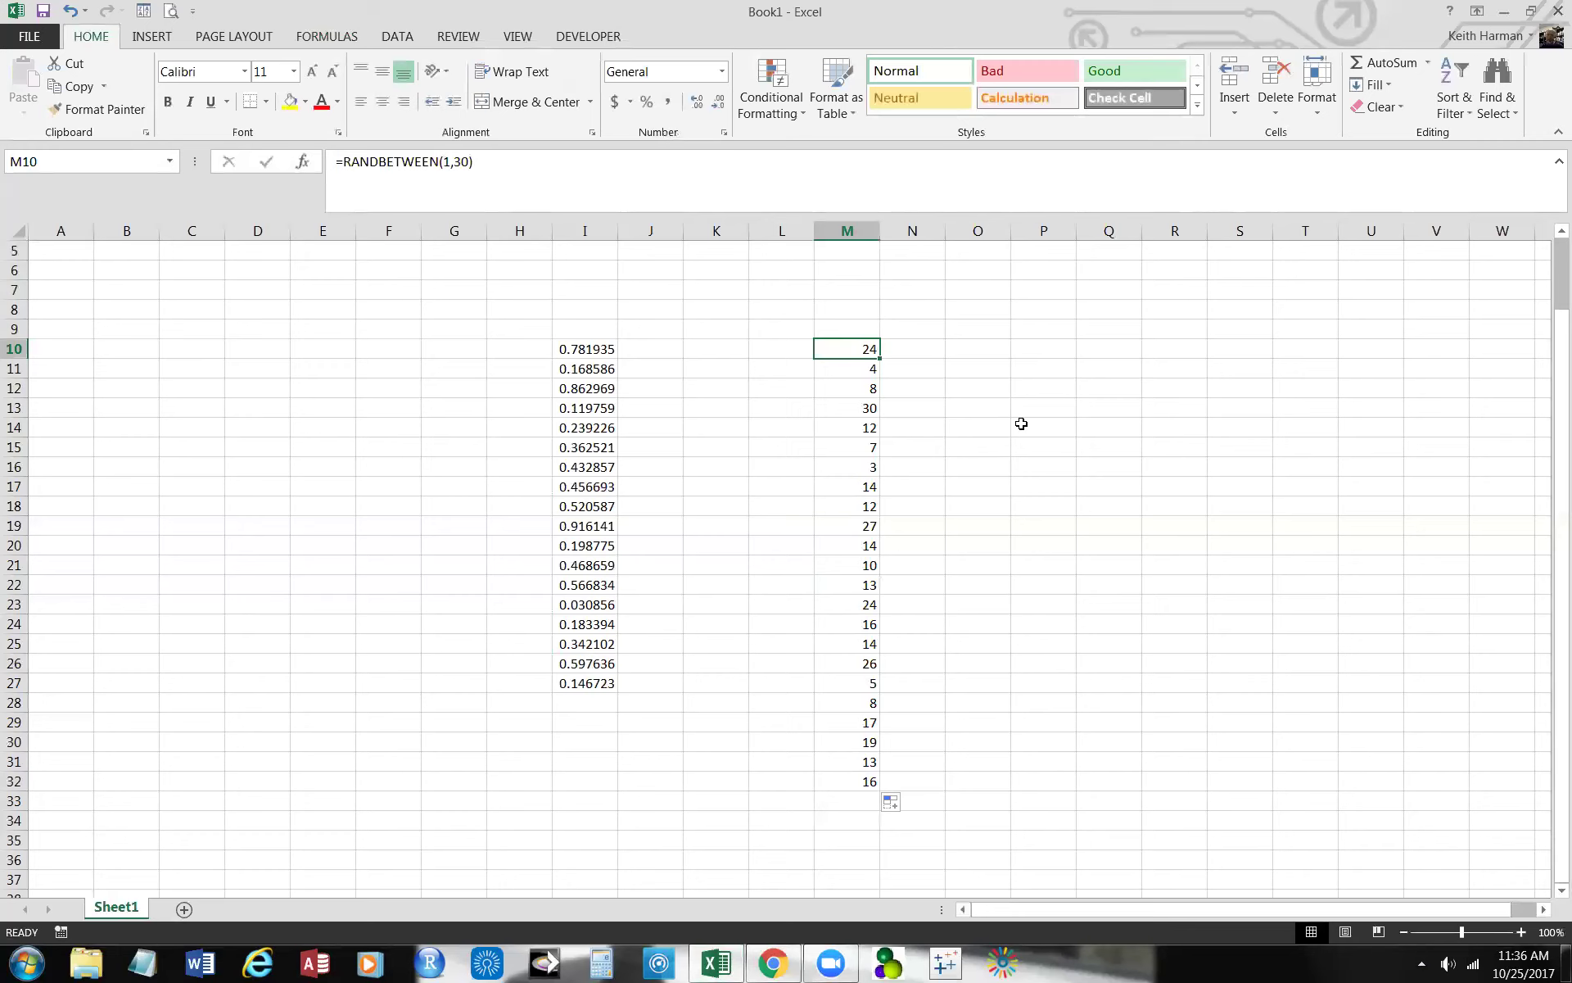
# Step: View the NORM.INV arguments in the Function Arguments dialog for cell O10, and cancel the formula without entering it
pyautogui.click(980, 382)
pyautogui.click(884, 347)
pyautogui.click(854, 345)
pyautogui.click(1002, 404)
pyautogui.click(1010, 351)
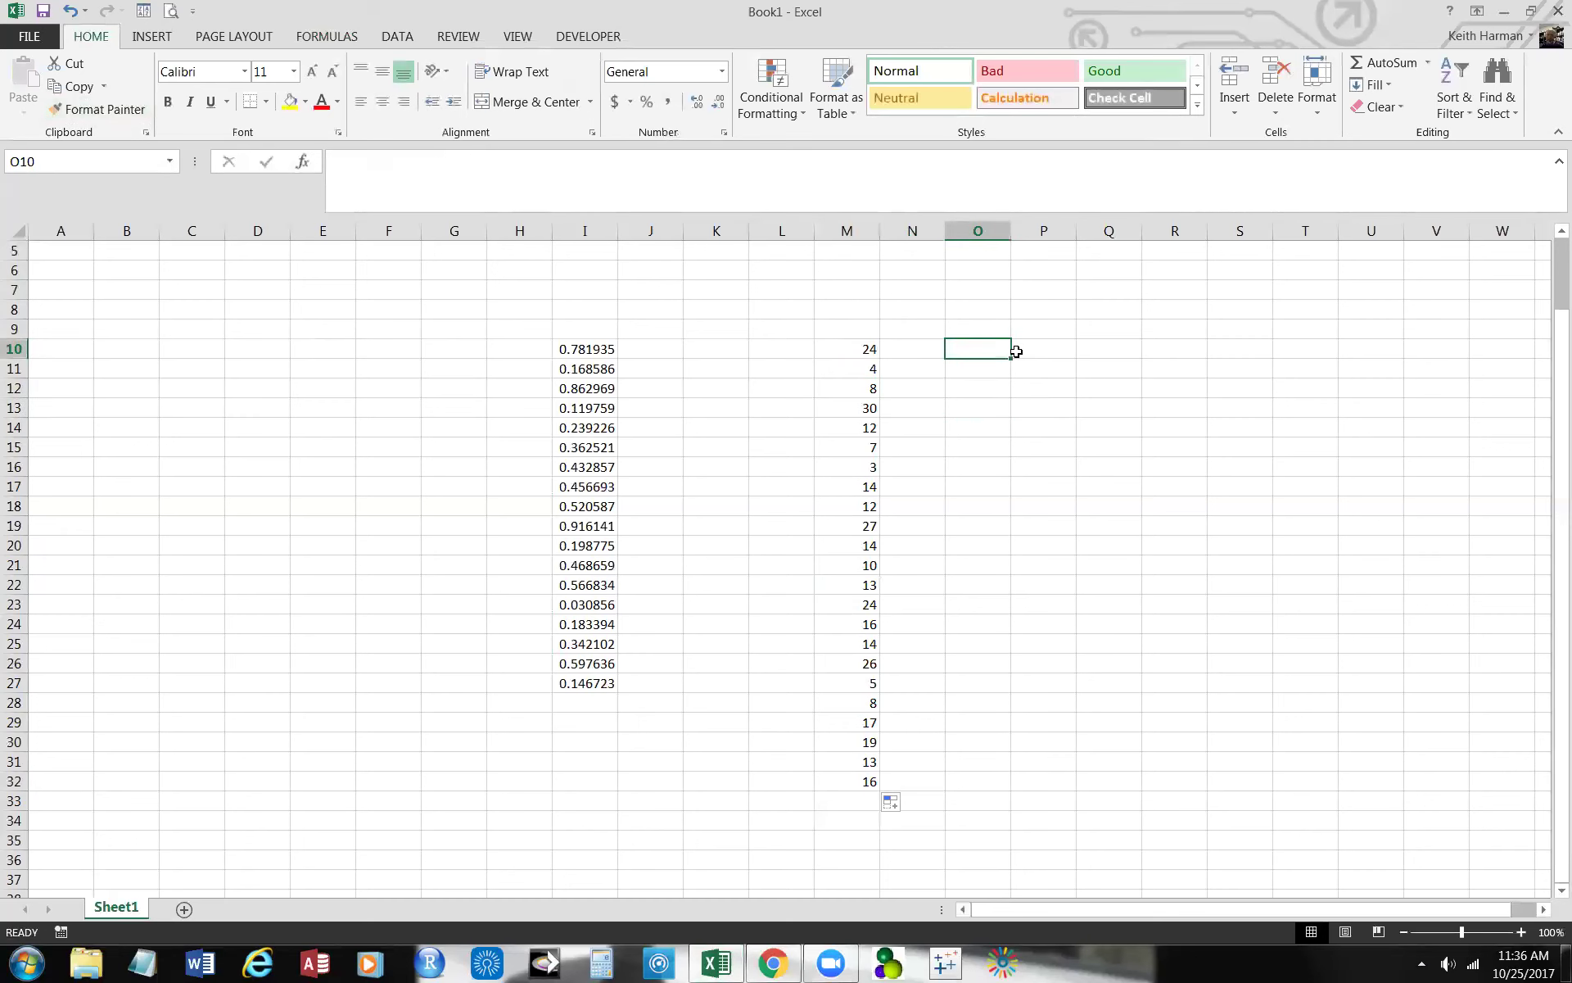
pyautogui.write('norm')
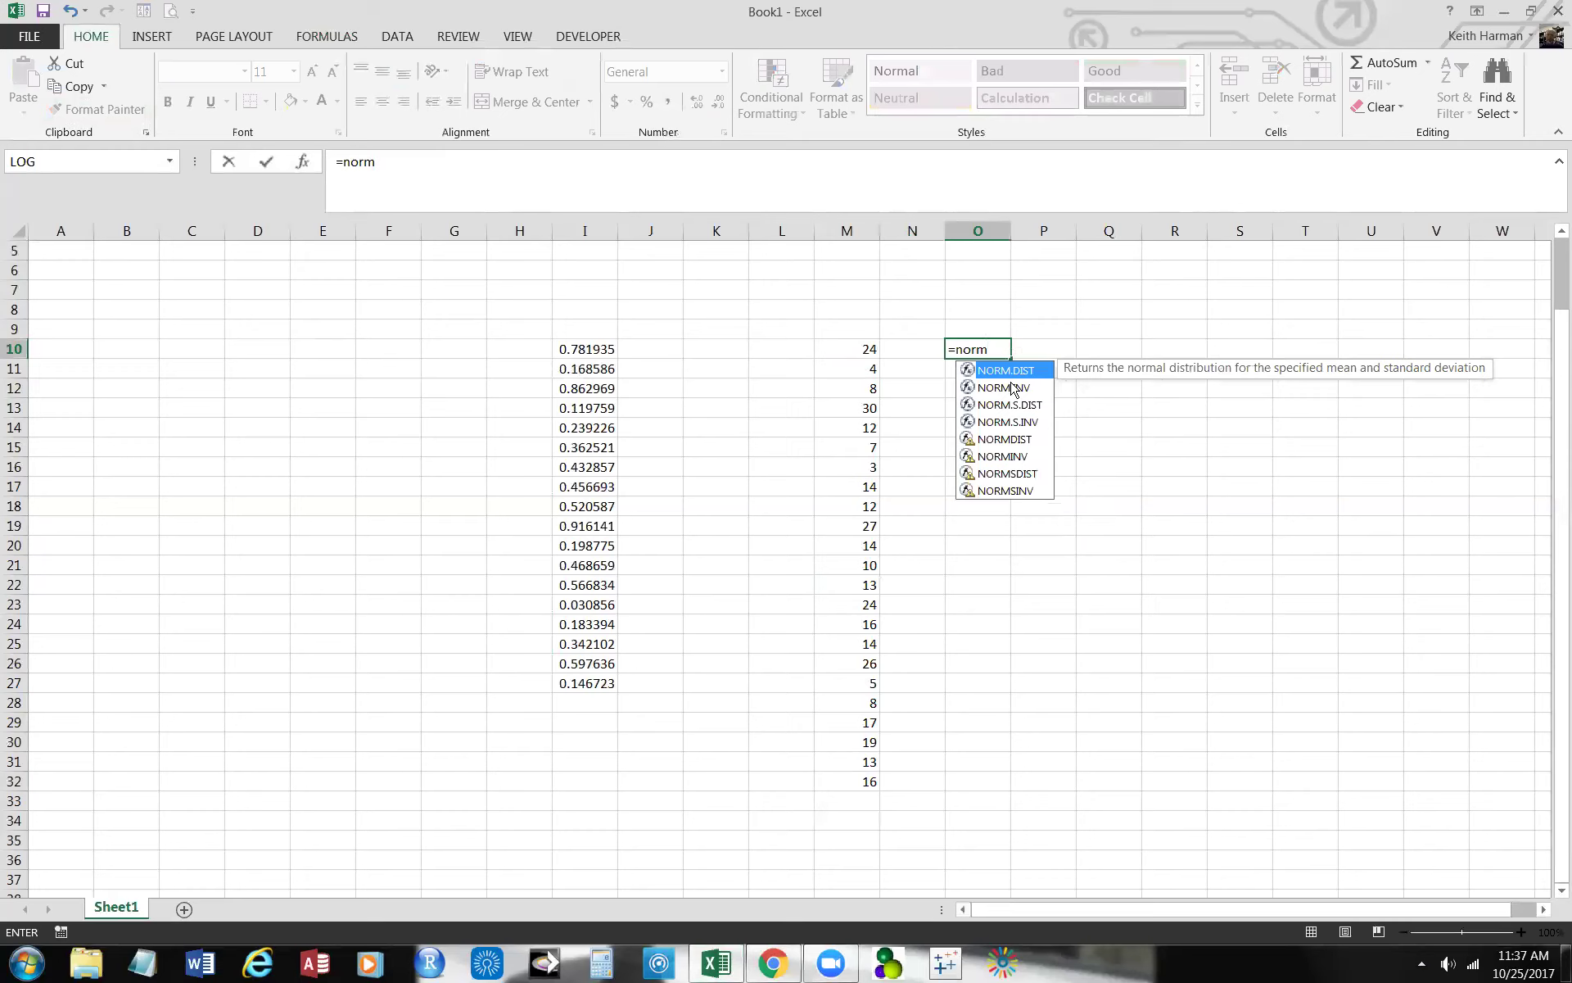
pyautogui.doubleClick(1013, 388)
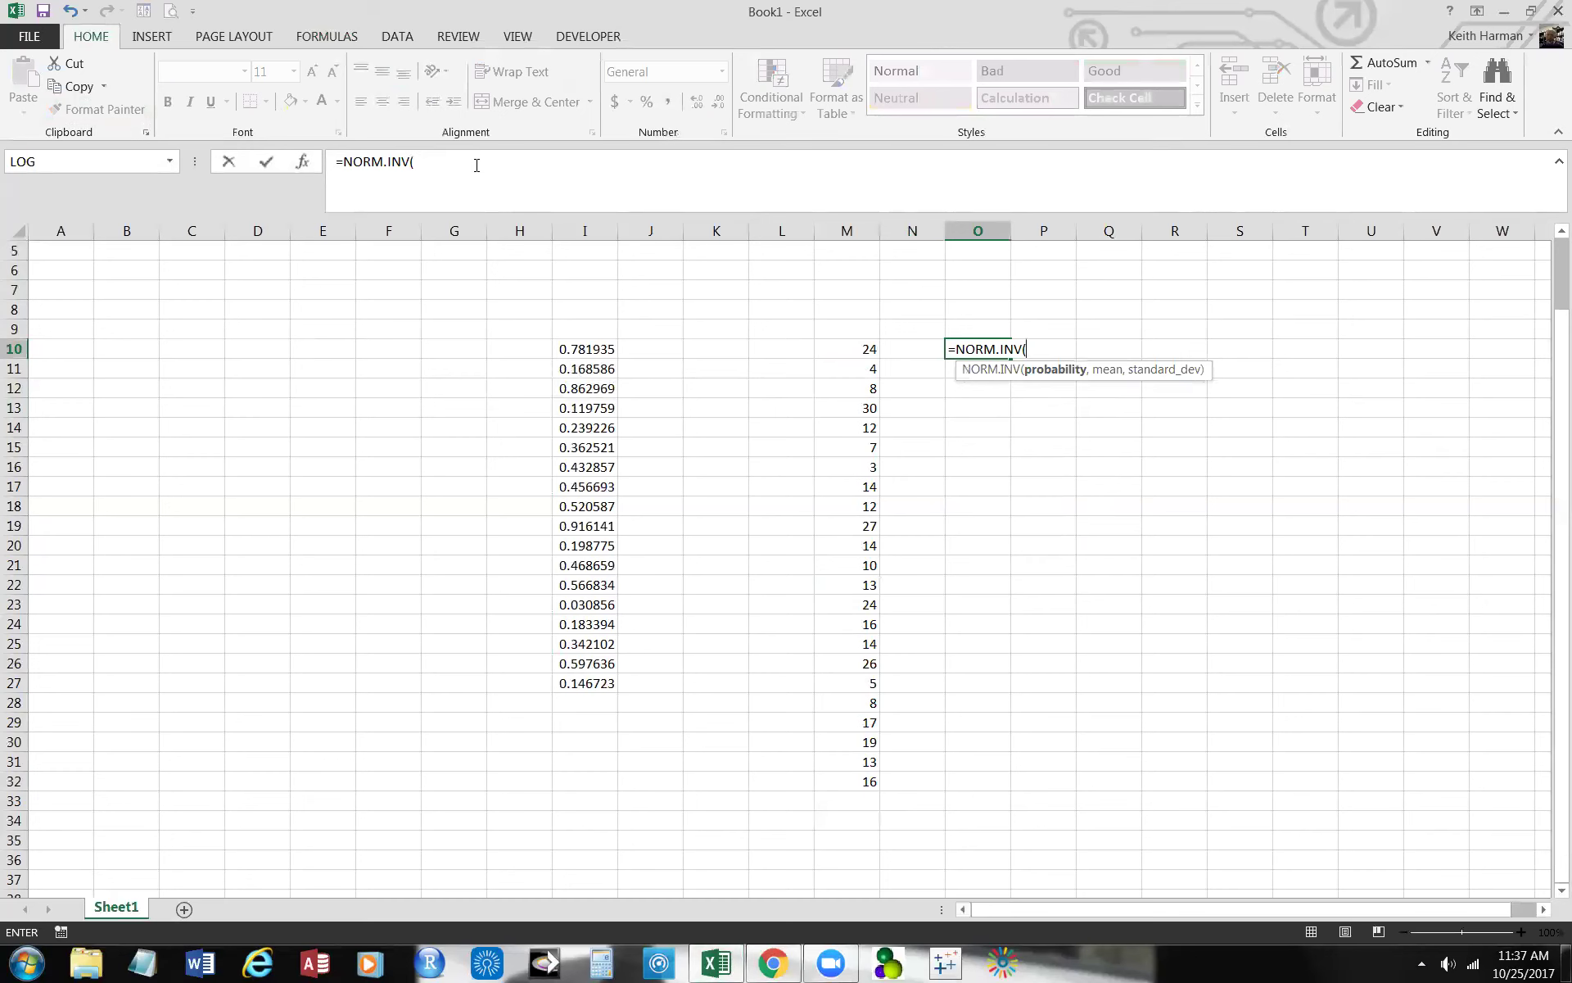
pyautogui.click(302, 162)
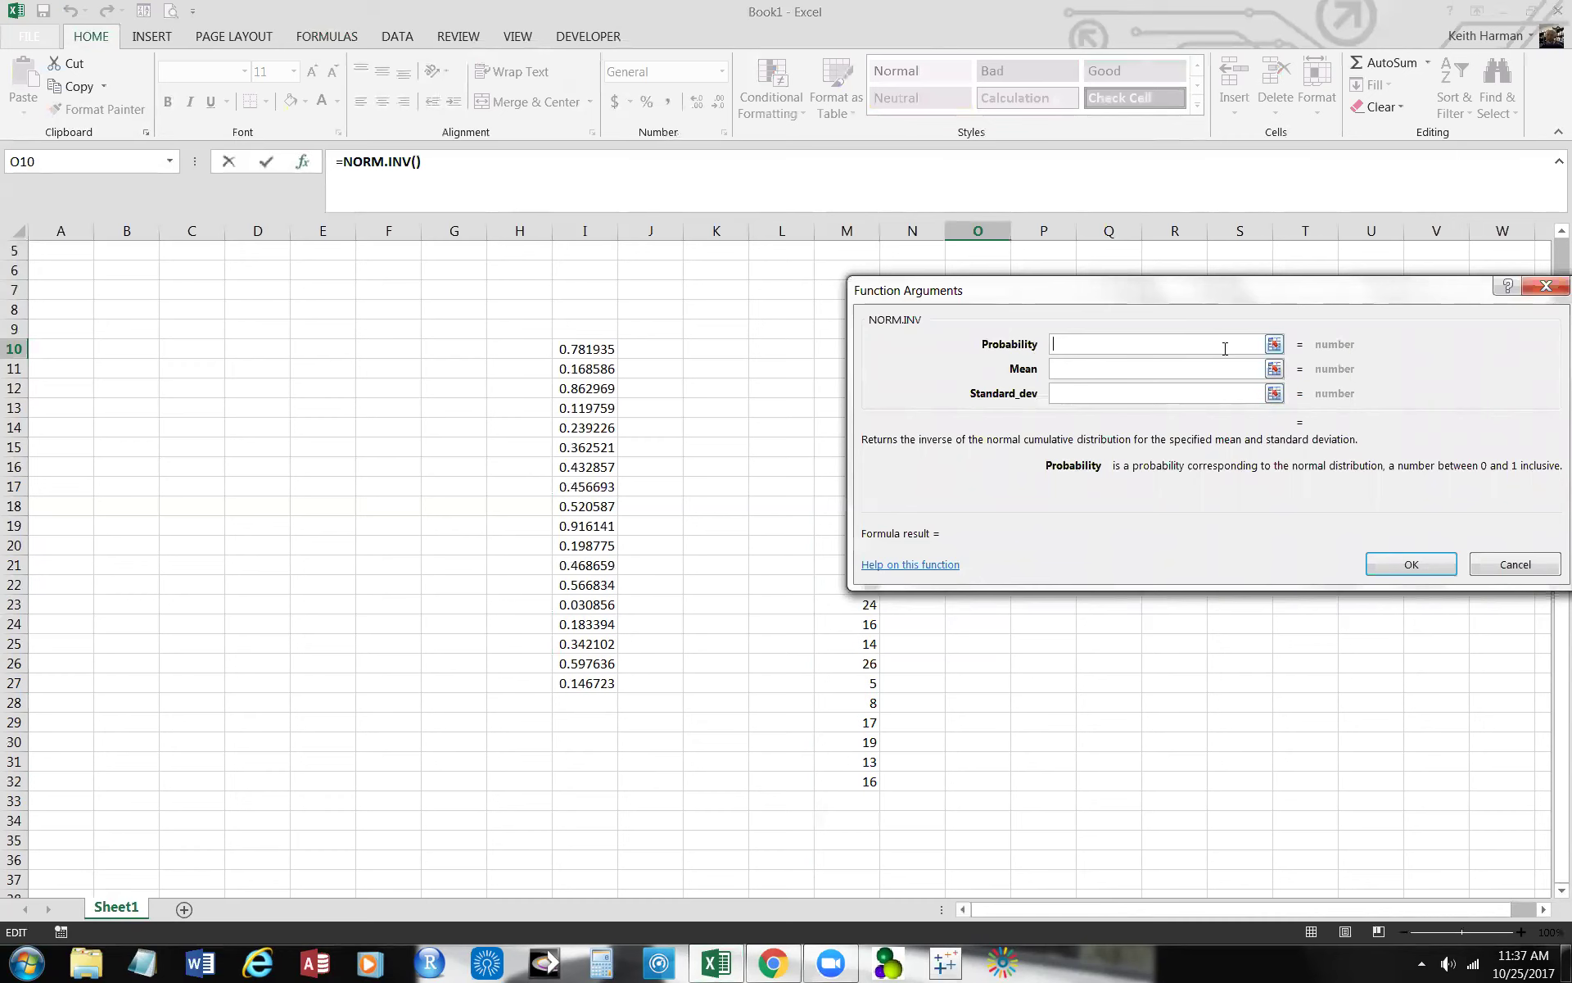
pyautogui.click(1411, 564)
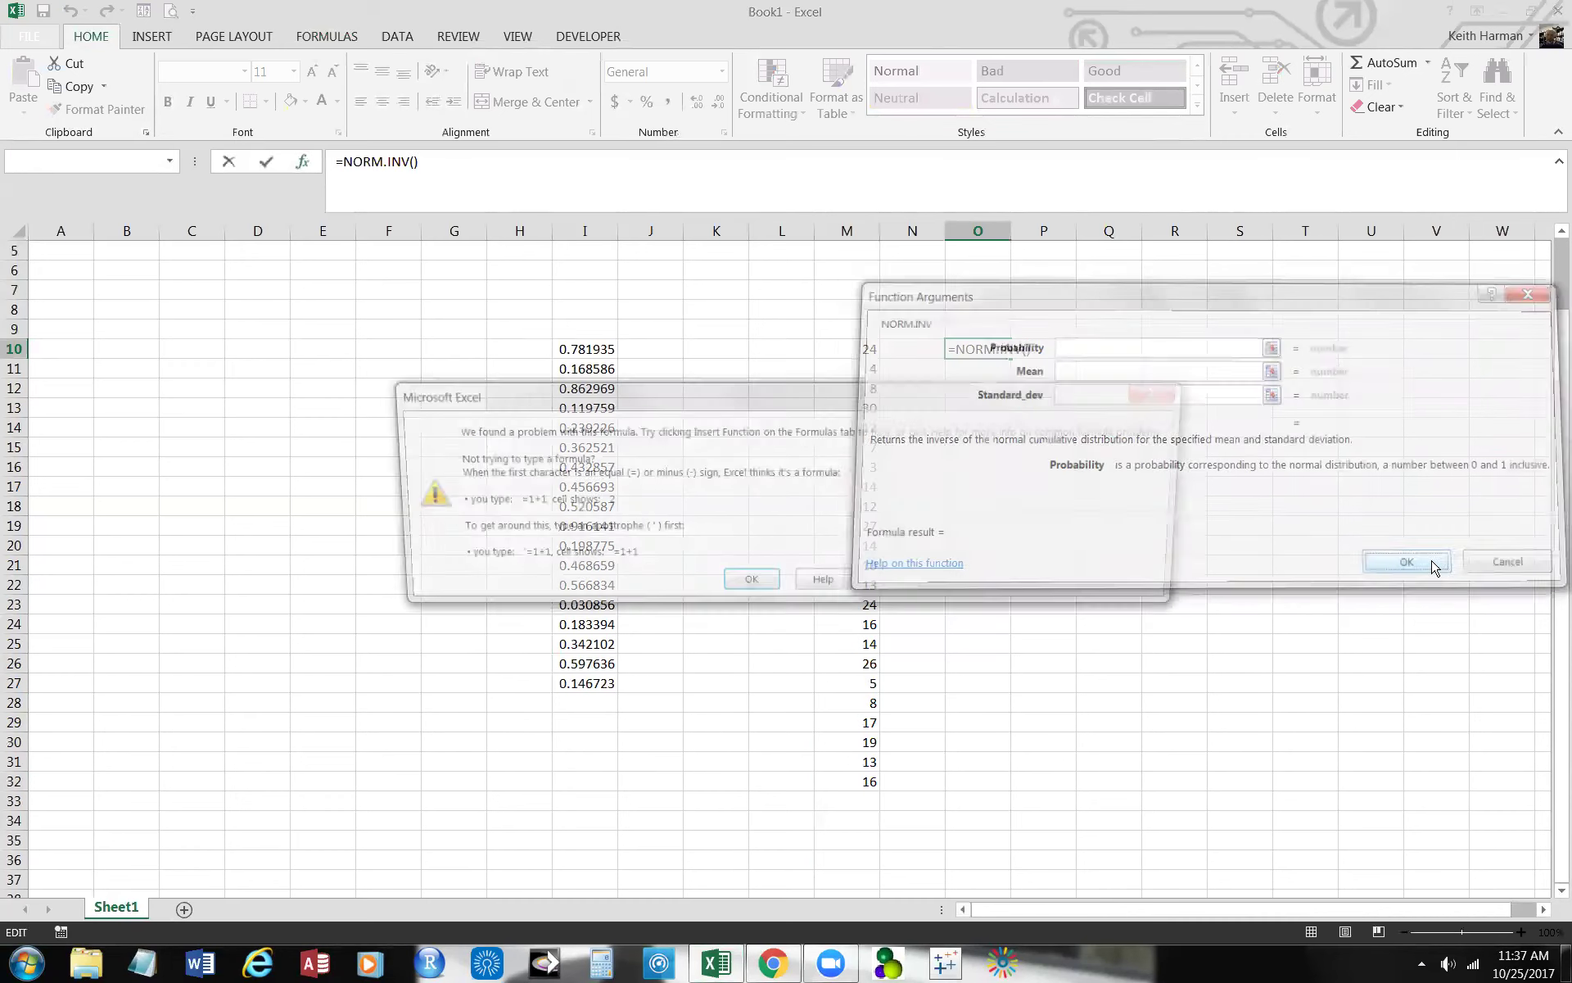
pyautogui.click(774, 583)
pyautogui.click(1081, 564)
pyautogui.press('Escape')
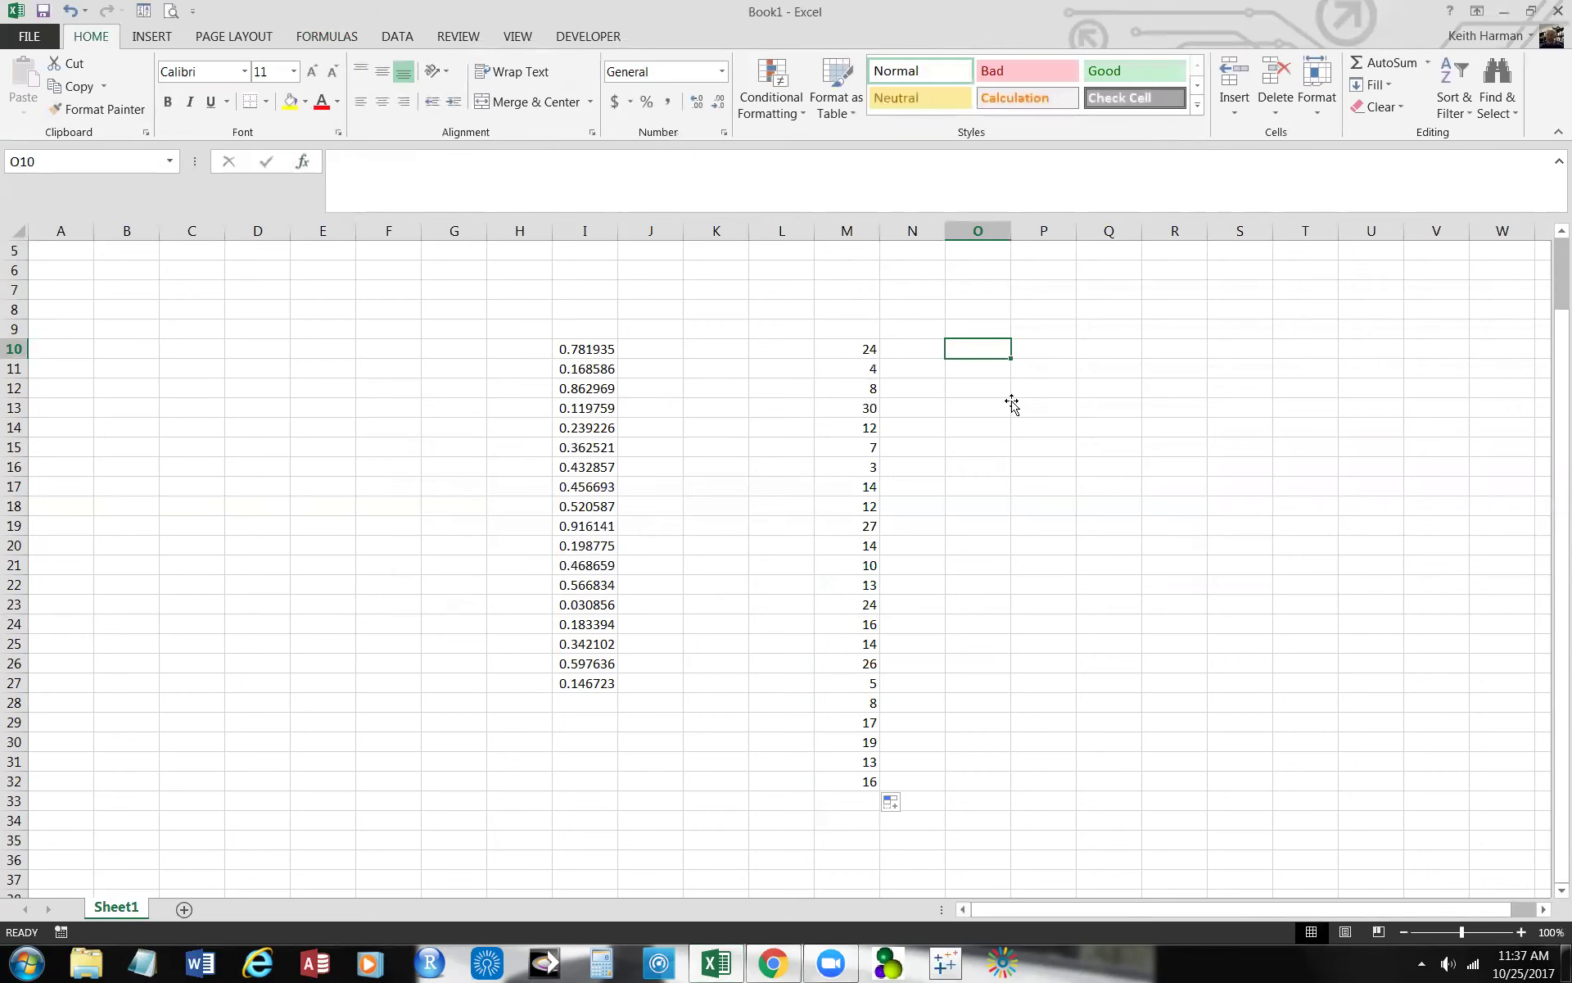
pyautogui.click(1017, 407)
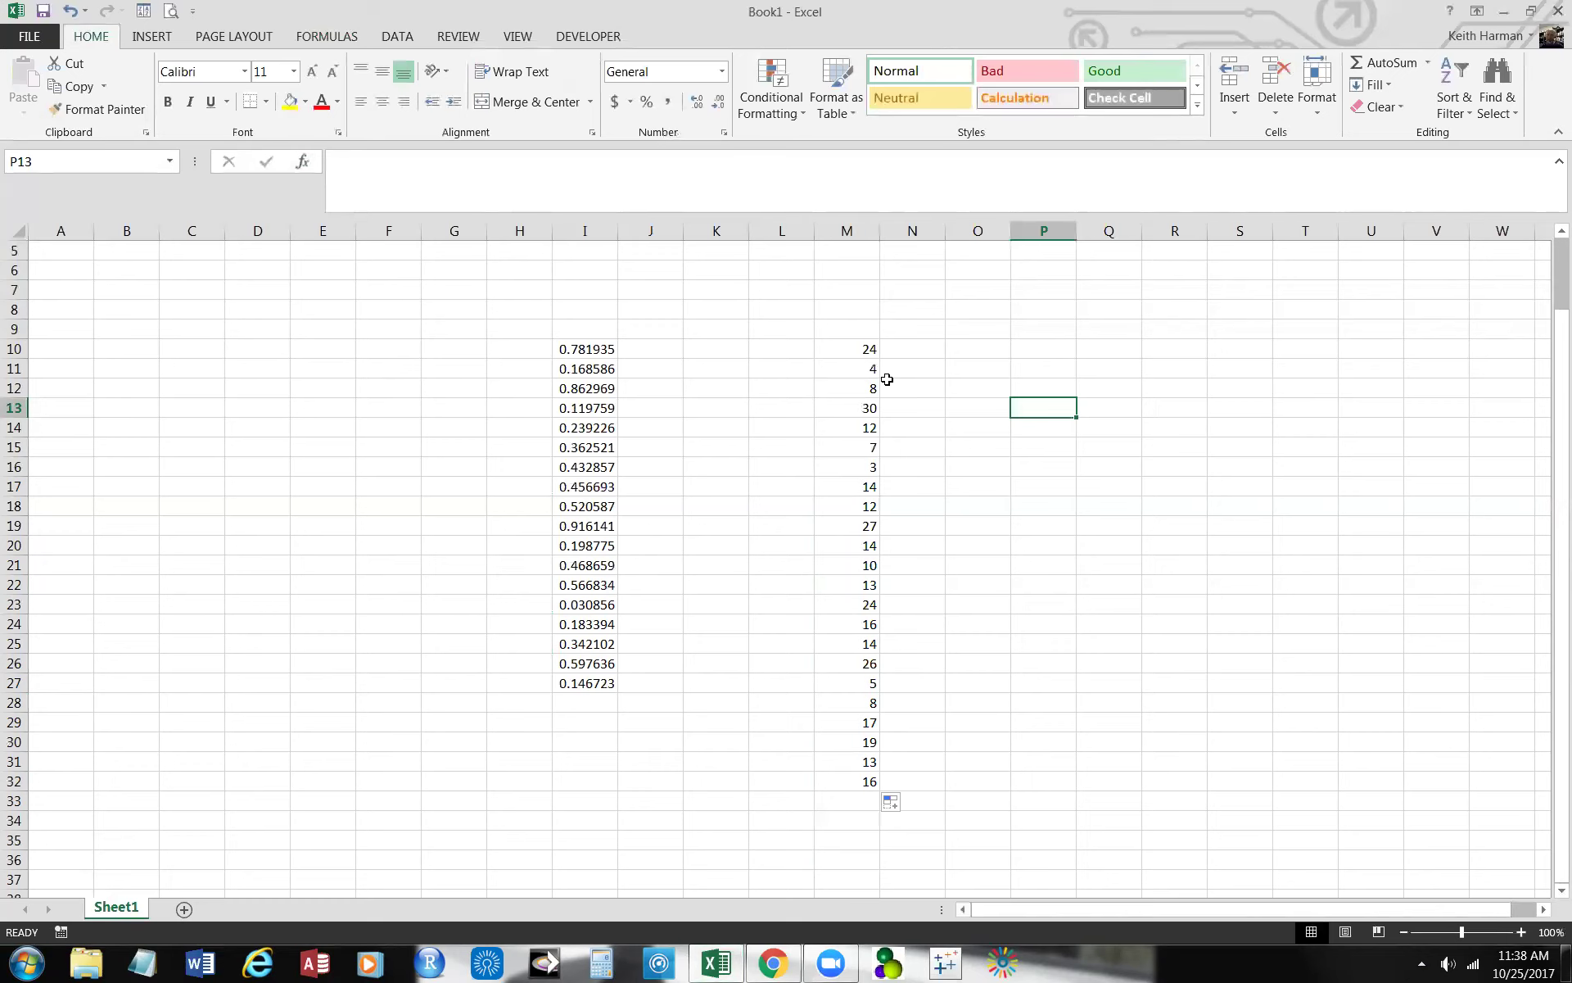
# Step: Close Book1 without saving and open the Files page of the Intro To Management Science course in Canvas
pyautogui.click(1555, 14)
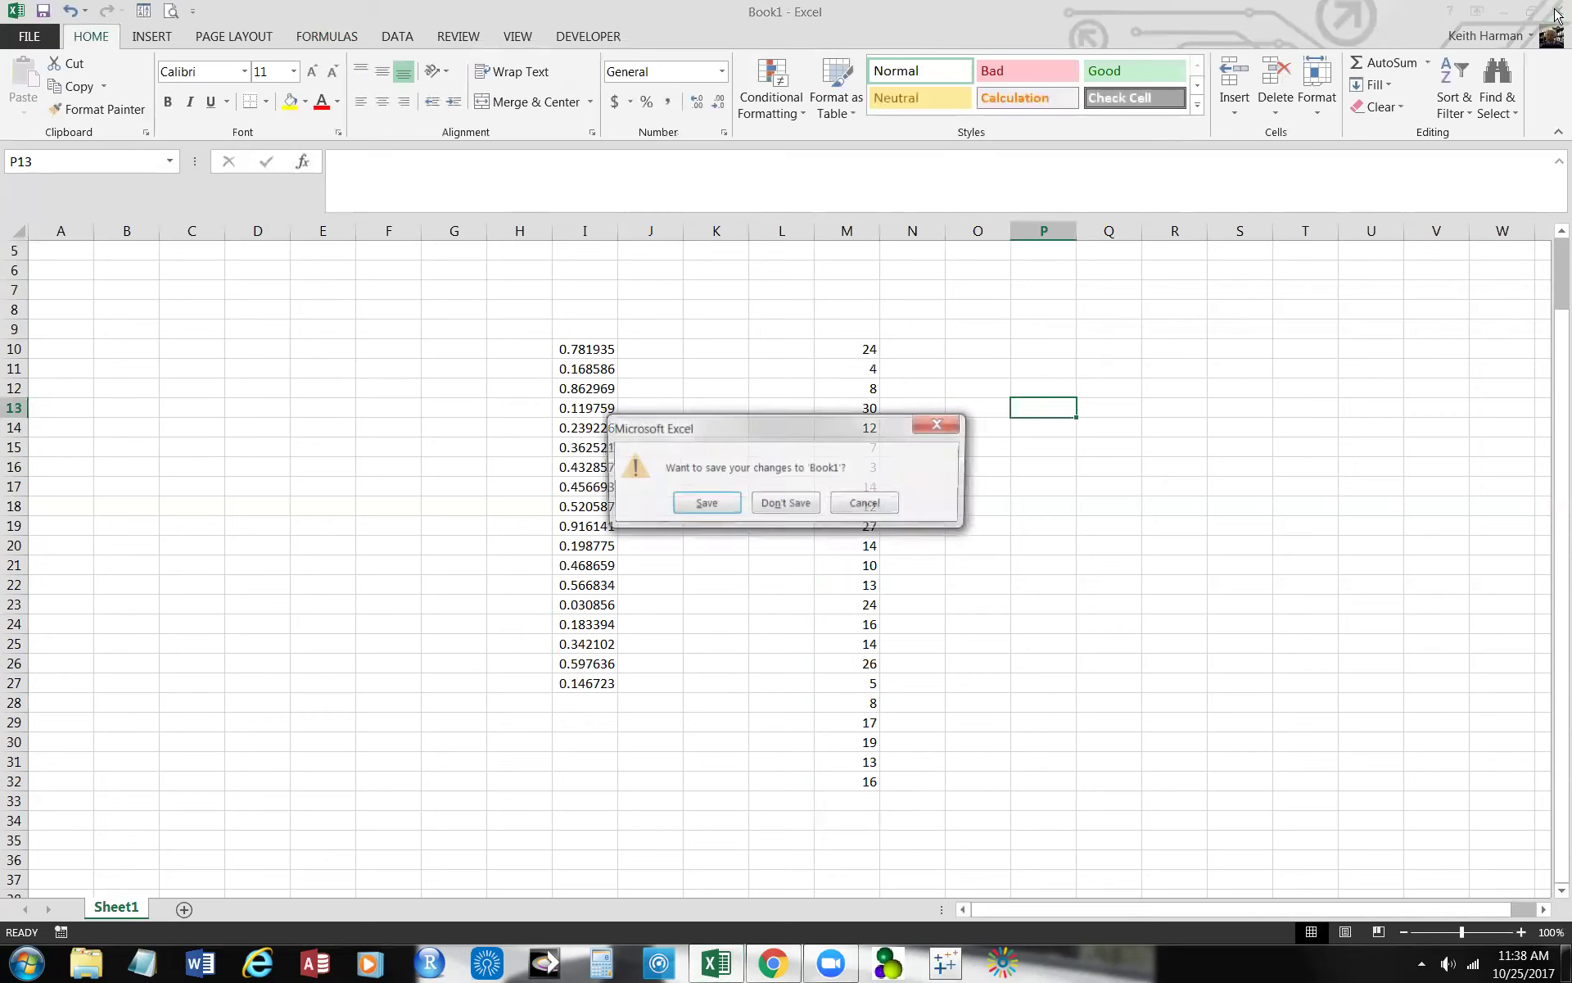
pyautogui.click(786, 503)
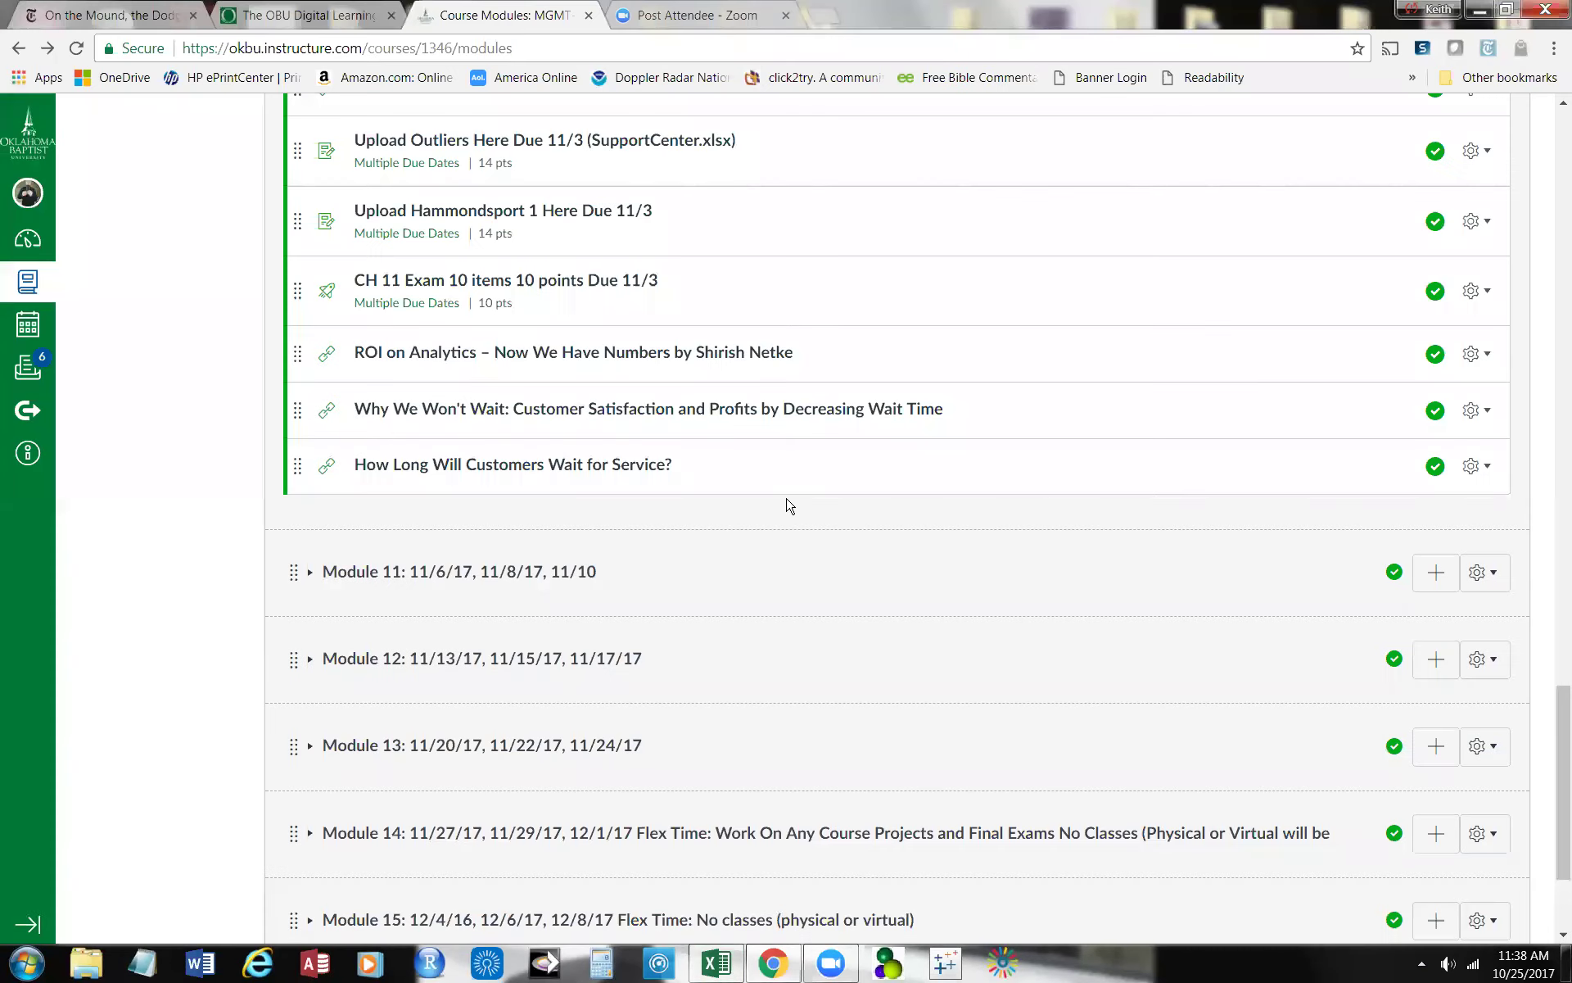
pyautogui.scroll(20, 210, 300)
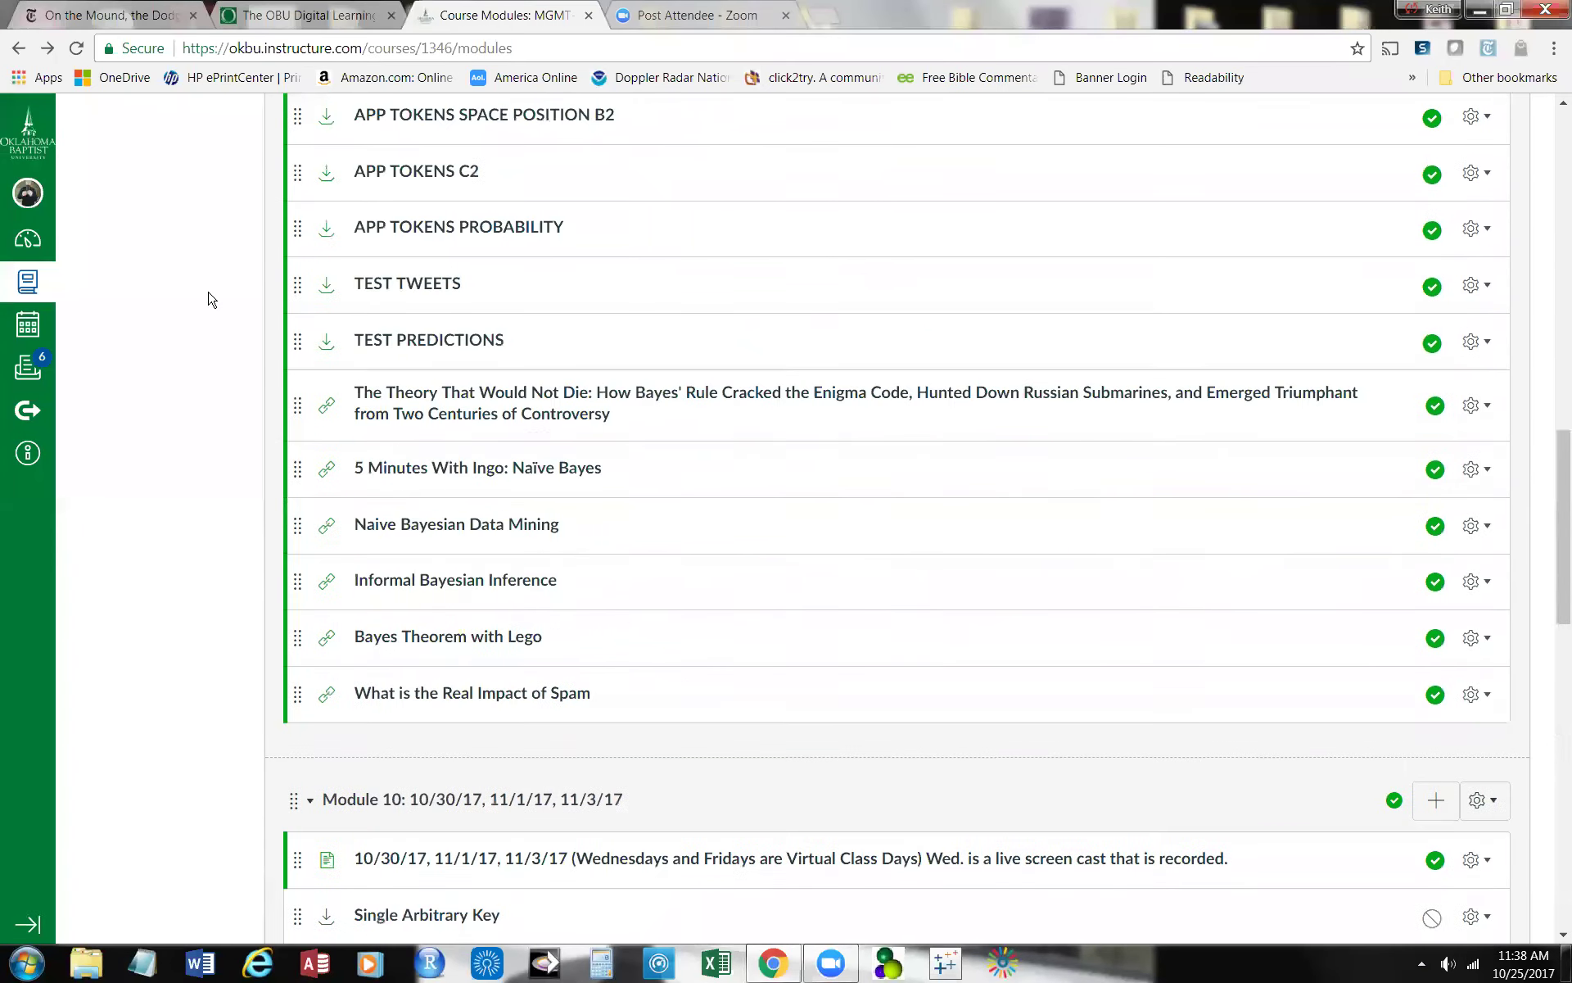
pyautogui.scroll(5, 211, 300)
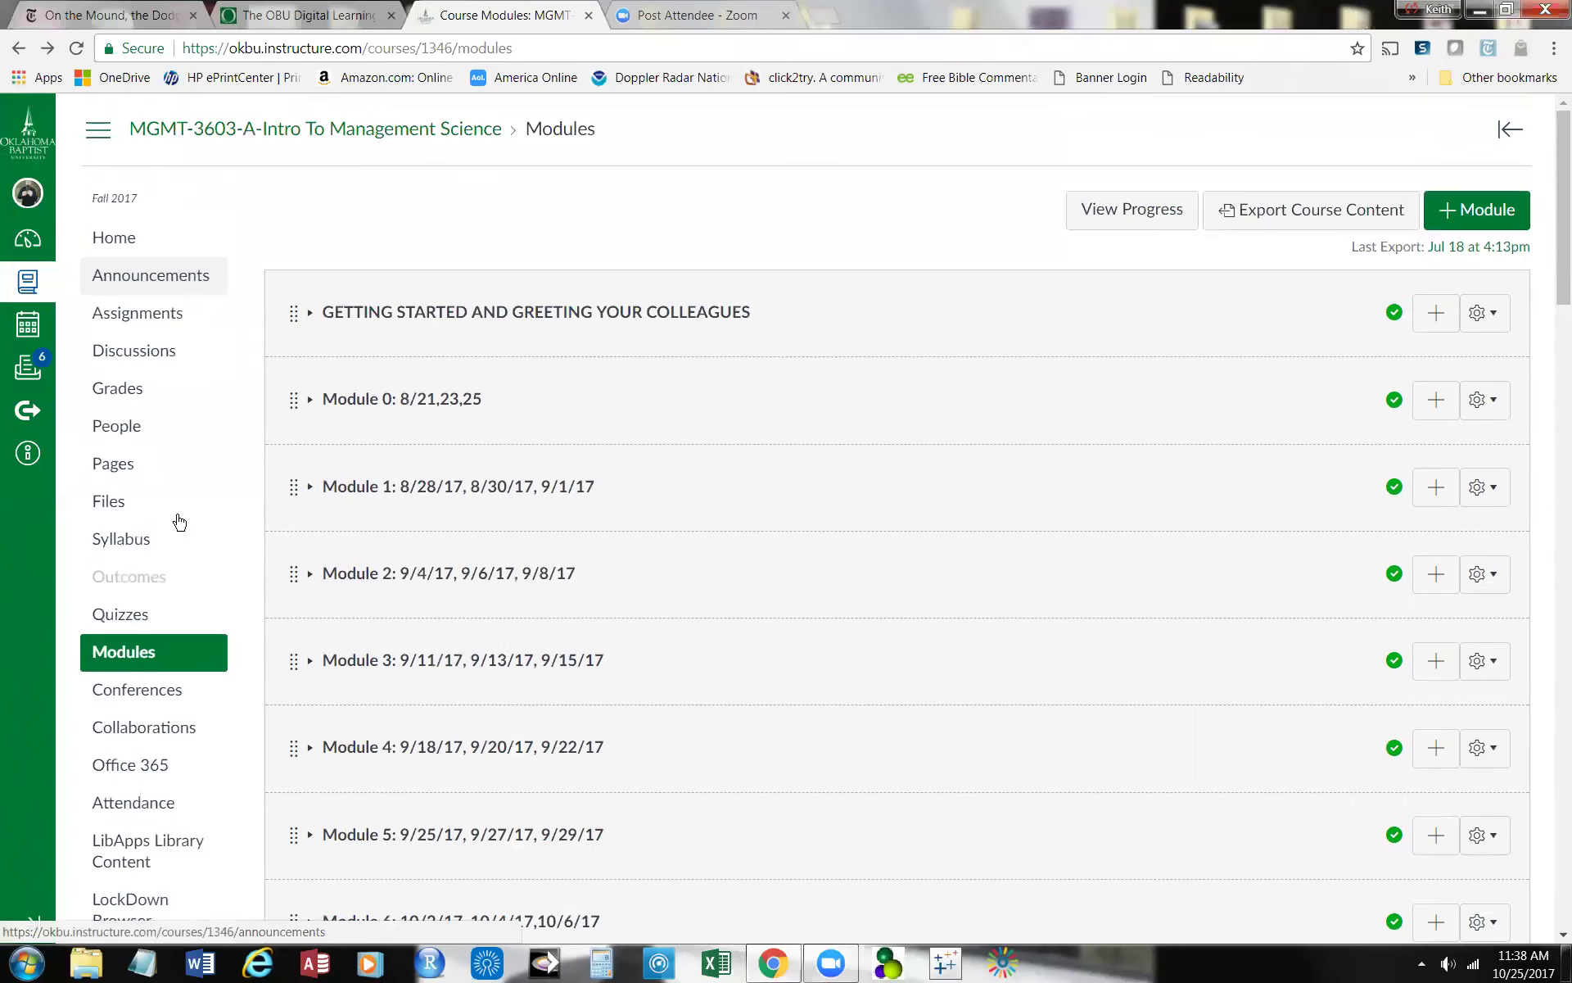
pyautogui.click(114, 505)
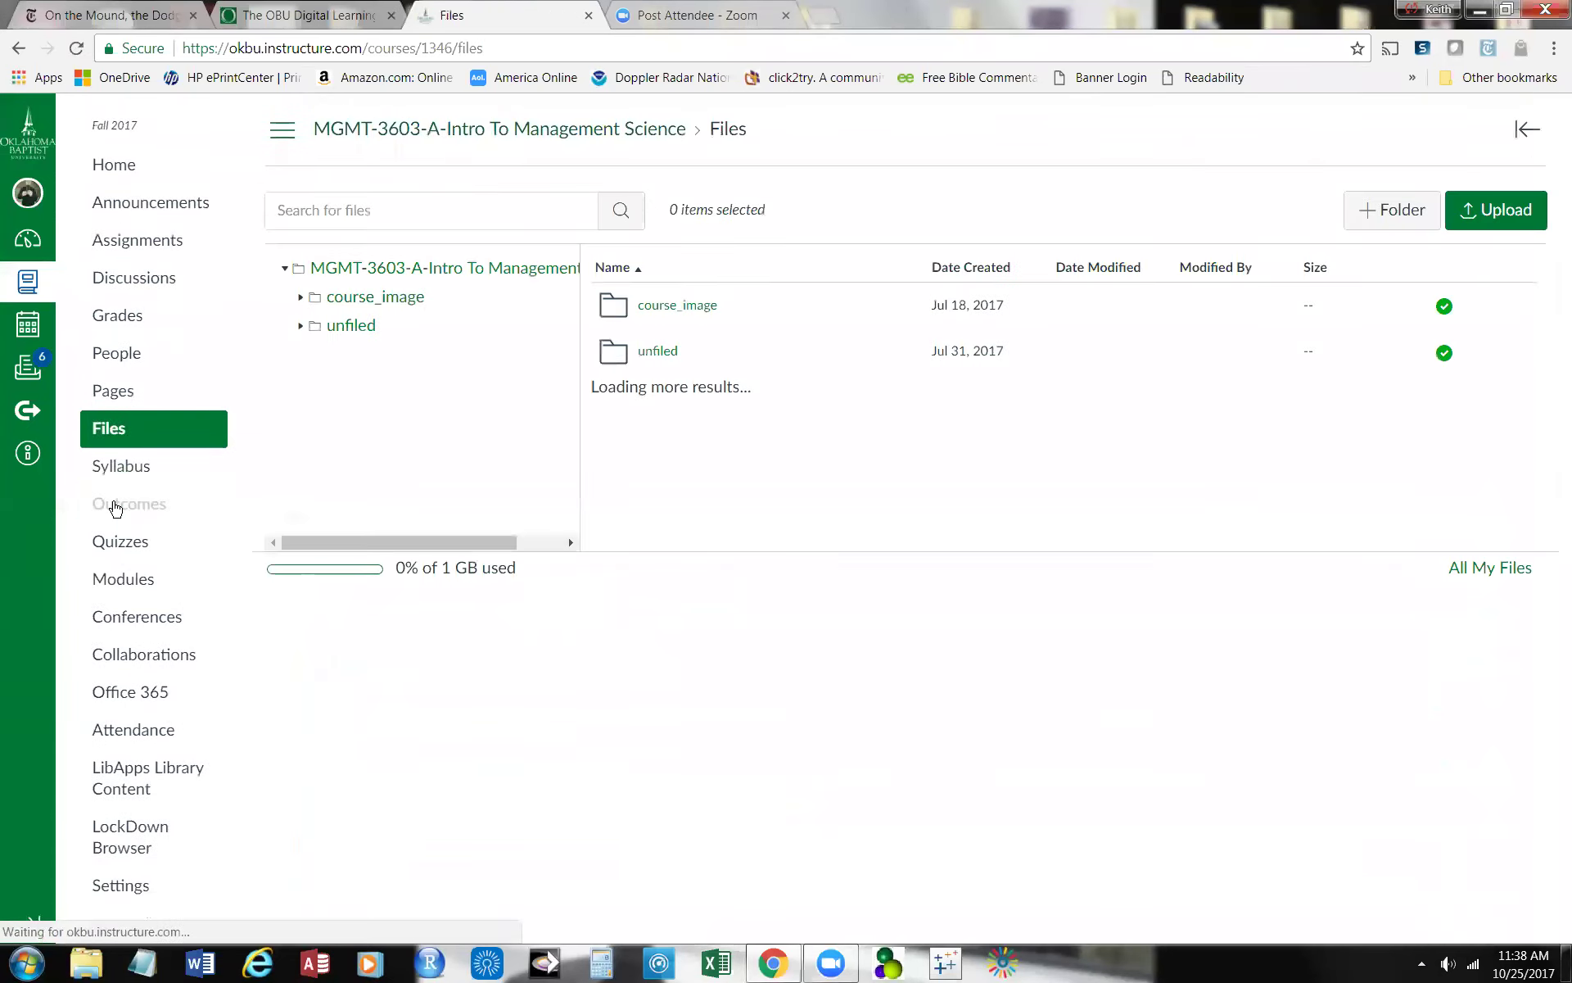
# Step: Find MS13_WEBfiles.zip in the course files, download it and open the archive
pyautogui.scroll(-10, 721, 655)
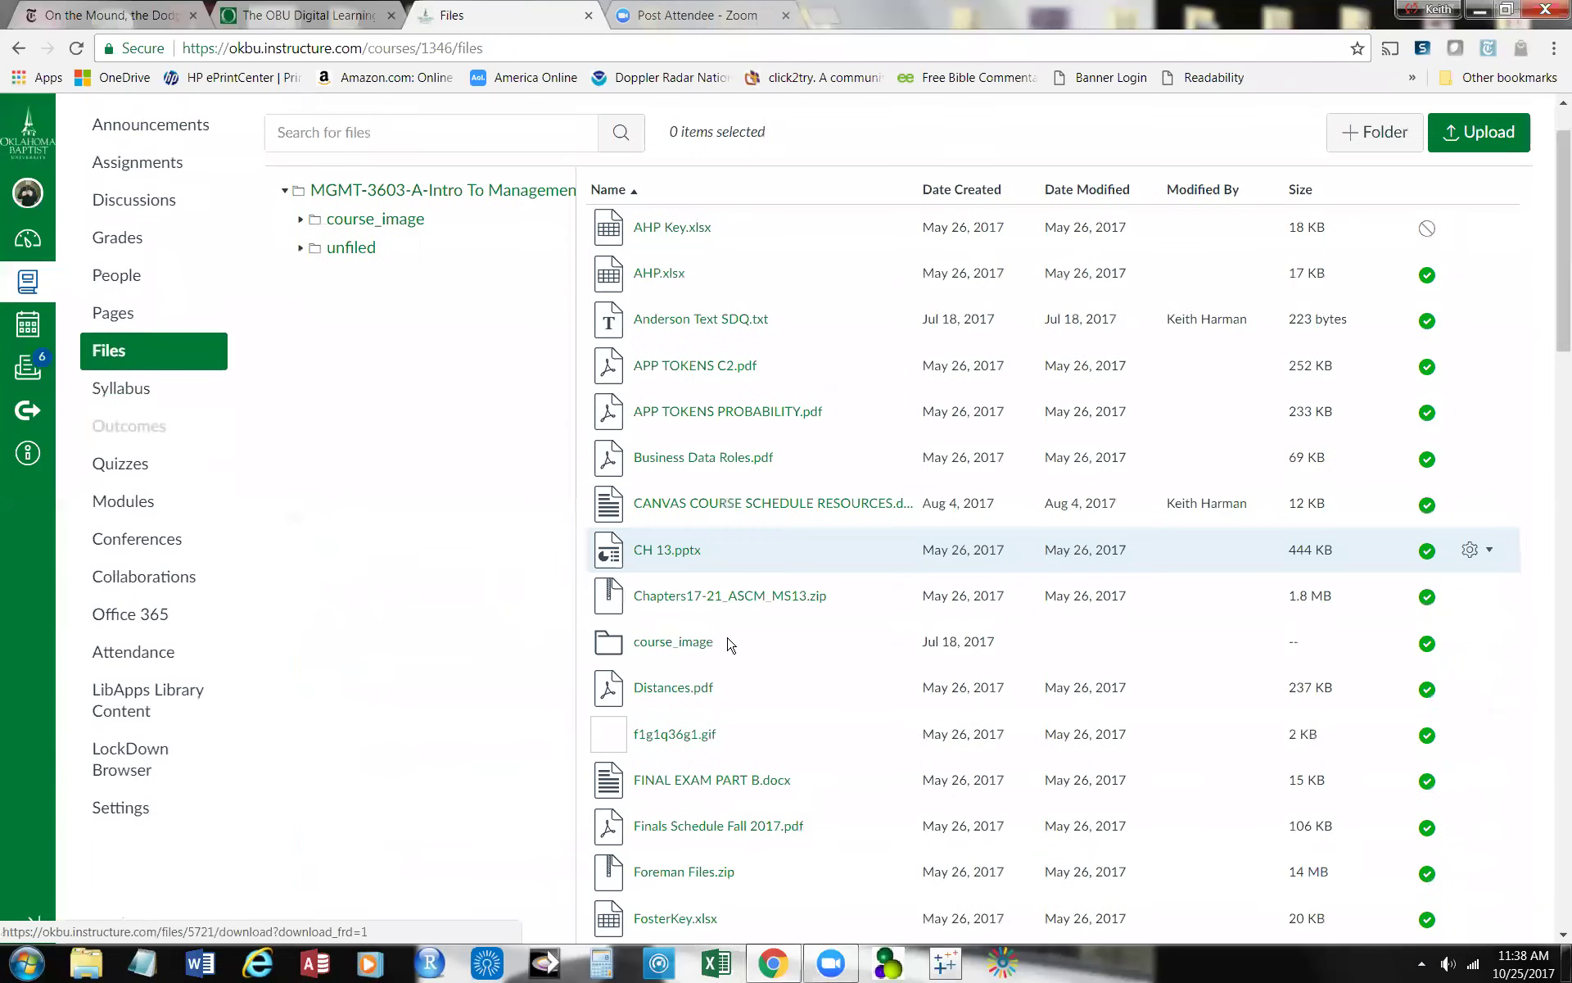
pyautogui.scroll(-13, 776, 678)
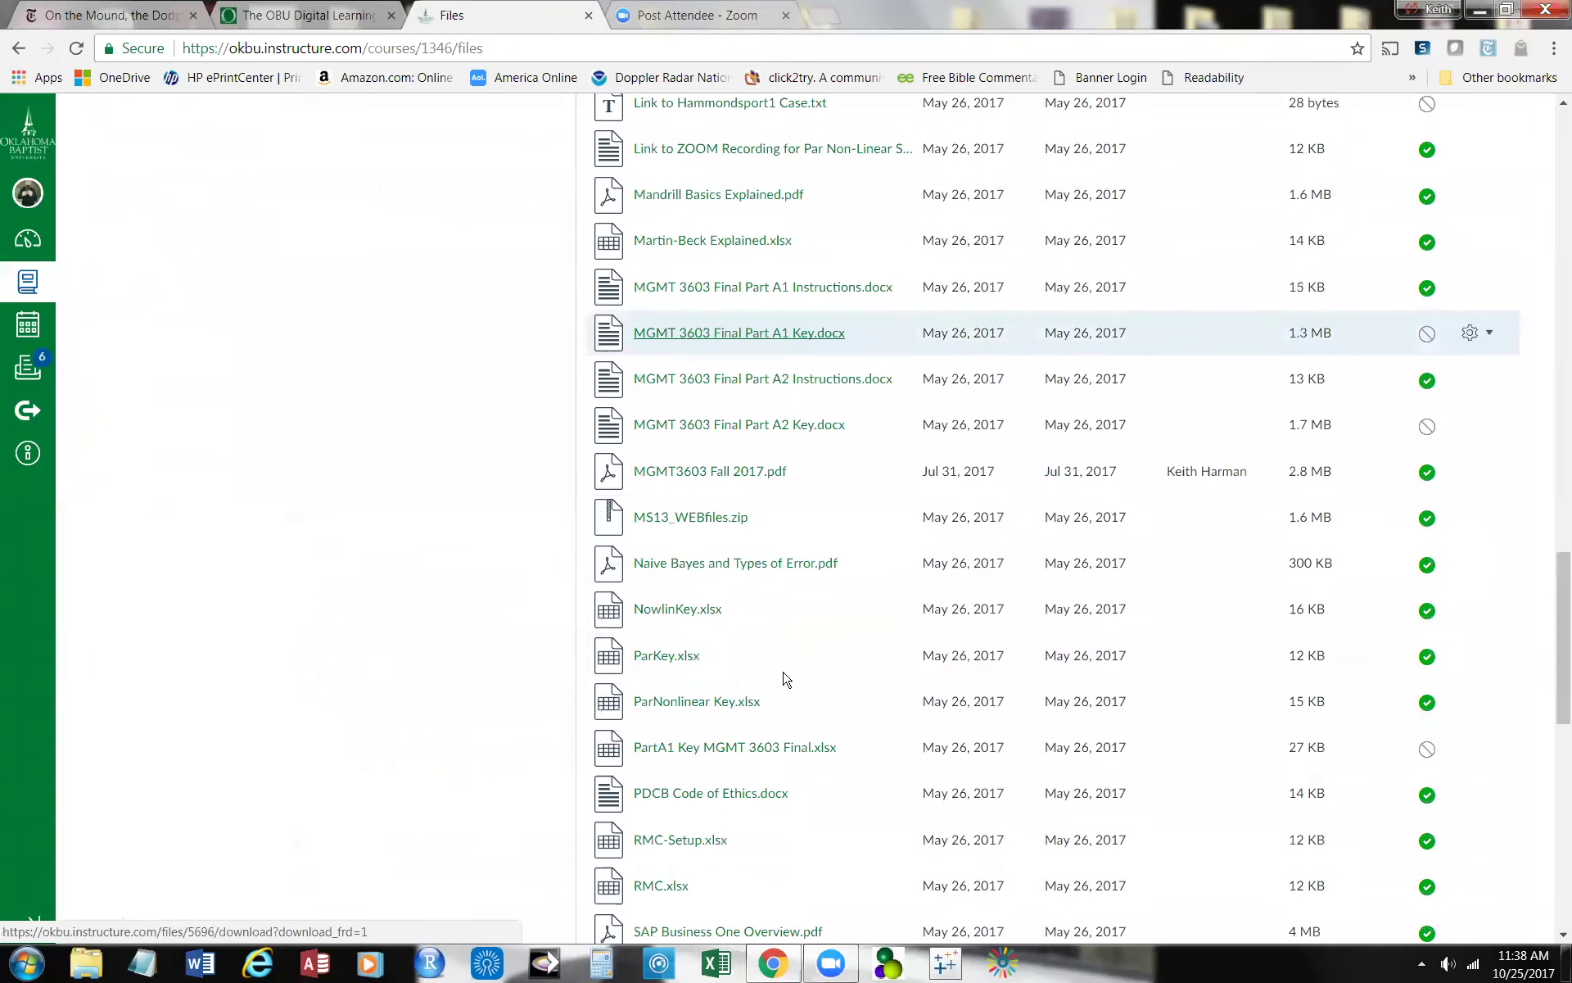
pyautogui.scroll(-1, 786, 679)
pyautogui.scroll(-1, 790, 680)
pyautogui.scroll(2, 790, 678)
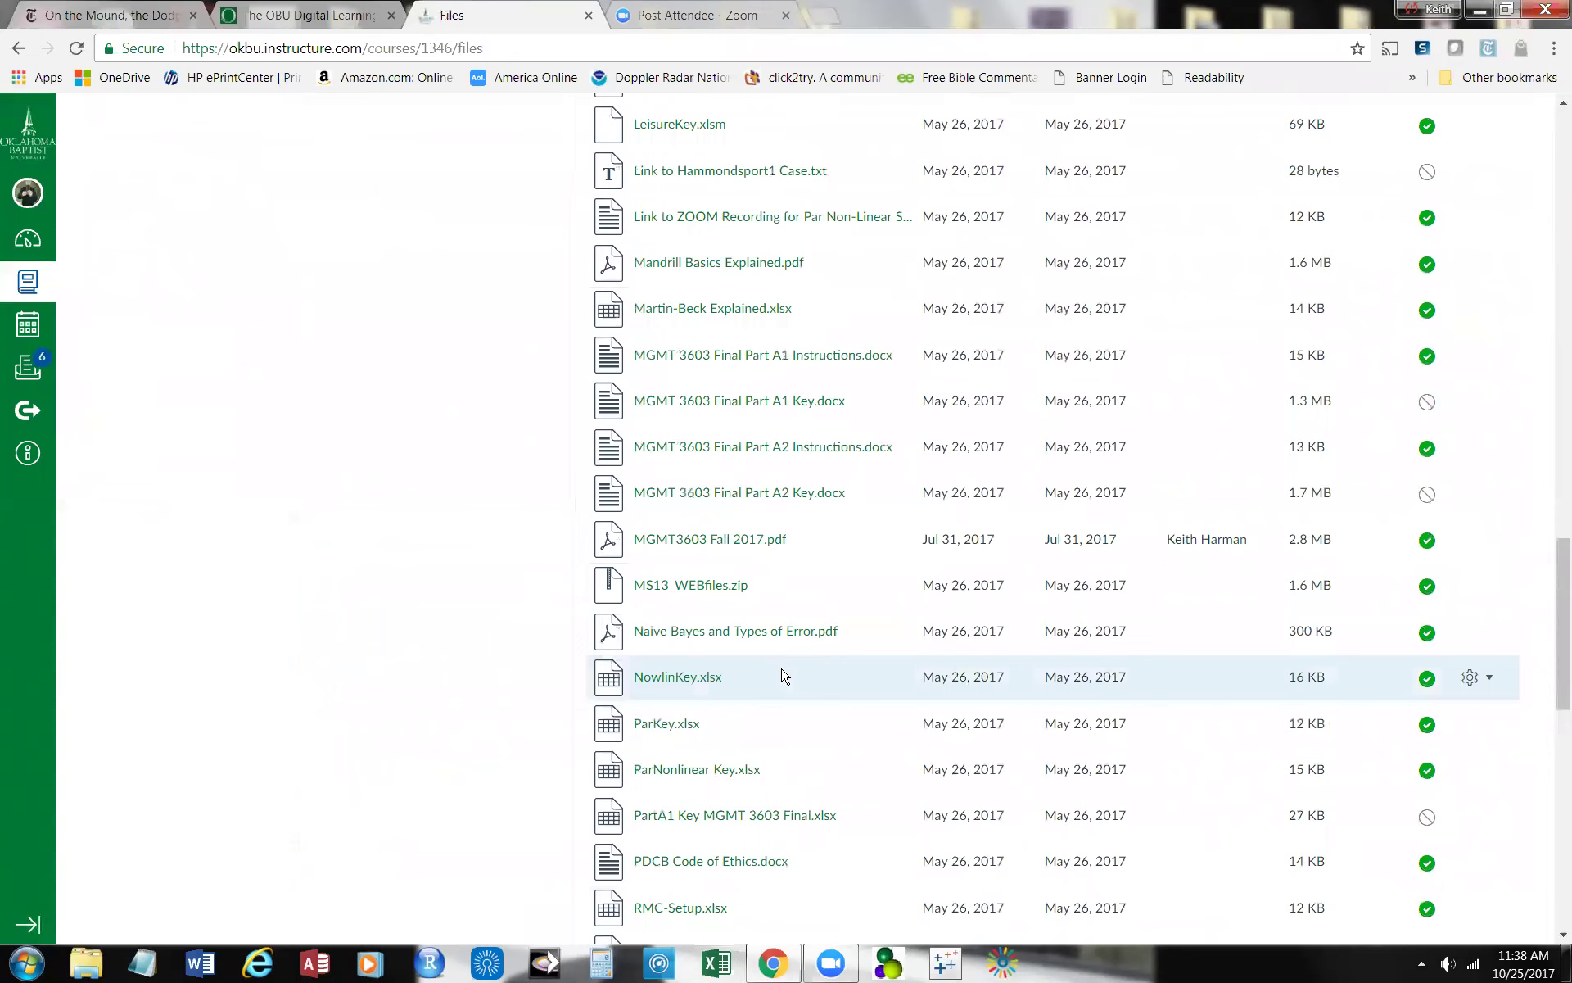
pyautogui.click(1489, 586)
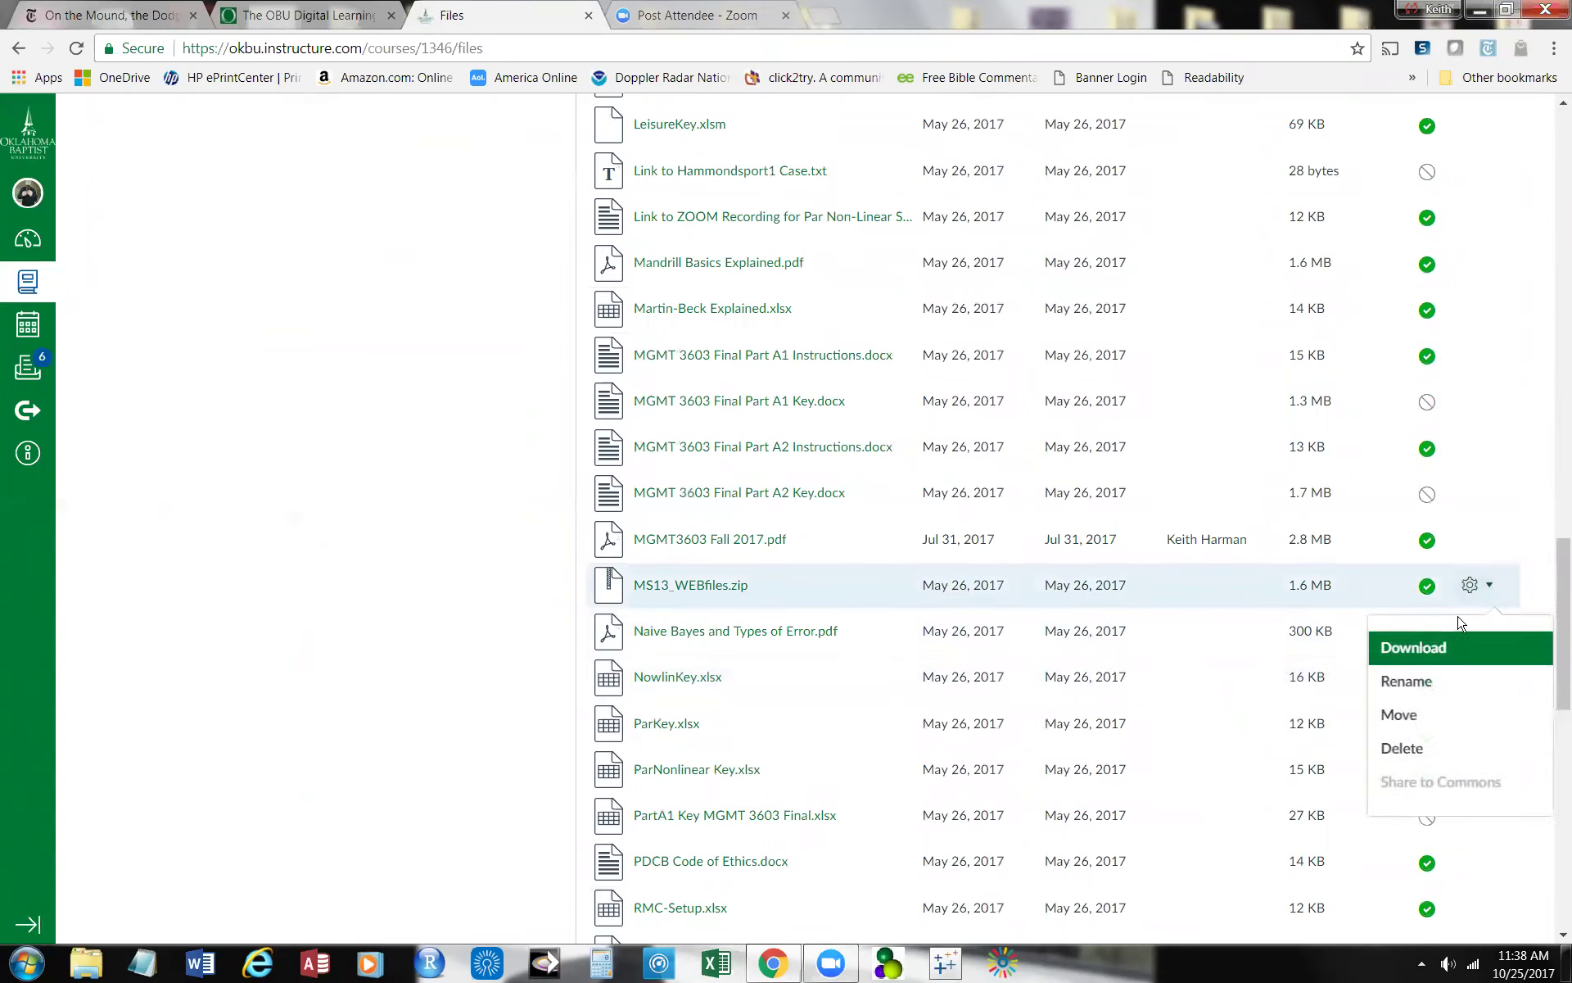
pyautogui.click(1436, 650)
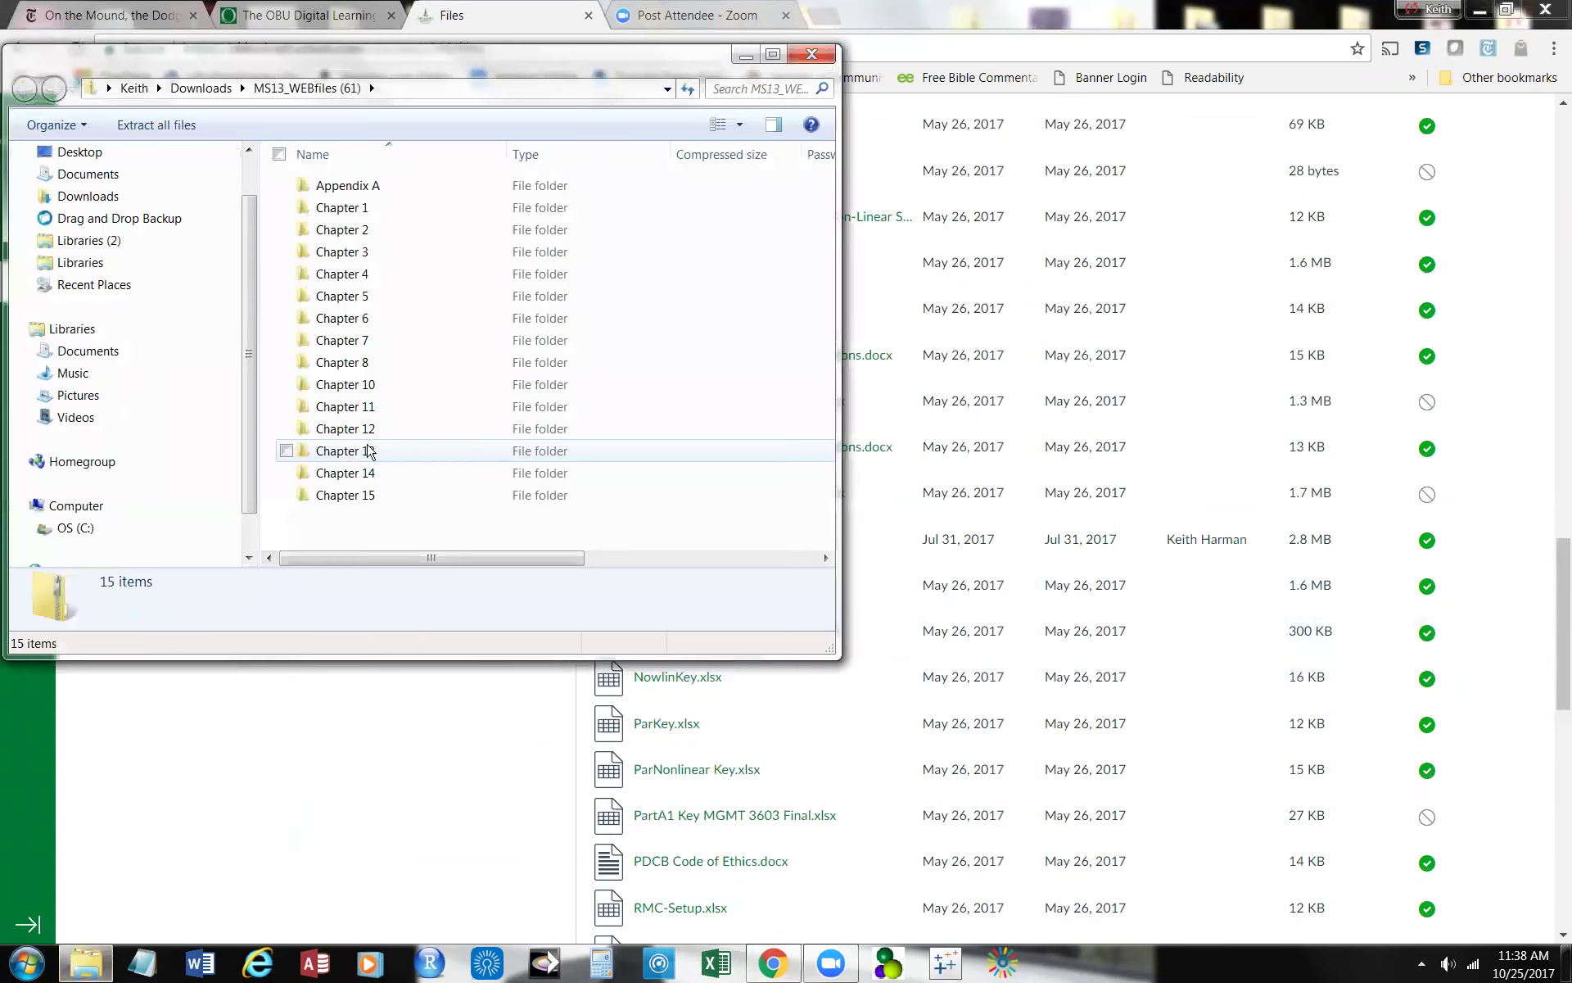
# Step: Open the Chapter 12 folder in the archive and its ExelFiles subfolder
pyautogui.click(356, 430)
pyautogui.rightClick(354, 432)
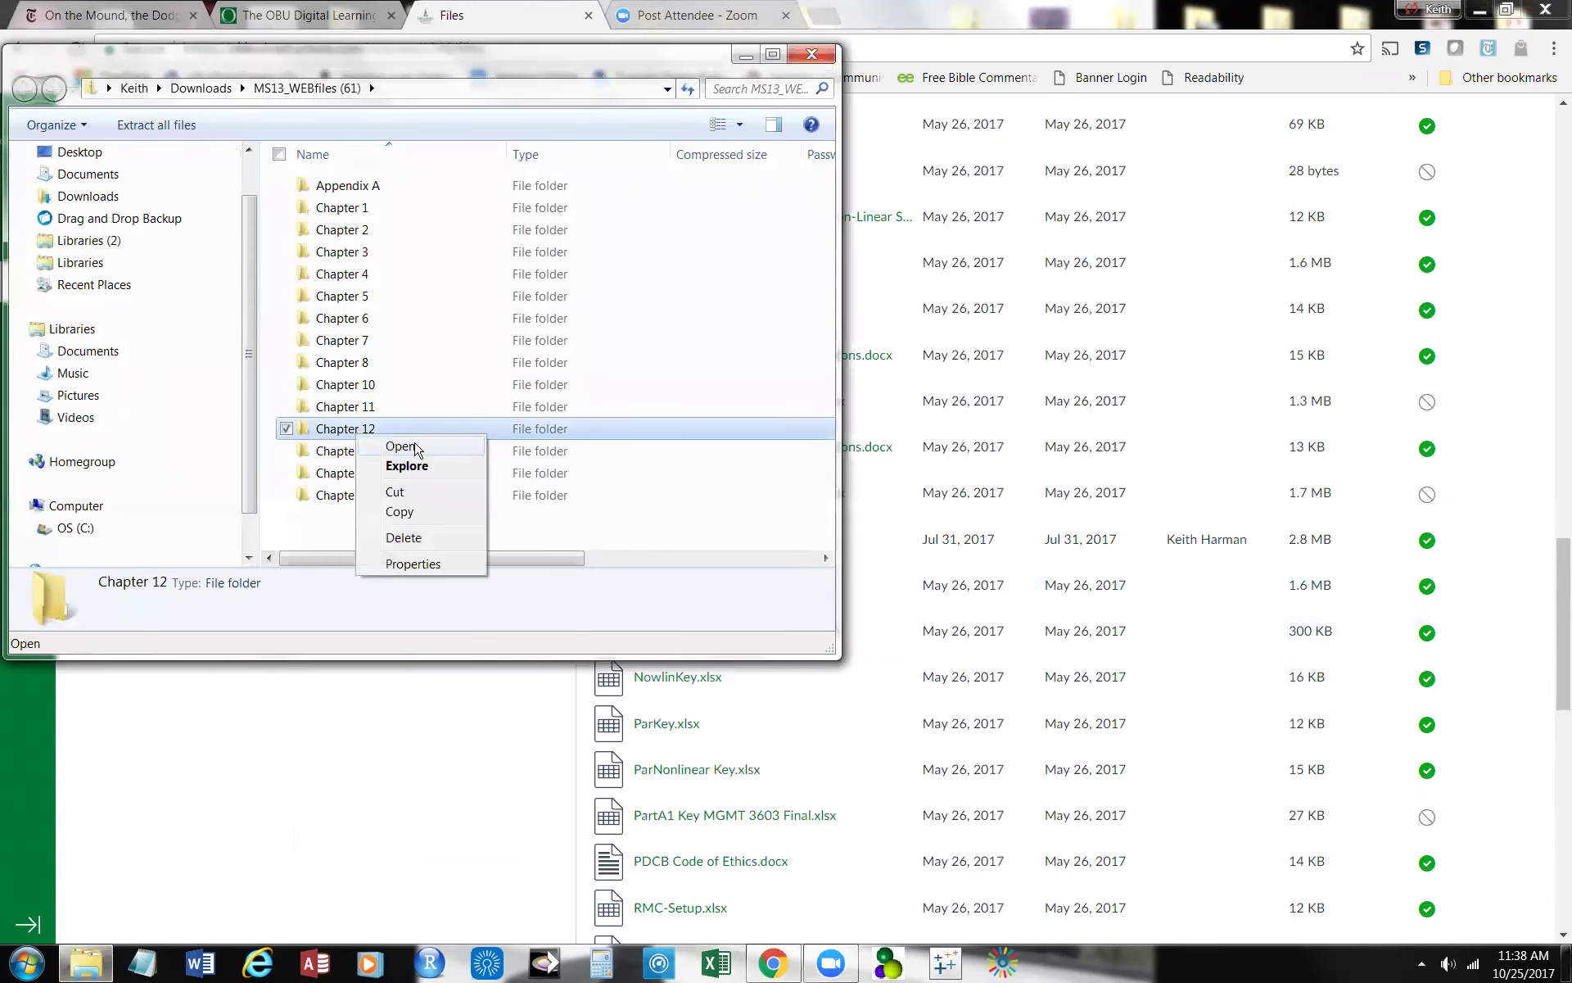
pyautogui.click(415, 447)
pyautogui.click(341, 190)
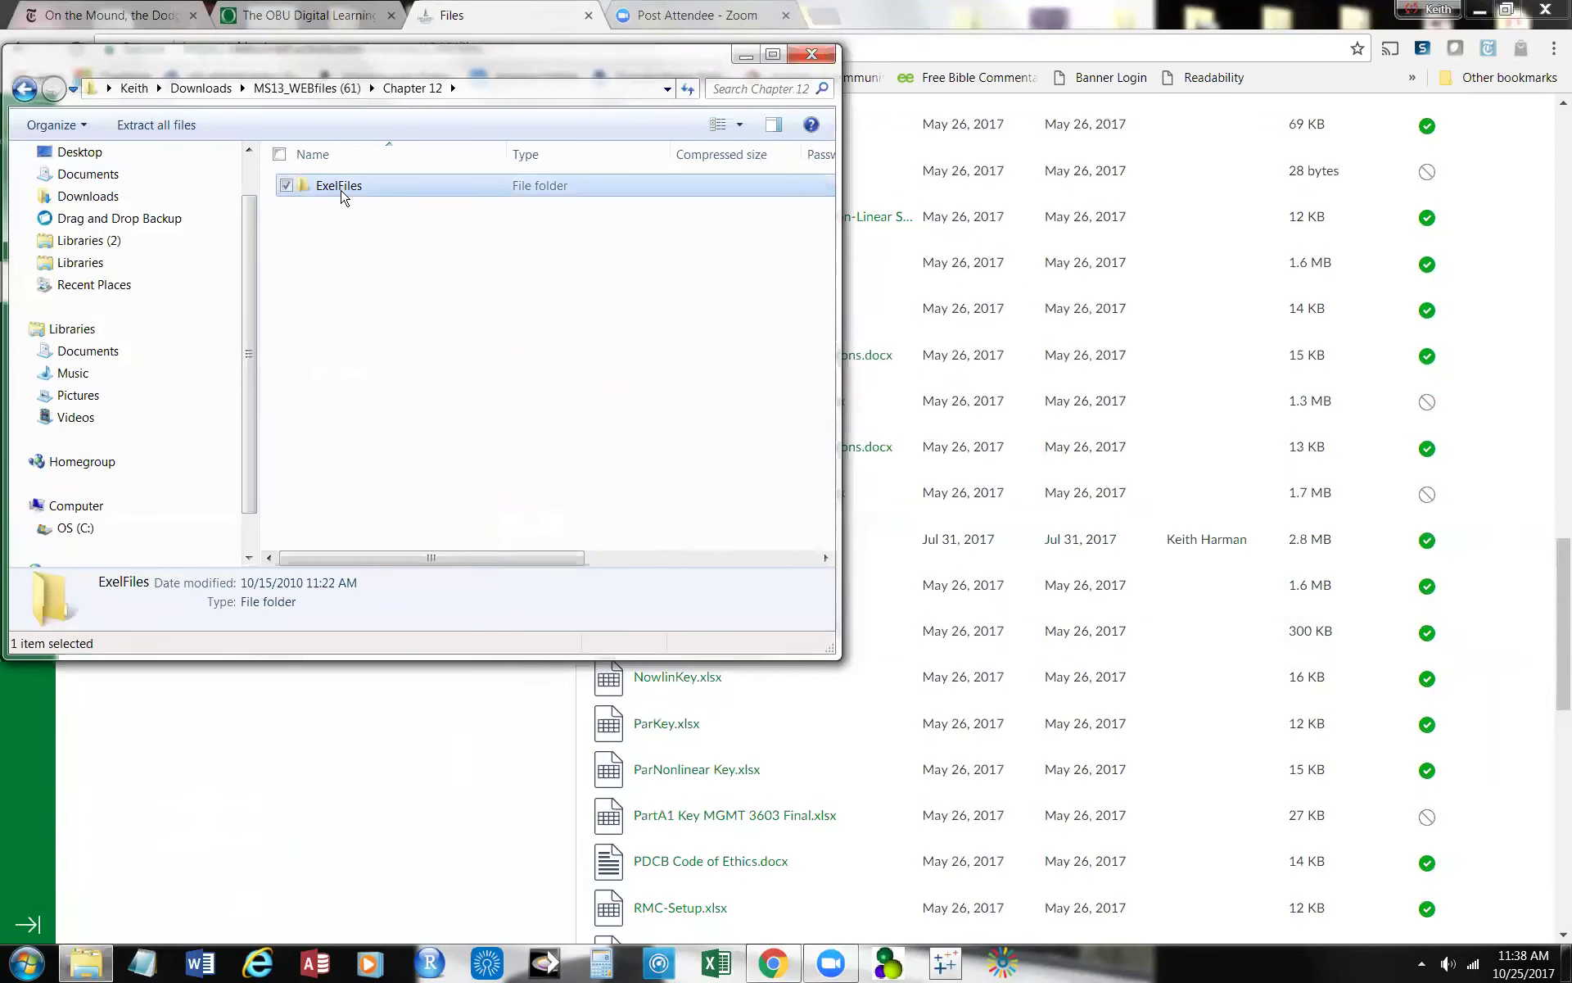
pyautogui.rightClick(341, 191)
pyautogui.click(400, 204)
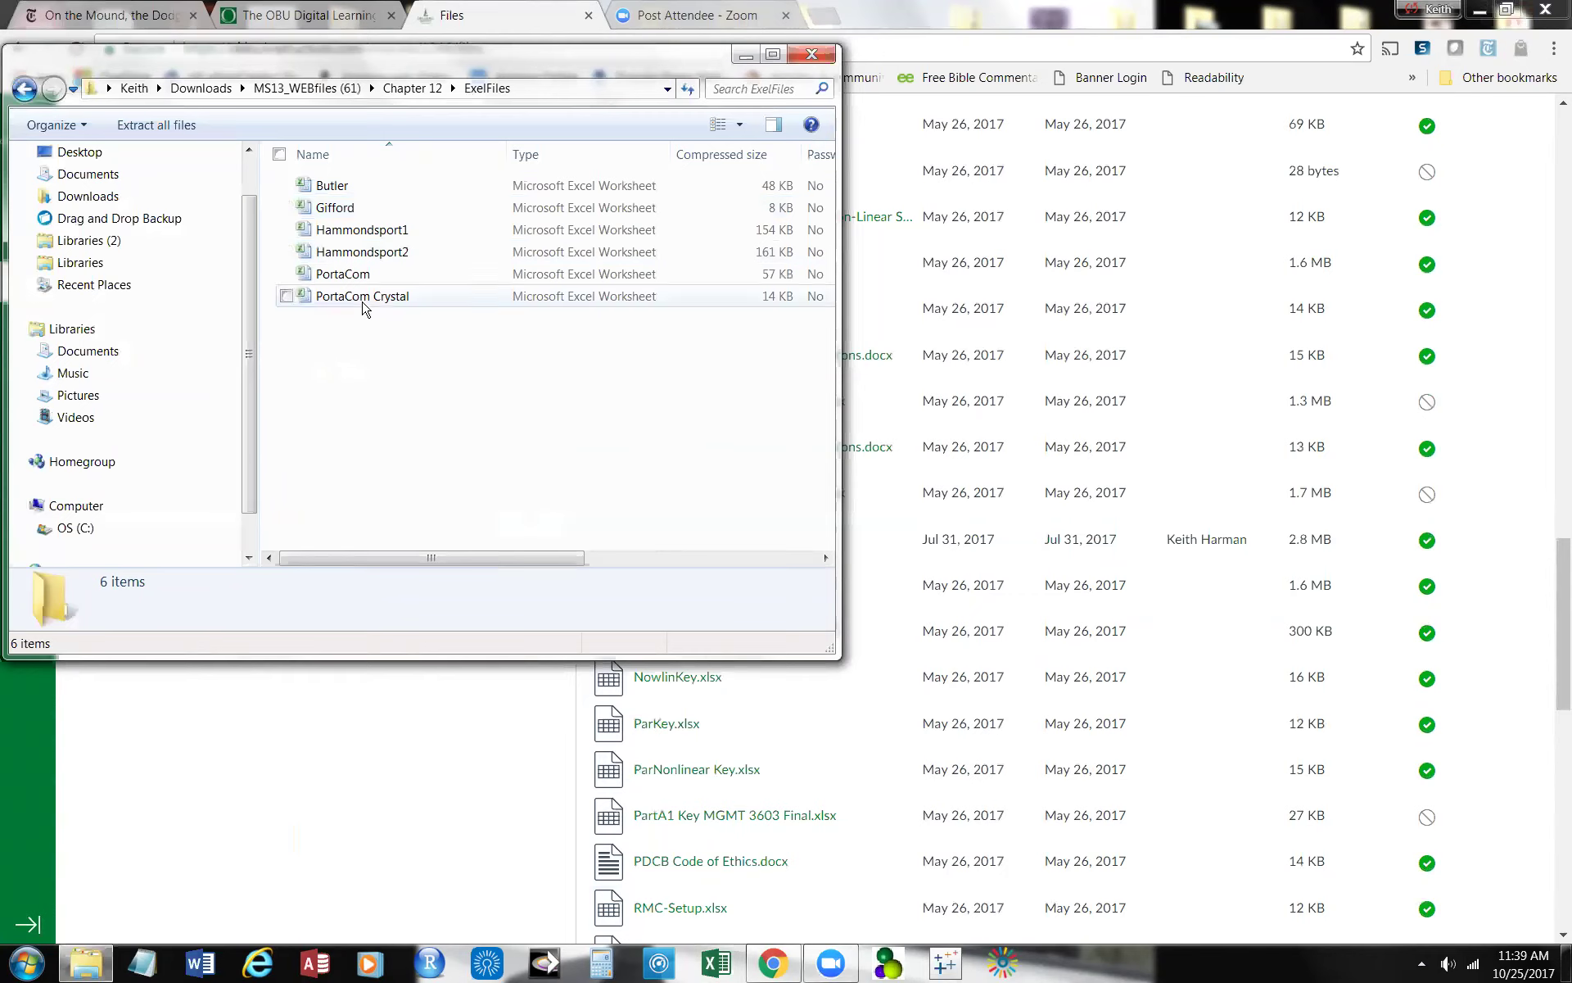
# Step: Open the PortaCom workbook and enable editing
pyautogui.rightClick(342, 280)
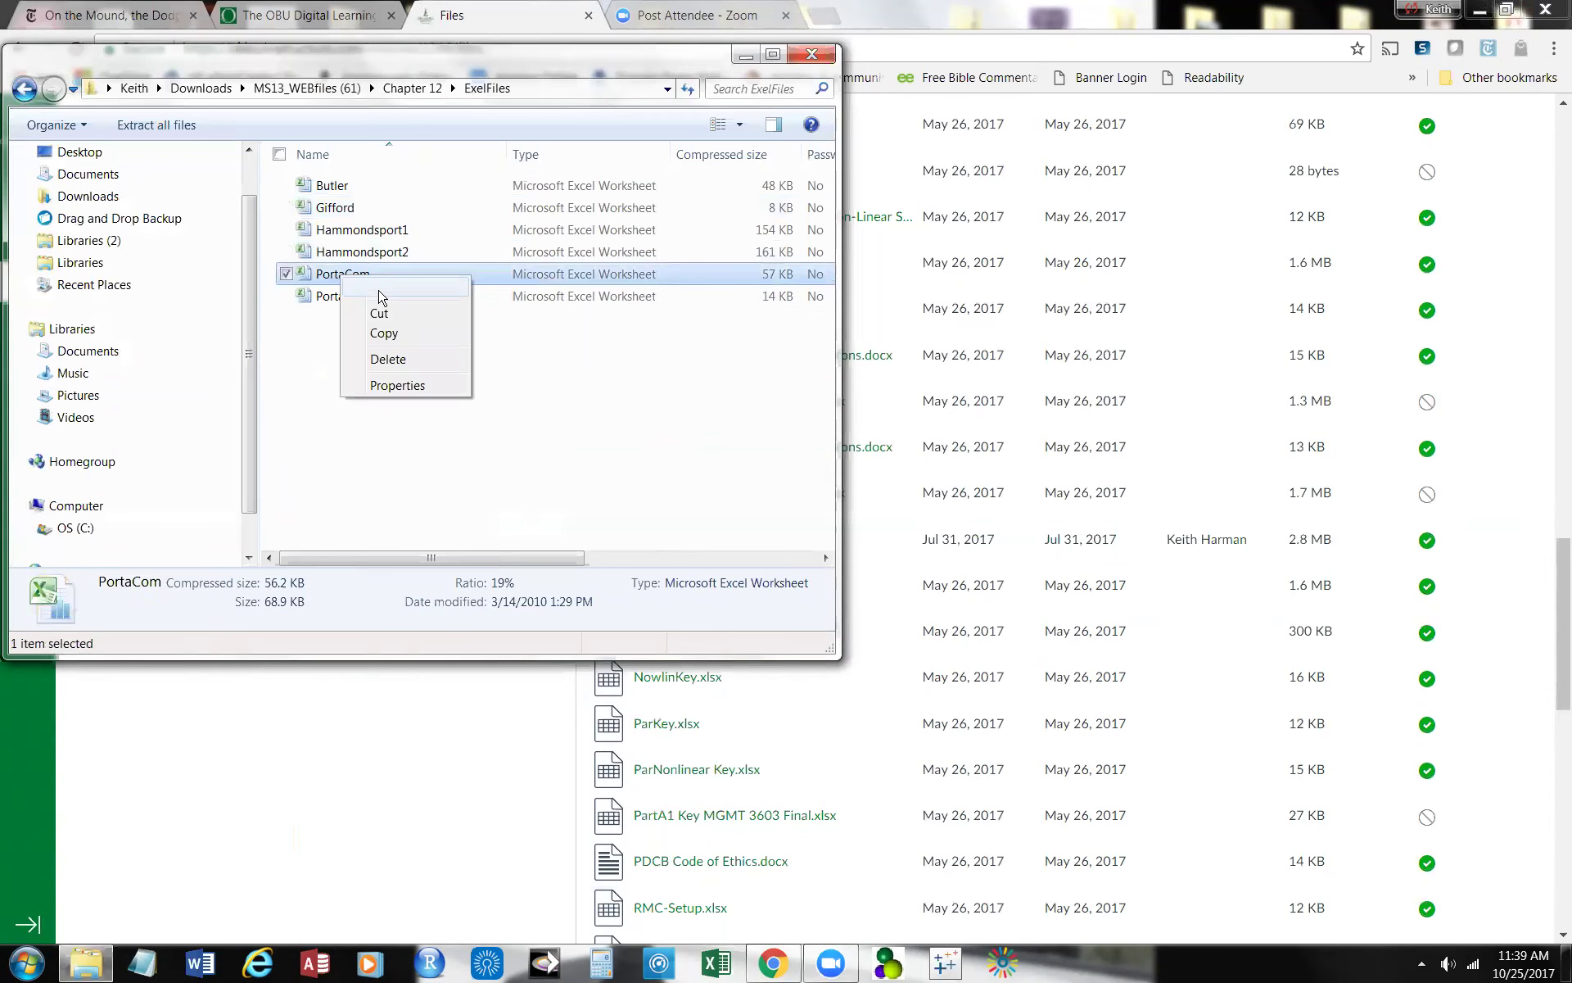
pyautogui.click(385, 289)
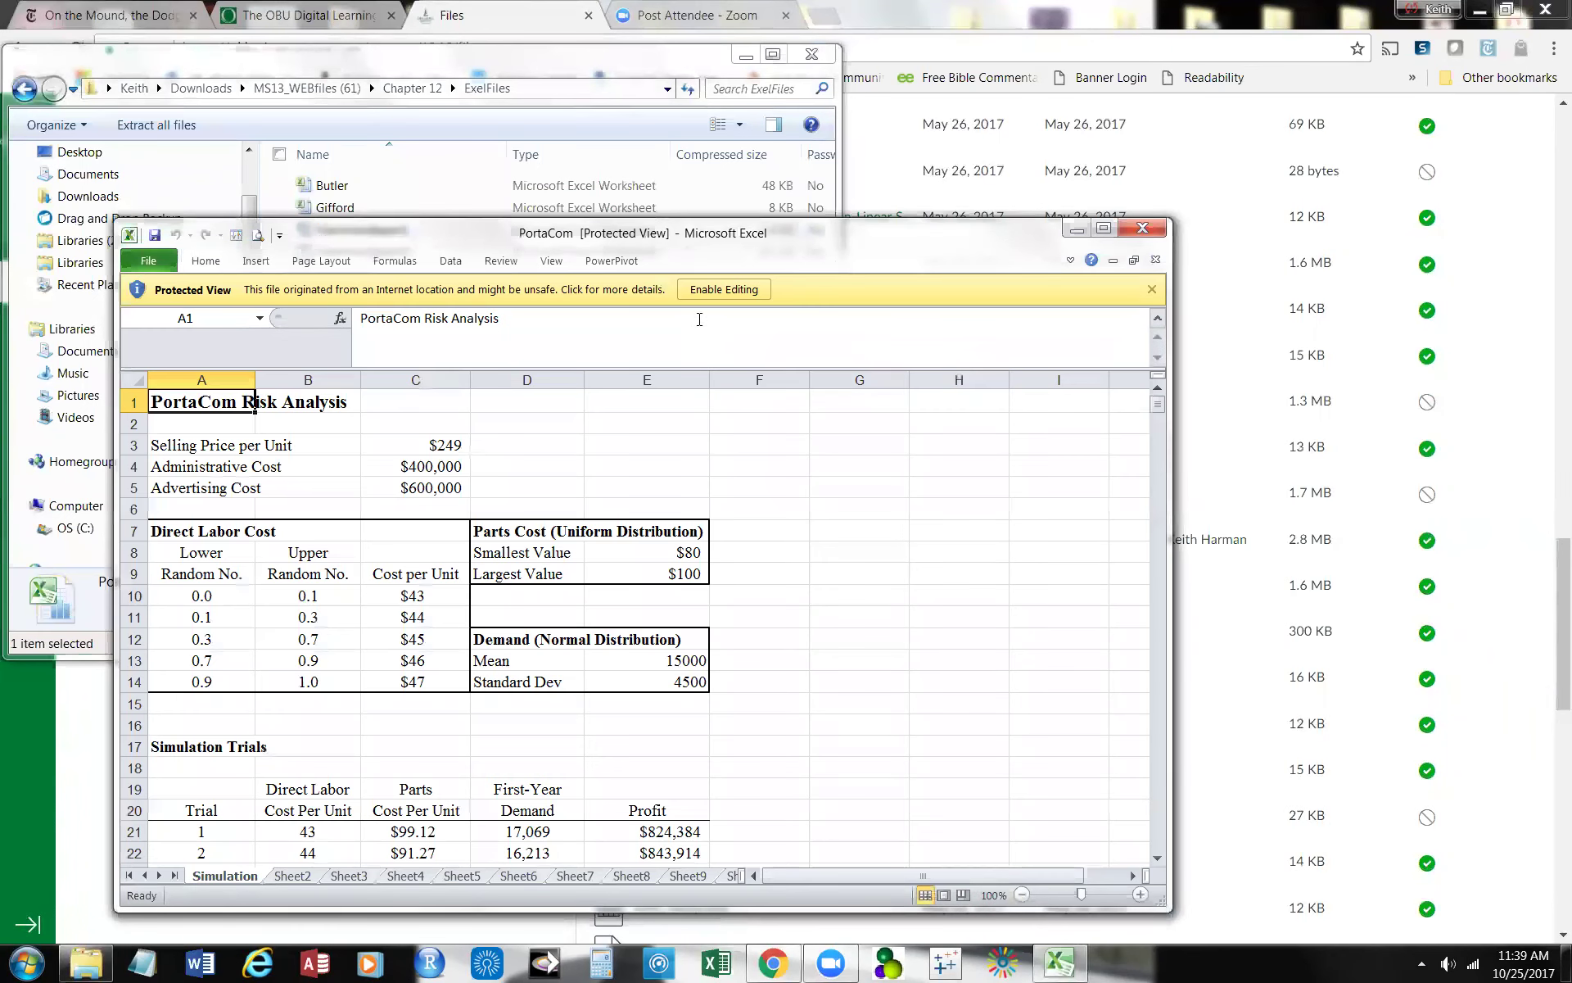
pyautogui.click(707, 291)
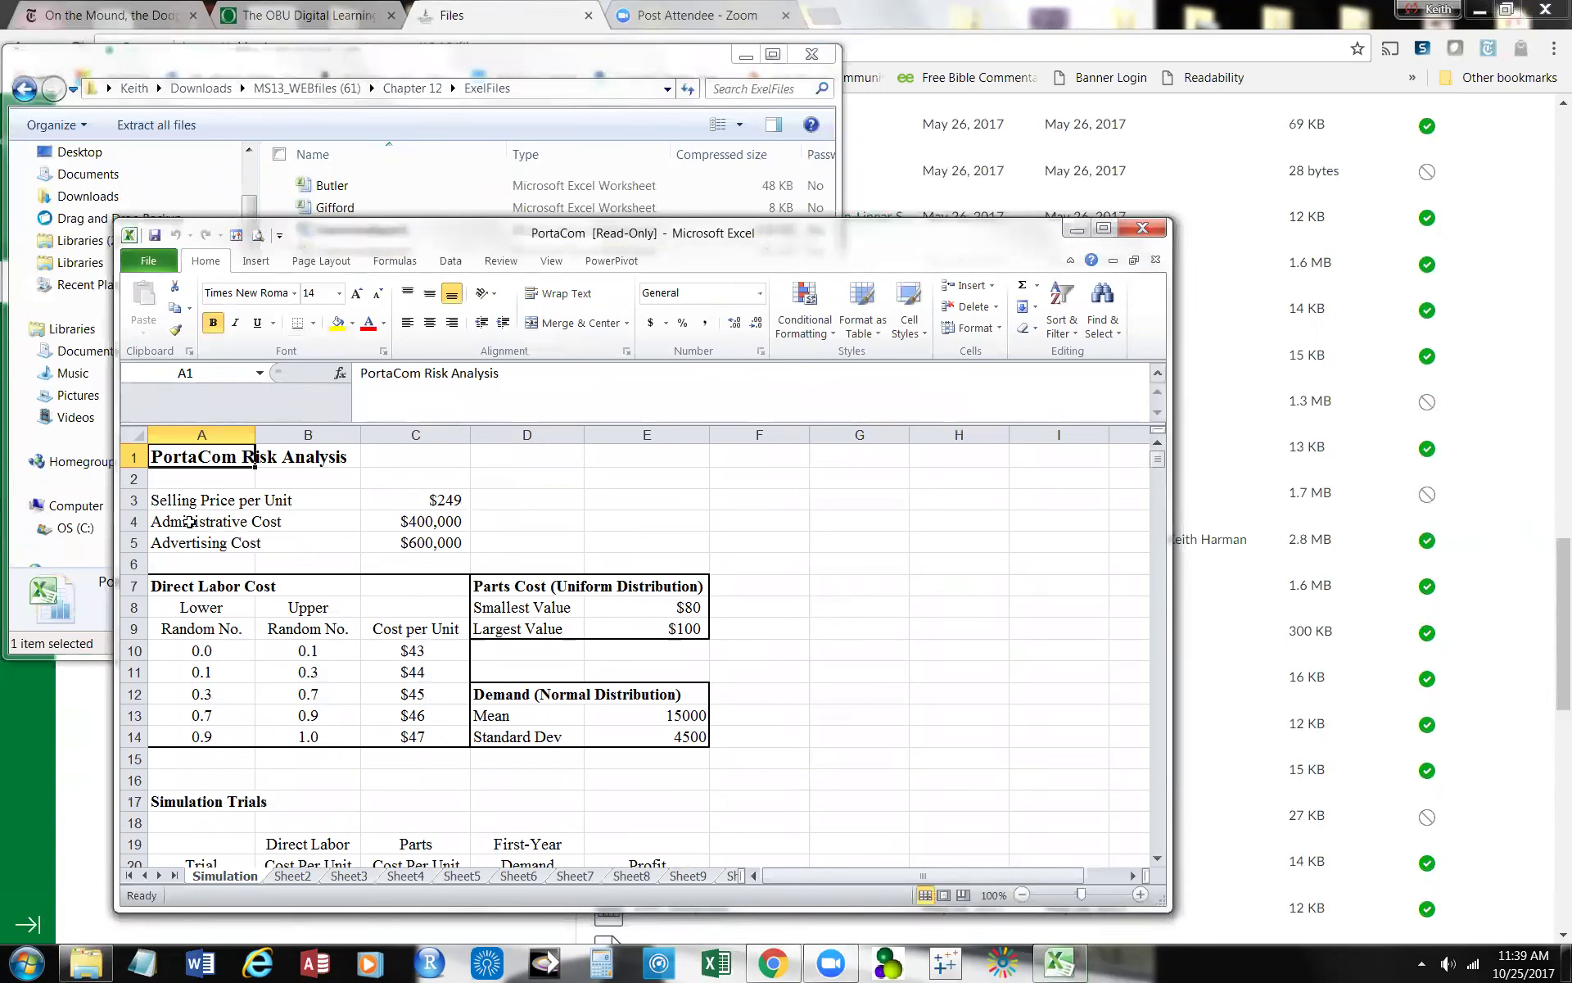
# Step: Examine the selling price and fixed costs in C3:C5 and the direct labor random number ranges in A10:B14
pyautogui.click(416, 505)
pyautogui.click(408, 526)
pyautogui.click(407, 547)
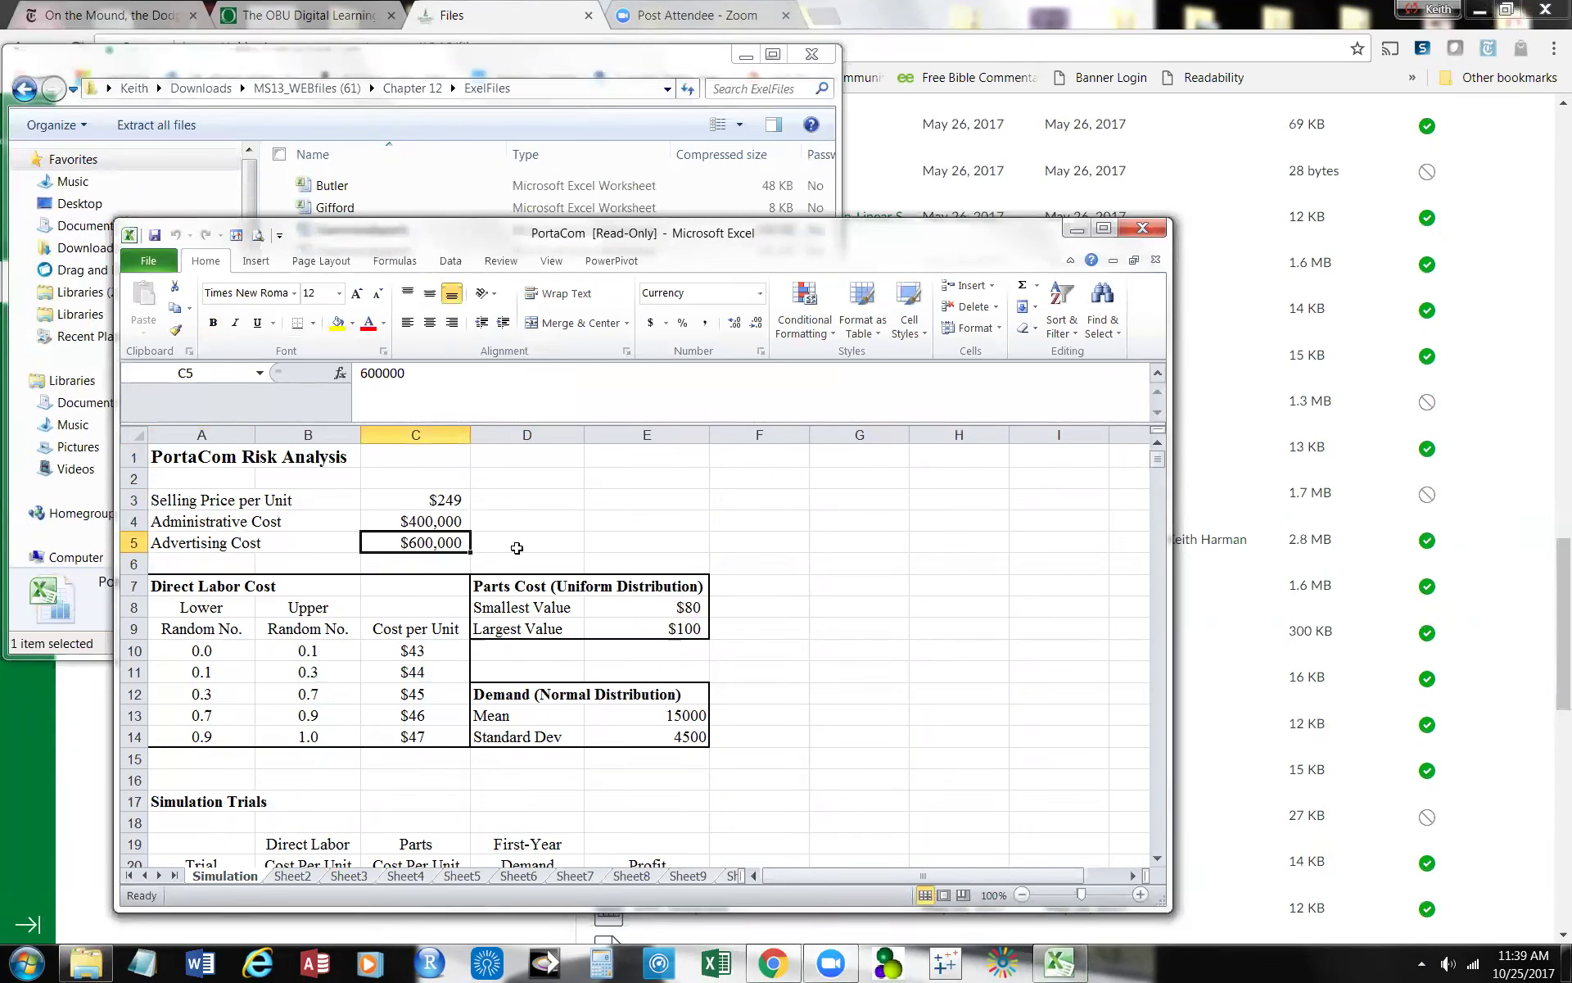
pyautogui.click(221, 652)
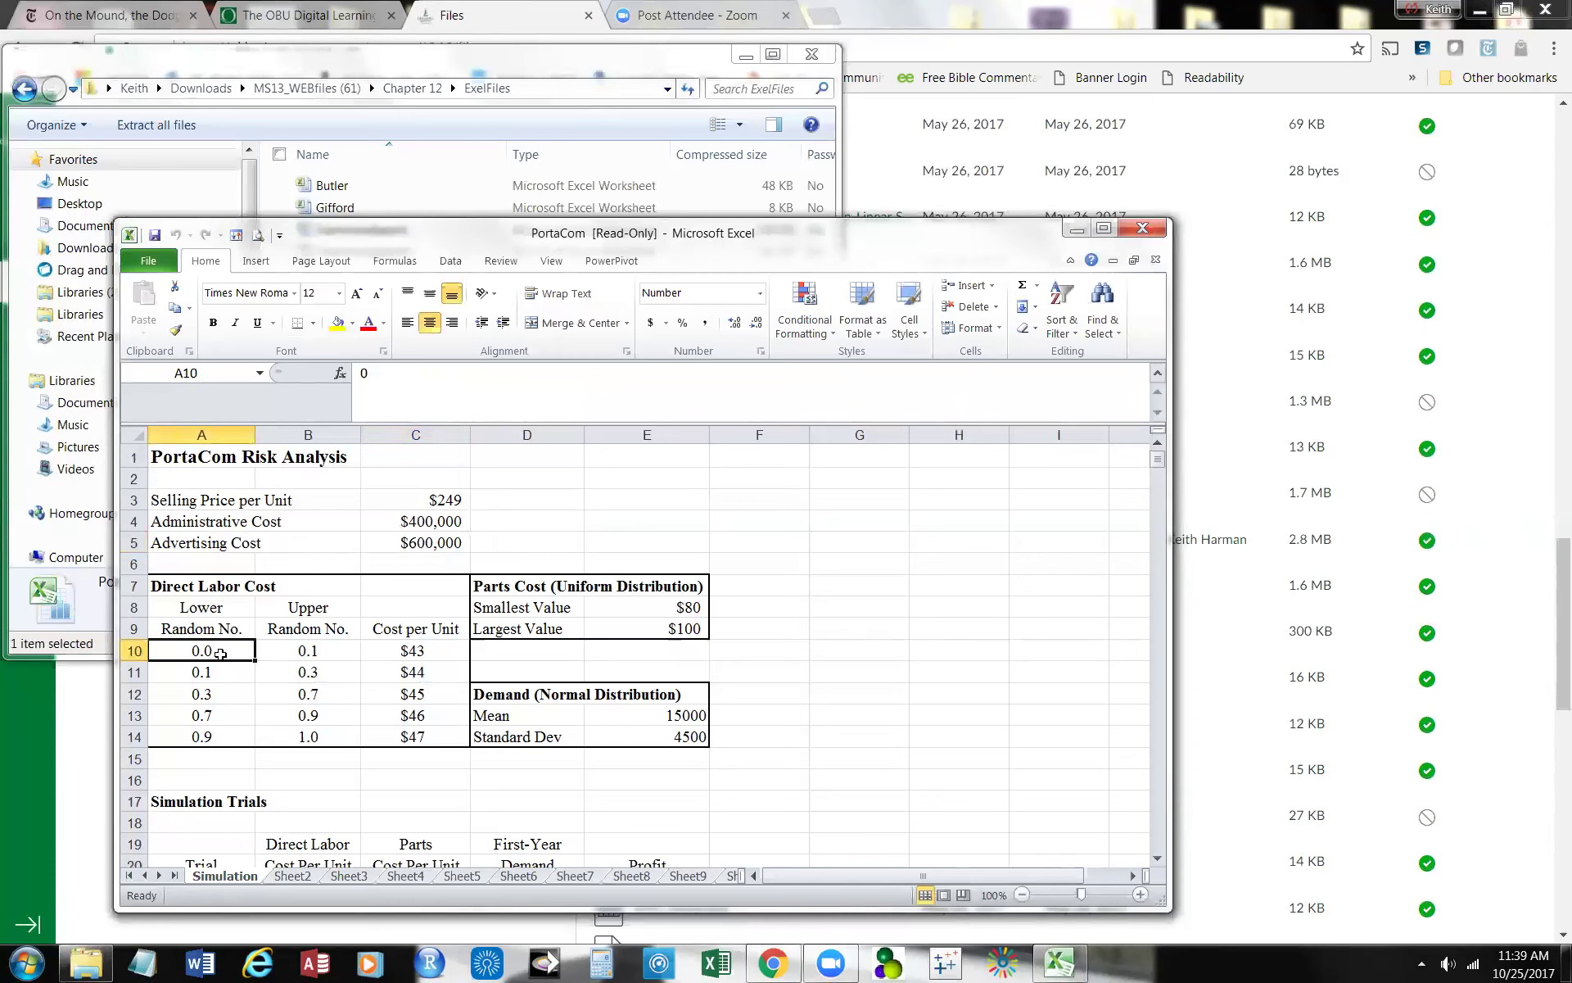
pyautogui.click(219, 673)
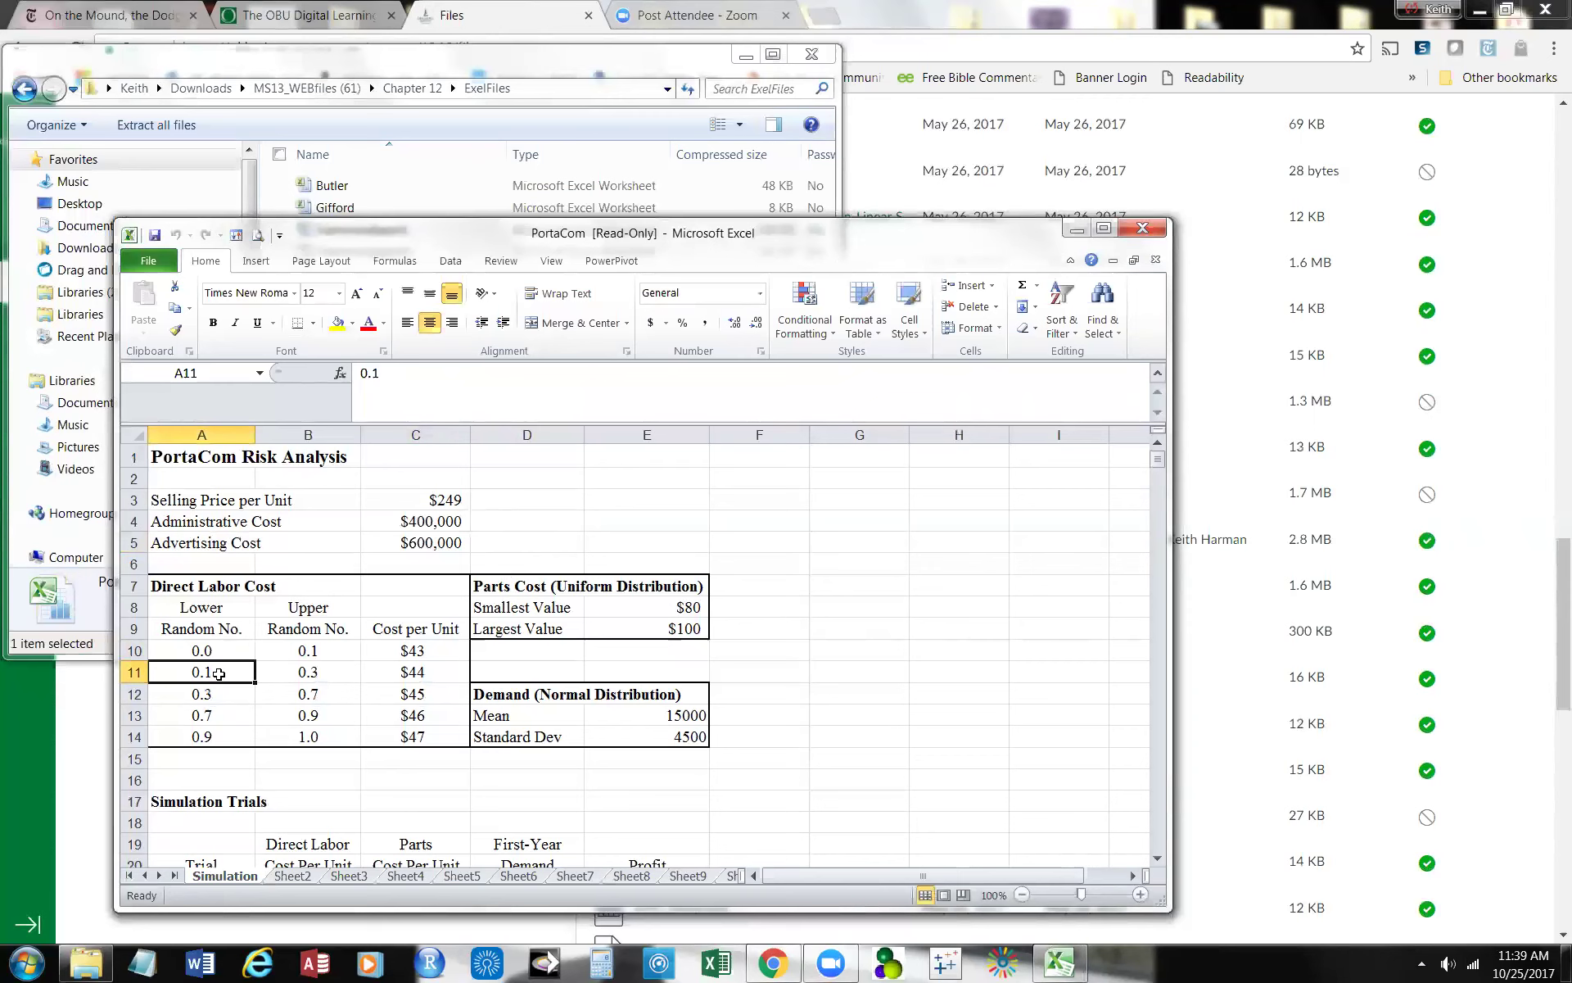
pyautogui.click(219, 696)
pyautogui.click(214, 718)
pyautogui.click(212, 739)
pyautogui.click(306, 656)
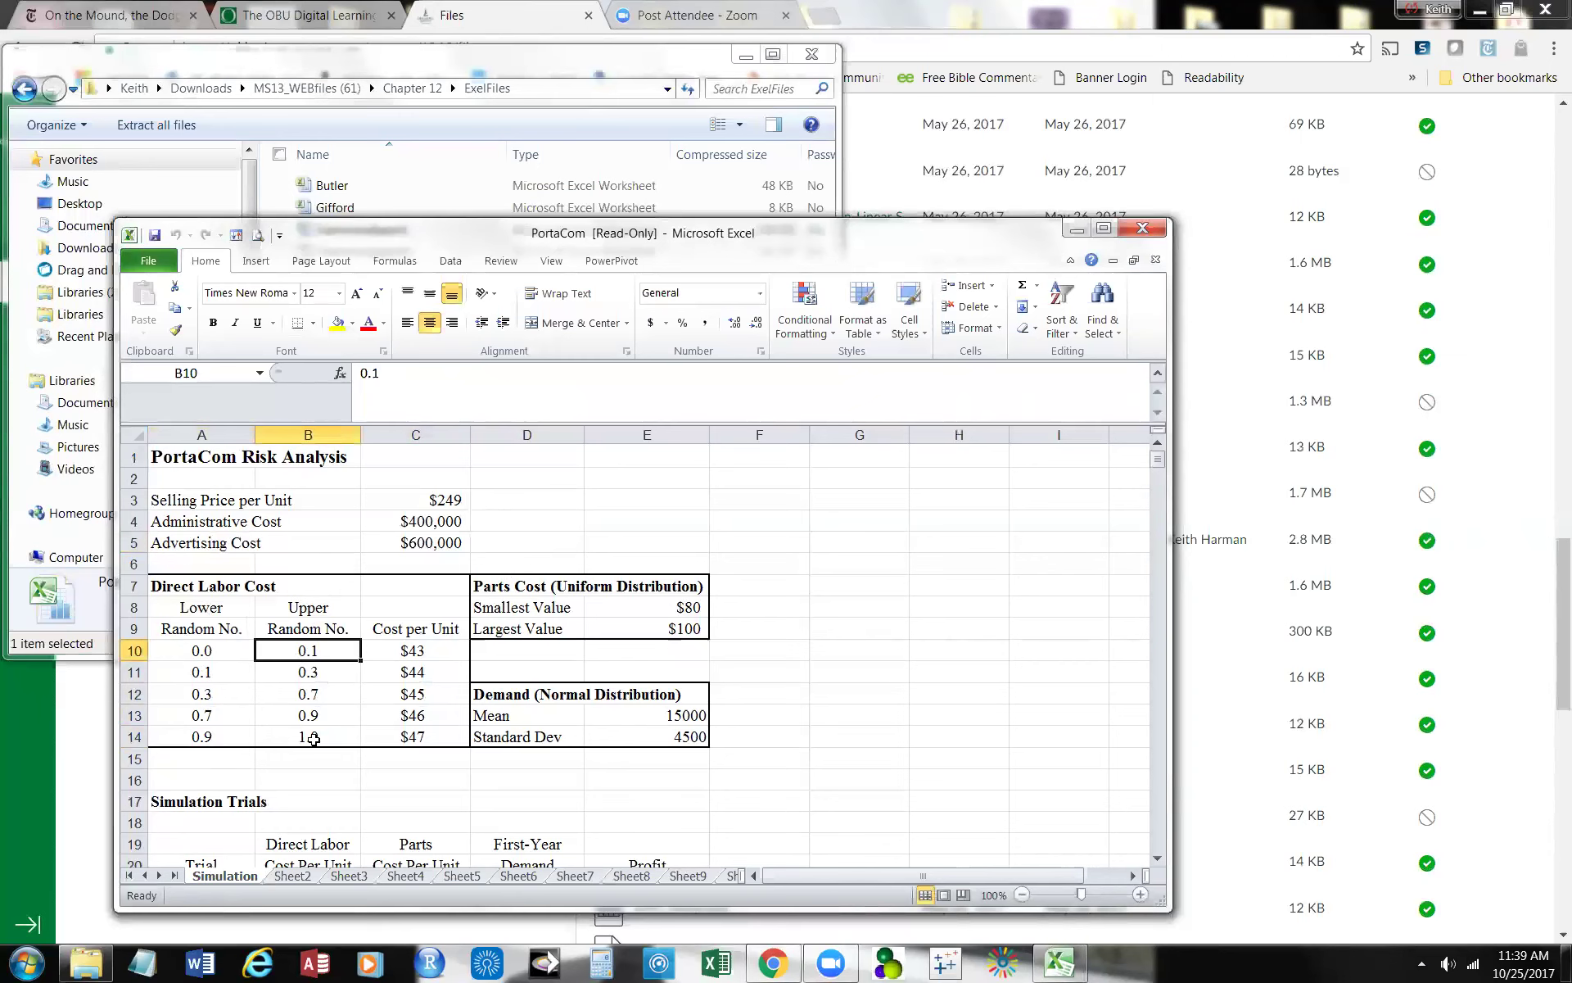
pyautogui.click(195, 653)
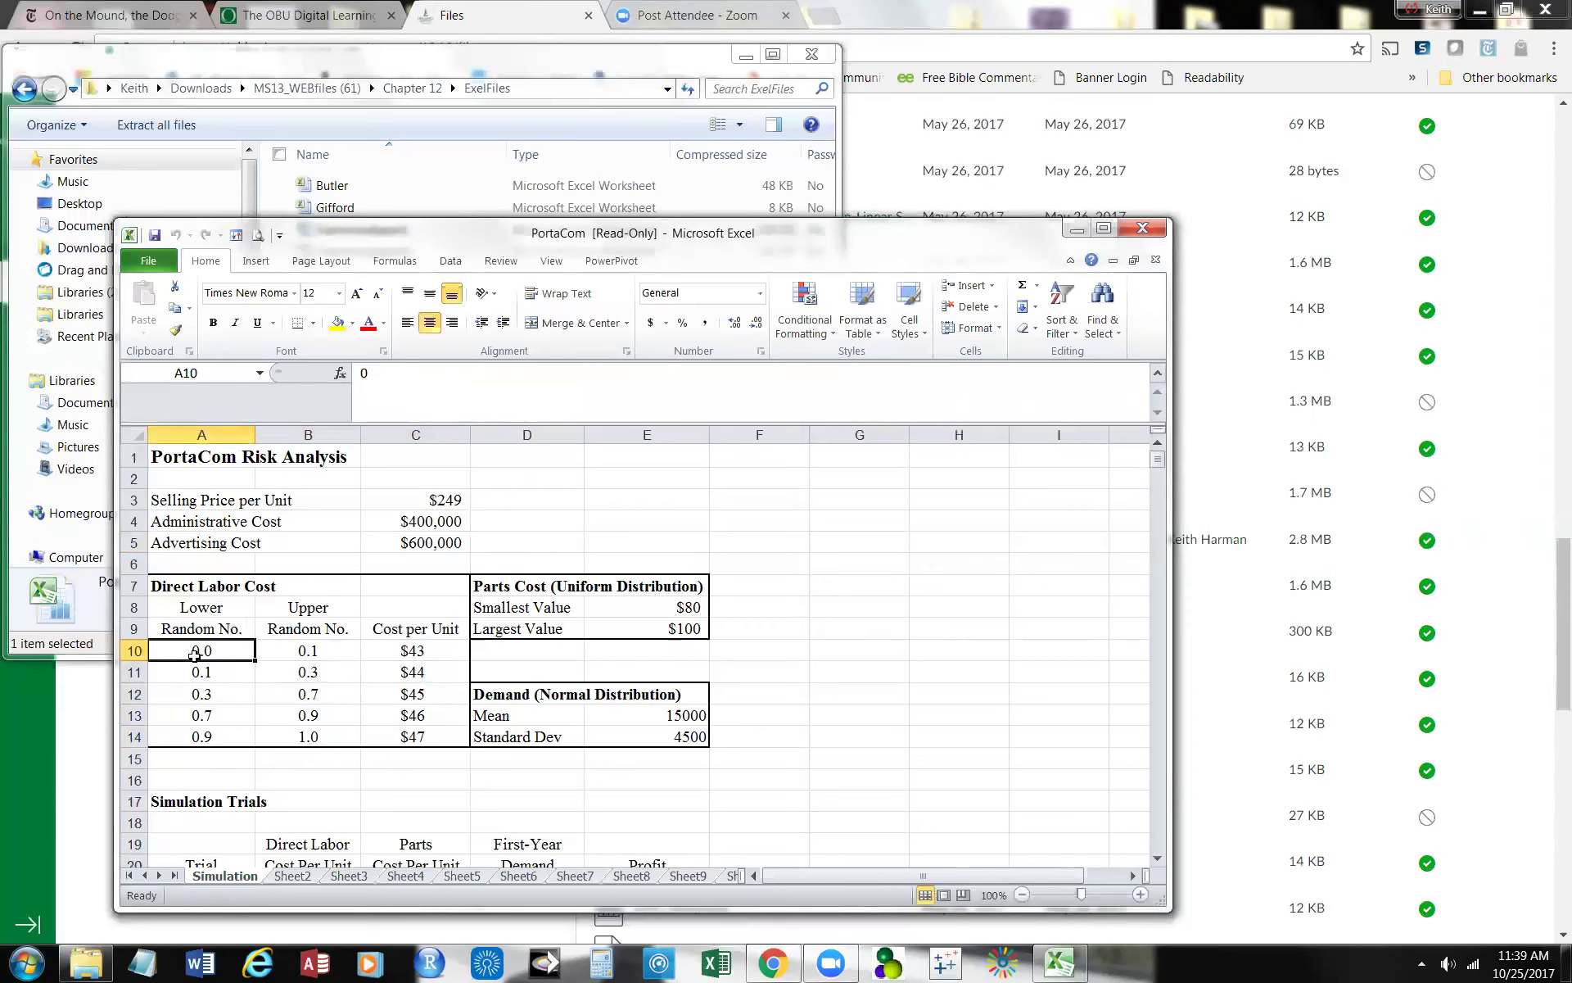
pyautogui.click(306, 659)
pyautogui.click(218, 687)
pyautogui.click(309, 693)
pyautogui.click(220, 714)
pyautogui.click(307, 716)
pyautogui.click(190, 732)
pyautogui.click(295, 736)
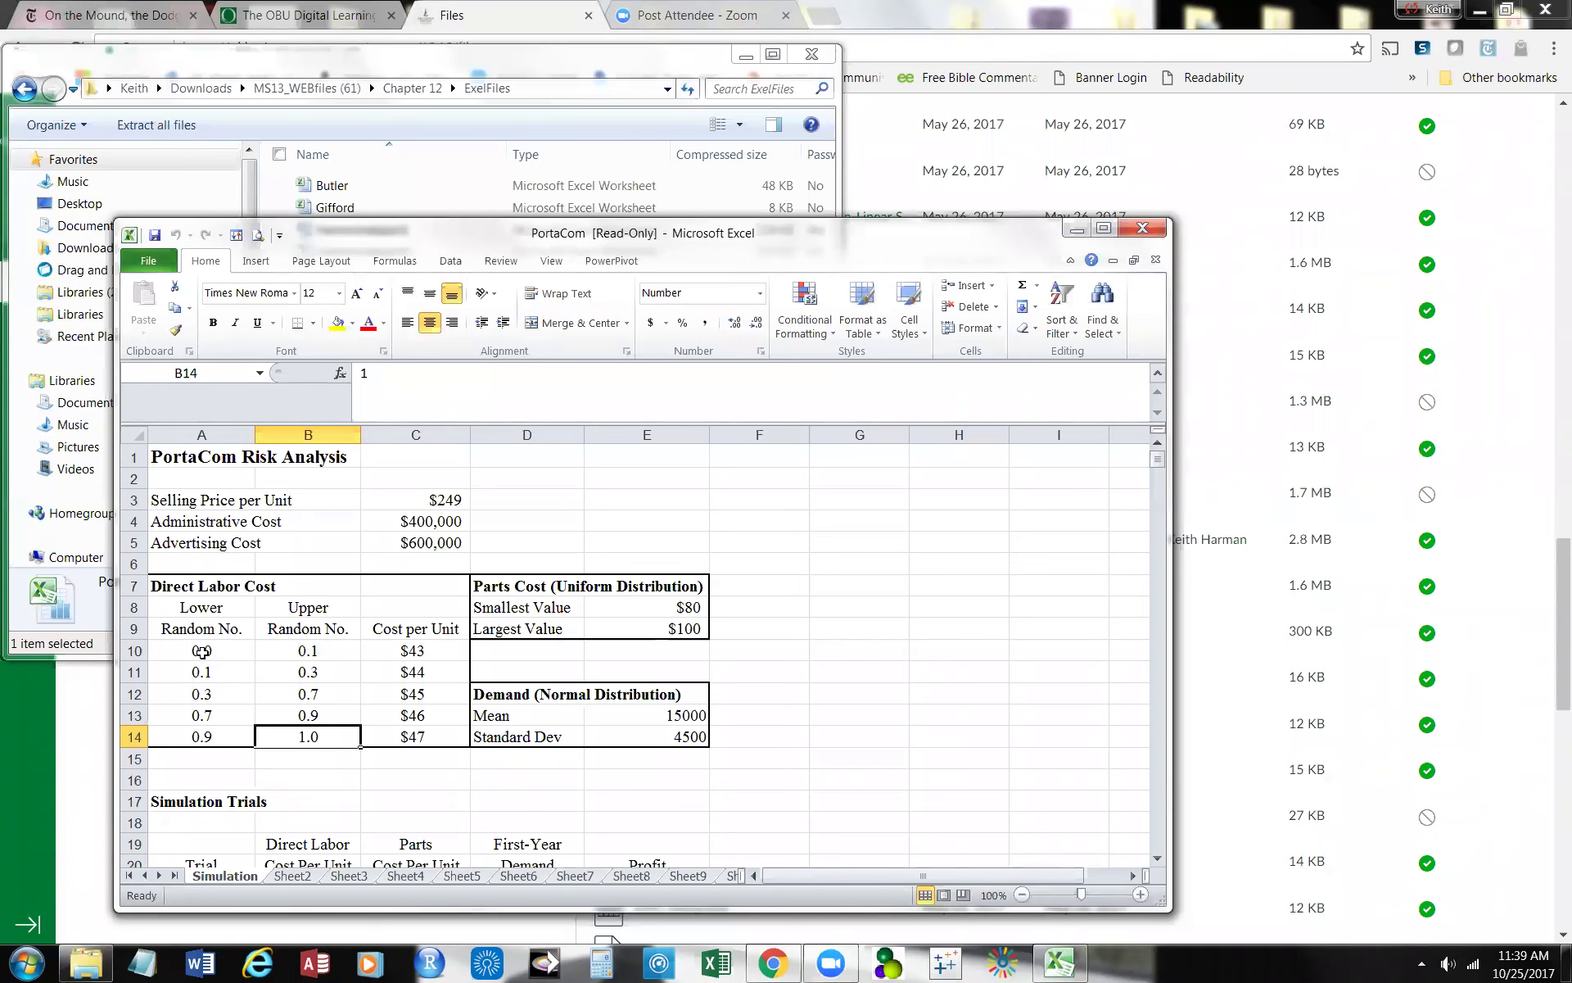
# Step: Examine the parts cost limits in E8:E9, the demand mean and standard deviation in E13:E14, and the simulation trials table
pyautogui.click(678, 608)
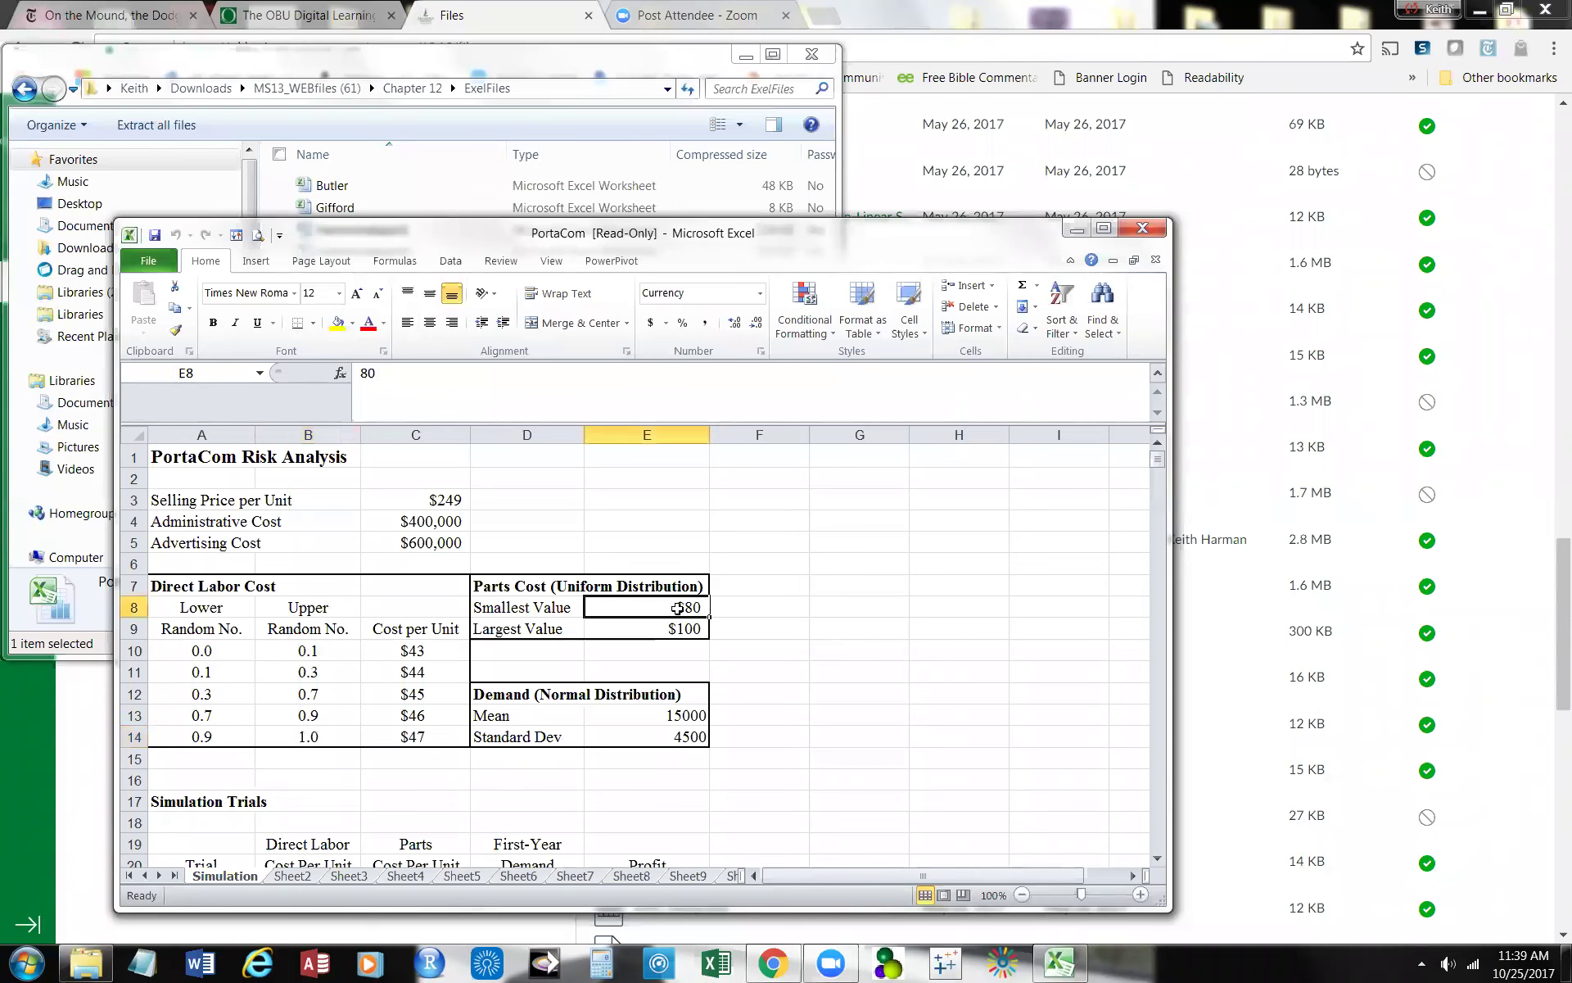
pyautogui.click(670, 632)
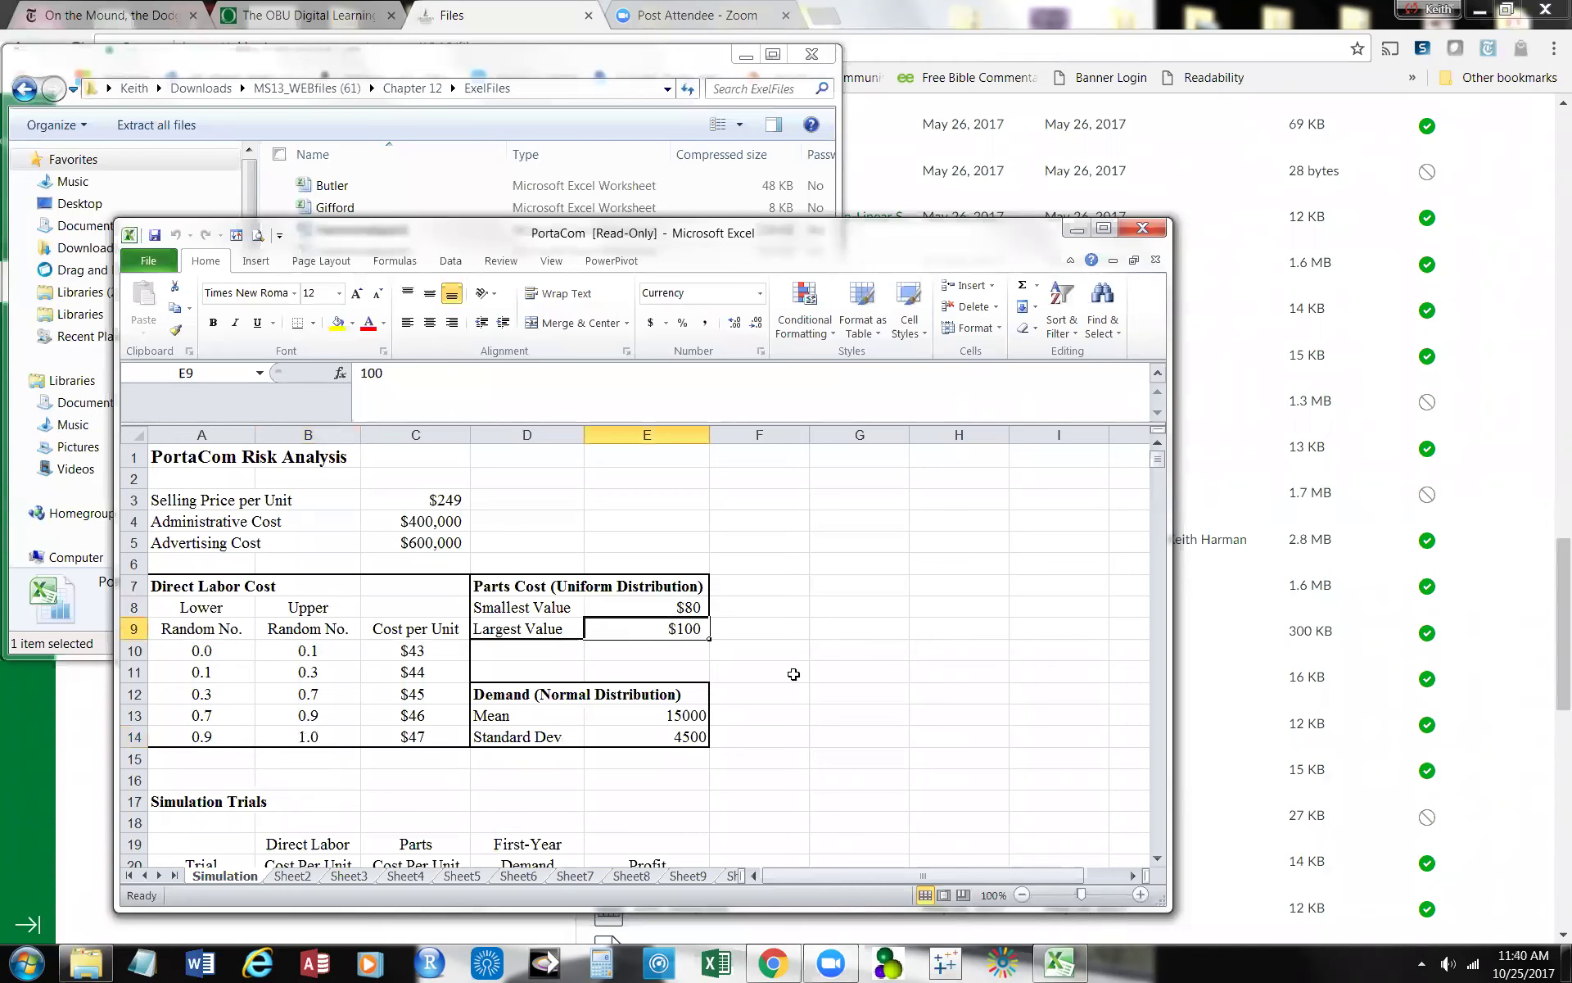
pyautogui.click(662, 719)
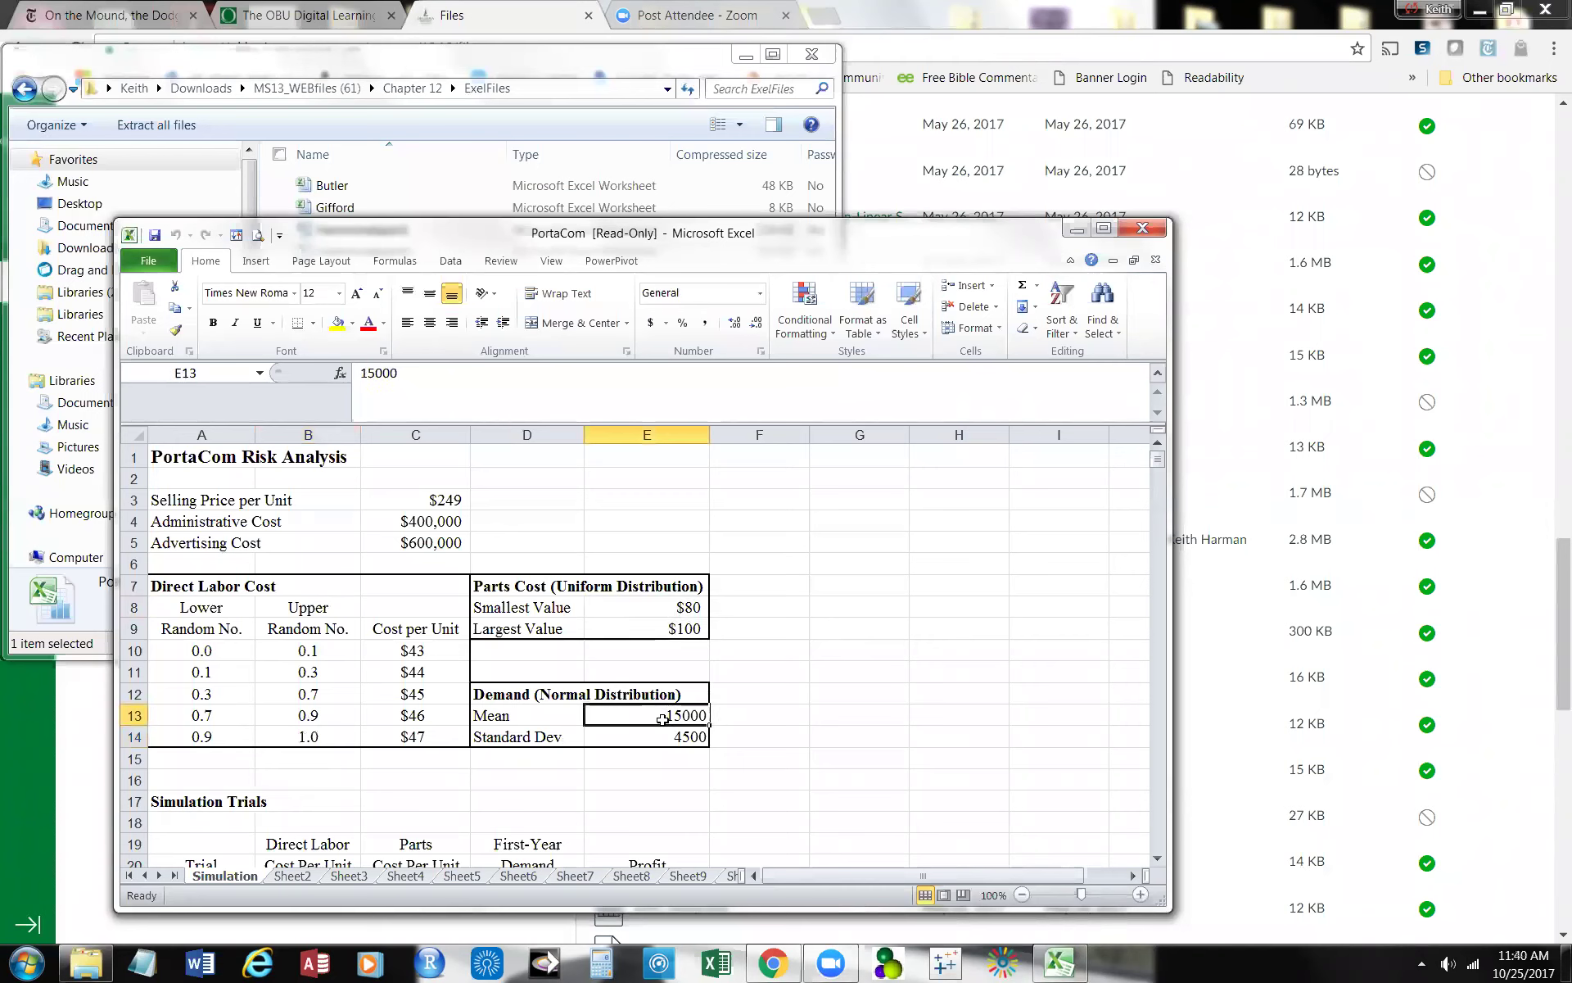
pyautogui.click(664, 744)
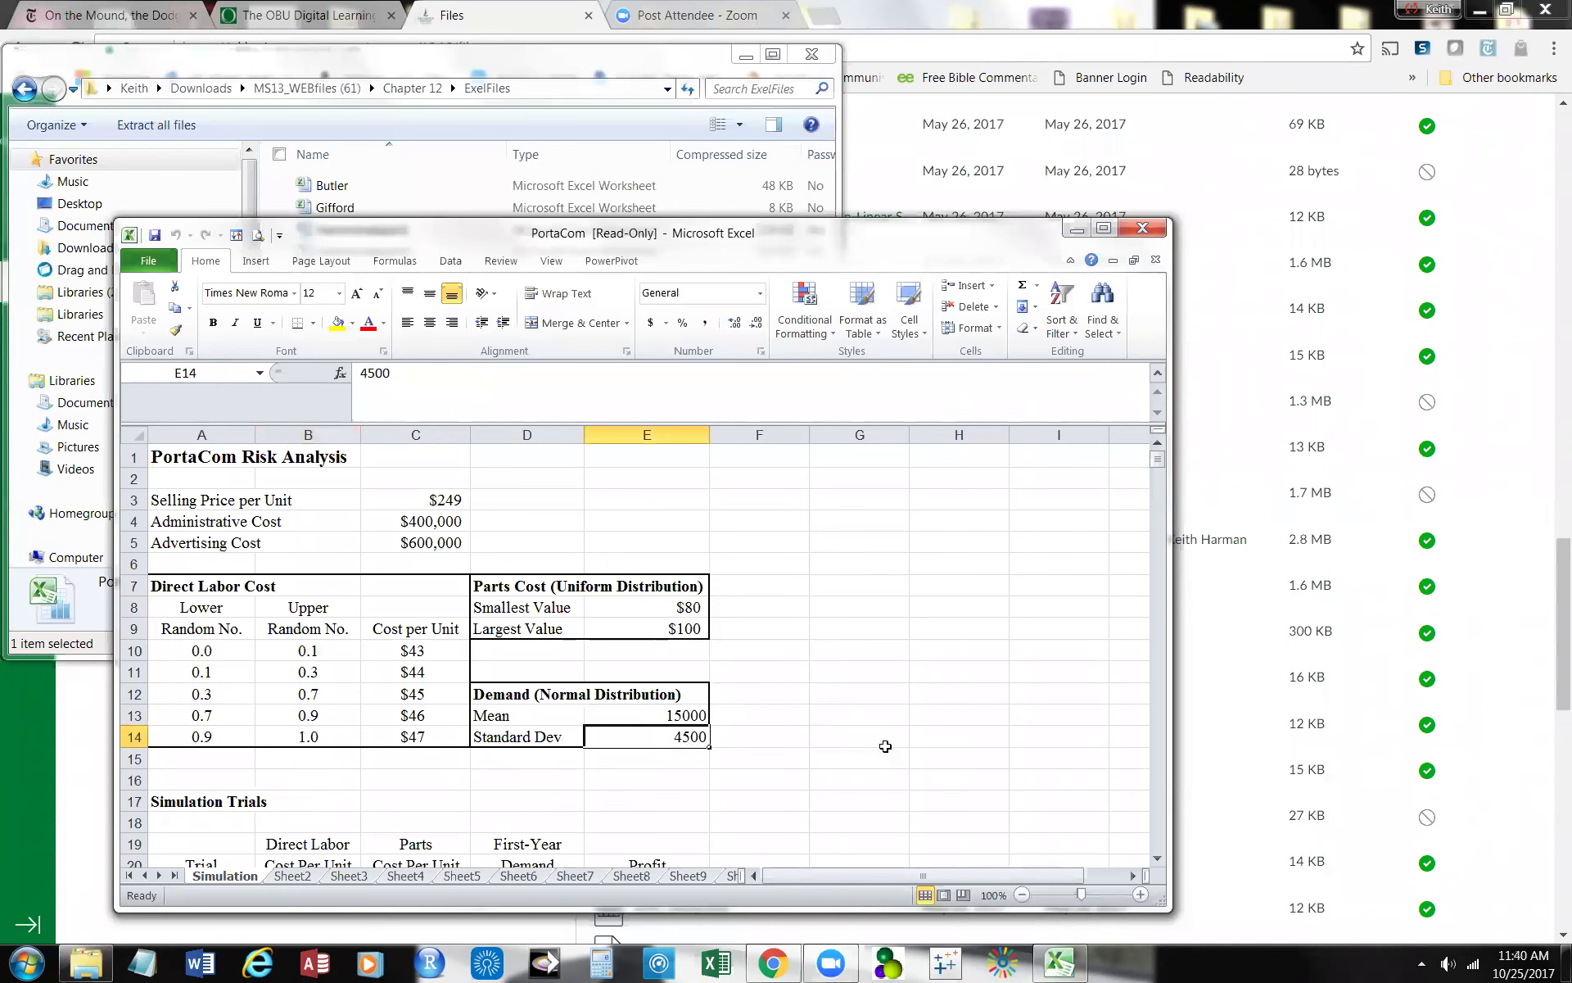
pyautogui.scroll(-3, 883, 743)
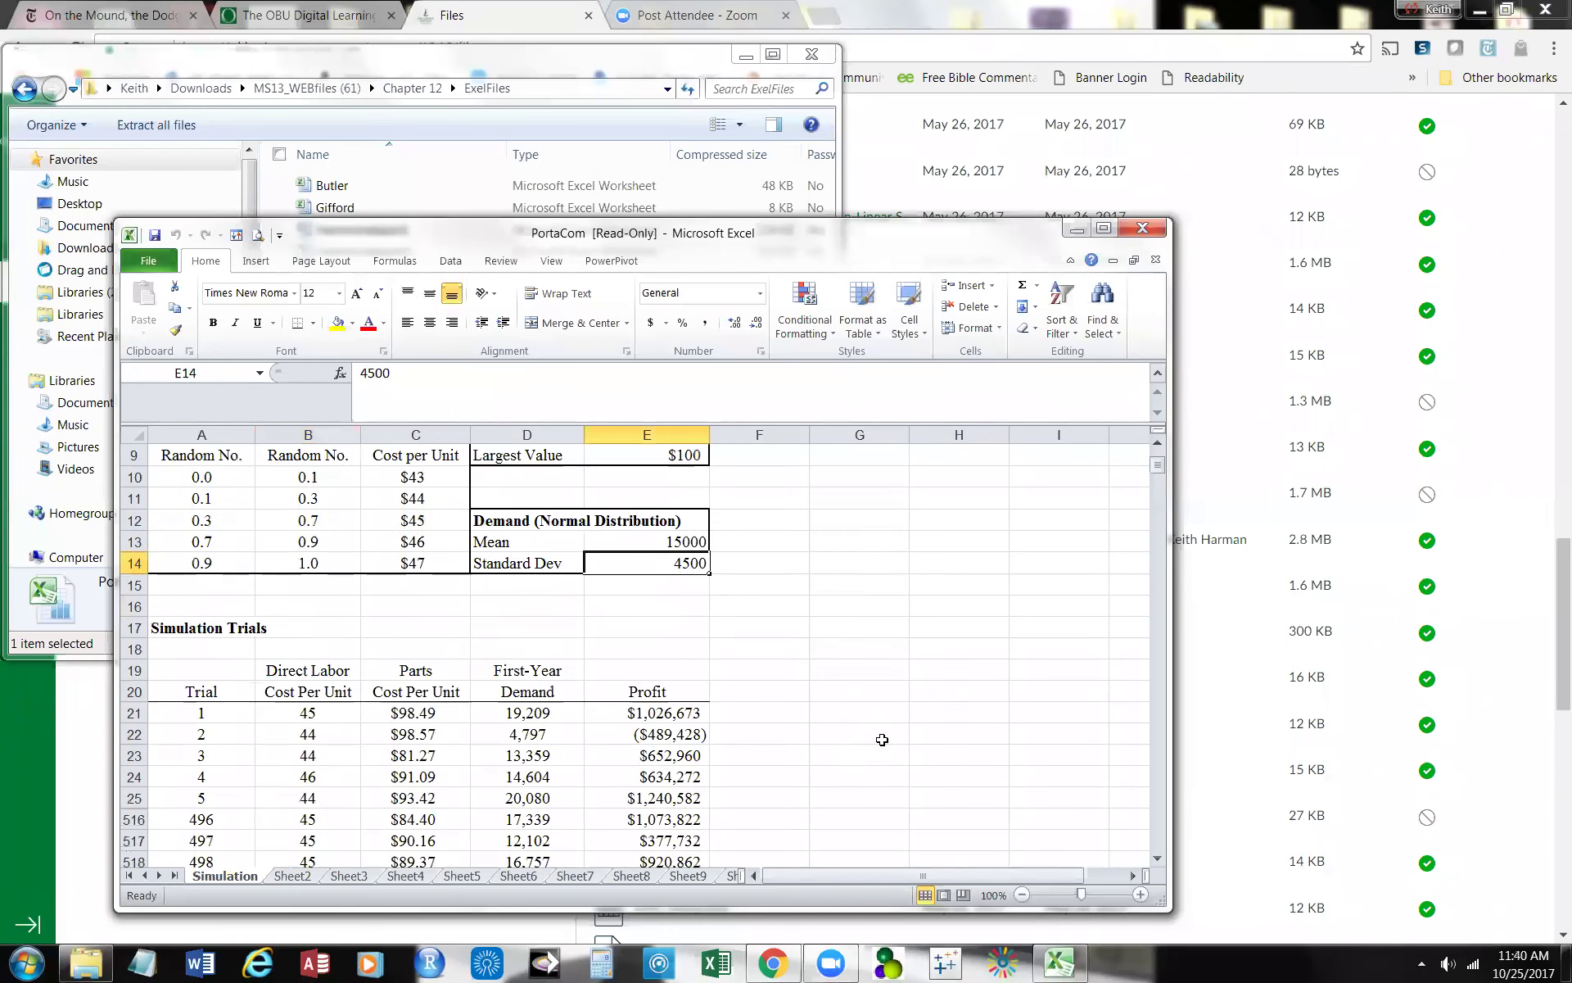
pyautogui.scroll(-1, 882, 739)
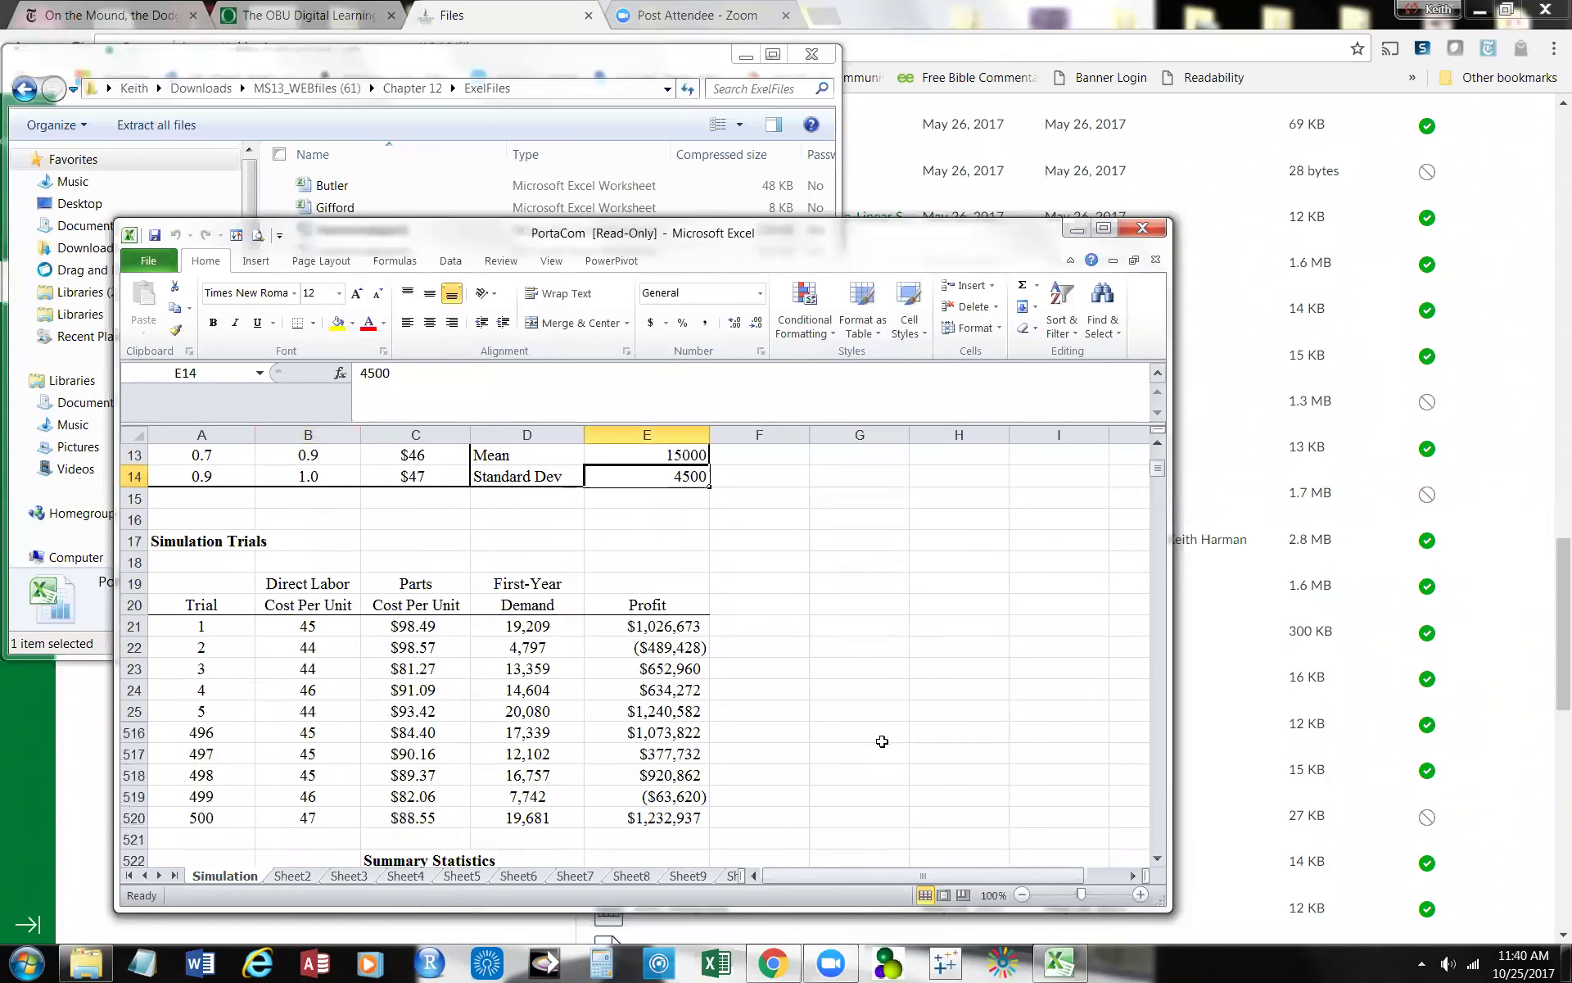
# Step: Examine the profit formula for trial 1 in E21 and the summary statistics in E523:E528
pyautogui.click(659, 632)
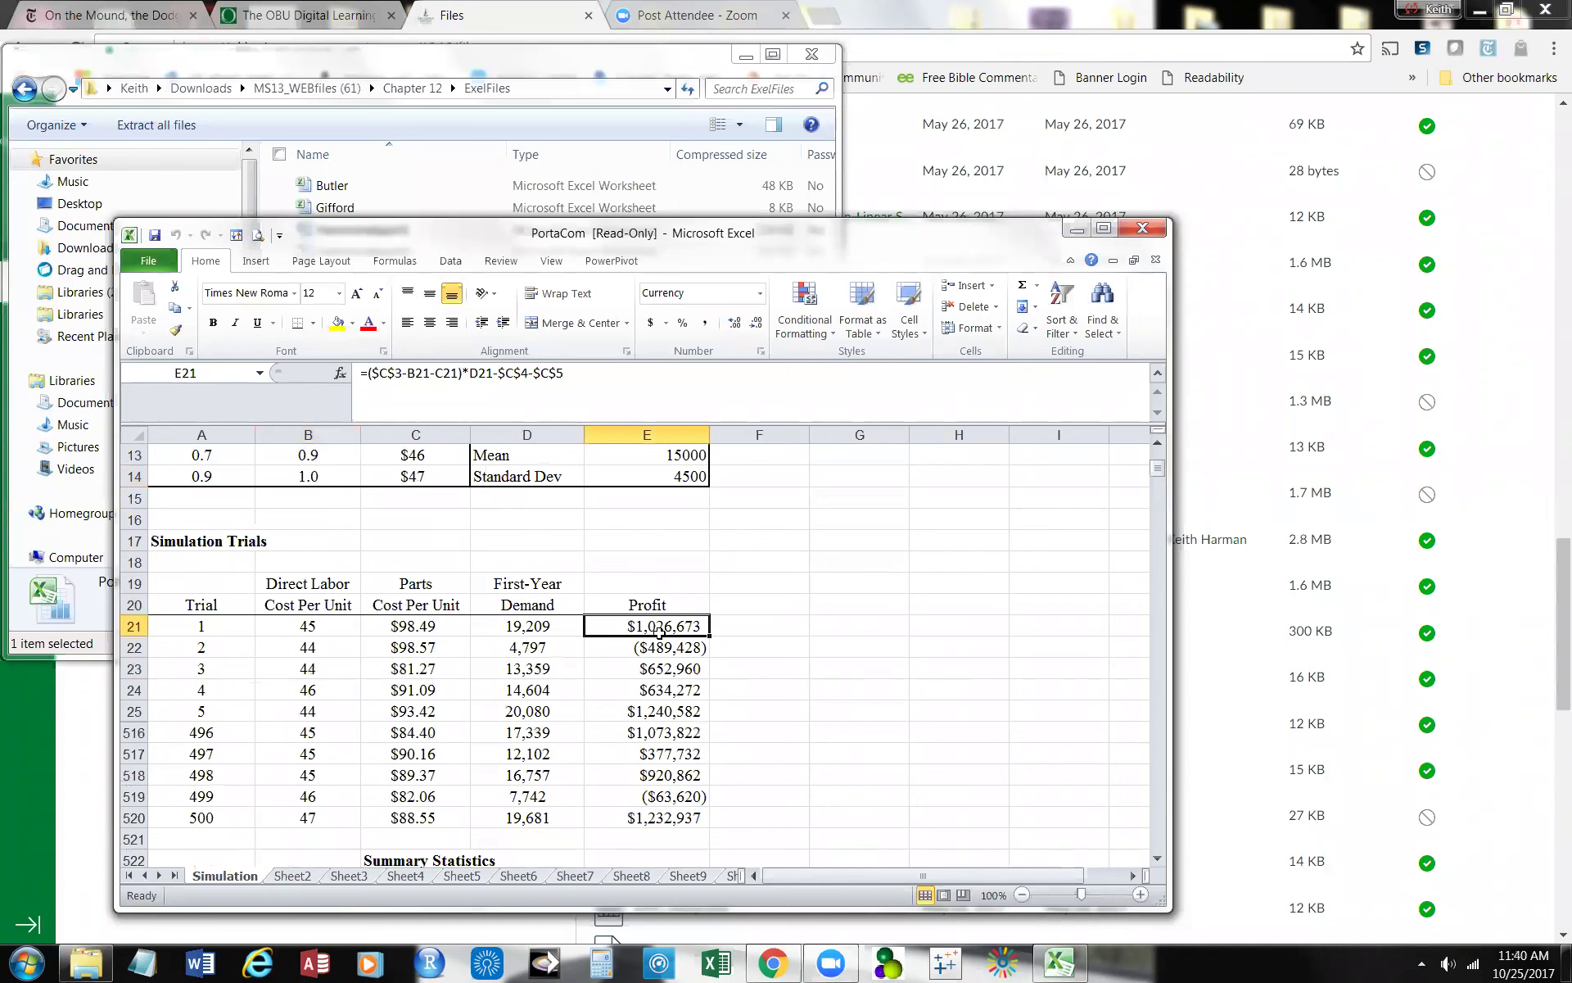
pyautogui.click(806, 665)
pyautogui.scroll(-3, 808, 662)
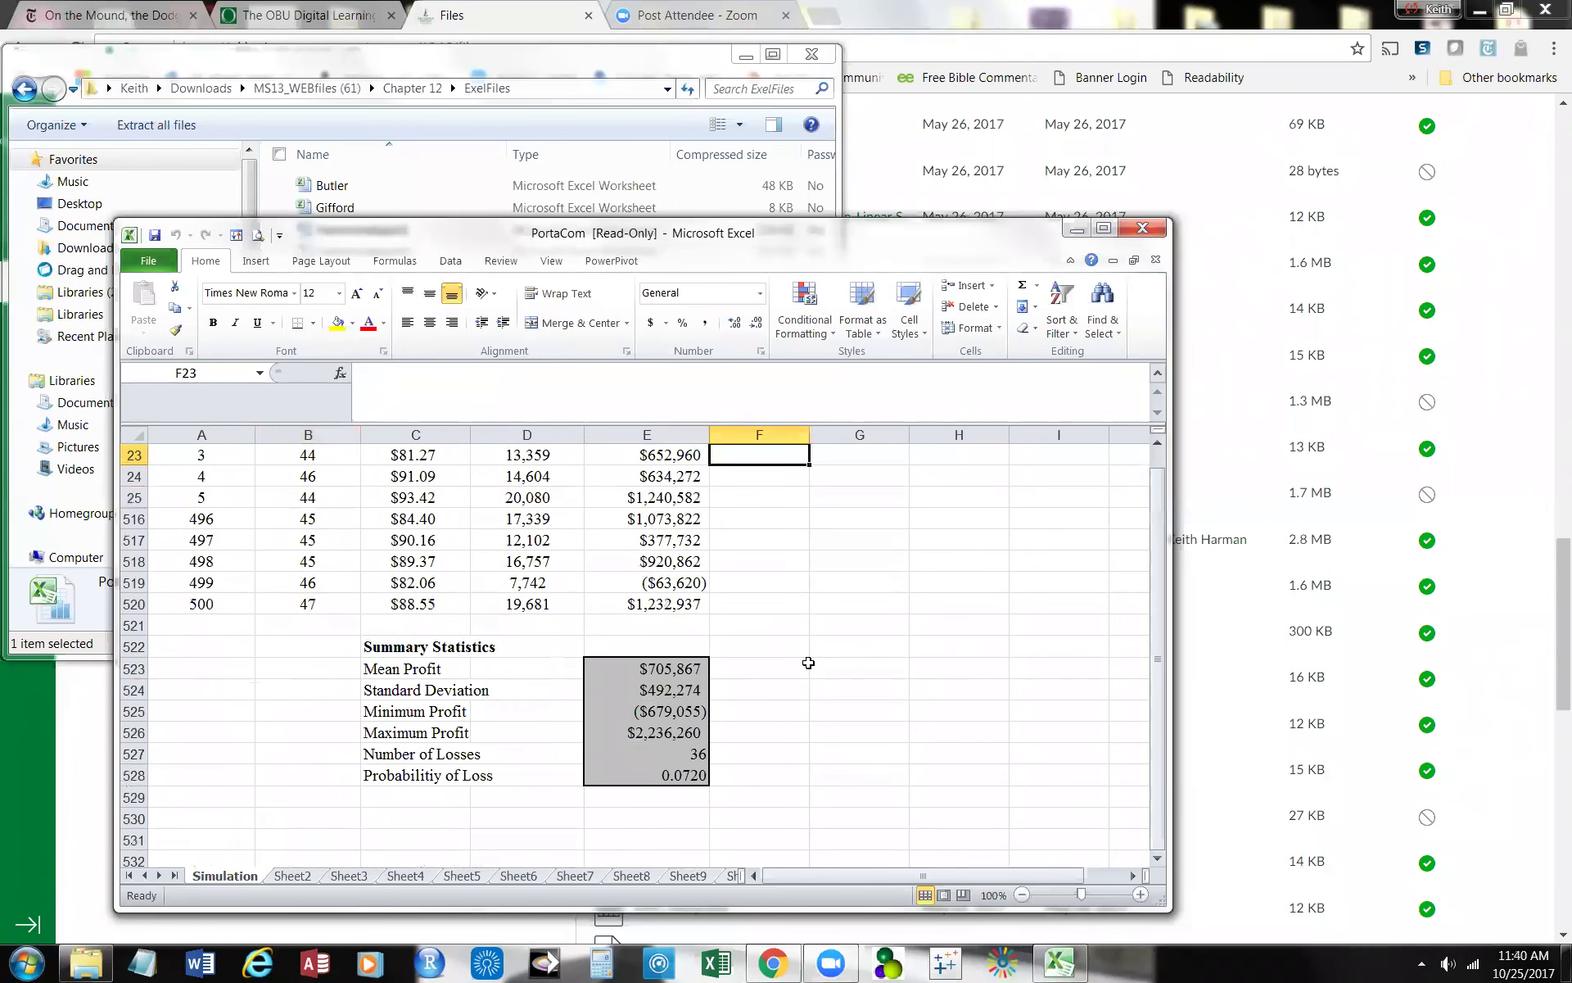
pyautogui.click(777, 672)
pyautogui.scroll(-3, 790, 705)
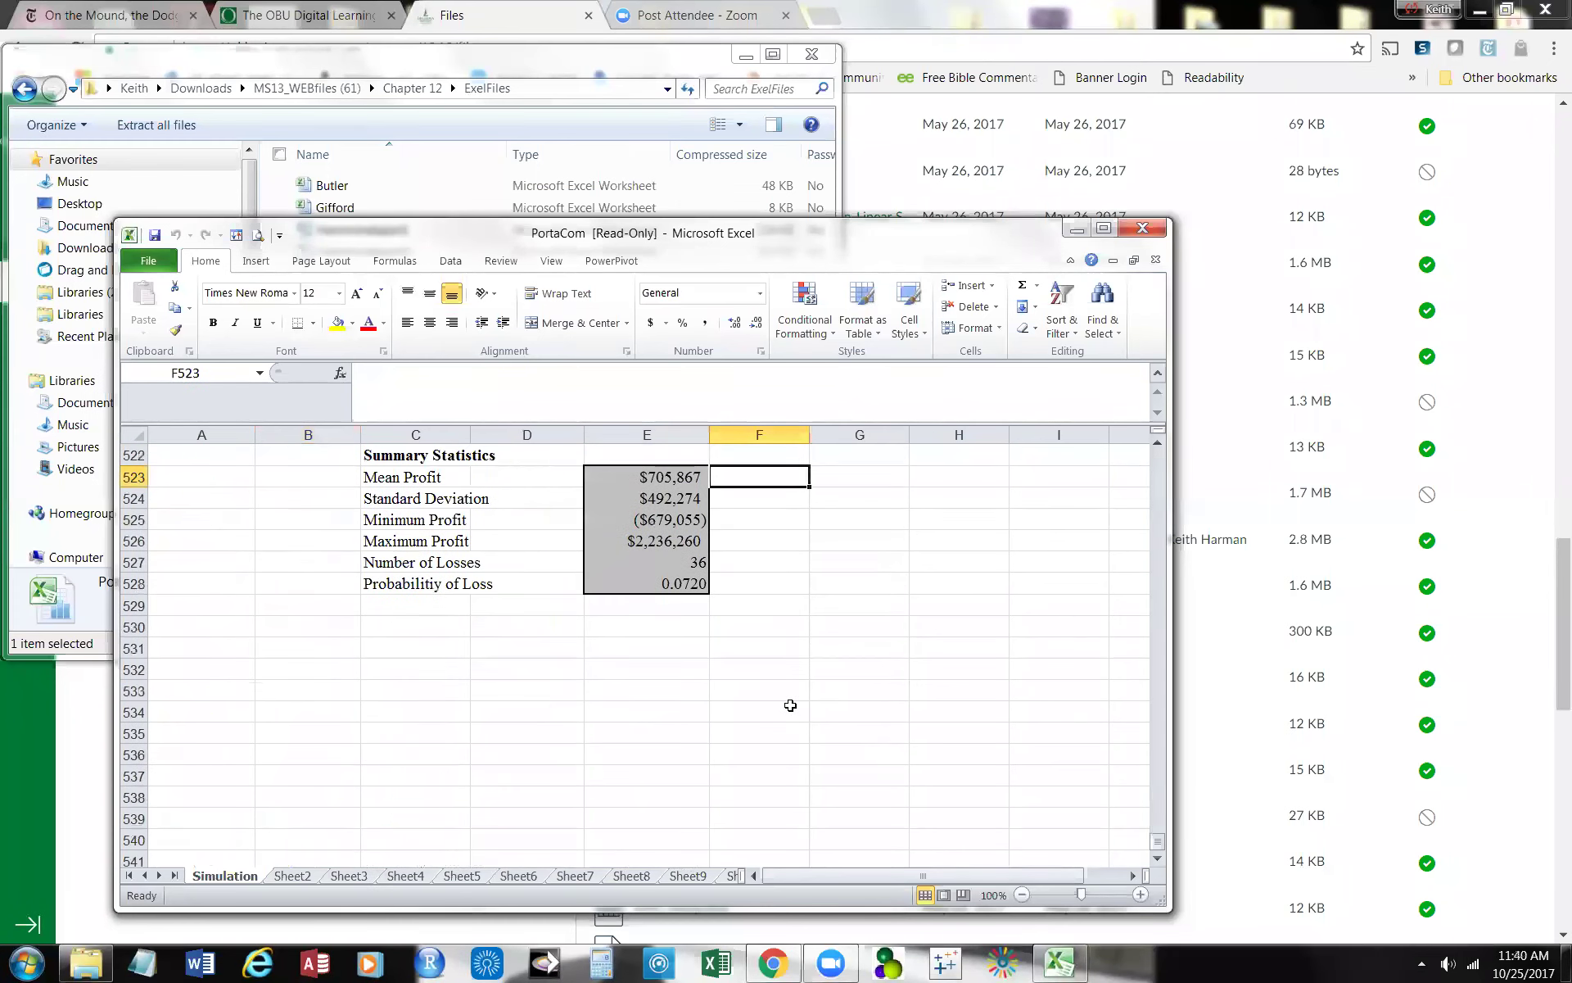
pyautogui.scroll(2, 884, 680)
pyautogui.scroll(20, 884, 680)
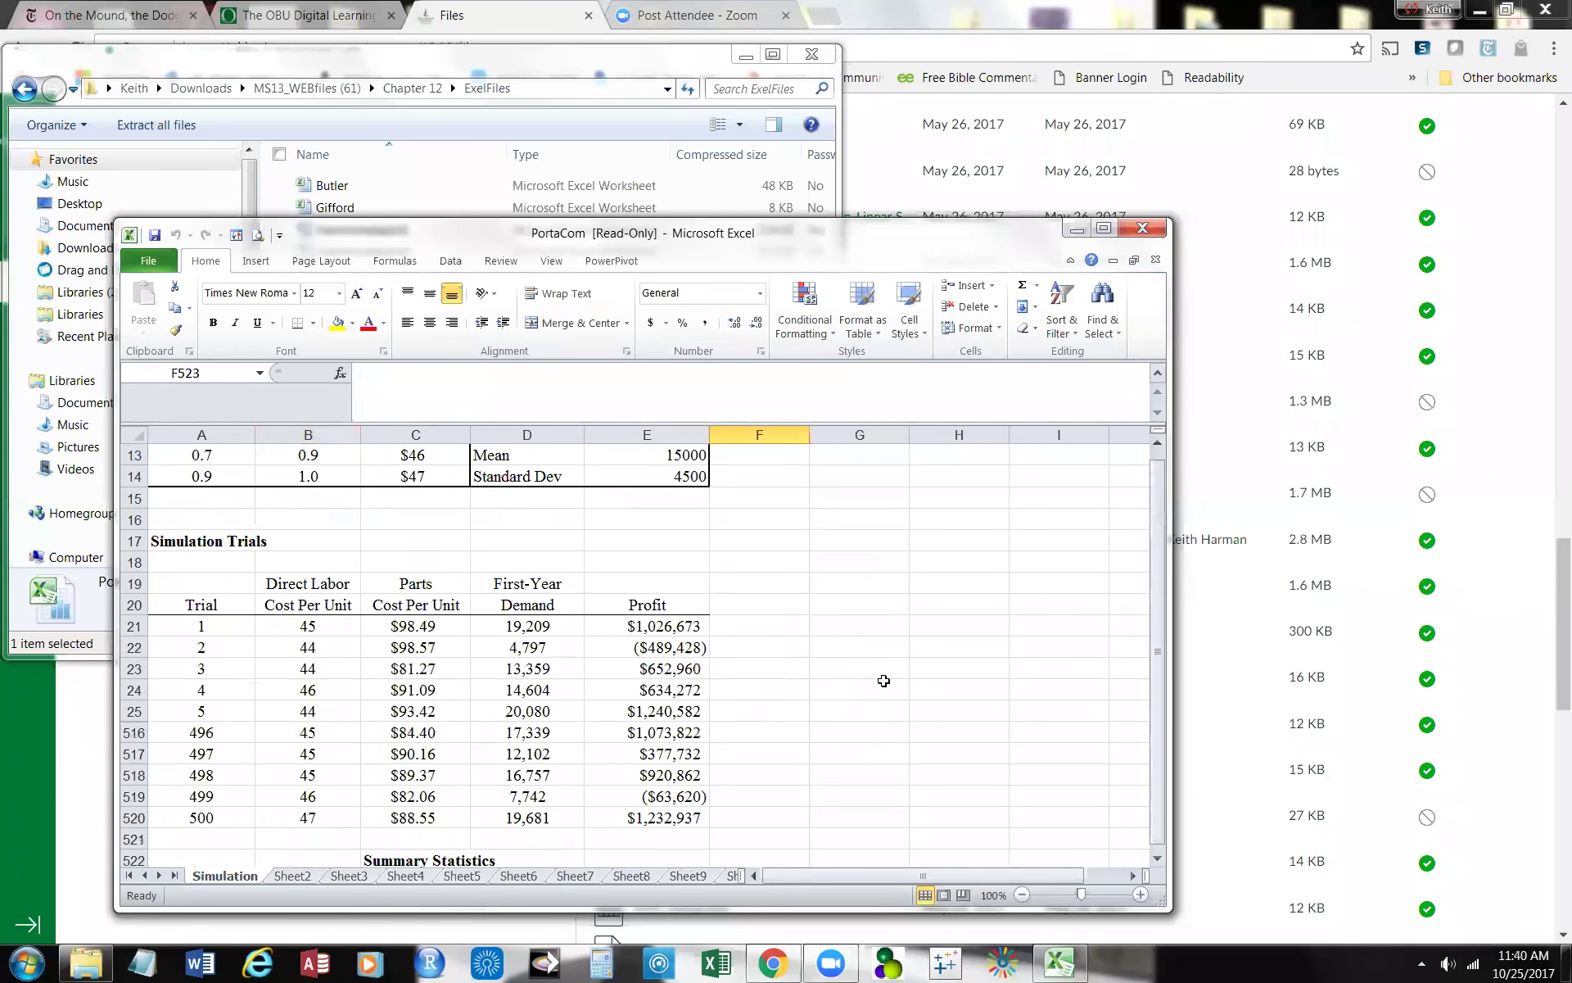
# Step: Close the PortaCom workbook and the archive's ExelFiles folder window
pyautogui.click(1142, 228)
pyautogui.click(787, 508)
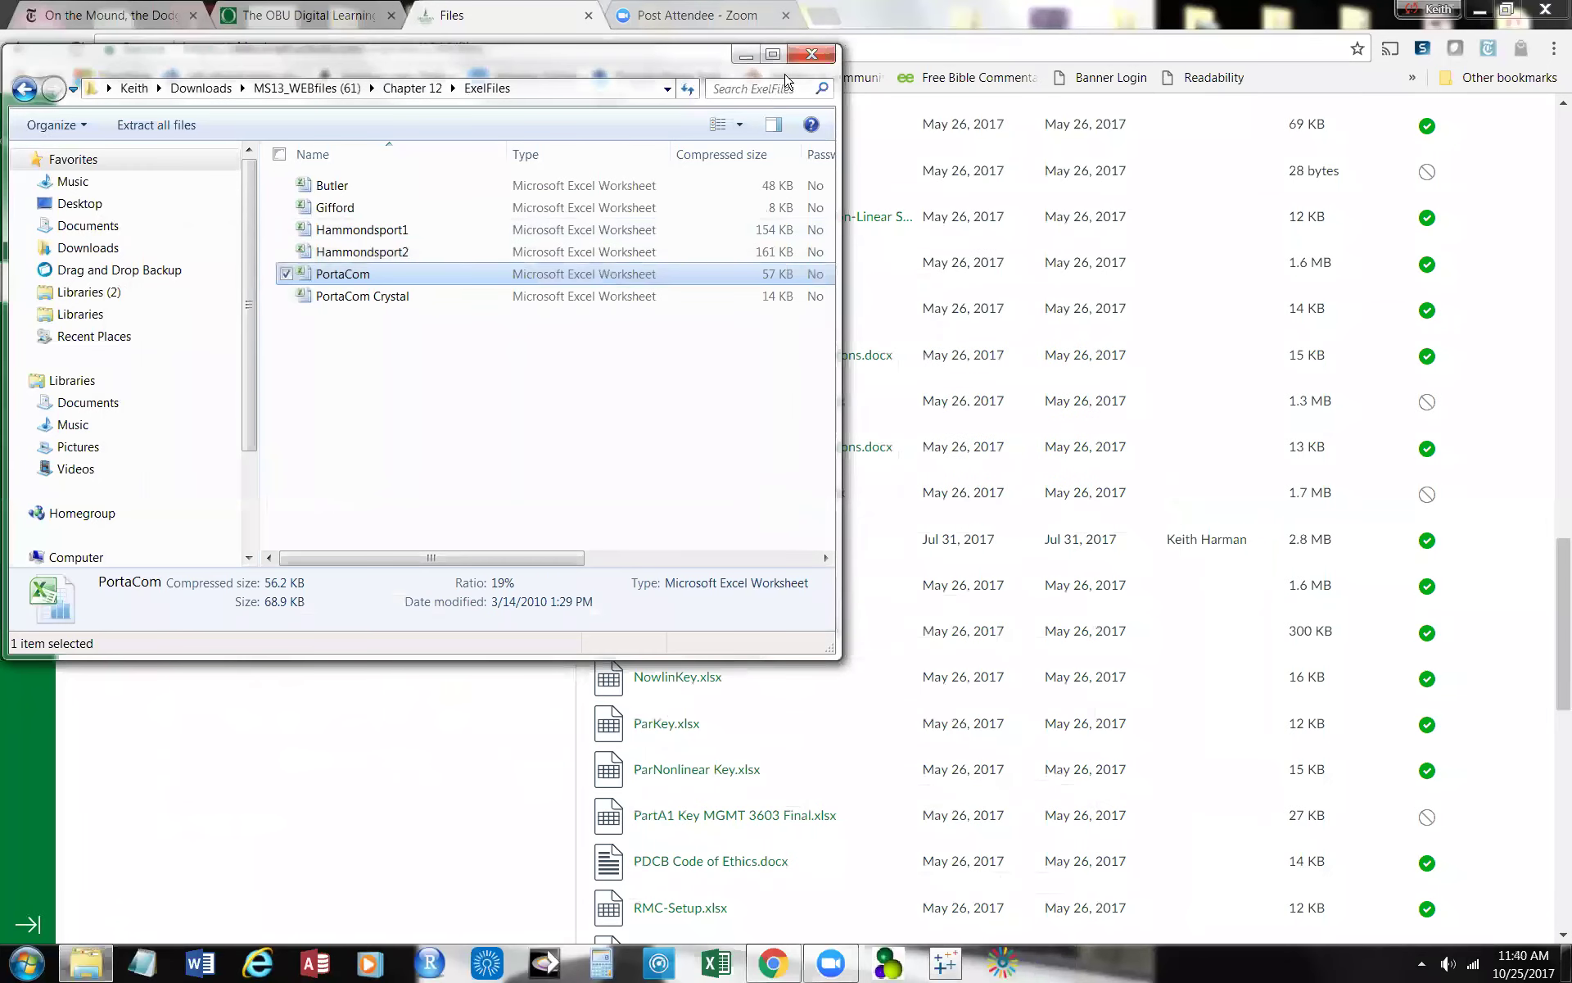
pyautogui.click(811, 54)
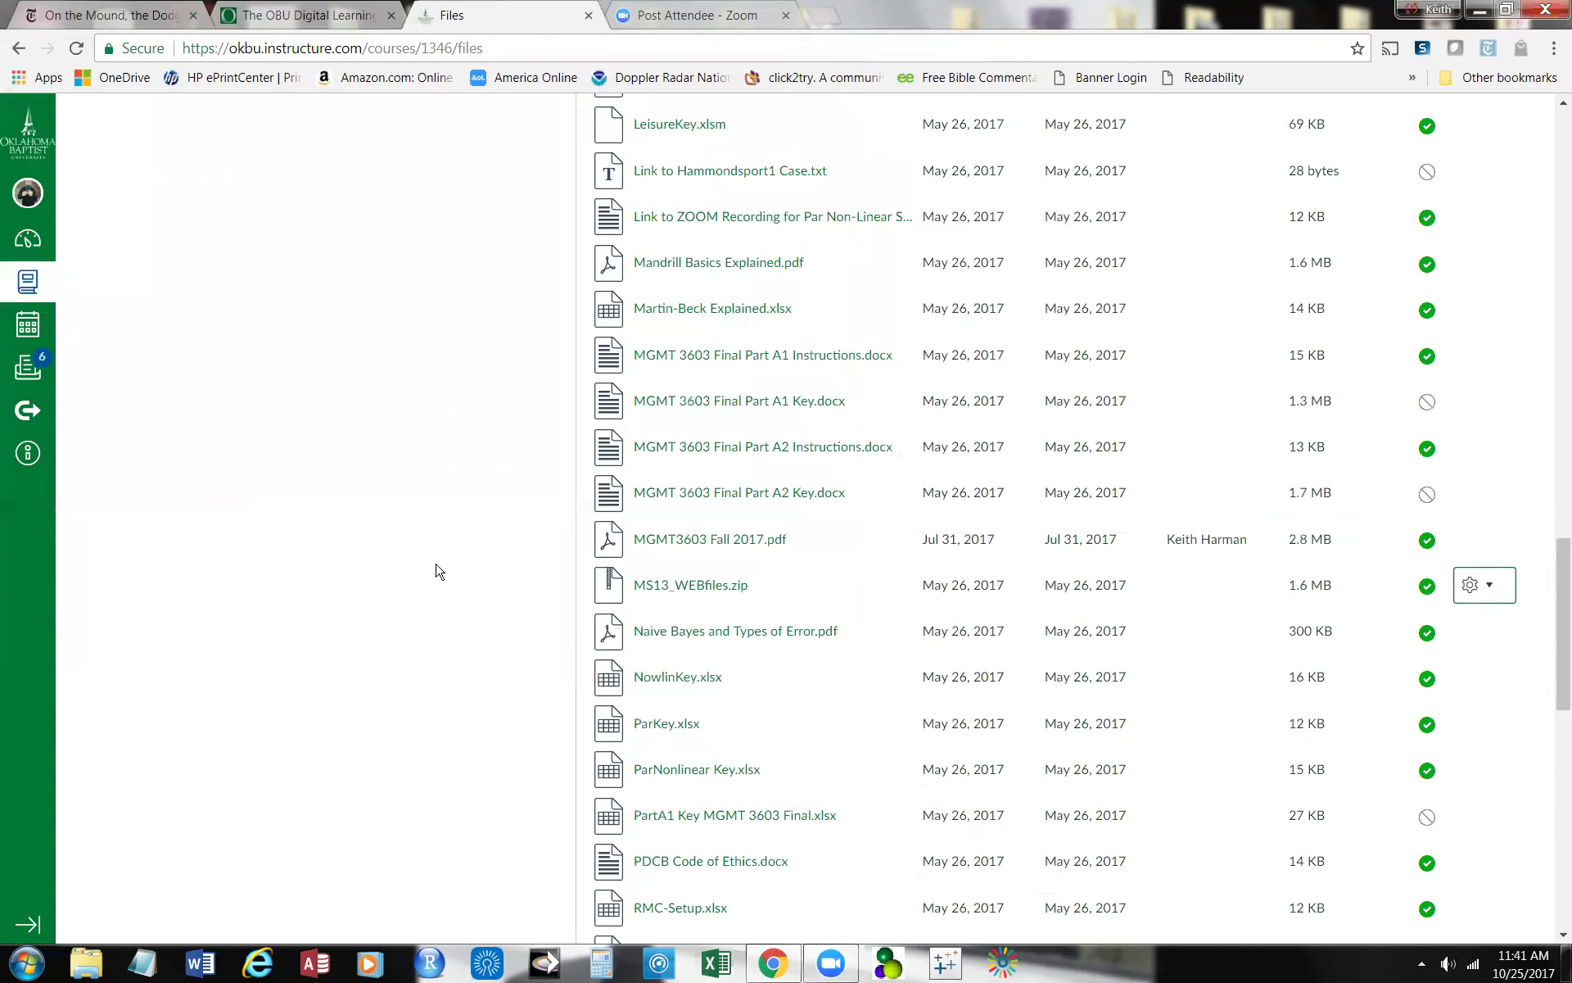
# Step: Switch from the course files to the Syllabus page of the MGMT-3603-A course in Canvas
pyautogui.scroll(15, 355, 425)
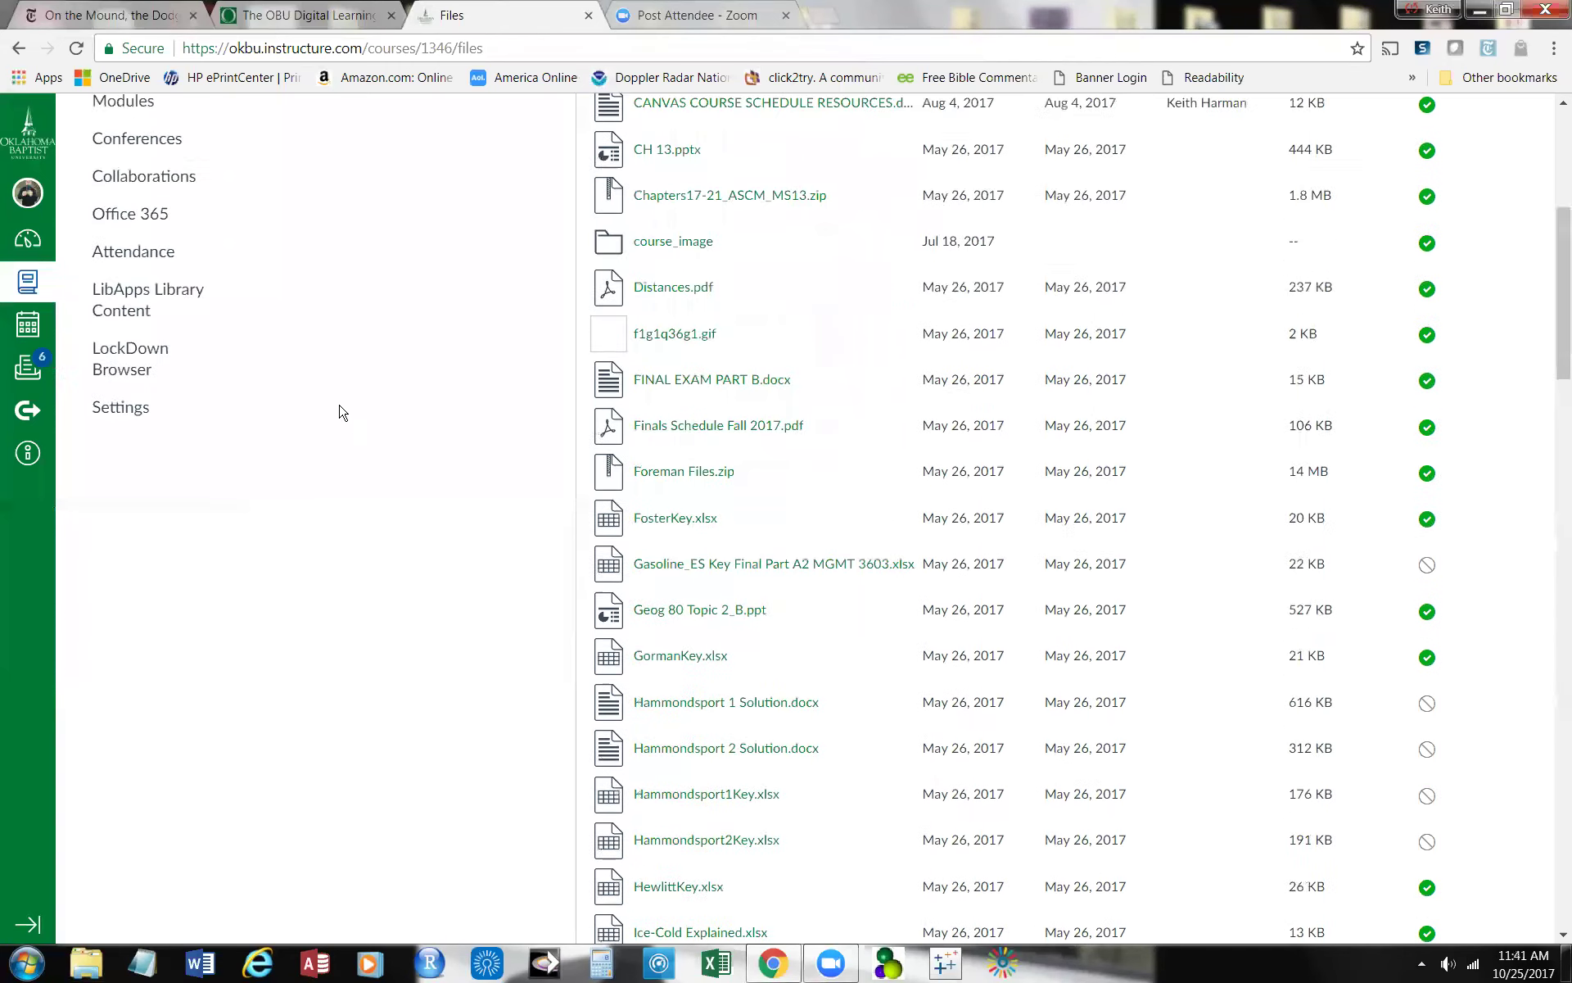
pyautogui.scroll(5, 343, 412)
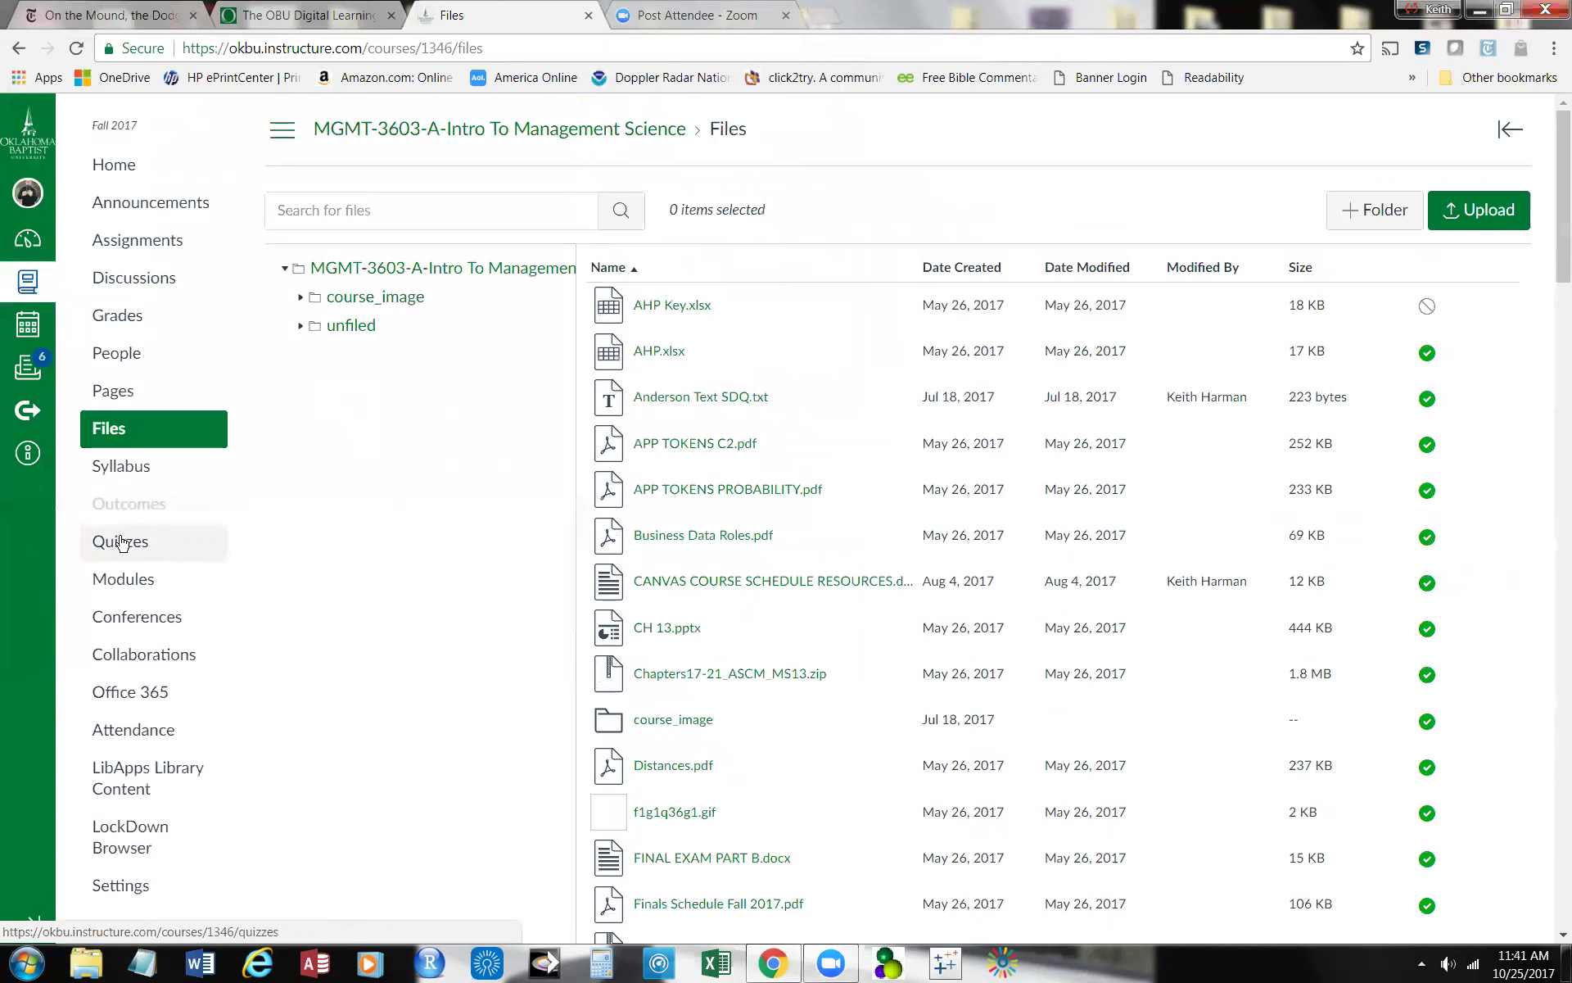
pyautogui.click(129, 468)
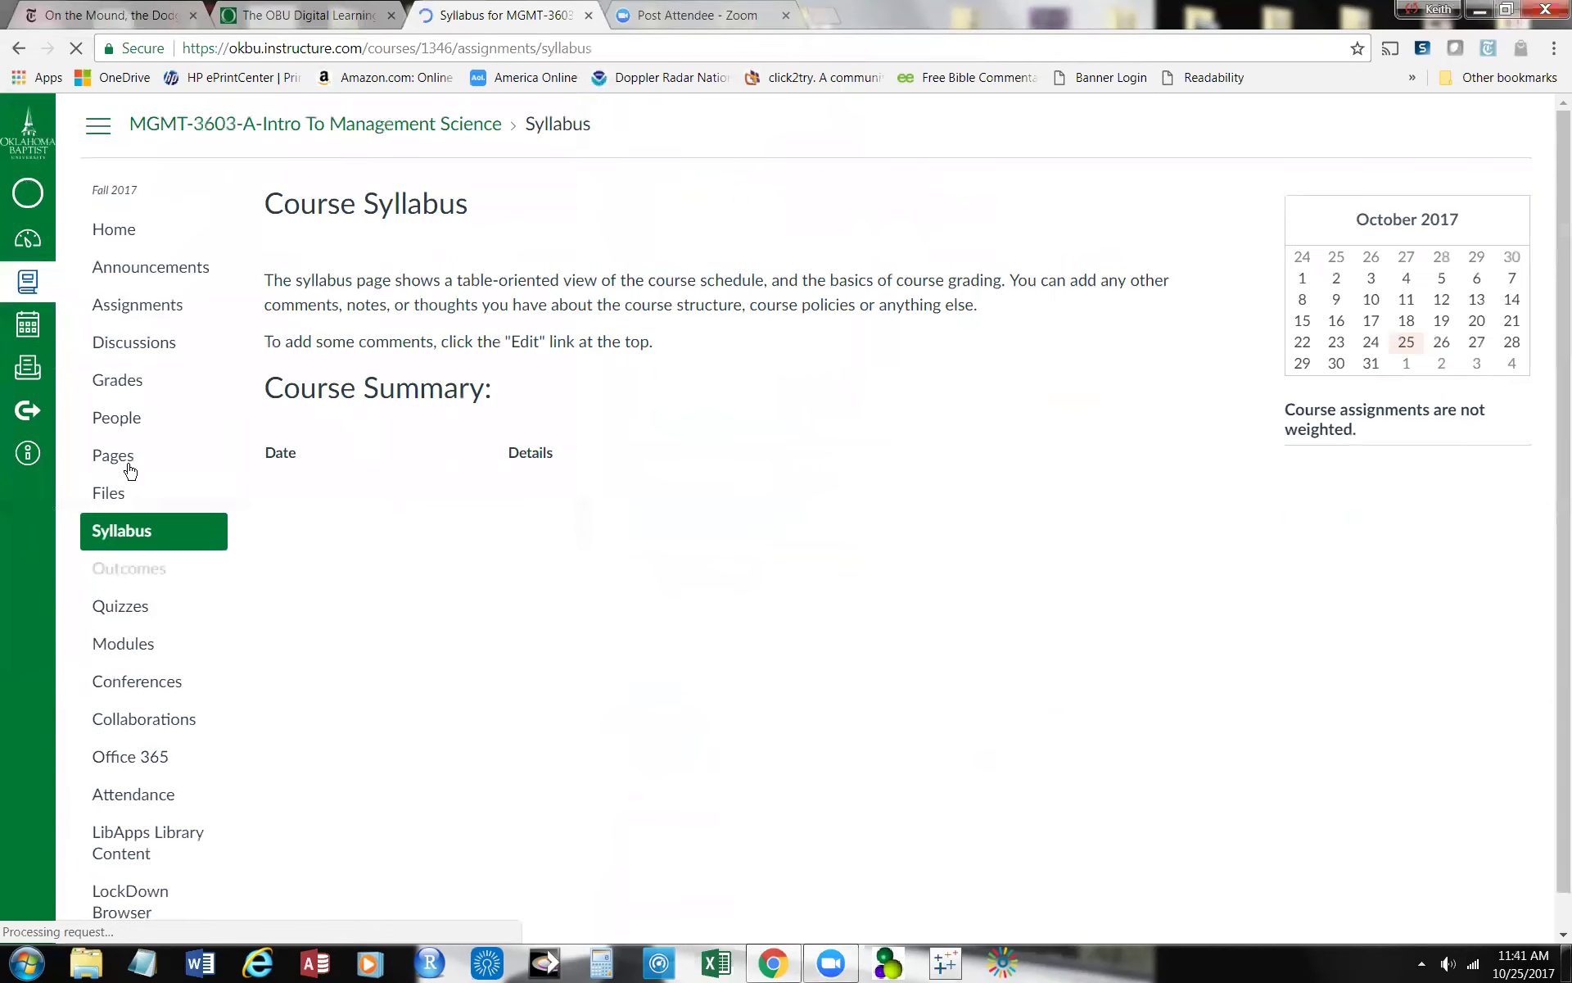